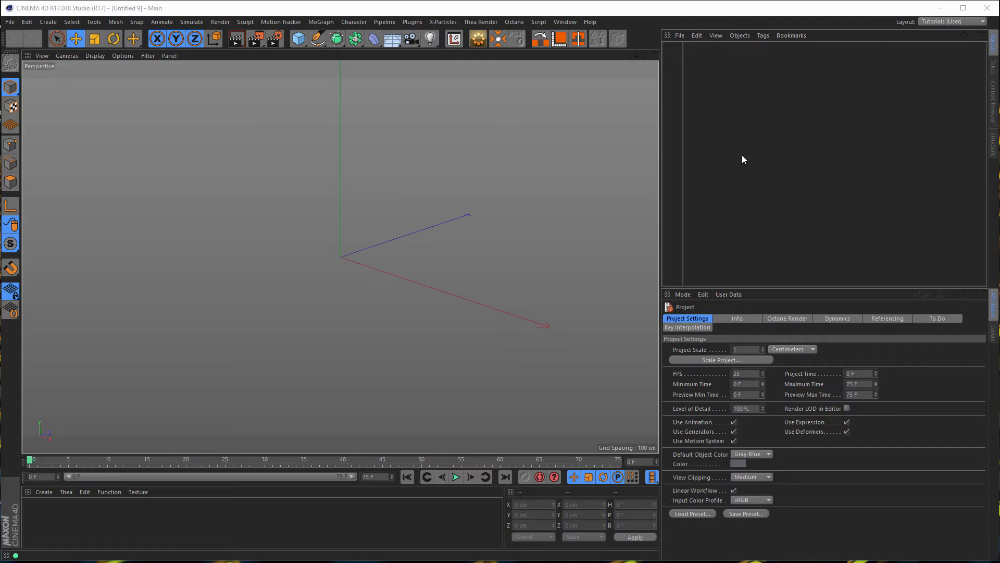
Step: Load nikomedia_scene_rig_pro.c4d from the Nikomedias Scene Rig Pro folder in the Content Browser
click(644, 19)
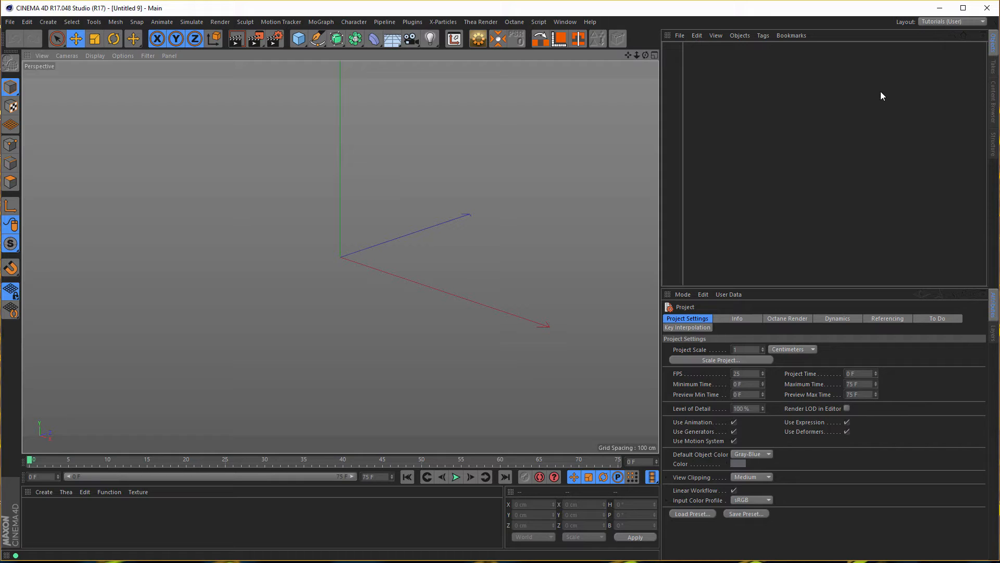
click(992, 100)
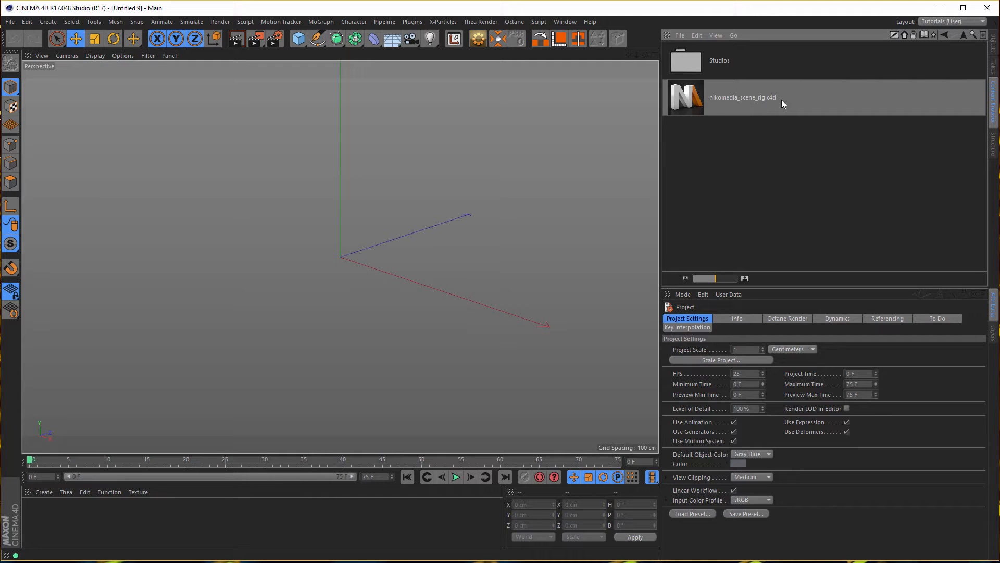
click(964, 34)
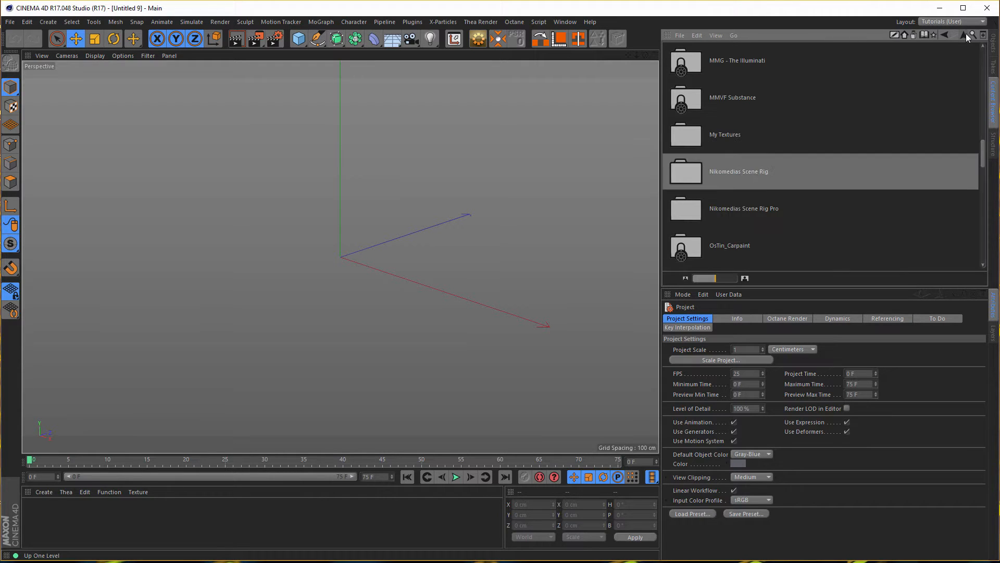
double_click(736, 212)
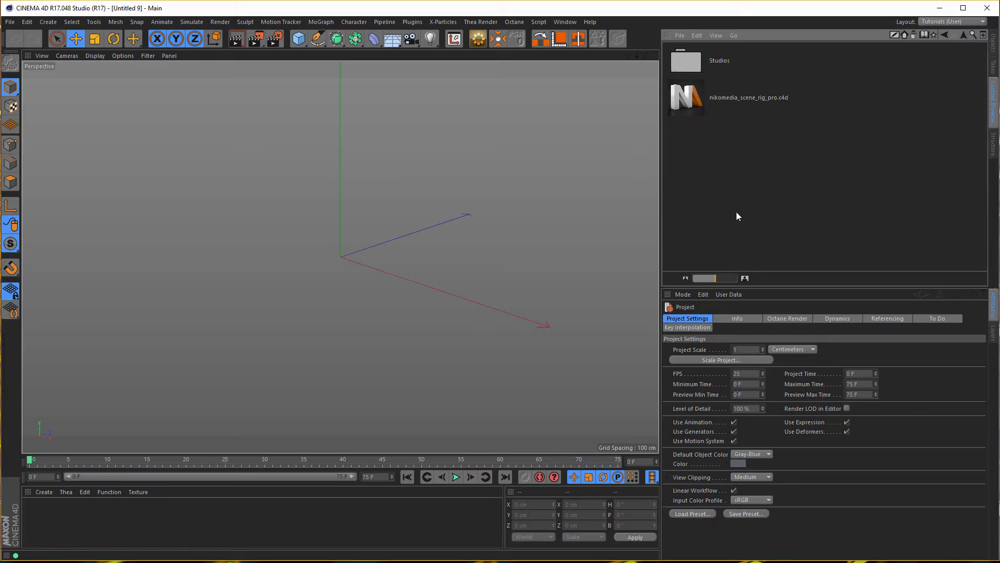
click(695, 107)
double_click(695, 105)
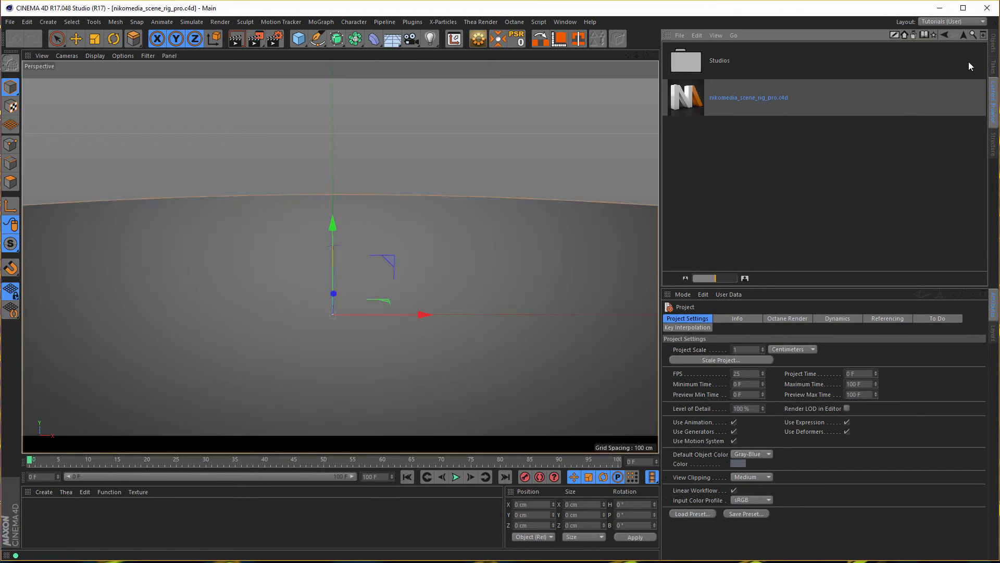
Step: Select the Nikomedias Scene Rig Pro object and examine its HDRI Settings and Background & Floor parameters
click(993, 44)
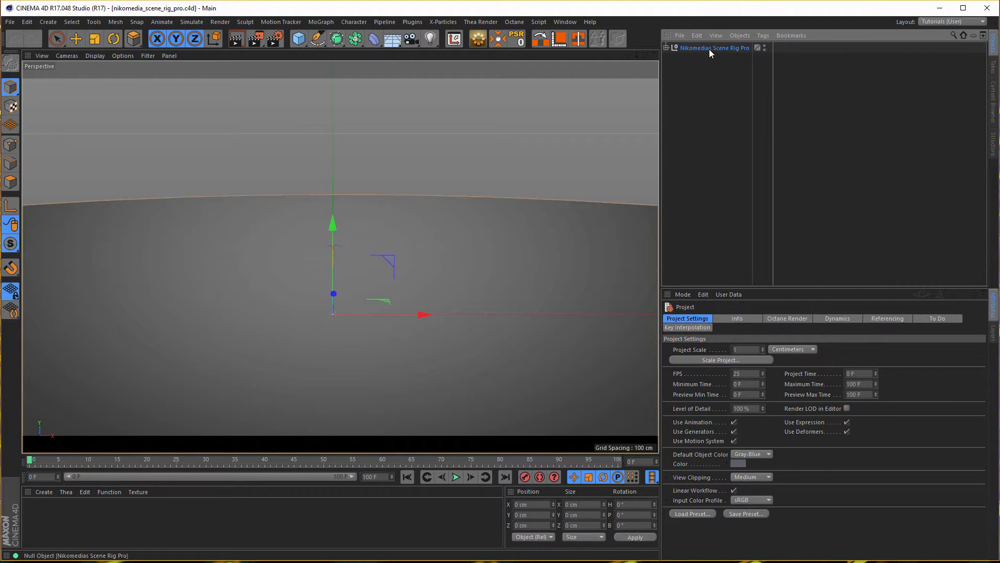
click(709, 48)
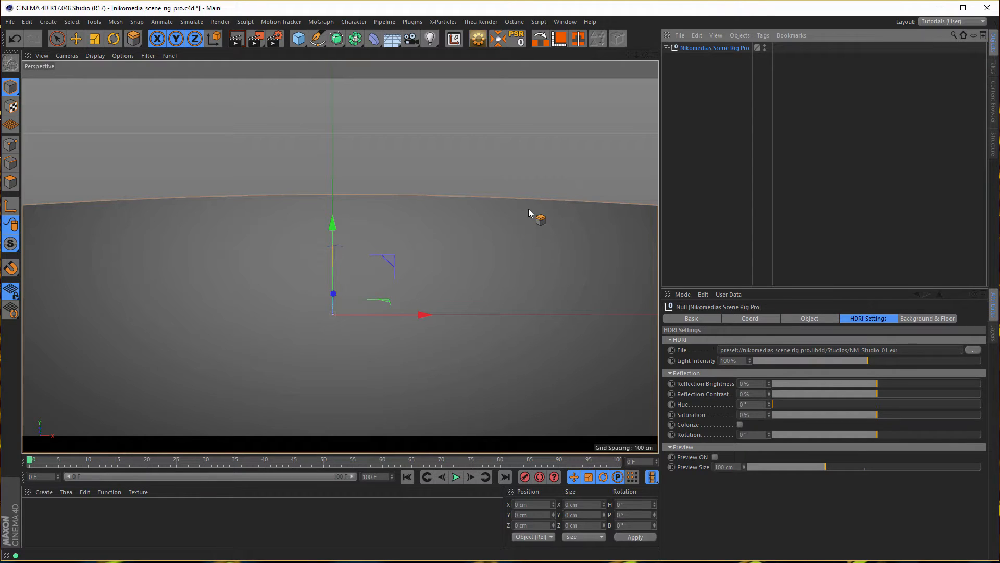
click(920, 318)
click(865, 316)
click(913, 319)
click(884, 320)
click(911, 320)
click(887, 319)
click(909, 319)
click(867, 321)
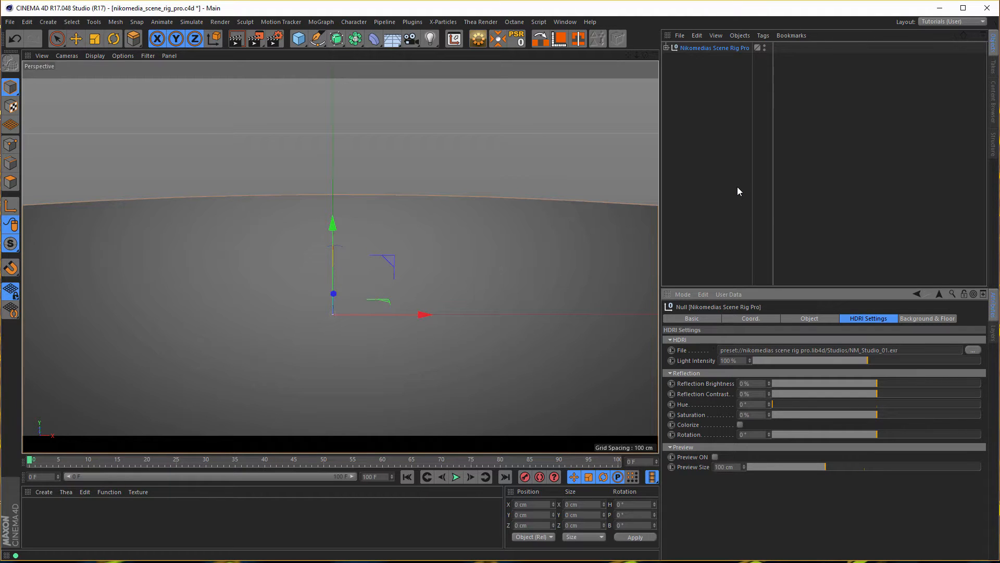
Step: Render a preview of the empty rig scene in the viewport, then reselect the scene rig object
key(ctrl+r)
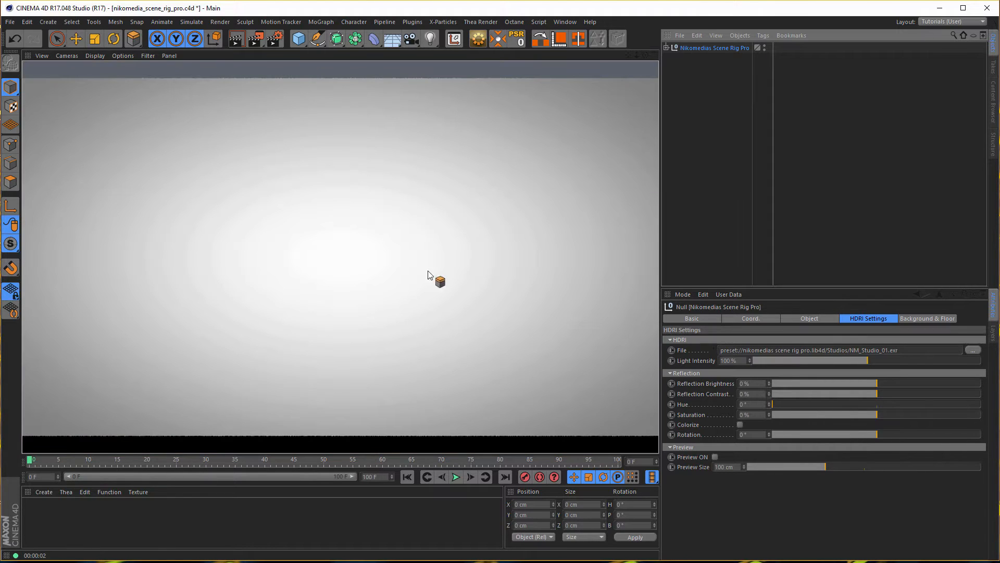
click(735, 175)
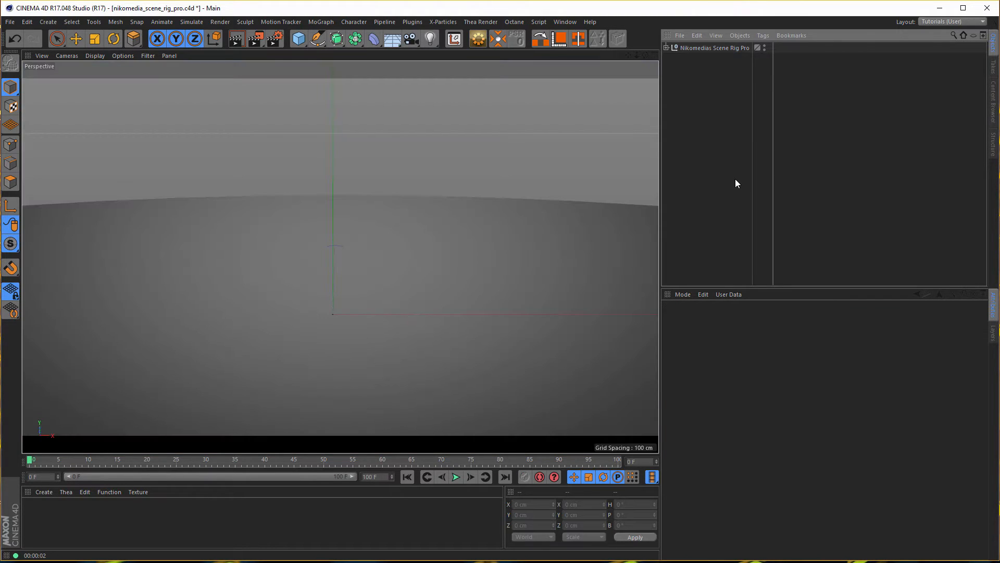
click(714, 48)
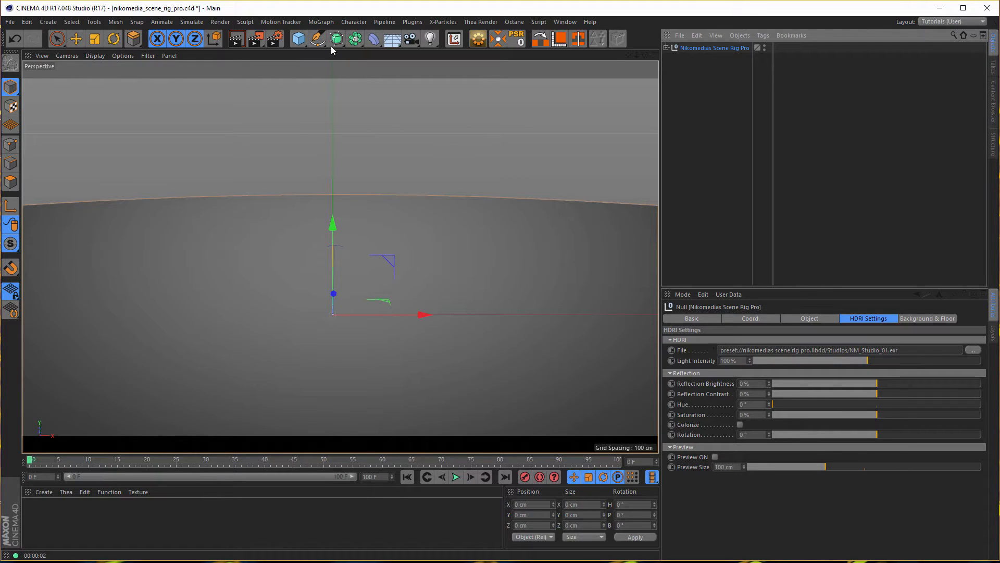
Step: Add a Platonic primitive to the scene and convert it to an editable polygon object
click(299, 42)
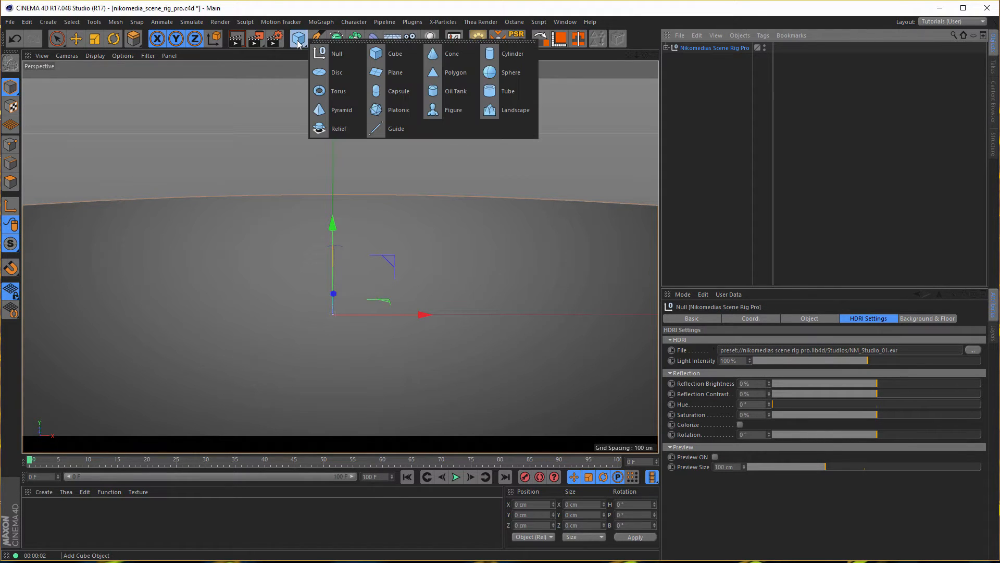
drag(383, 110, 349, 253)
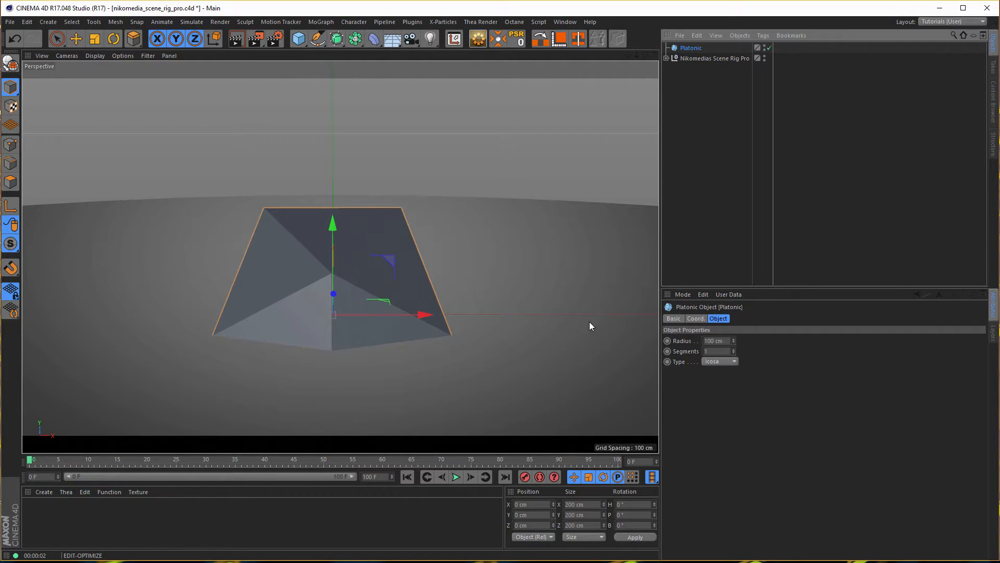
click(477, 38)
click(590, 325)
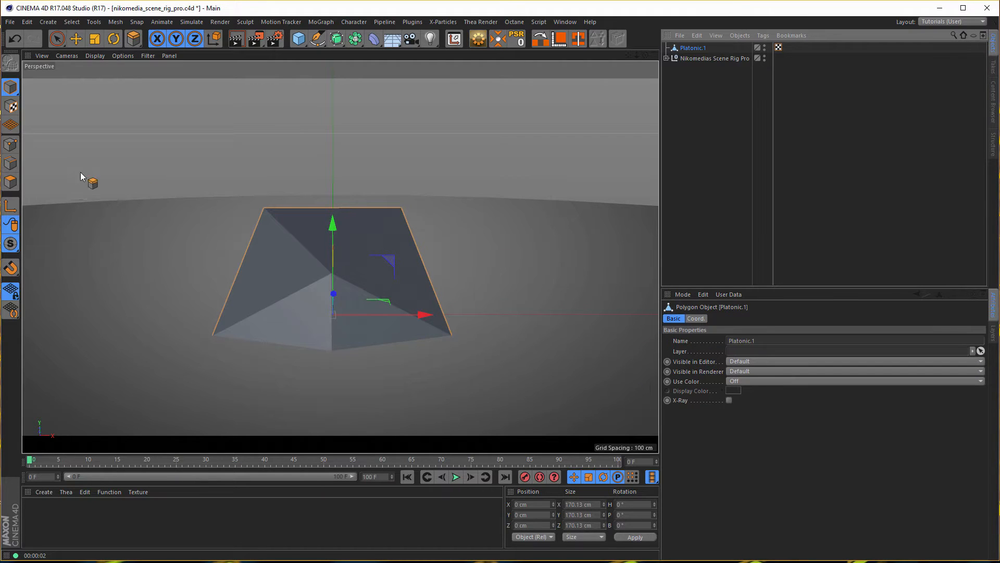
Step: Select all polygons of the Platonic object and inset each one about 13.5 cm with Extrude Inner
click(11, 182)
click(57, 38)
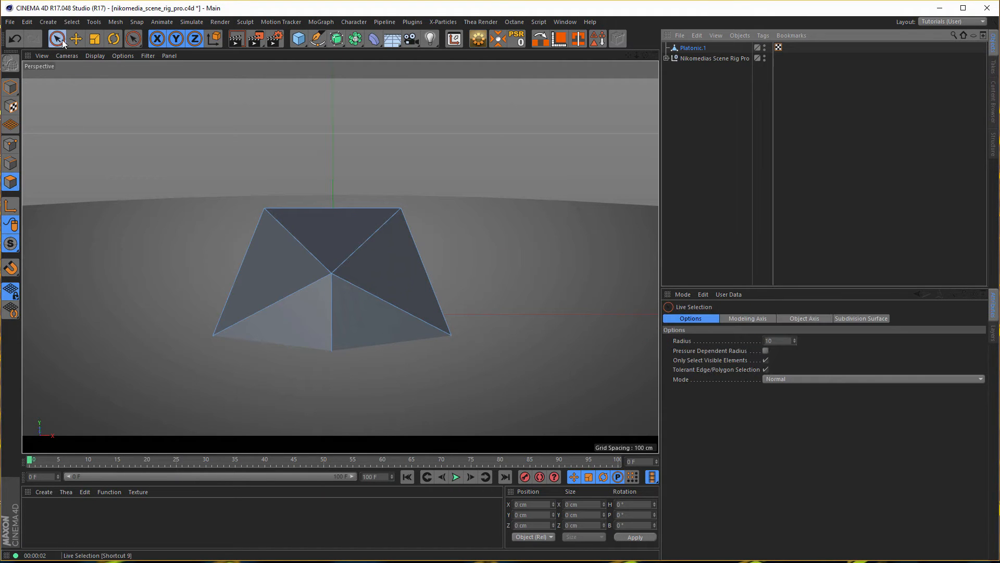
click(281, 272)
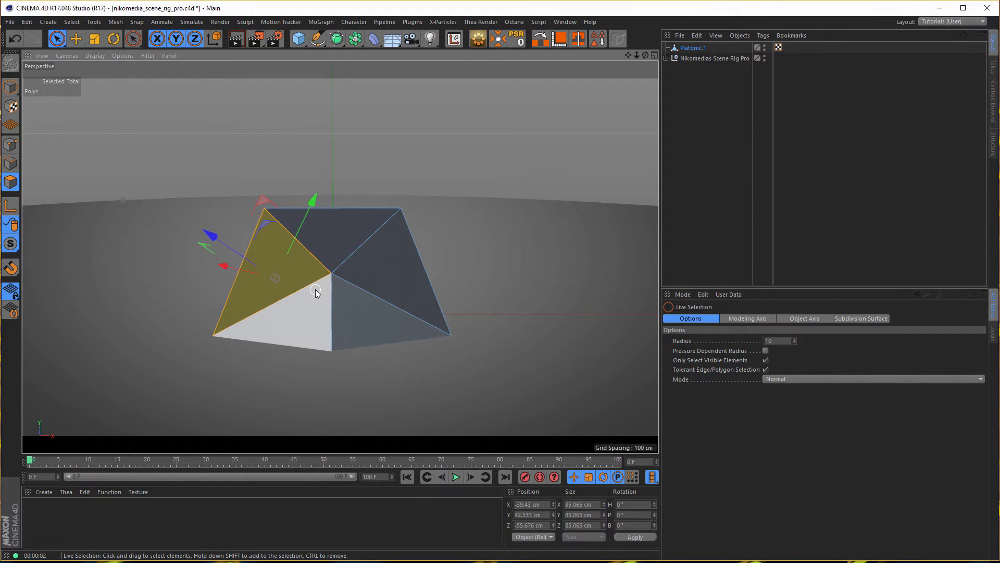
key(ctrl+a)
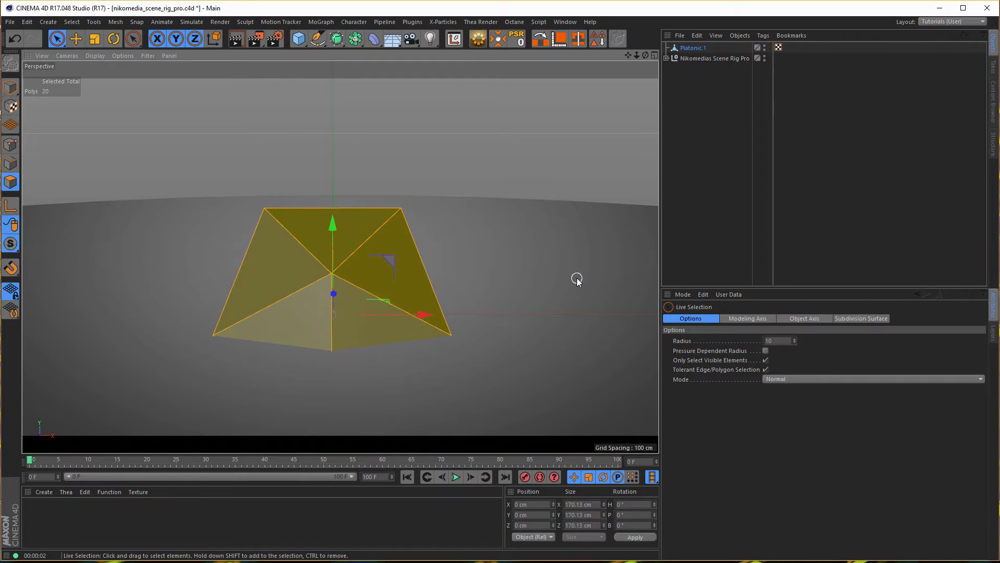
key(i)
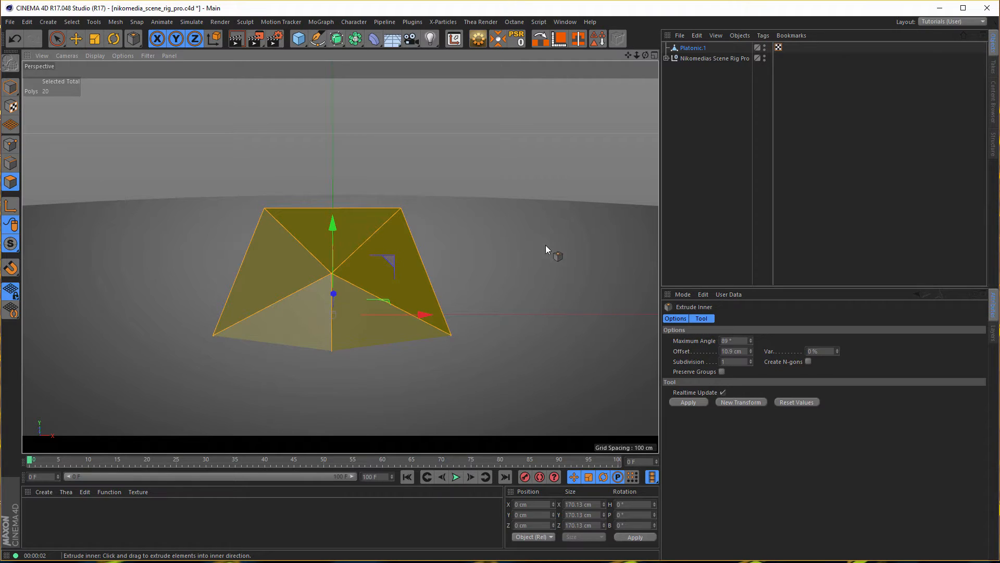
drag(549, 252, 579, 252)
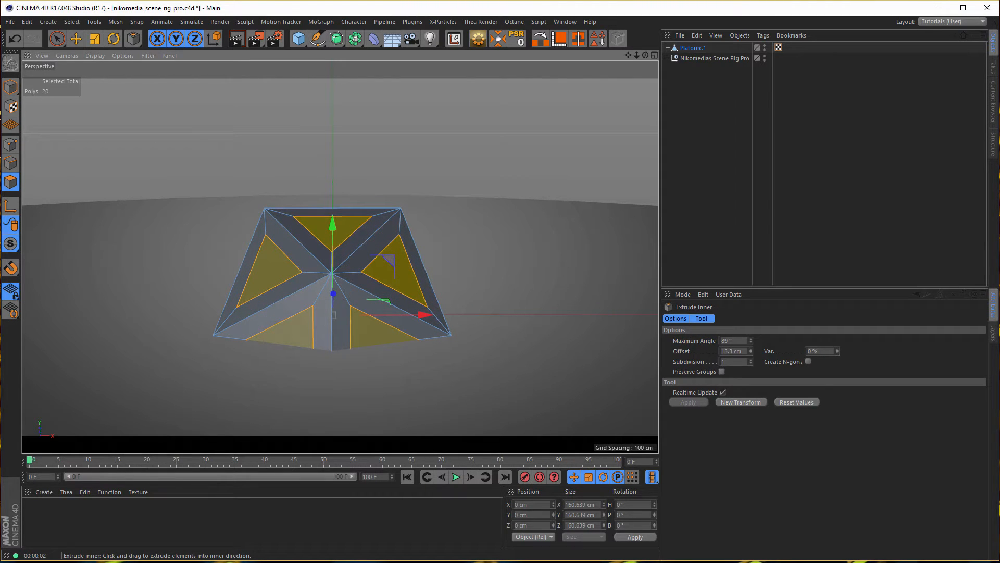
Step: Extrude the inset polygons outward about 60.6 cm and return to Model mode
key(d)
drag(526, 277, 612, 278)
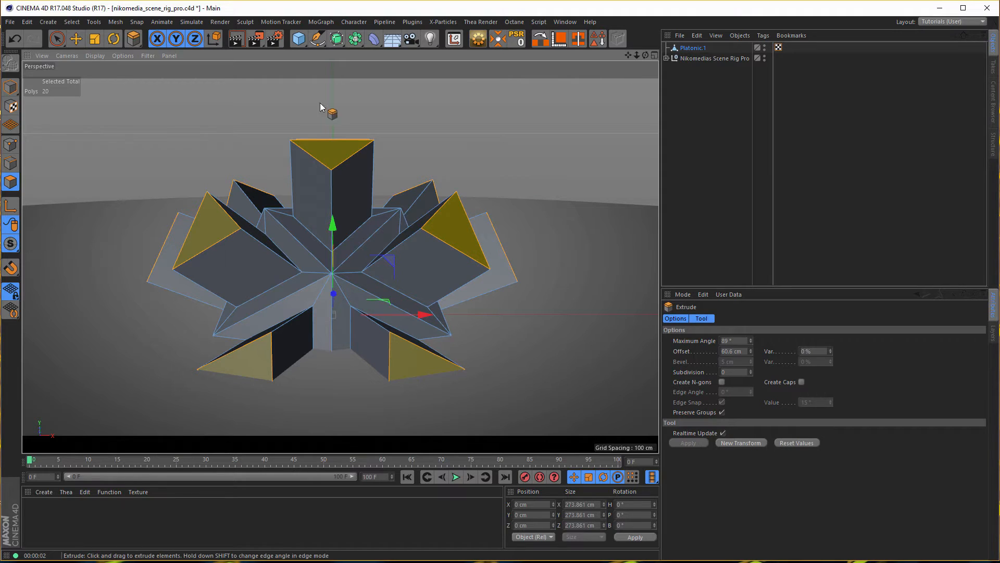
click(11, 87)
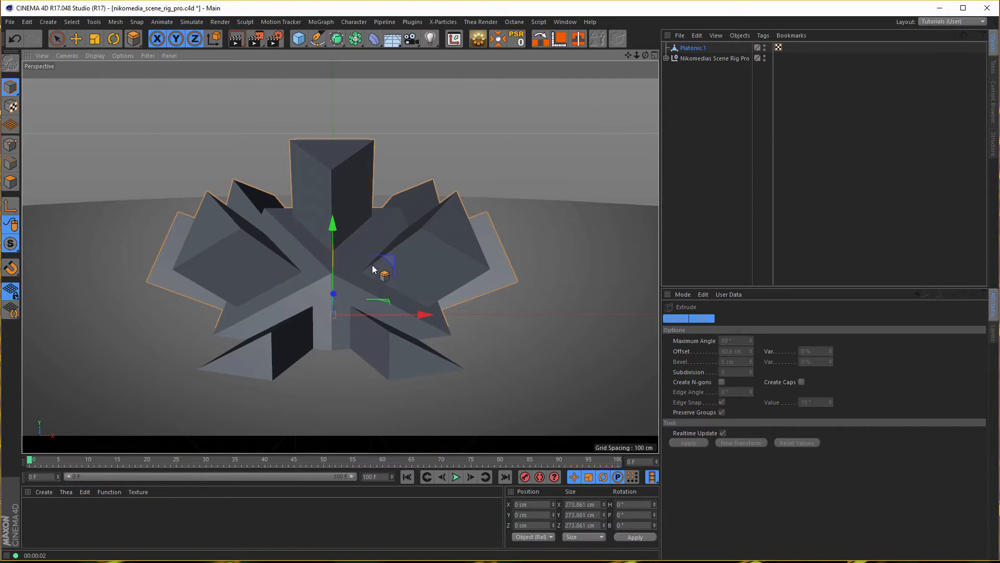
Step: Add a Bevel deformer as a child of the Platonic object with offset 6 cm and subdivision 10
click(374, 38)
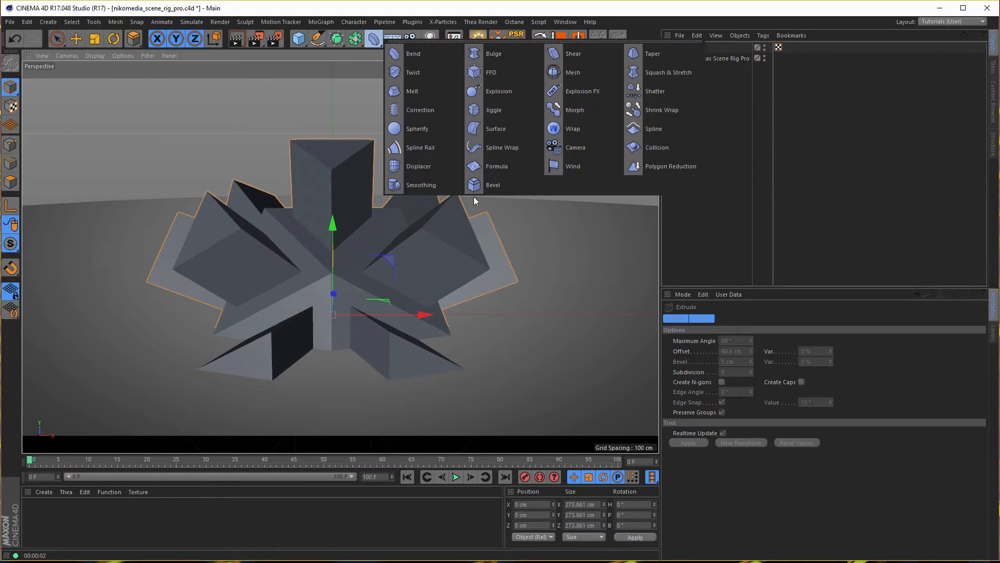
shift+click(499, 183)
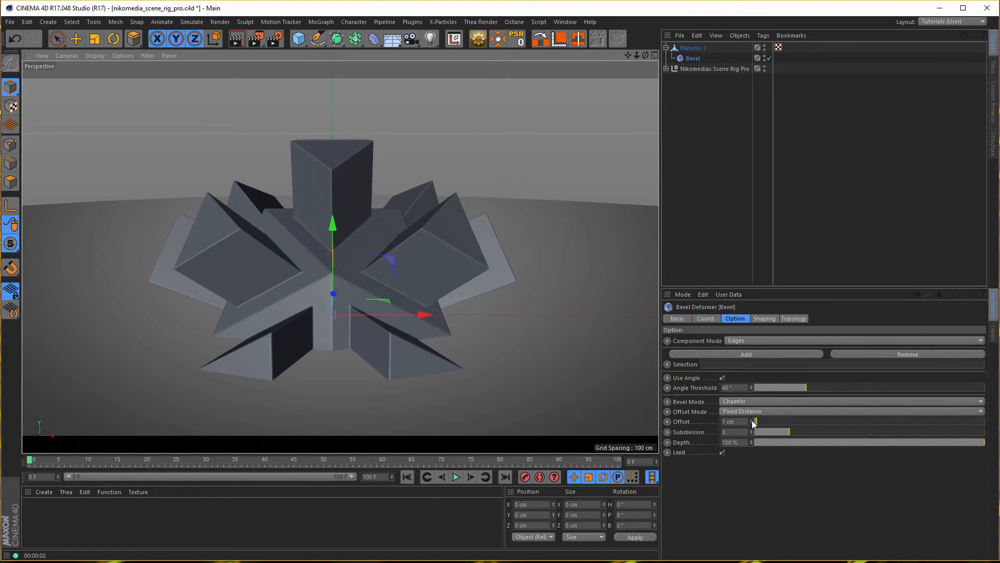
drag(753, 422, 752, 420)
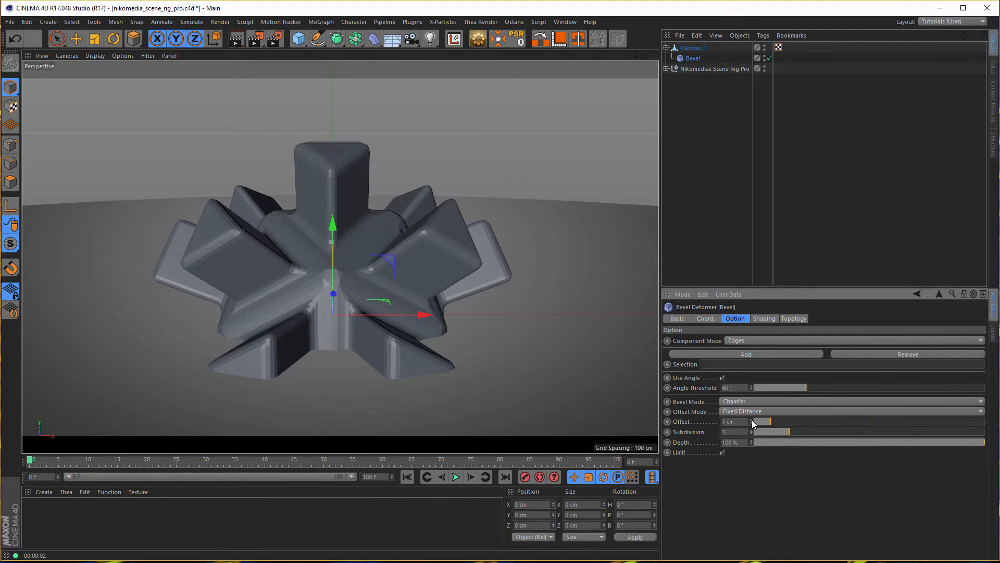
drag(751, 423, 750, 411)
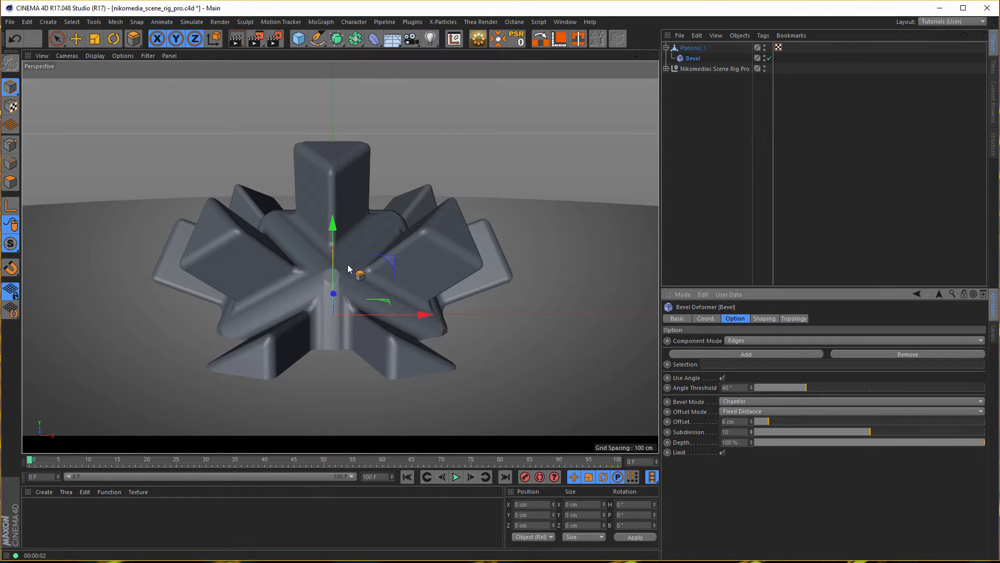
Step: Set the Bevel deformer's mitering to Patch
click(794, 318)
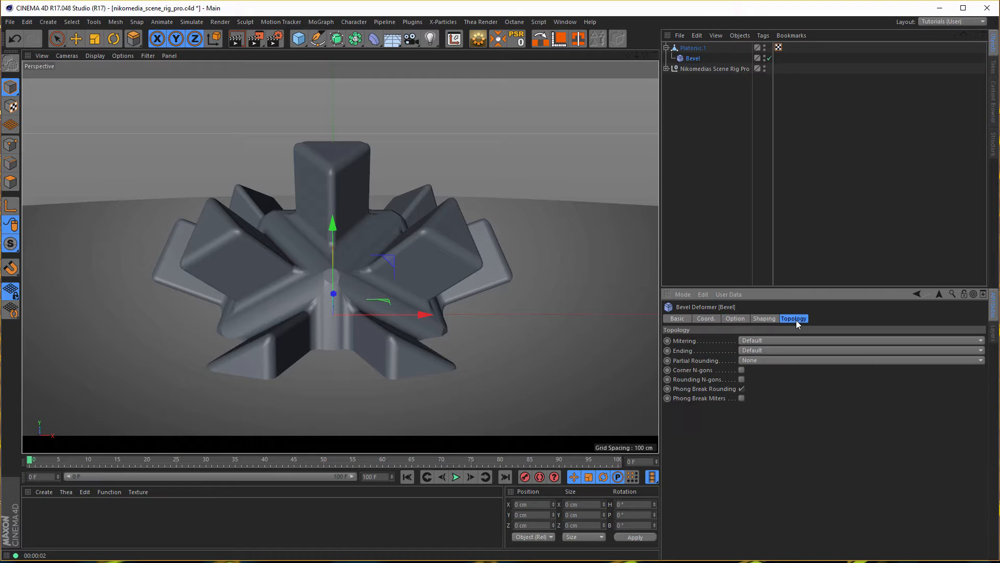
click(760, 340)
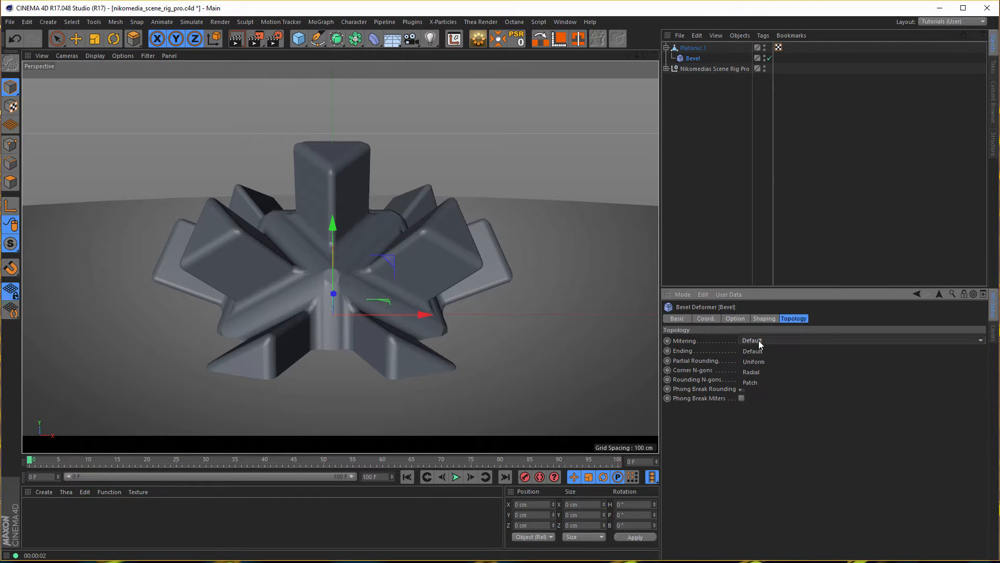
click(770, 382)
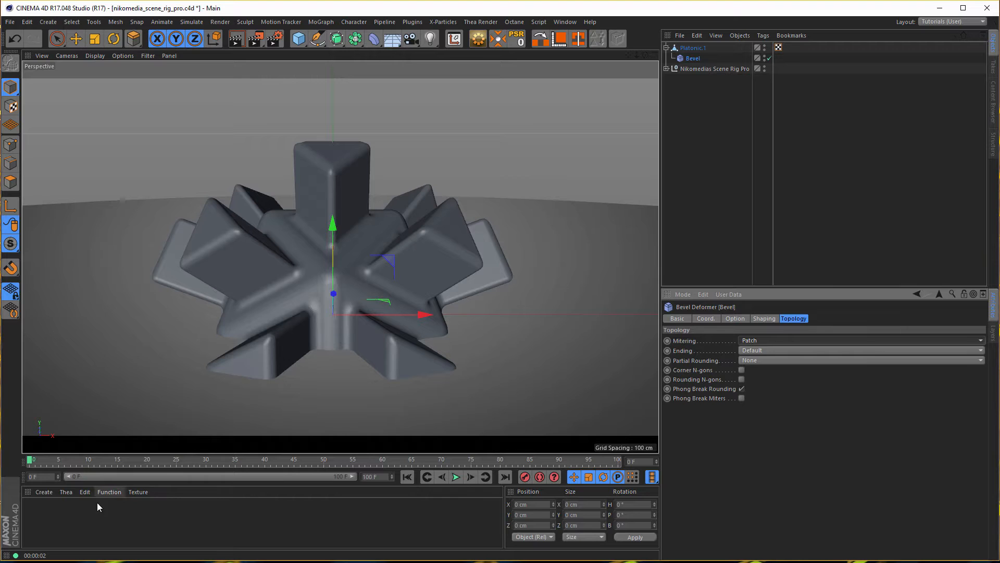
Step: Create a new material and disable its Color channel in the Material Editor
double_click(86, 517)
double_click(43, 511)
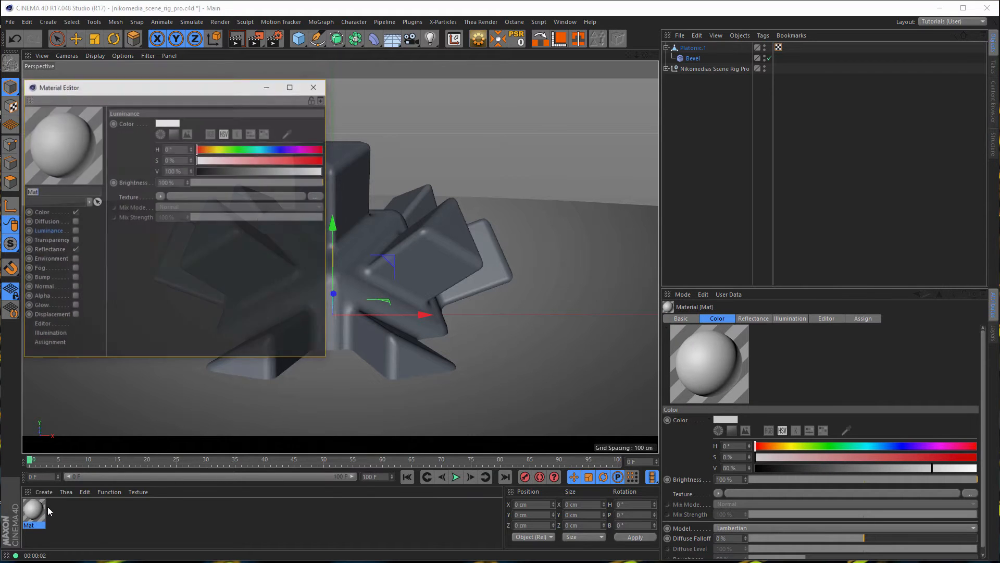
drag(177, 88, 658, 148)
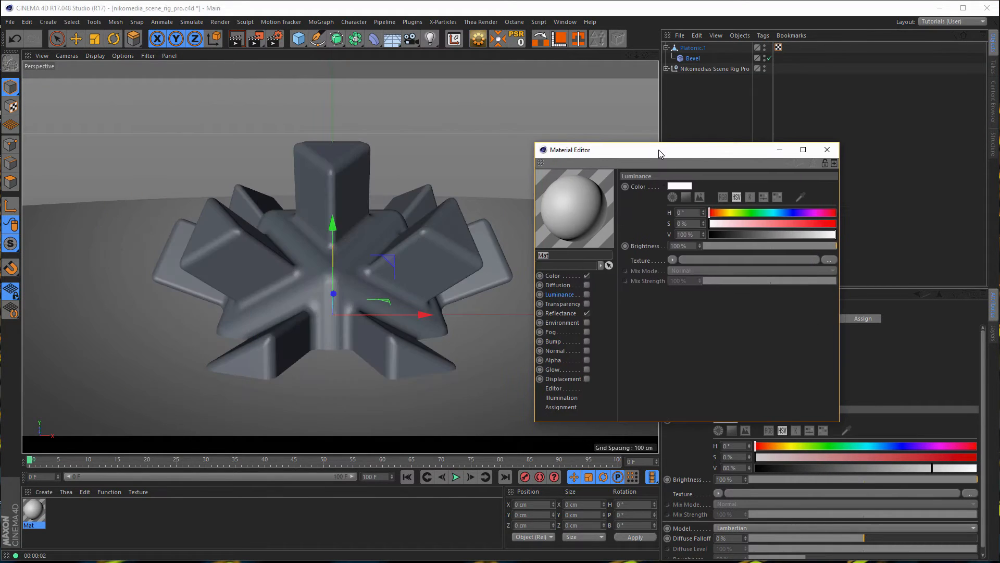
click(587, 276)
Step: Replace the material's Default Specular reflectance layer with a new Beckmann layer
click(561, 313)
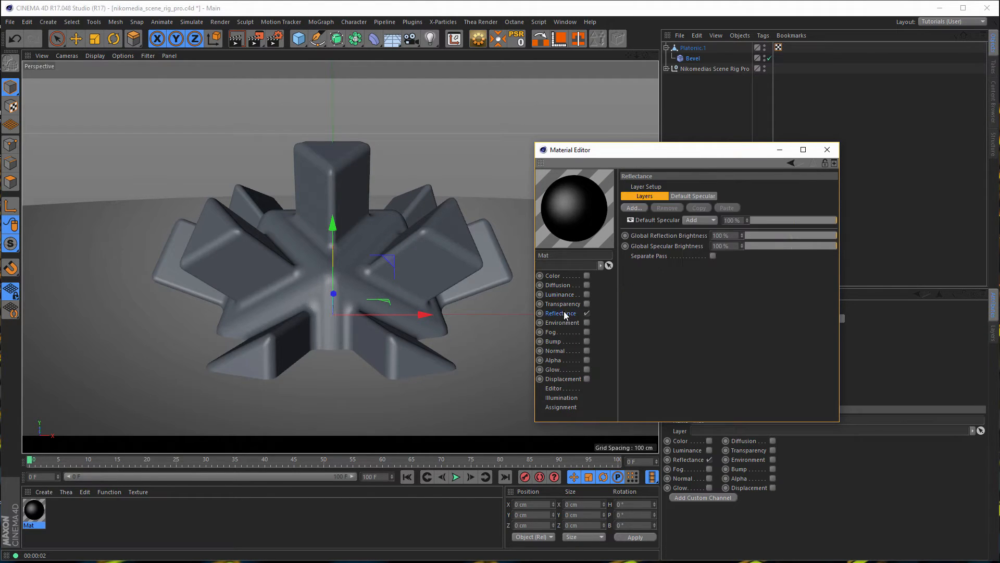
click(643, 221)
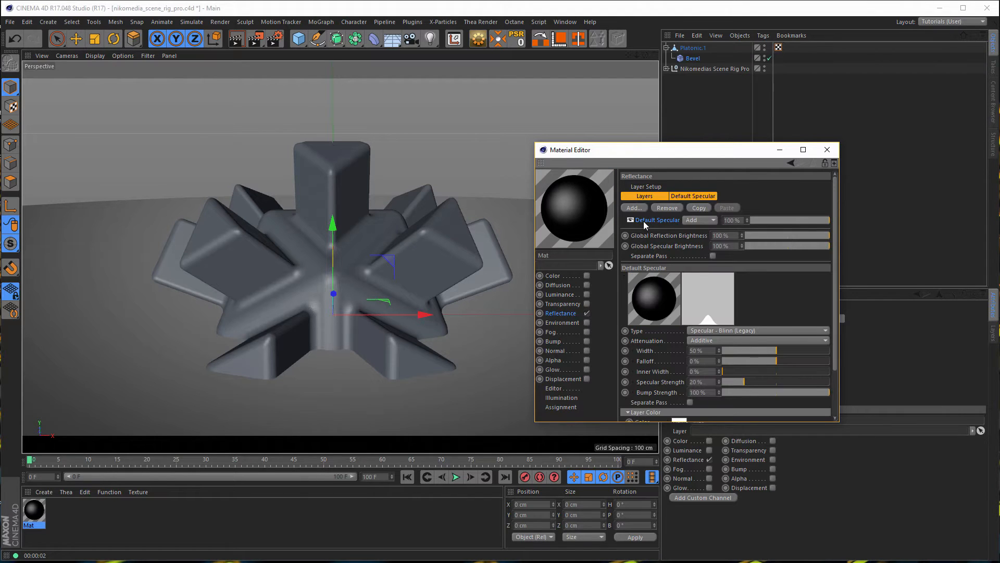
key(Delete)
click(635, 208)
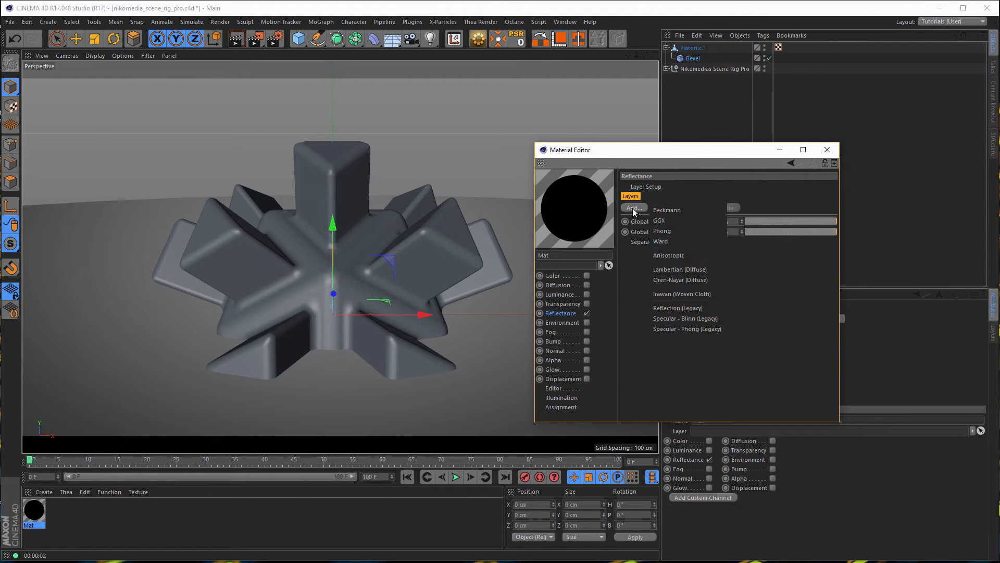
click(683, 210)
Step: Set the Beckmann layer's Fresnel to Conductor and choose the Gold preset
drag(722, 425, 733, 485)
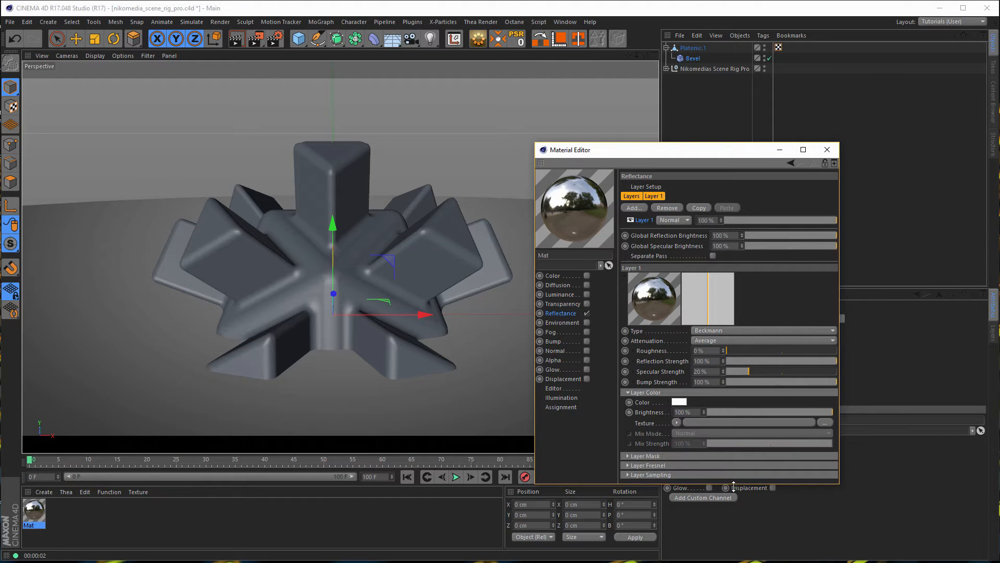
click(678, 465)
click(679, 475)
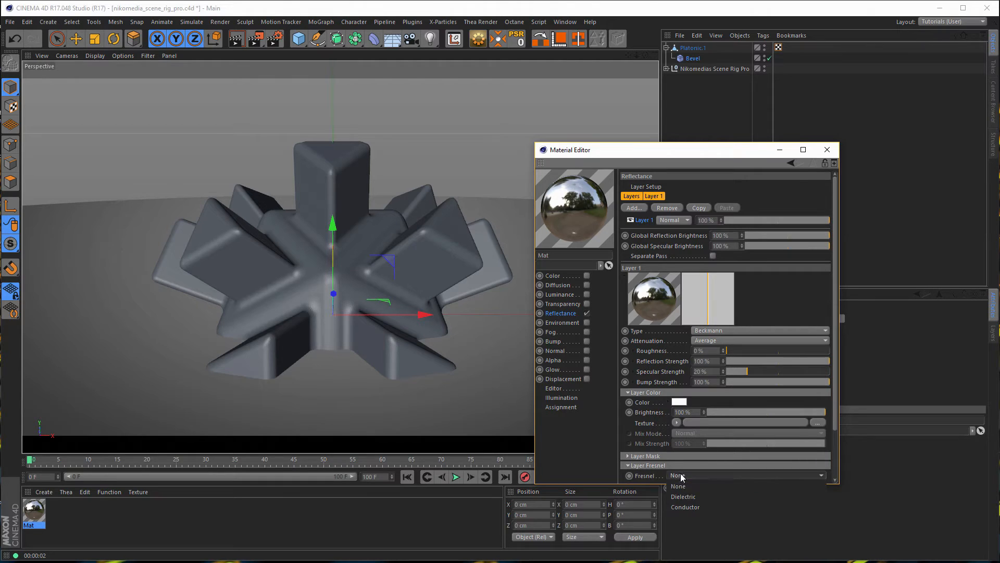
click(688, 507)
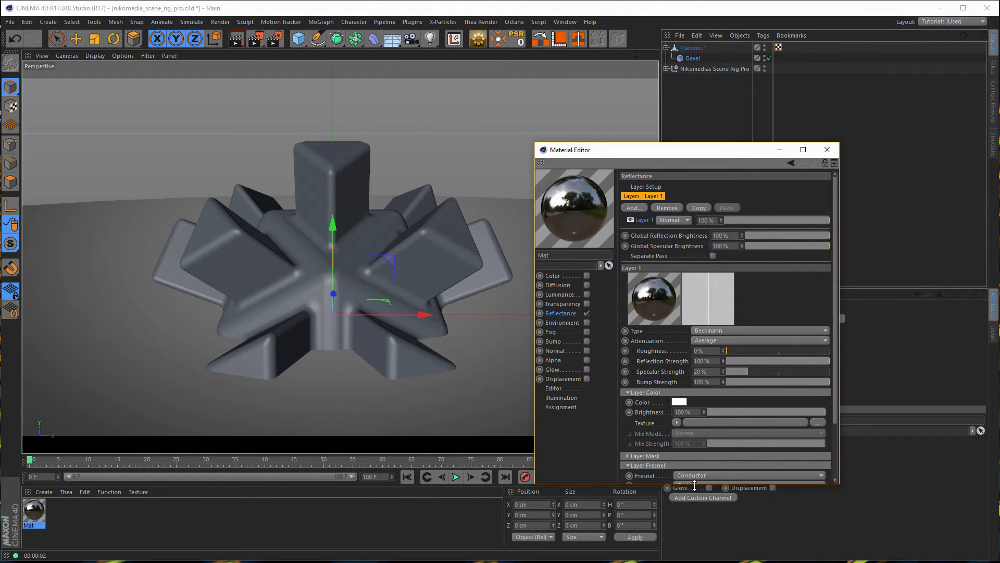
drag(697, 484, 696, 499)
click(702, 486)
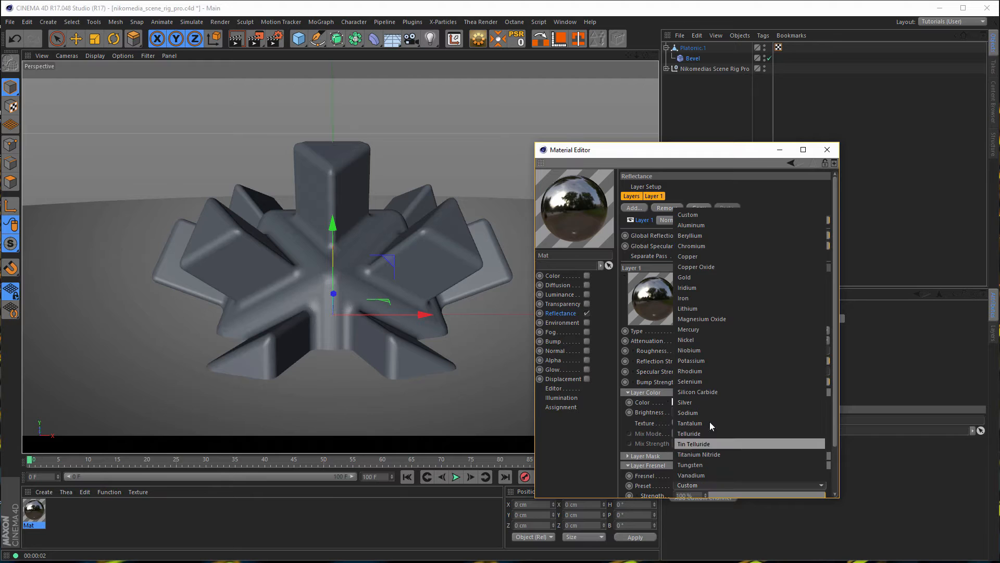
click(695, 277)
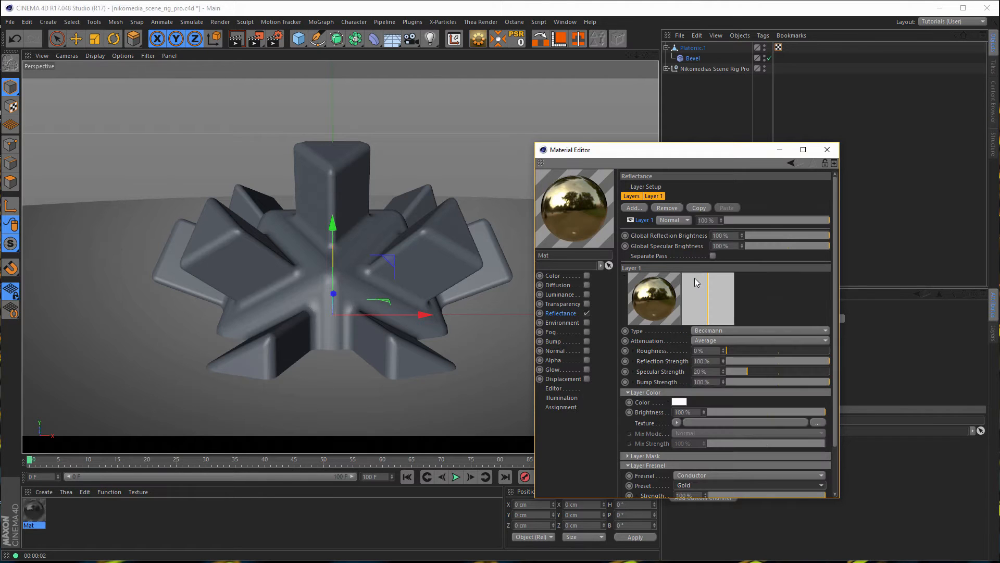
Step: Set the layer's Roughness to 15% and both Specular Strength and Bump Strength to 0%, and close the Material Editor
mouse_move(739, 370)
mouse_down()
mouse_move(718, 374)
mouse_move(722, 382)
mouse_move(743, 354)
mouse_up()
click(721, 390)
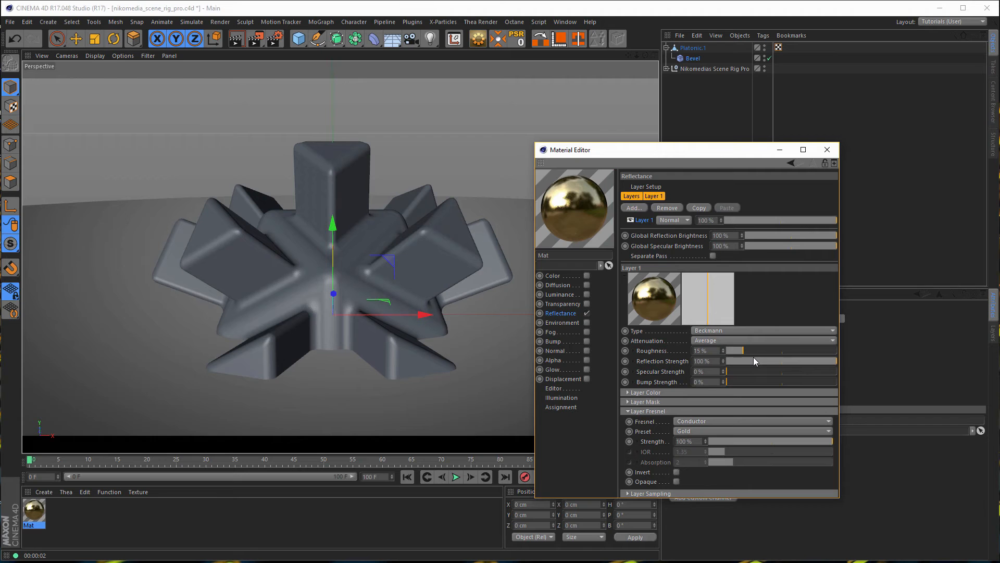
click(836, 151)
Step: Apply the gold material to the Platonic object and render the perspective view
drag(527, 308, 317, 226)
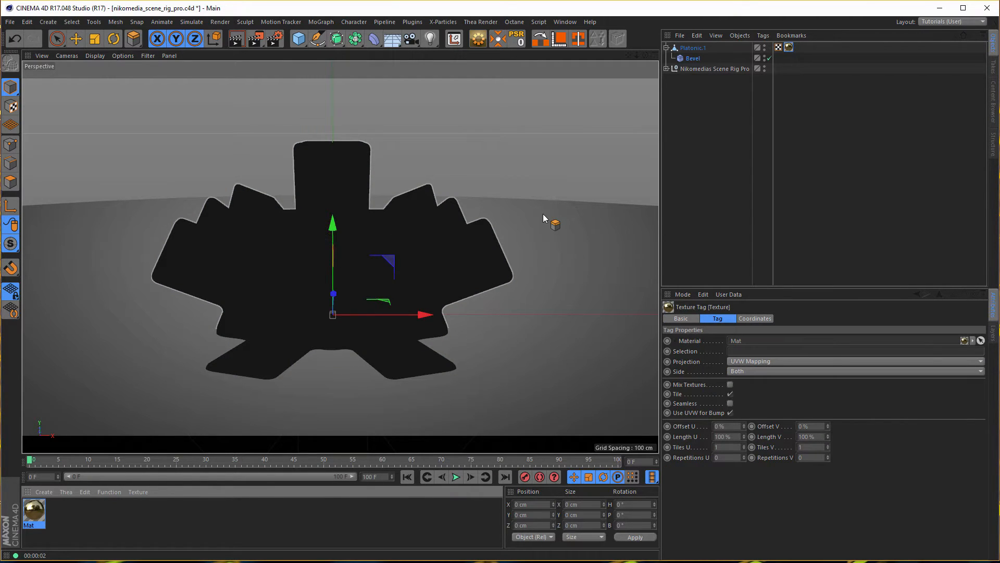
key(ctrl+r)
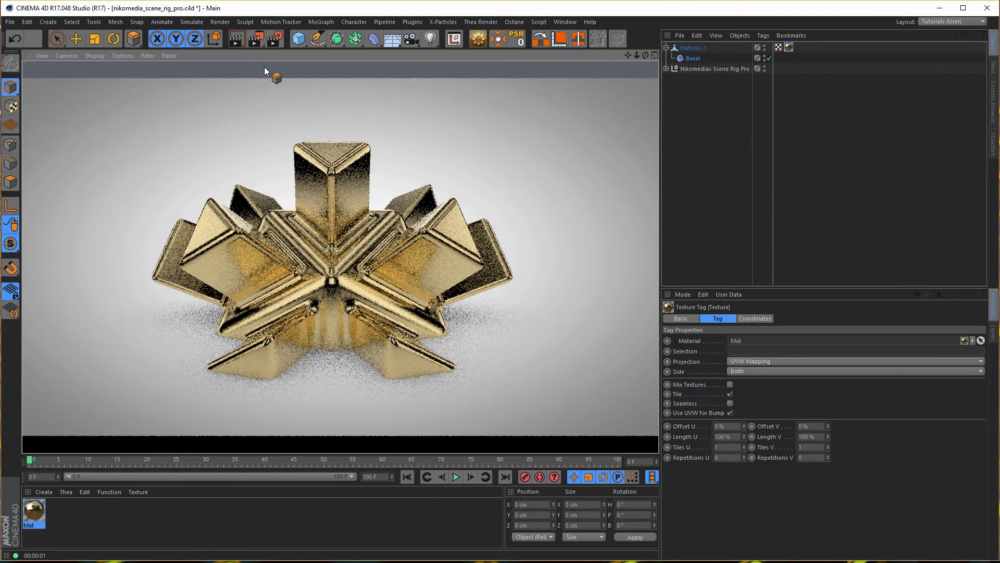
Step: Open the Render Settings with the Low preset selected and move the window clear of the object
click(276, 39)
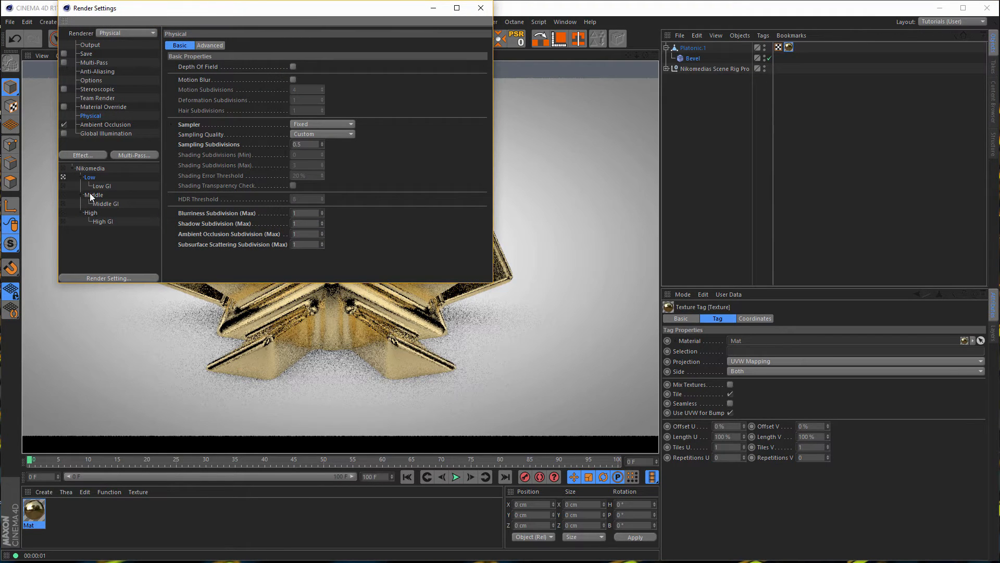
click(91, 177)
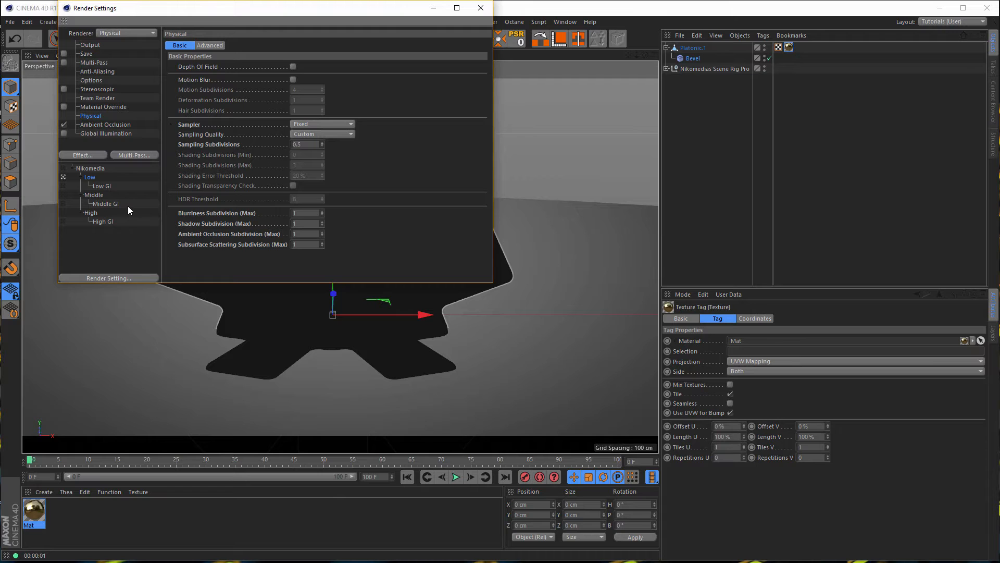
drag(286, 14, 780, 154)
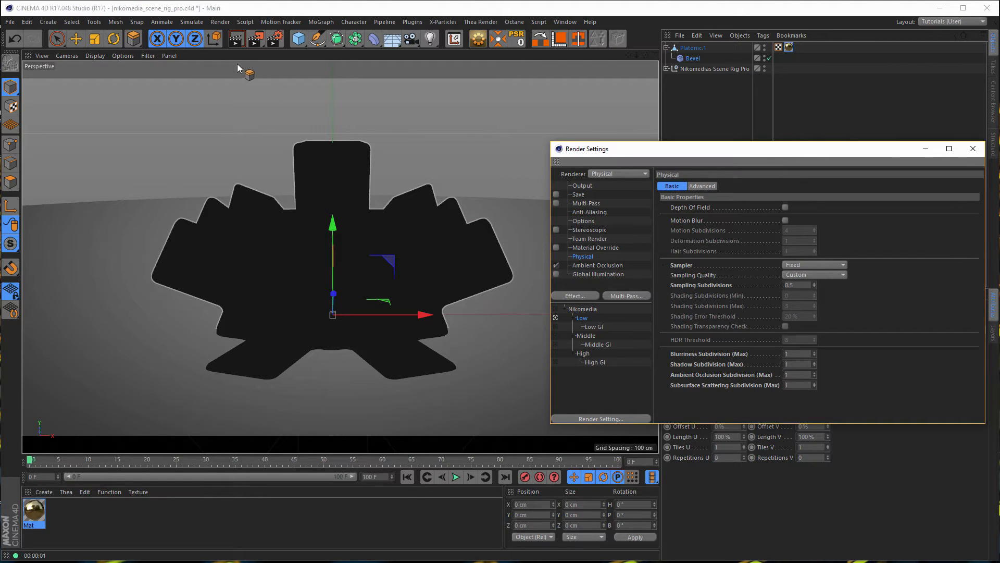
Step: Detach the render commands as a floating palette and start an Interactive Render Region over the object
click(254, 44)
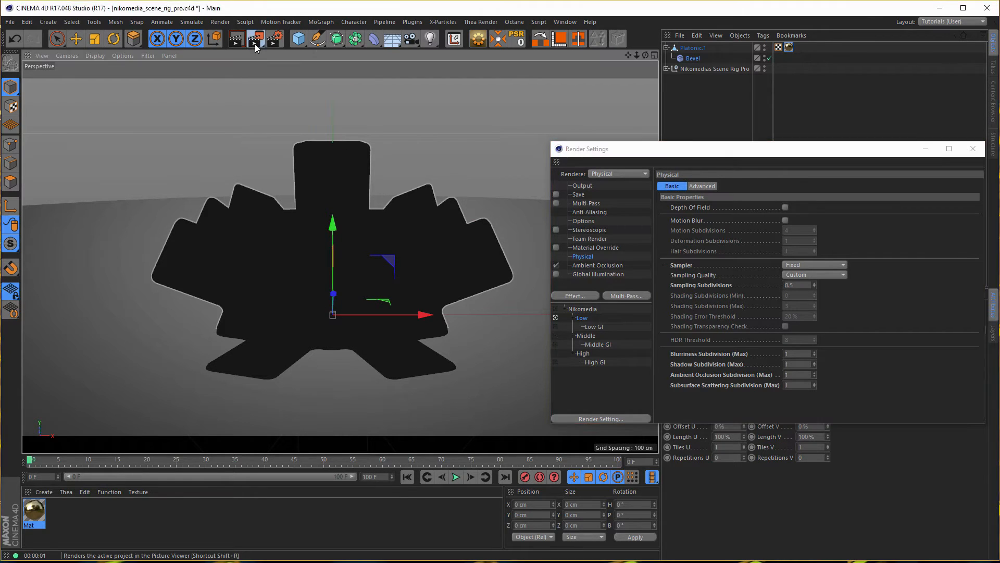
click(292, 42)
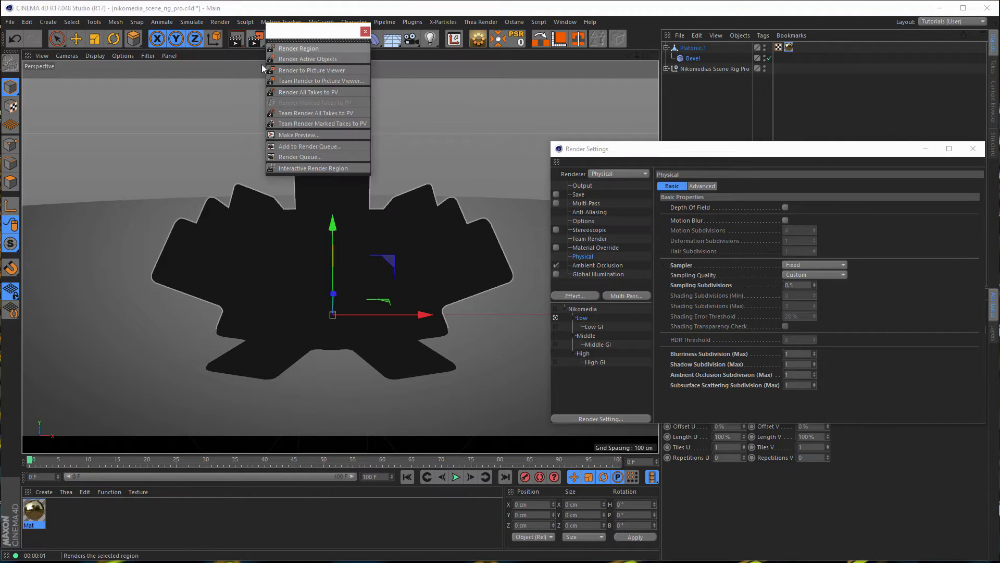
drag(290, 36, 52, 306)
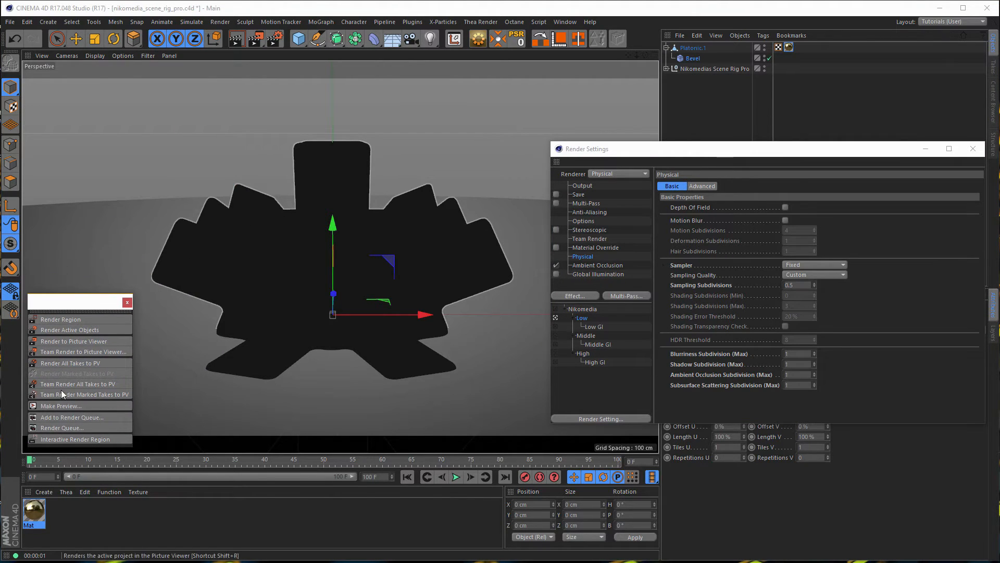
click(71, 439)
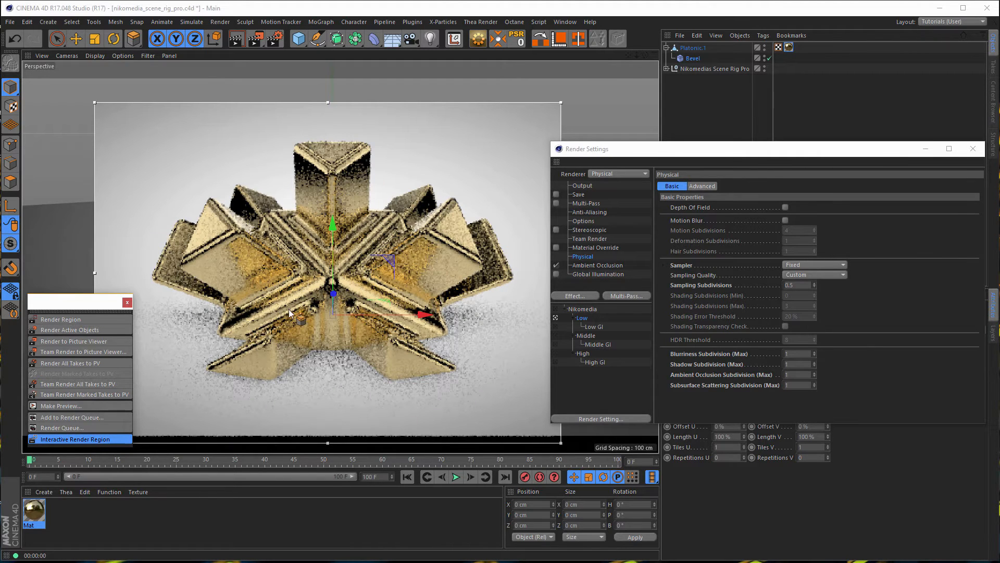
Step: Make Middle the active render preset in the Render Settings
drag(672, 157, 644, 38)
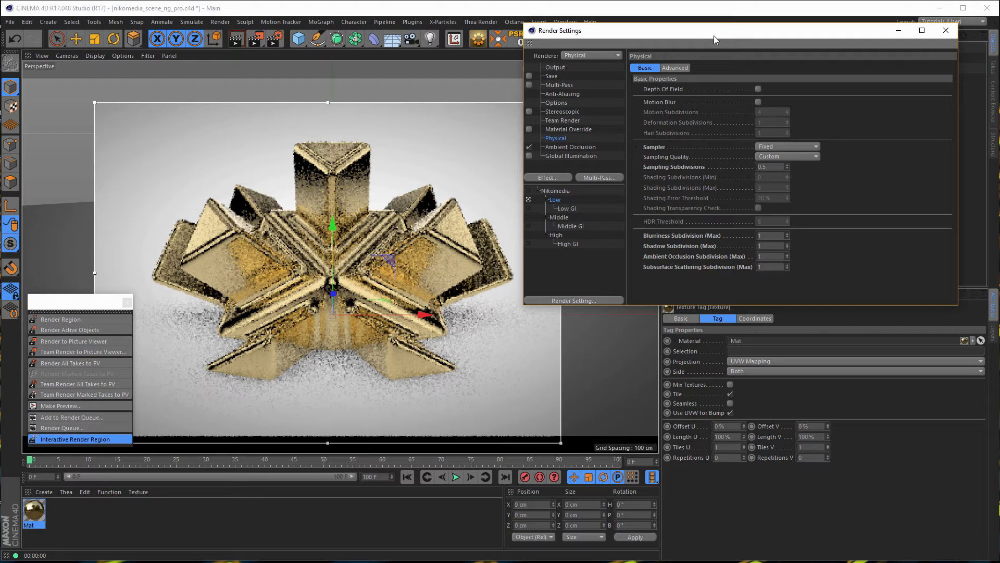
drag(713, 35, 683, 137)
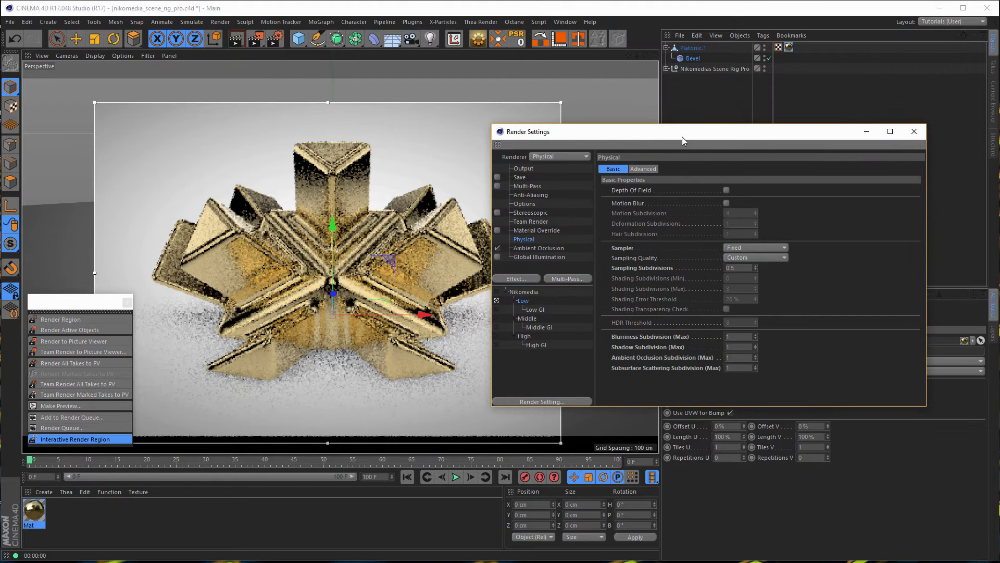
click(496, 318)
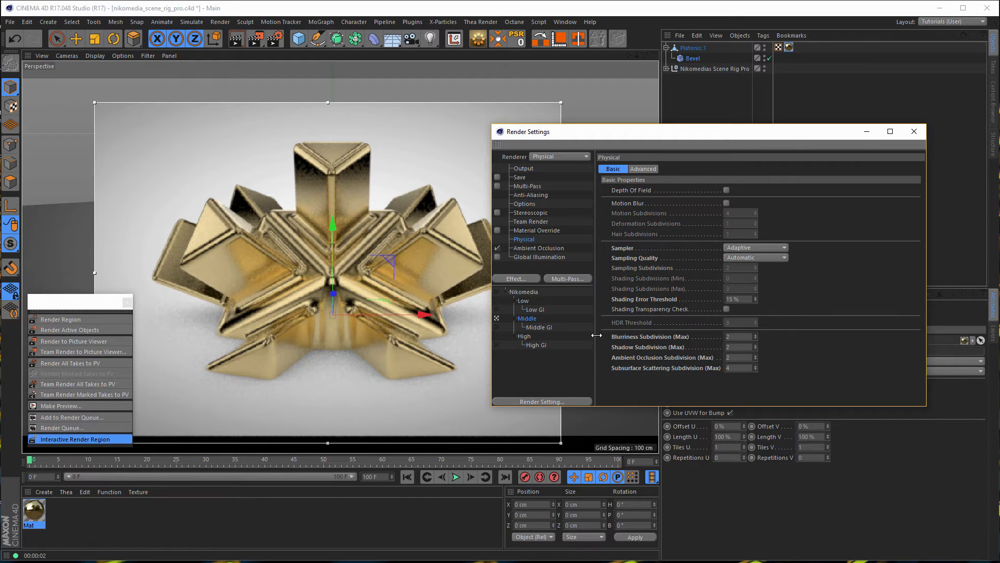
Step: Turn off the Interactive Render Region, render the view with the Middle preset and close the Render Settings
click(88, 439)
click(94, 438)
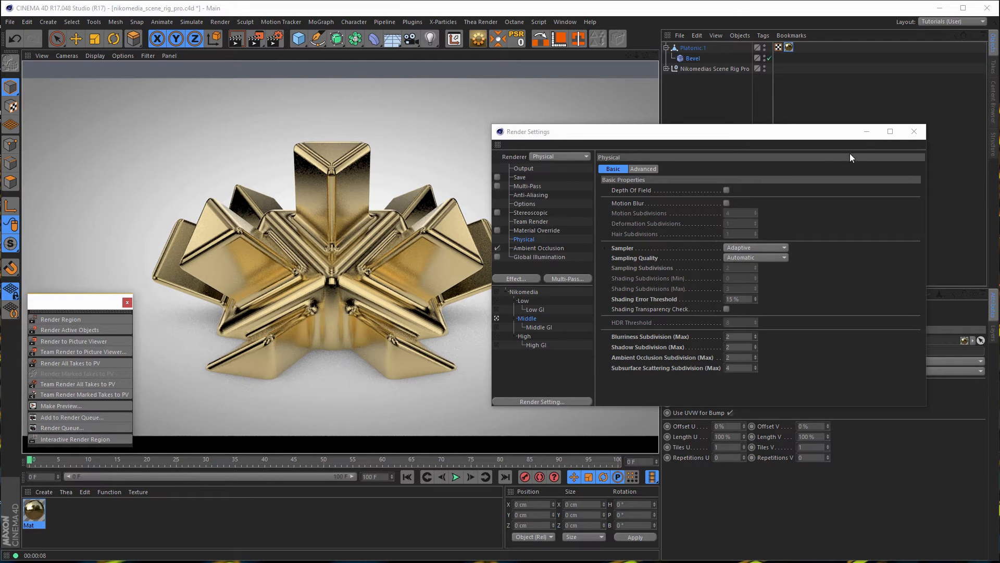
click(915, 133)
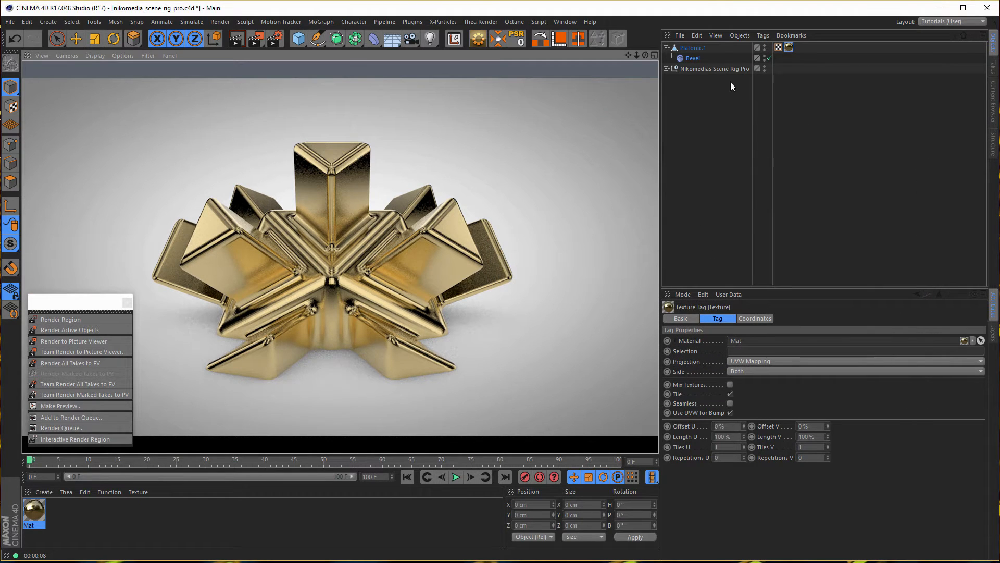
Step: Select the Nikomedias Scene Rig Pro object and set Light Intensity to 100% in its HDRI Settings
click(693, 68)
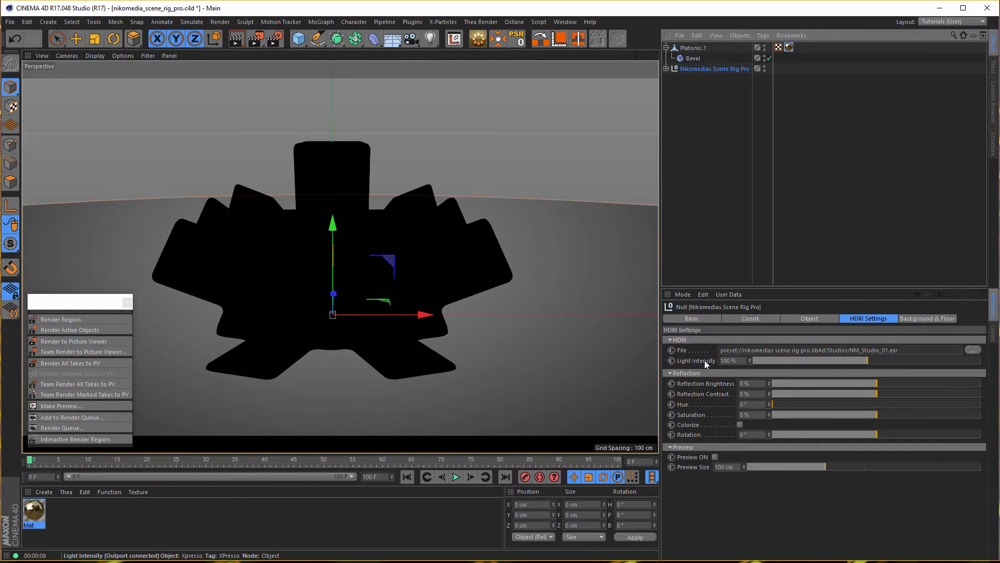
drag(884, 361, 870, 361)
click(867, 361)
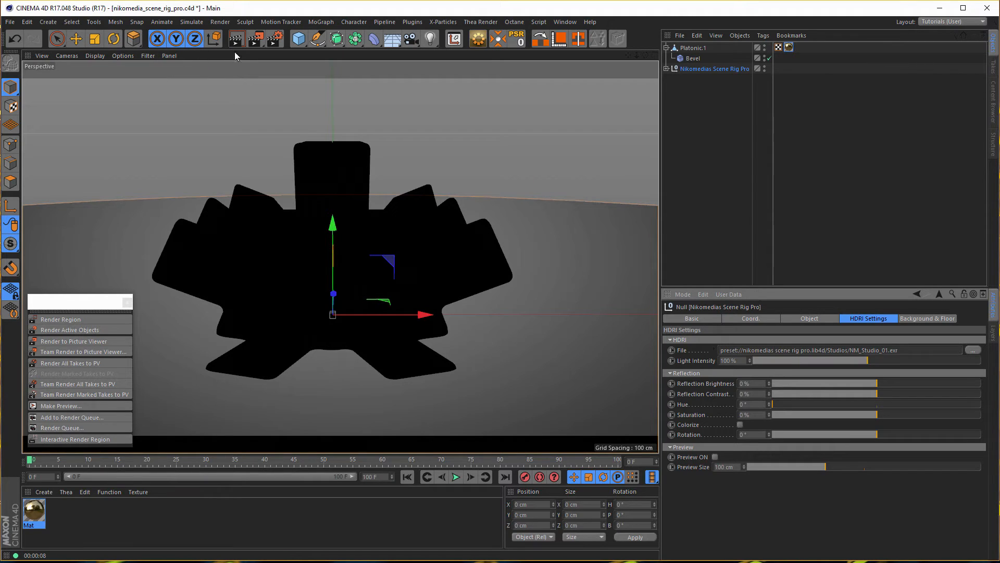
Step: Test Reflection Brightness at 56% and -45% in an Interactive Render Region, reset it to 0% and turn the region off
click(92, 444)
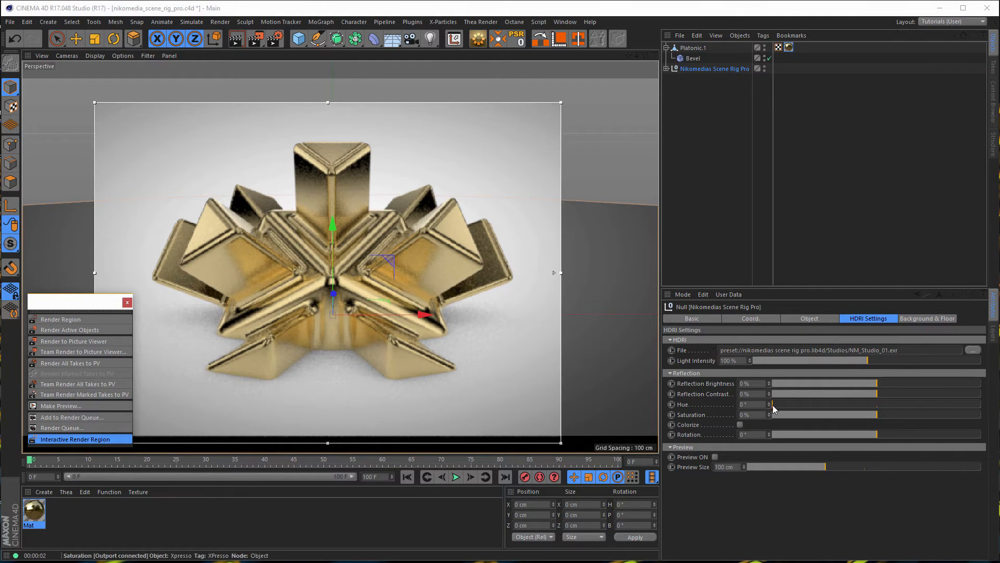
drag(869, 384, 900, 383)
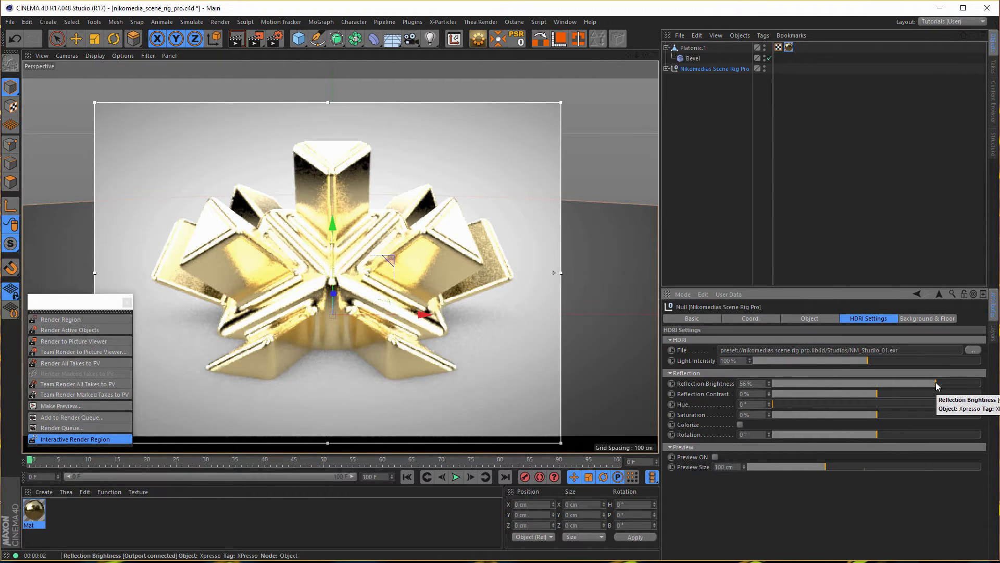
drag(935, 383, 830, 386)
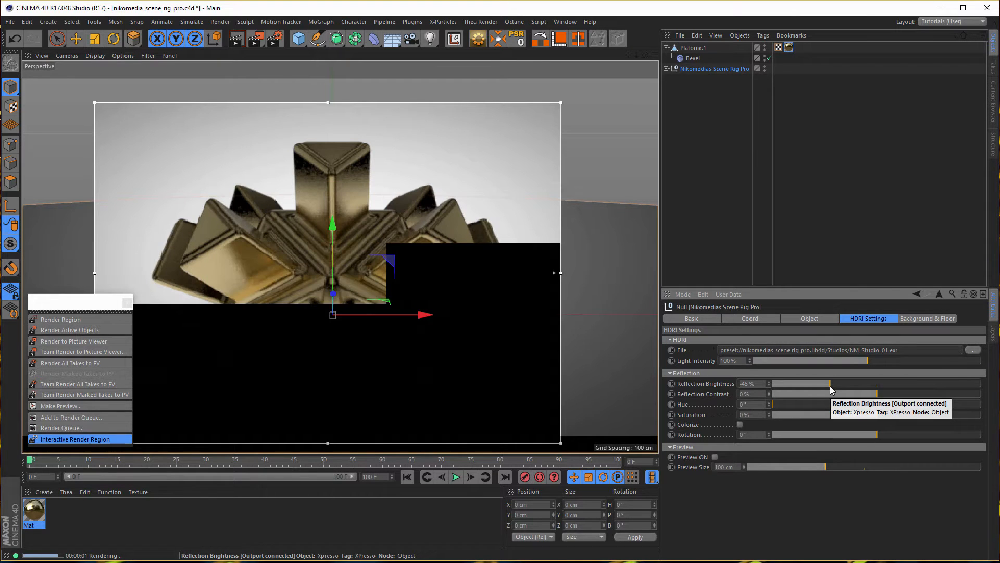
drag(830, 386, 878, 392)
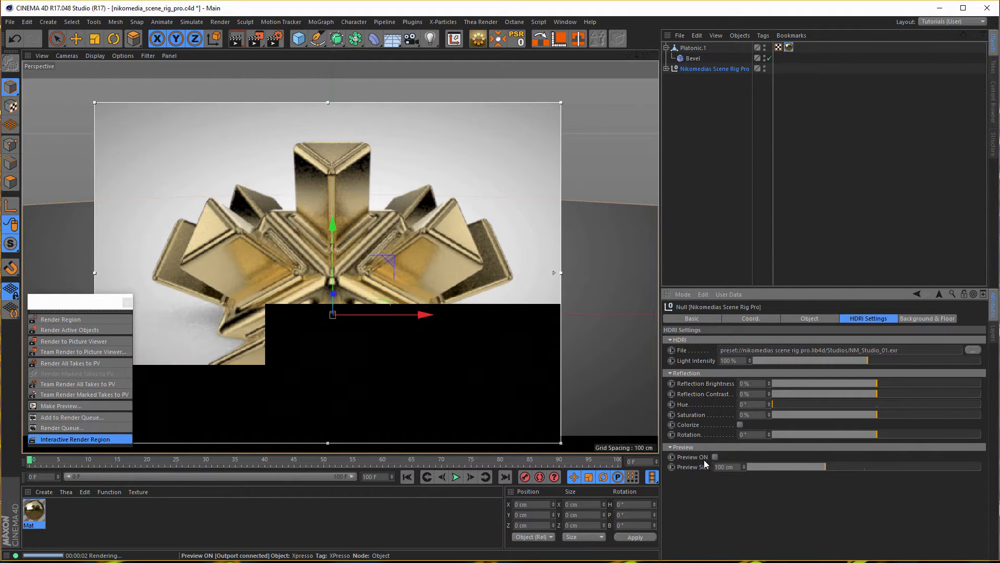
click(74, 444)
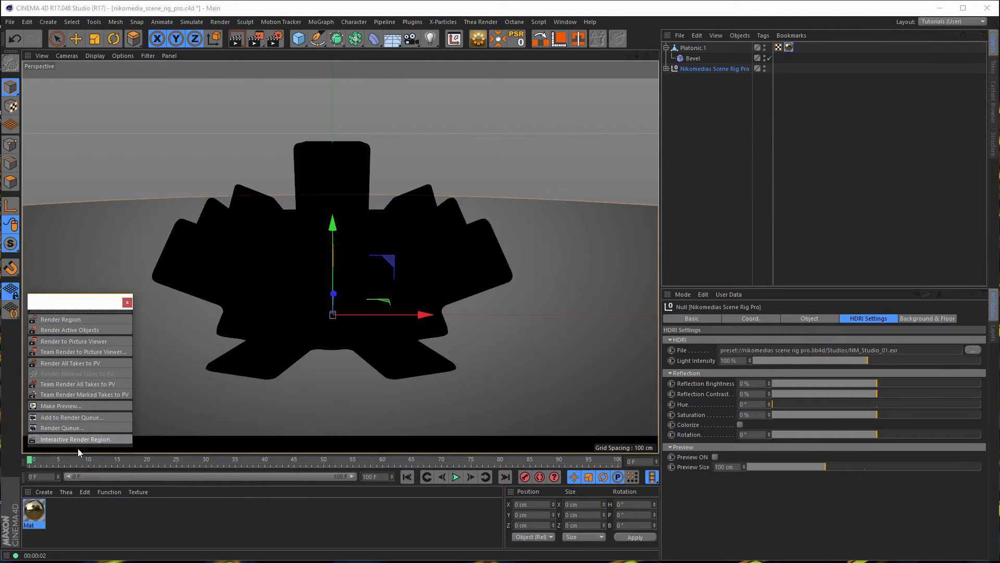
Step: Enable the rig's HDRI preview, hide the Platonic object in the viewport and set the reflection Rotation to -34°
click(714, 457)
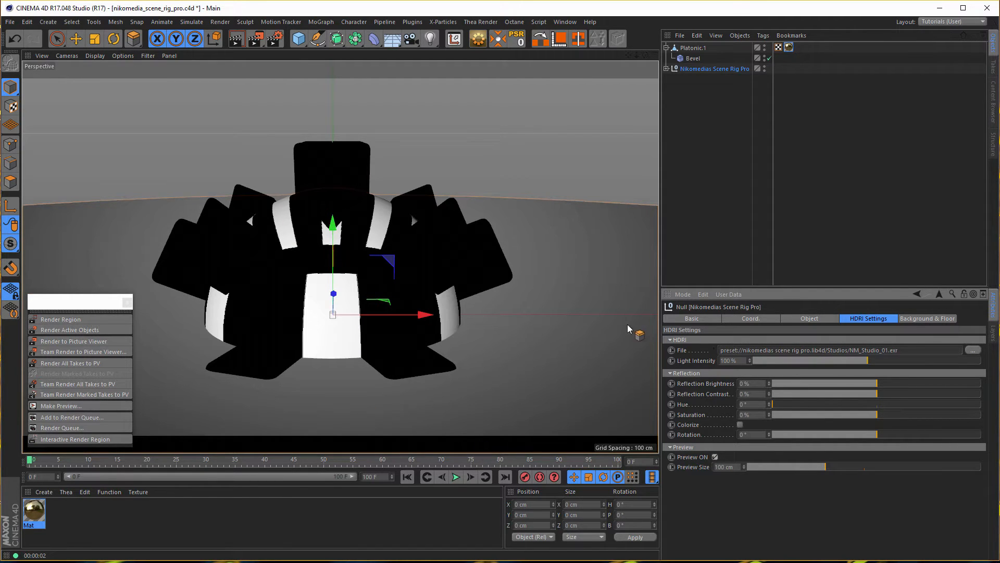
click(764, 47)
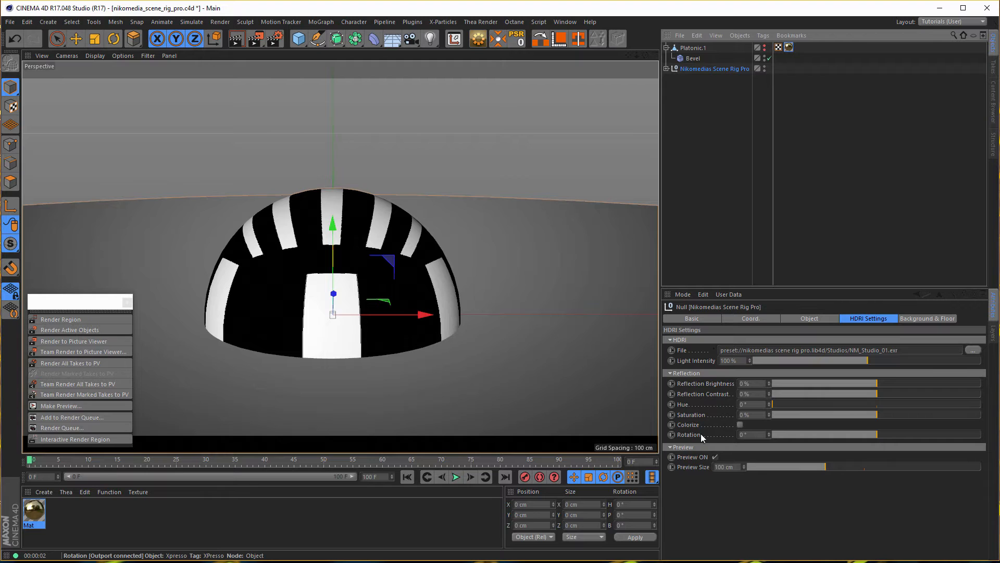
drag(875, 436, 858, 448)
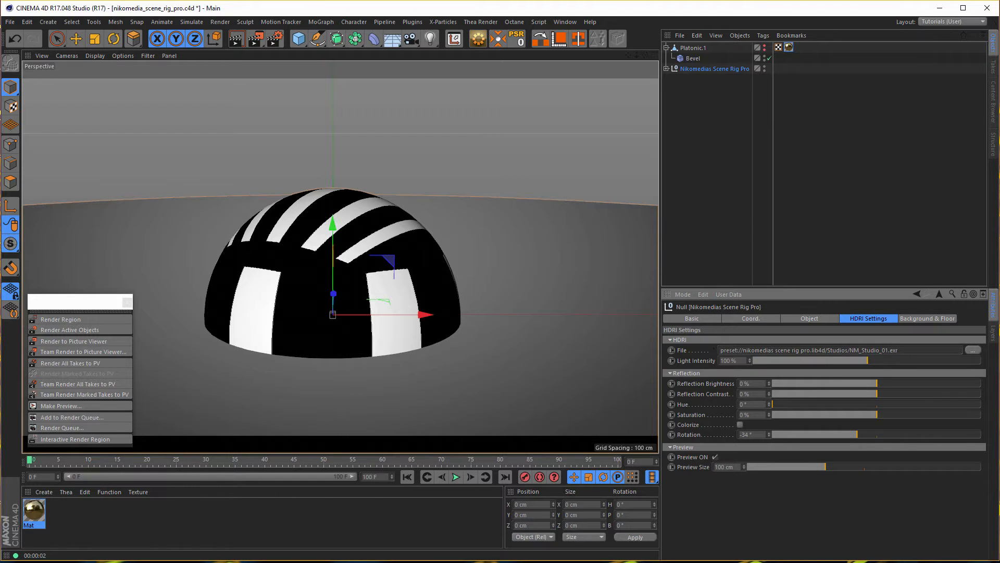
Step: Load NM_Studio_02_nf.exr from the HDRI Maps folder in Adobe Bridge as the rig's HDRI file, without copying it to the project location
key(alt+Tab)
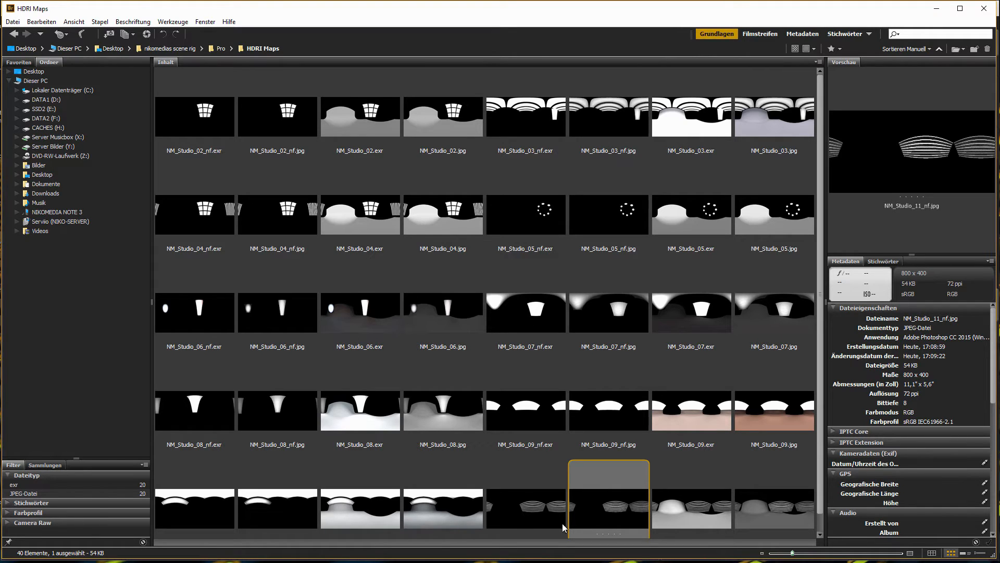
click(274, 128)
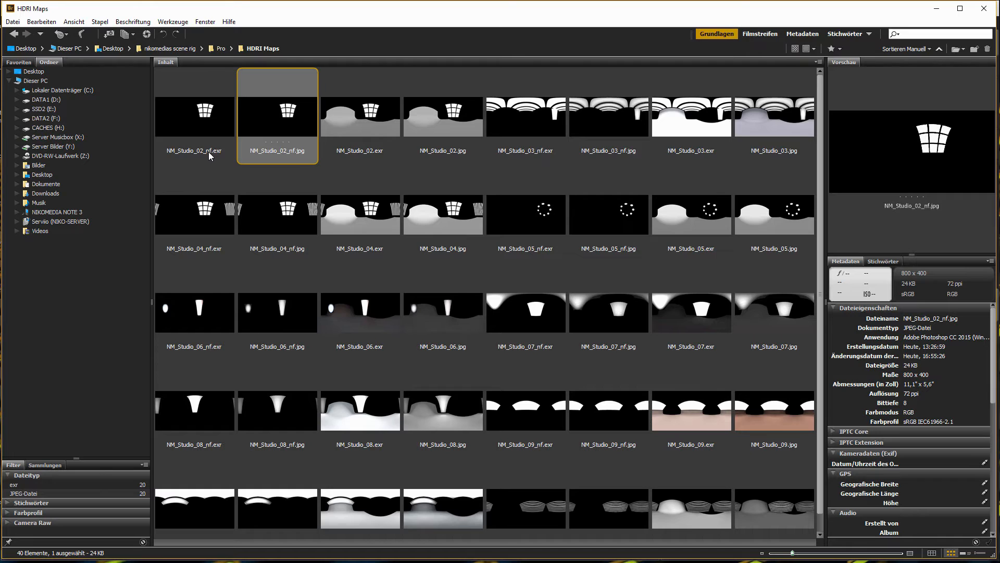
click(208, 124)
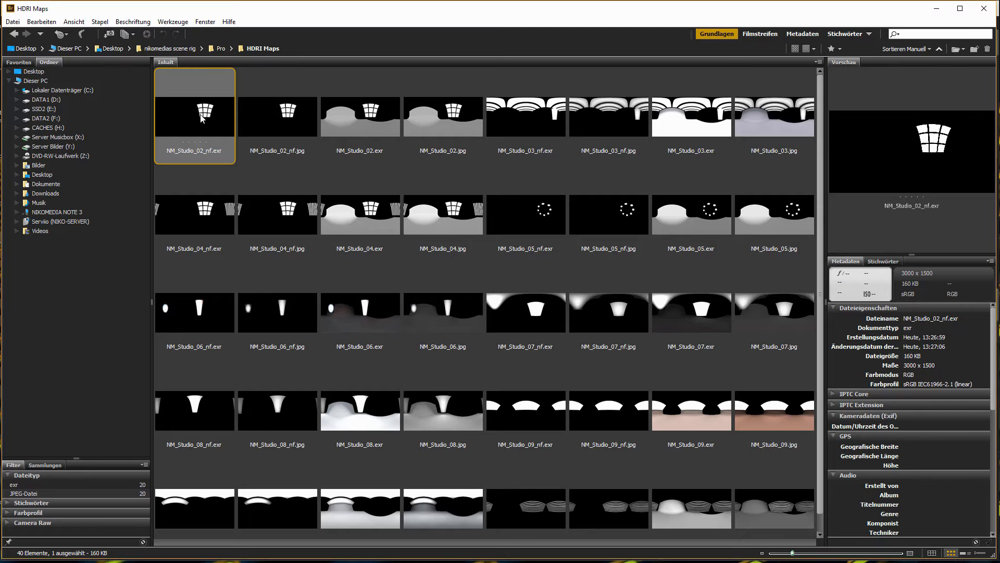
drag(216, 112, 209, 117)
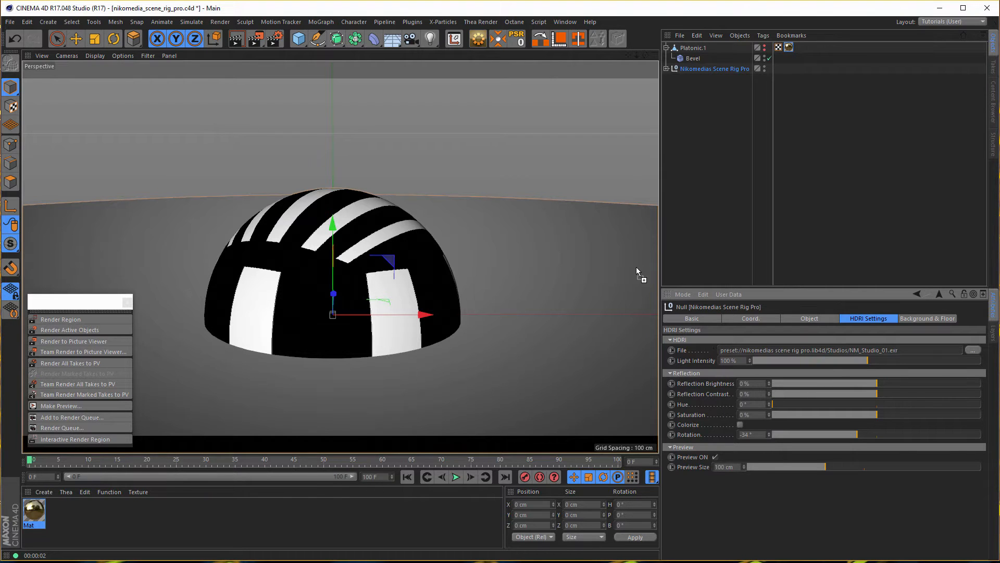
drag(636, 267, 685, 254)
drag(701, 327, 754, 353)
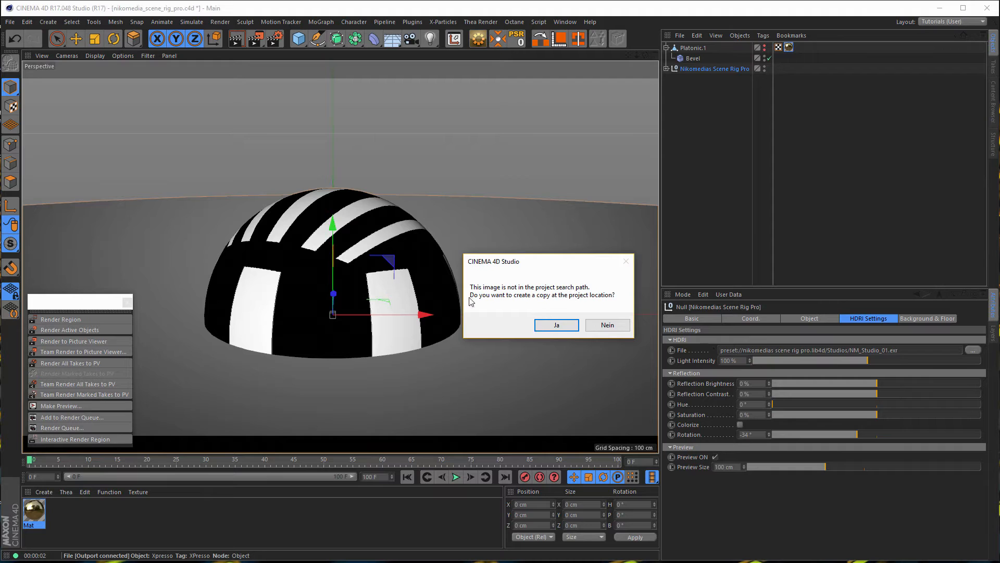
click(608, 325)
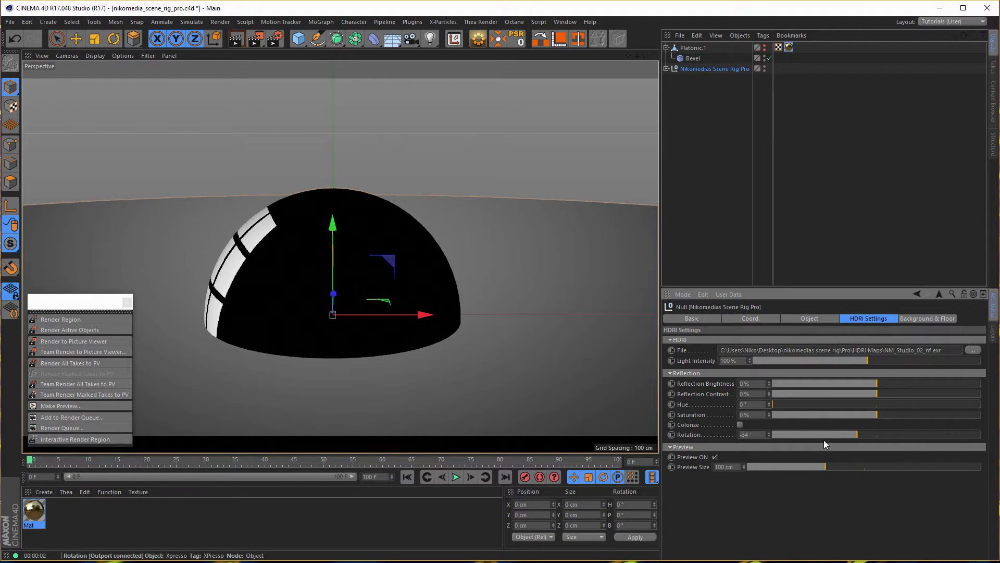
Step: Set the reflection Rotation to -5° and make the Platonic object visible in the viewport again
drag(853, 436, 875, 446)
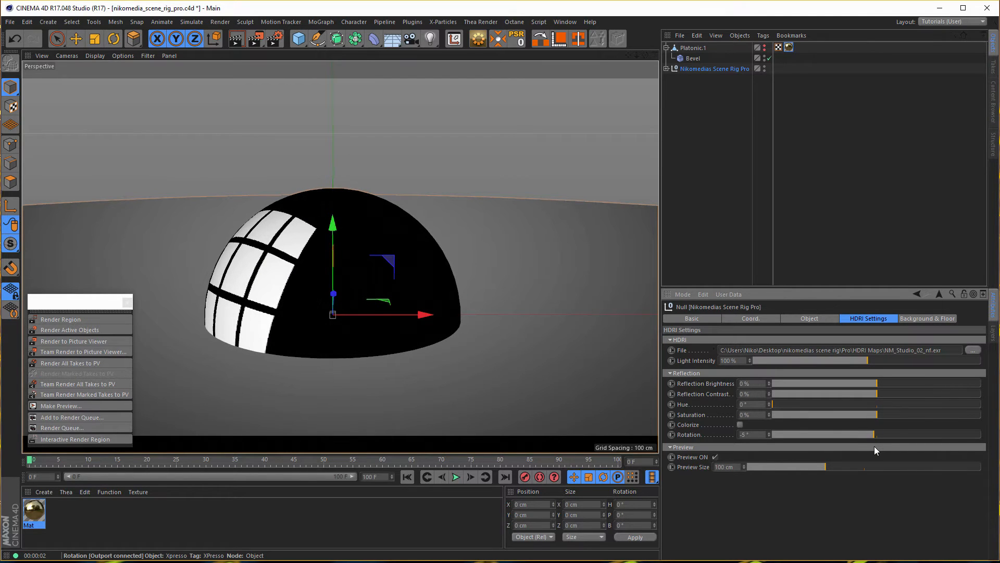
click(767, 47)
click(765, 47)
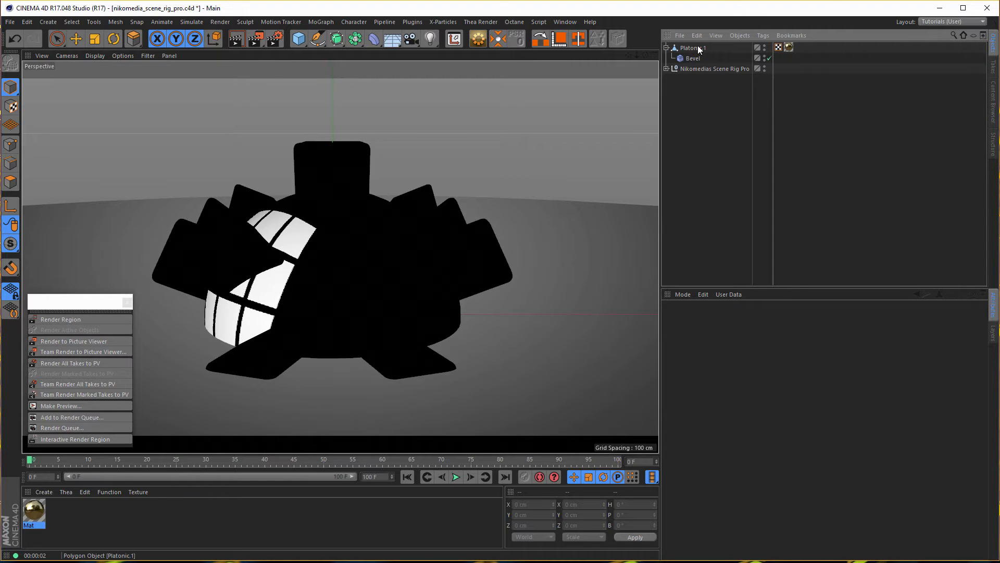
Step: Reselect the Nikomedias Scene Rig Pro, turn on the Interactive Render Region and set the reflection Rotation to 92°
click(694, 68)
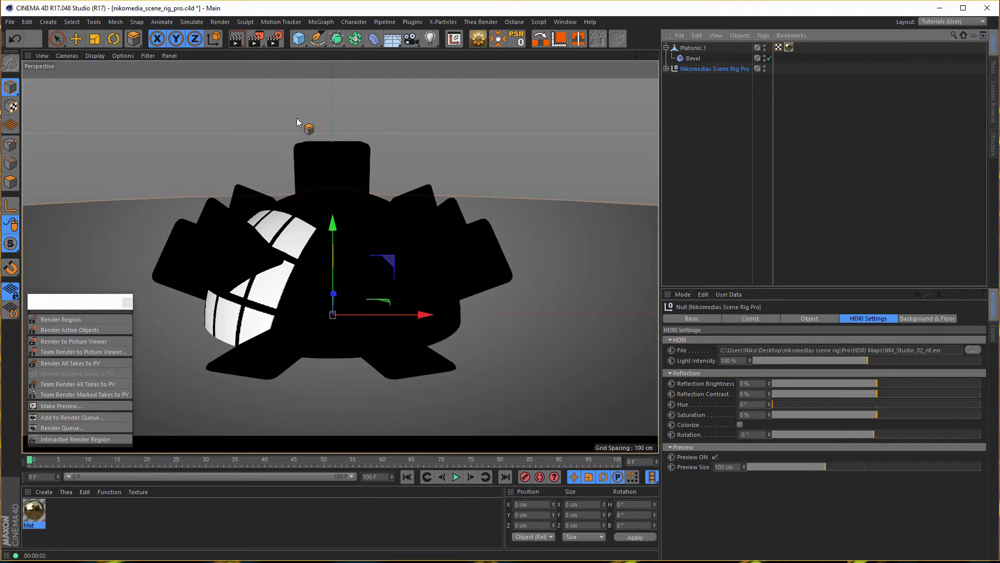
click(62, 439)
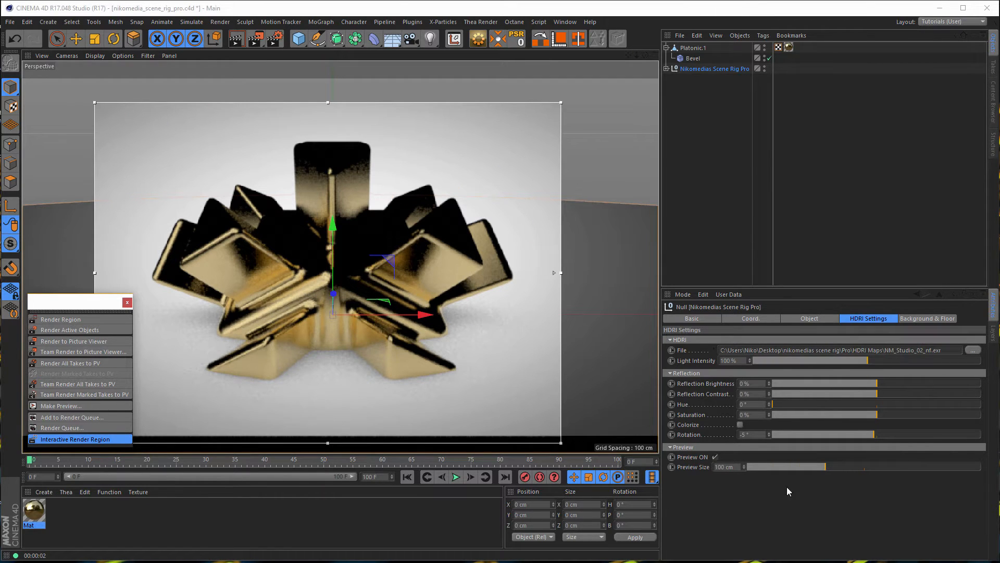
drag(874, 436, 930, 438)
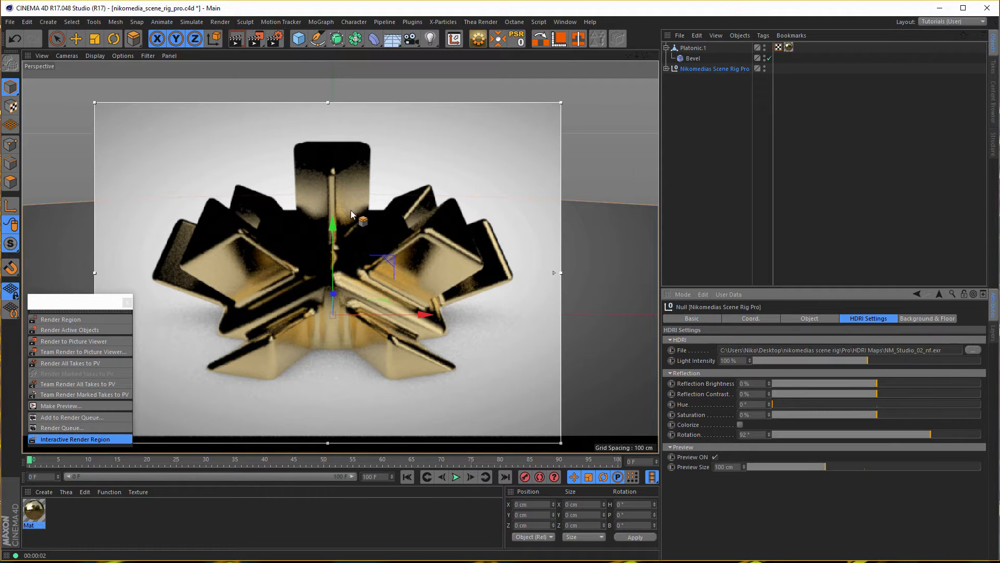
Step: Replace the rig's HDRI file with NM_Studio_02.exr from the HDRI Maps folder in Adobe Bridge
key(alt+Tab)
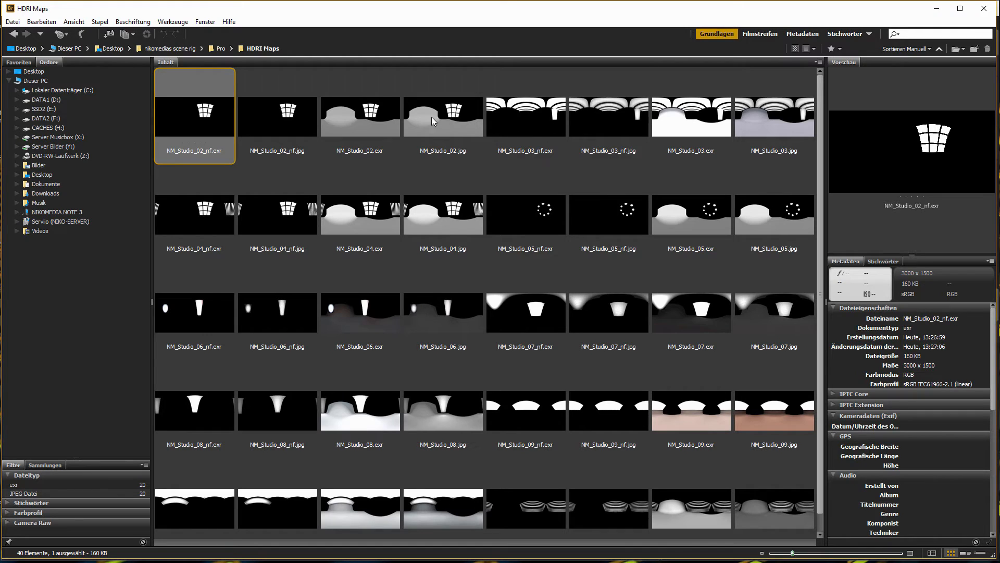
drag(352, 124, 811, 351)
key(alt+Tab)
click(556, 325)
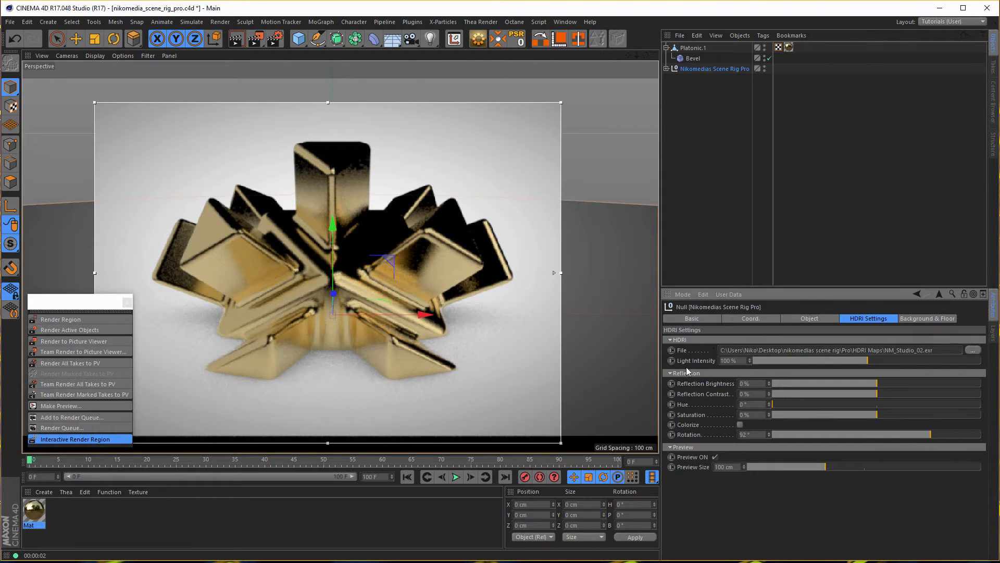
Step: Test the reflection Rotation at 158° in the render region and bring it back to 4°
drag(927, 441, 968, 424)
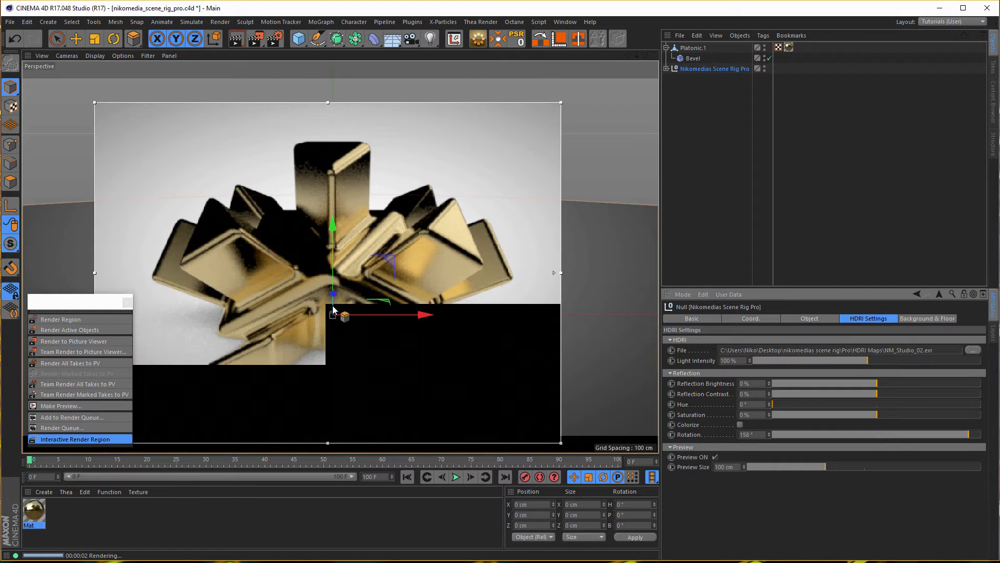
click(938, 436)
drag(915, 434, 880, 429)
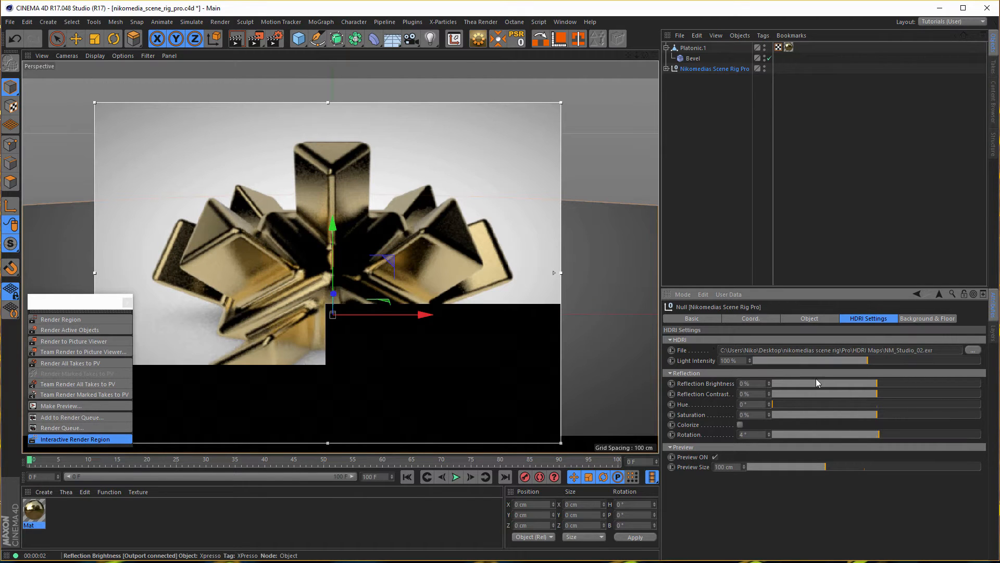
Step: Raise the Reflection Brightness to 23% and turn the reflection Rotation to 34° and on to 53°
drag(882, 382, 902, 382)
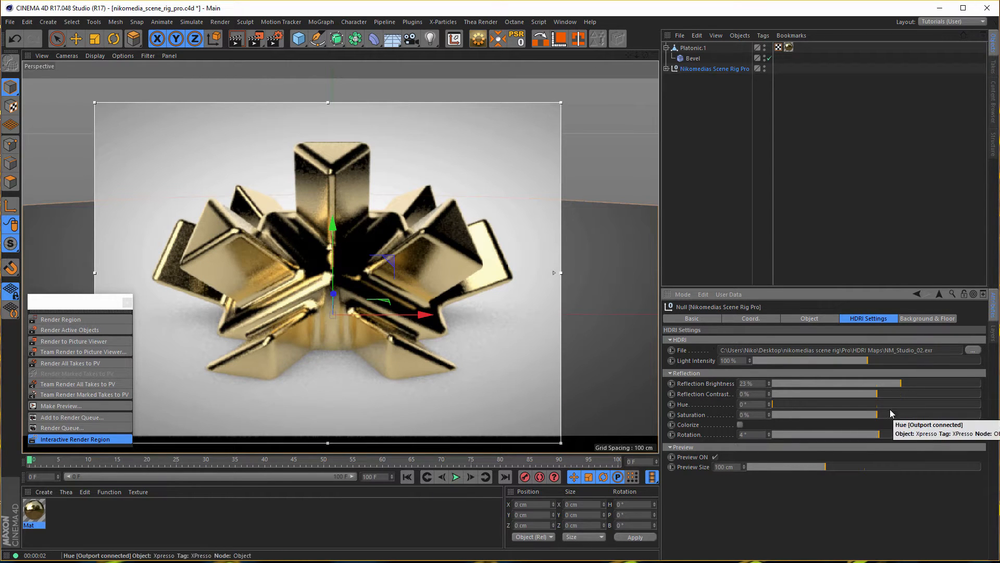
drag(880, 434, 897, 428)
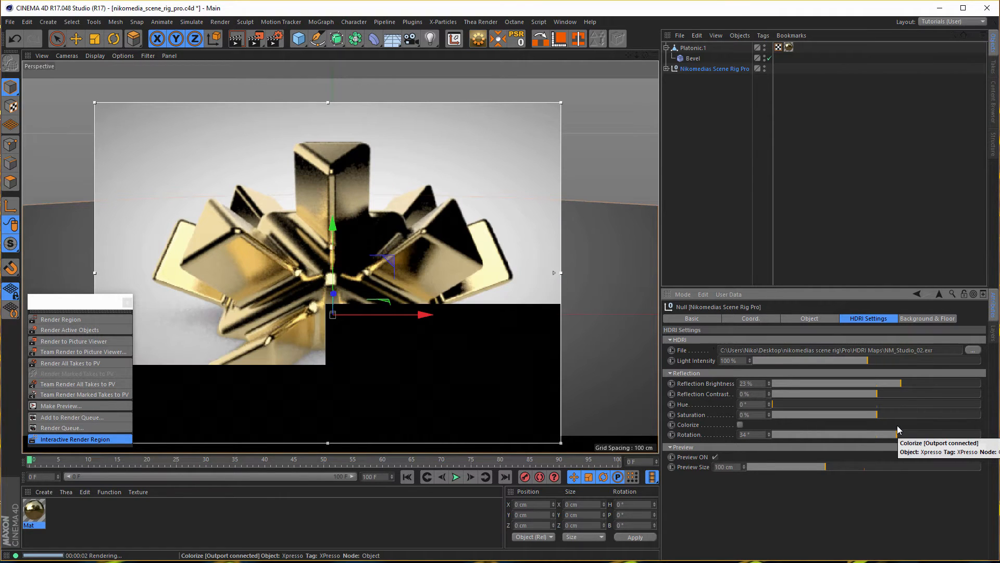
drag(897, 434, 908, 432)
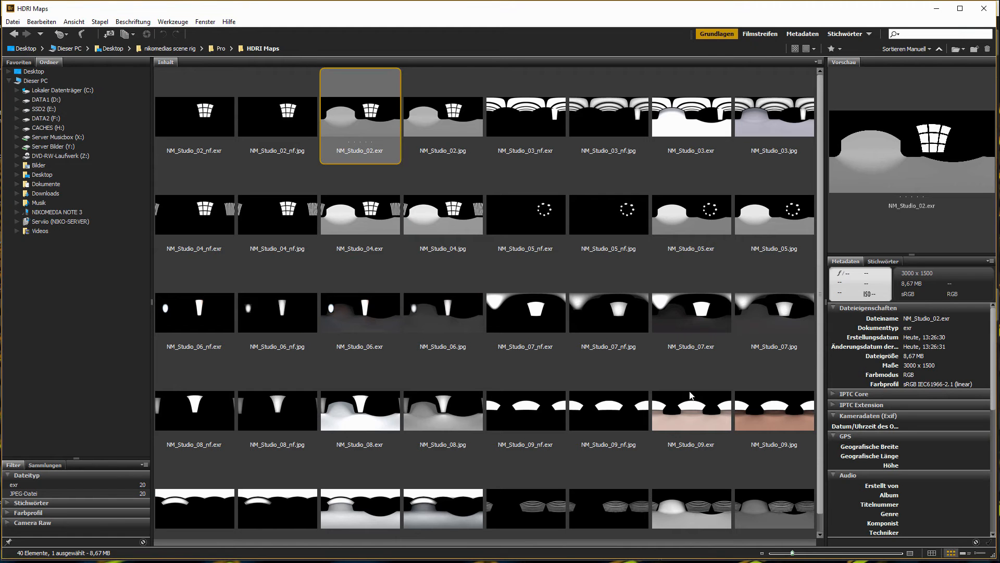
Step: Load NM_Studio_11.exr from Adobe Bridge as the rig's HDRI file, declining the copy at the project location
drag(701, 513, 695, 505)
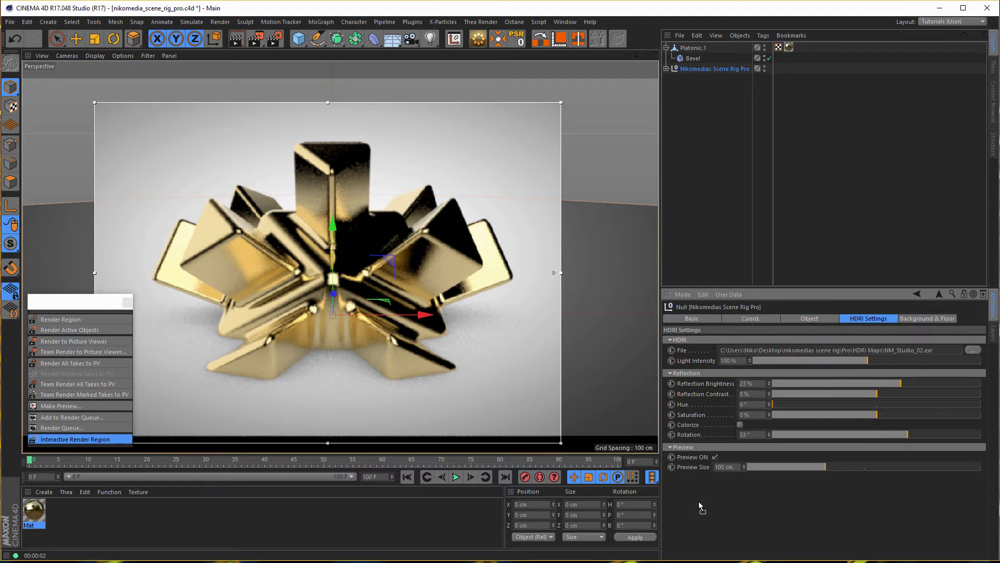
drag(842, 352, 841, 352)
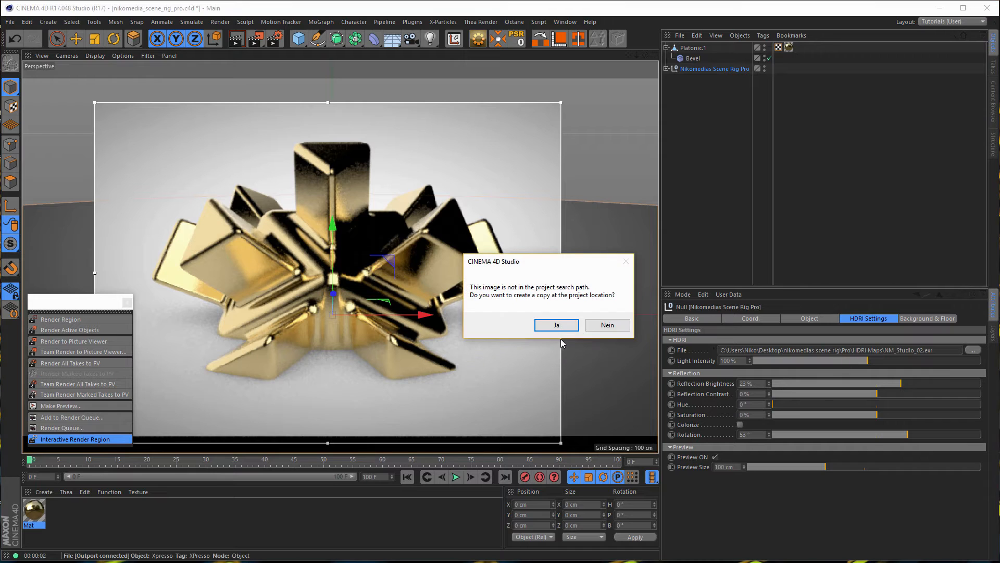
click(607, 326)
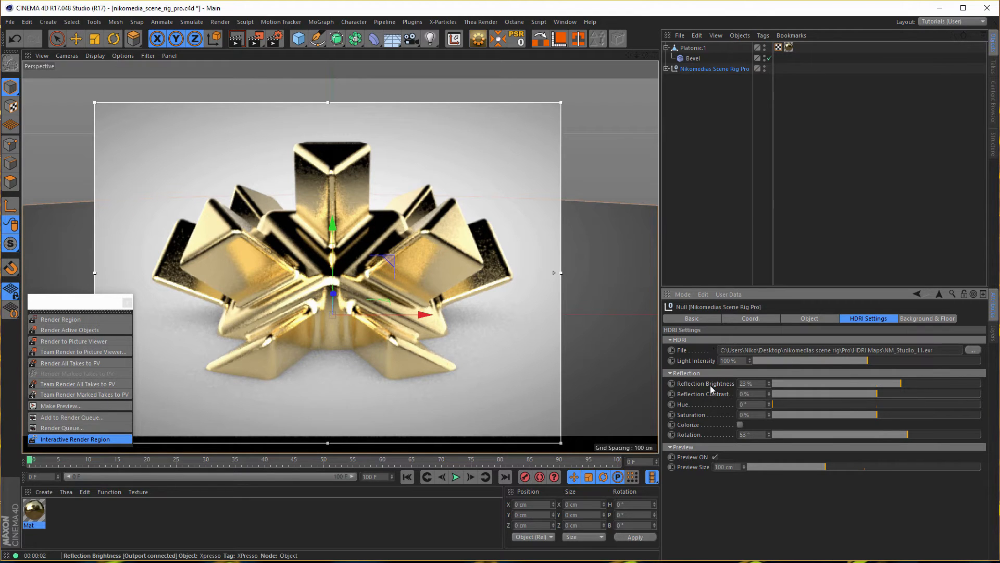
Step: Reset the Reflection Brightness to 0% and turn off the Interactive Render Region
click(746, 383)
text(0)
key(Return)
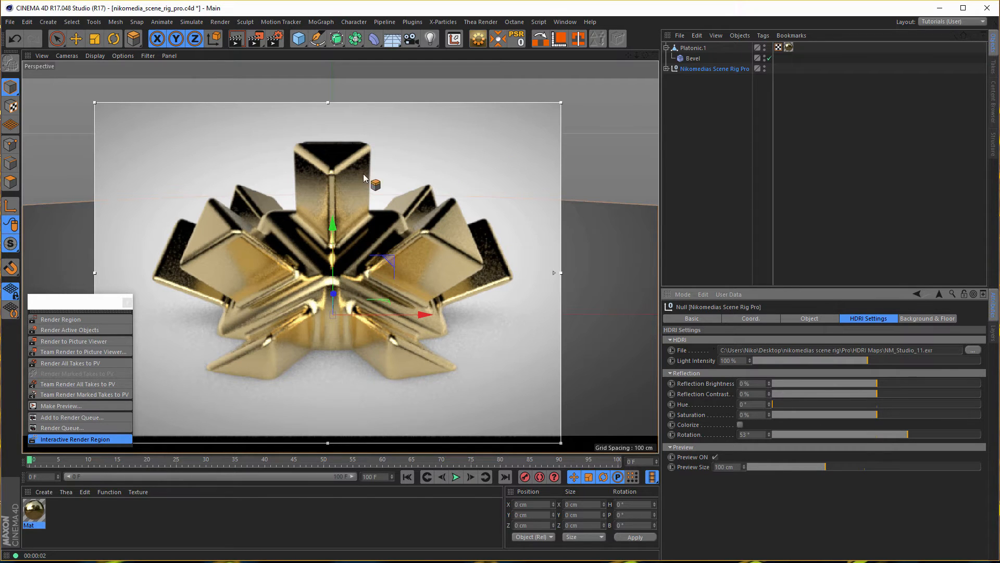
mouse_move(829, 468)
mouse_down()
mouse_move(811, 466)
mouse_move(856, 464)
mouse_move(798, 461)
mouse_move(860, 464)
mouse_move(826, 463)
mouse_up()
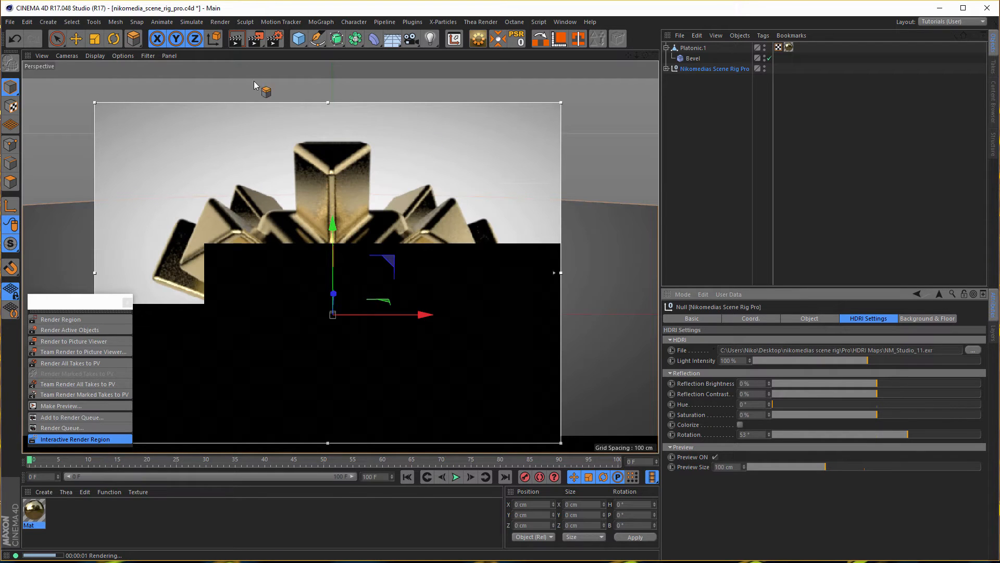
click(76, 439)
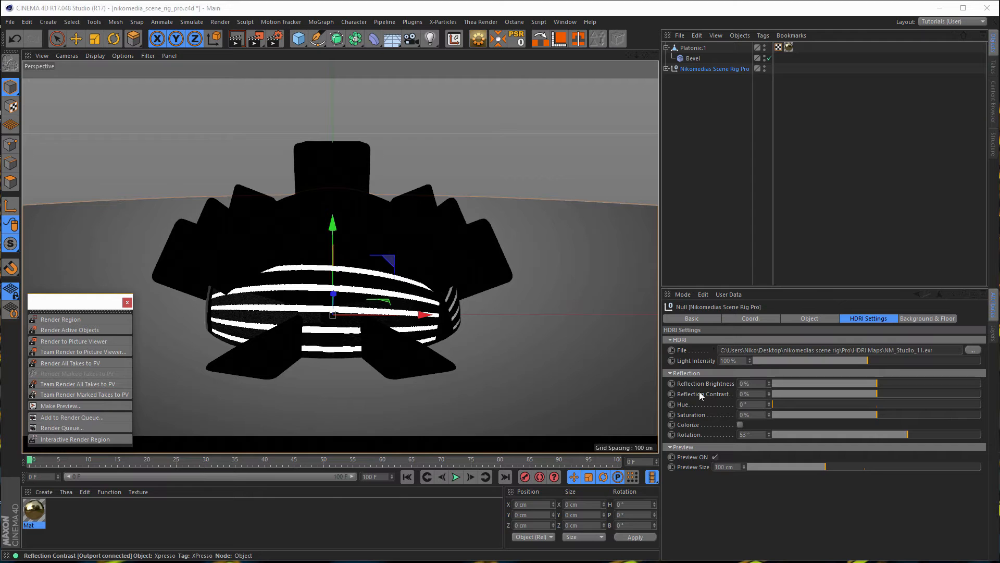
Step: Set the reflection Rotation to 136°, try a Reflection Contrast of -4% and reset the contrast to 0%
drag(912, 434, 956, 429)
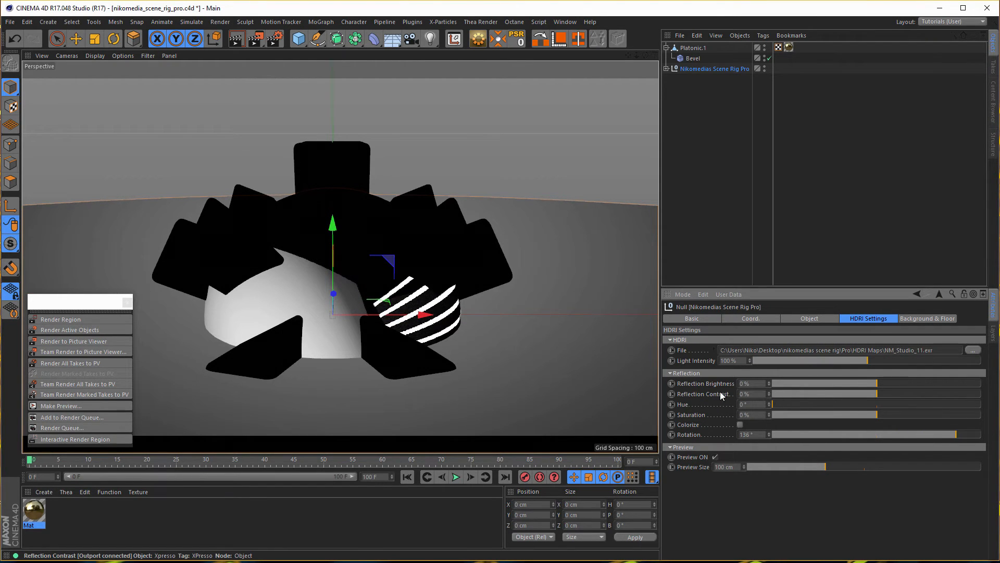
mouse_move(876, 394)
mouse_down()
mouse_move(965, 394)
mouse_move(836, 405)
mouse_move(933, 401)
mouse_move(871, 411)
mouse_up()
click(749, 396)
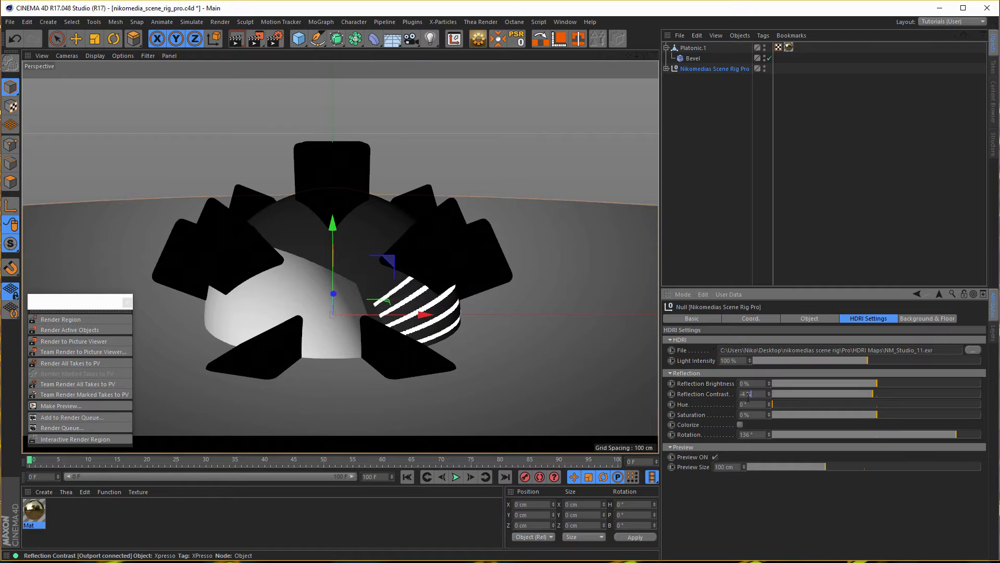
text(0)
key(Return)
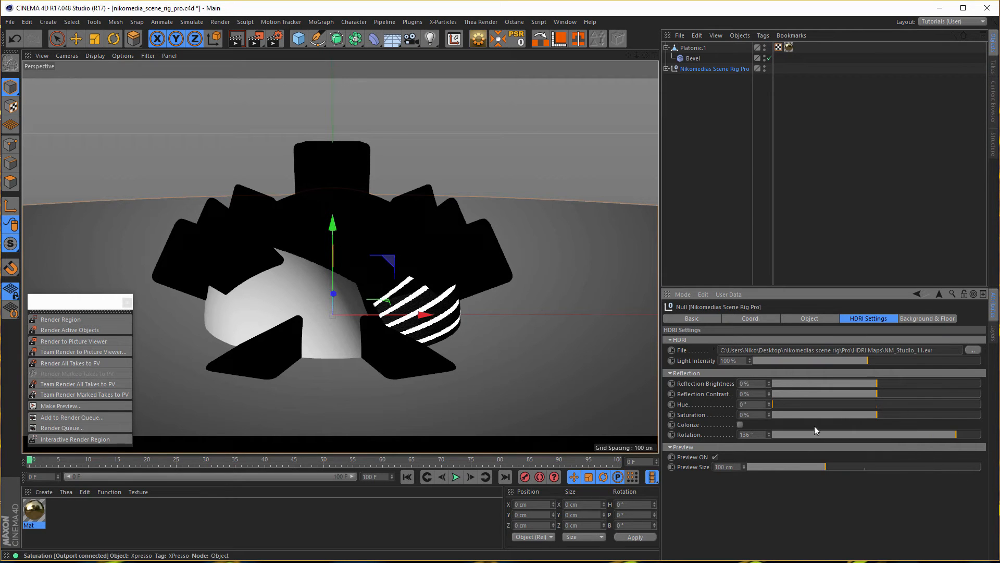
Step: Try tinting the reflection with Saturation 58% and Hue 102°, test Colorize, try Saturation 53% and Hue 44°, and return Hue to 0°
drag(878, 415, 937, 420)
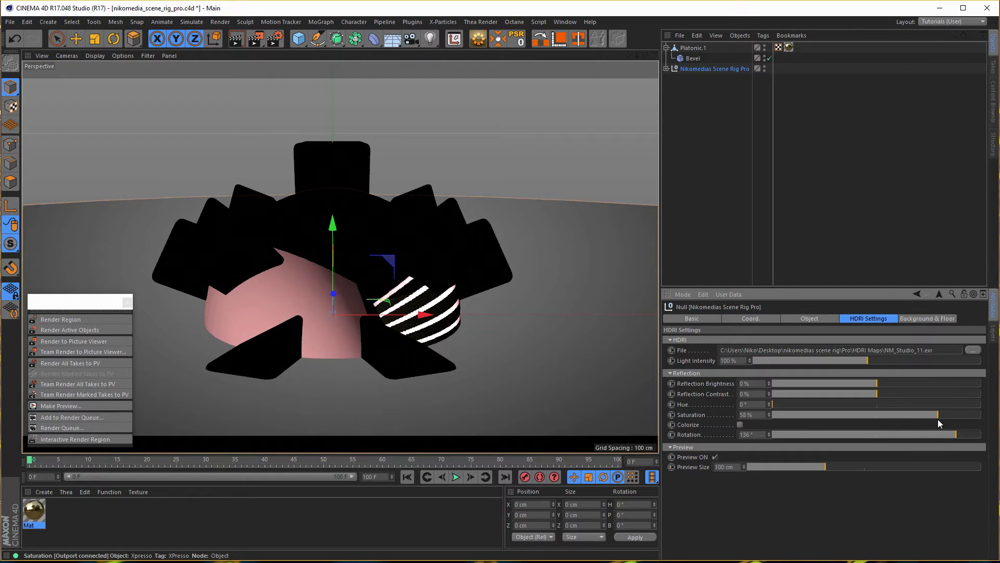
drag(777, 405, 832, 418)
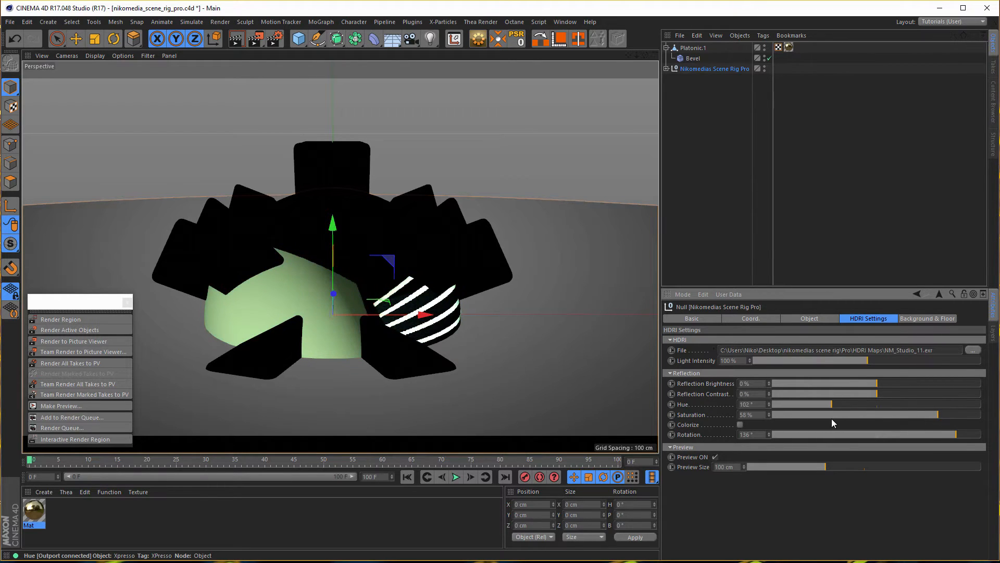
click(741, 425)
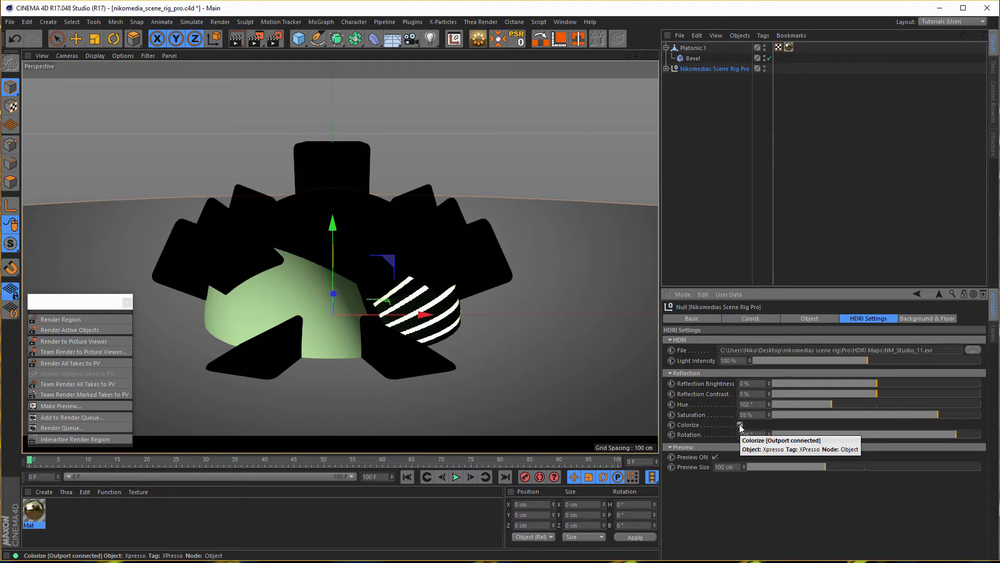
drag(901, 414, 798, 404)
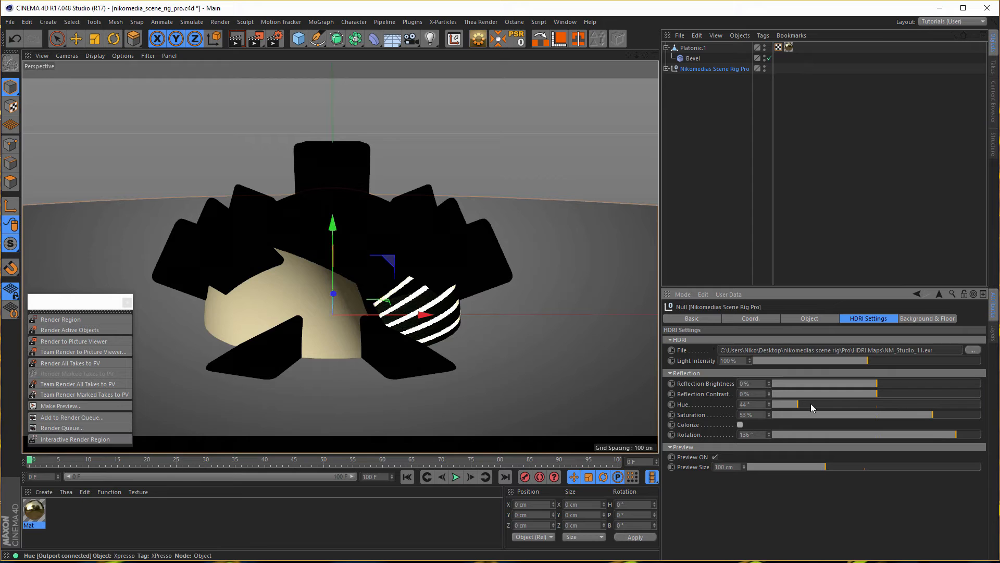
drag(792, 403, 729, 410)
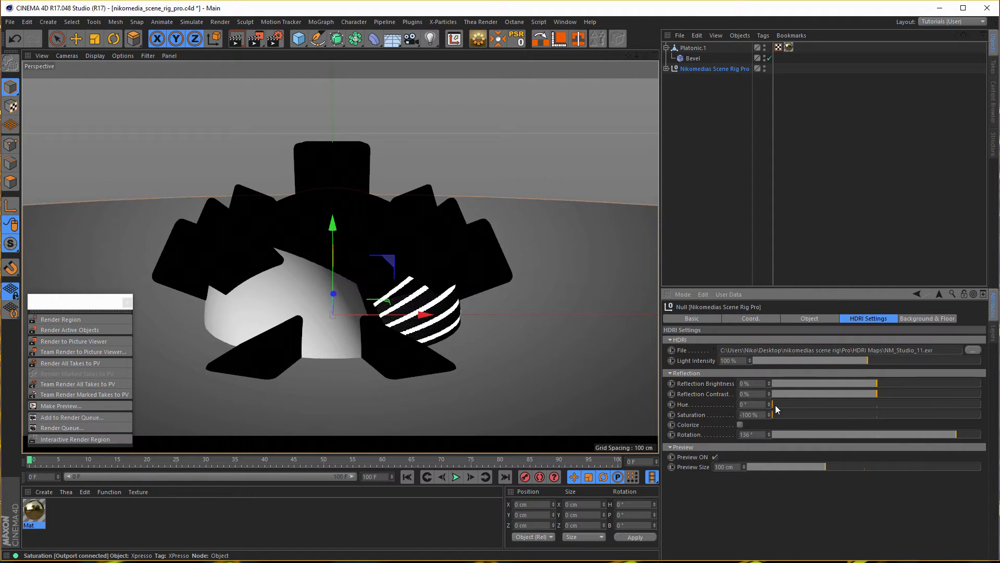
Step: Set the reflection Saturation to 61% and shift the Hue to 97° in an Interactive Render Region
drag(780, 414, 942, 415)
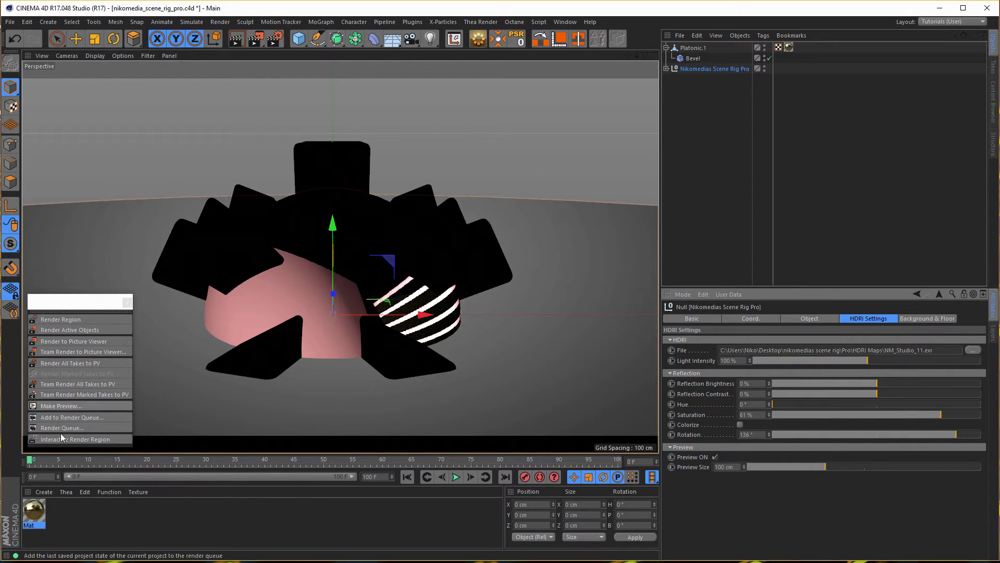
click(107, 440)
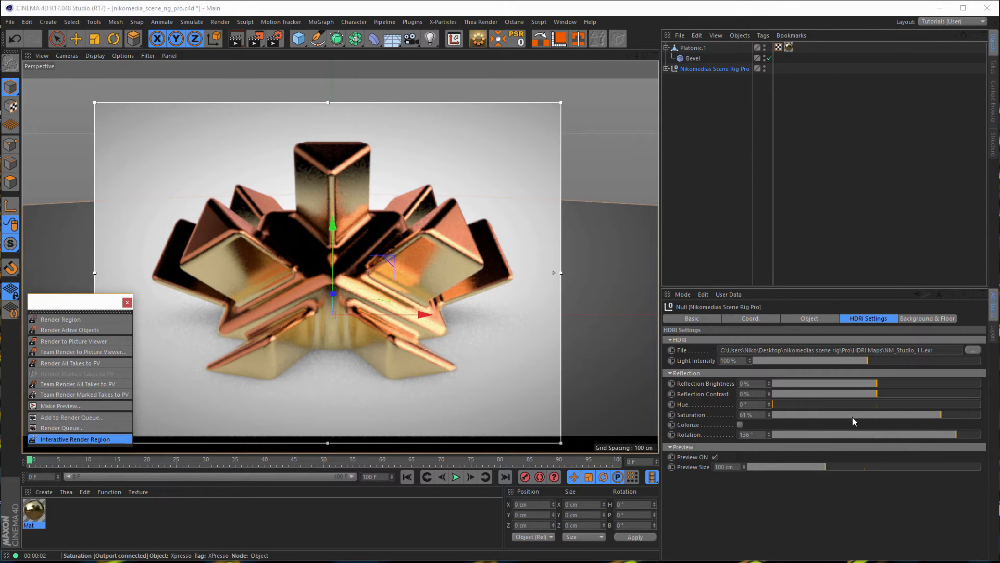
drag(773, 404, 822, 407)
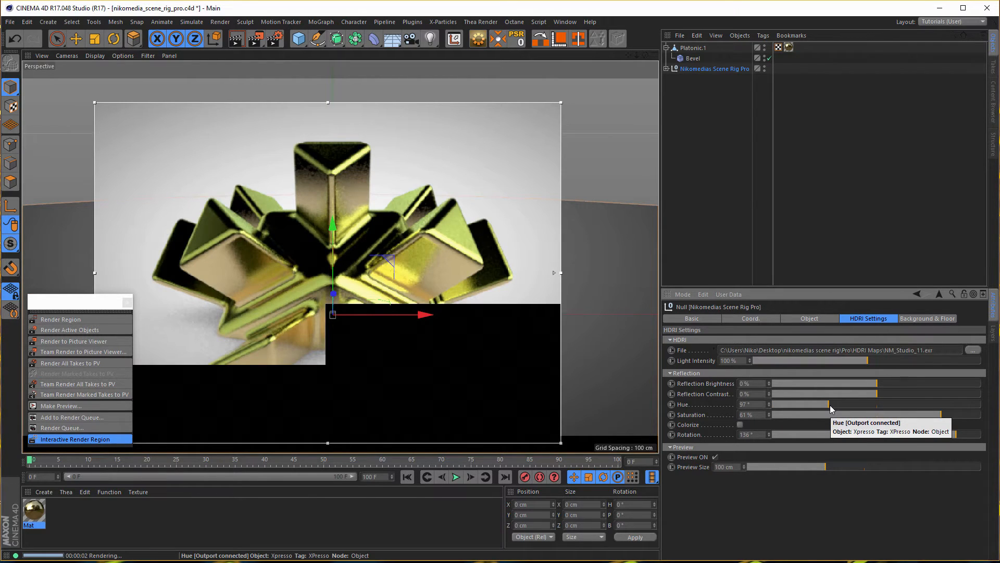
Step: Try a reflection Hue of 207°, set Hue to 0° and Saturation to -100%, and turn off the Interactive Render Region
click(830, 404)
drag(831, 405, 893, 409)
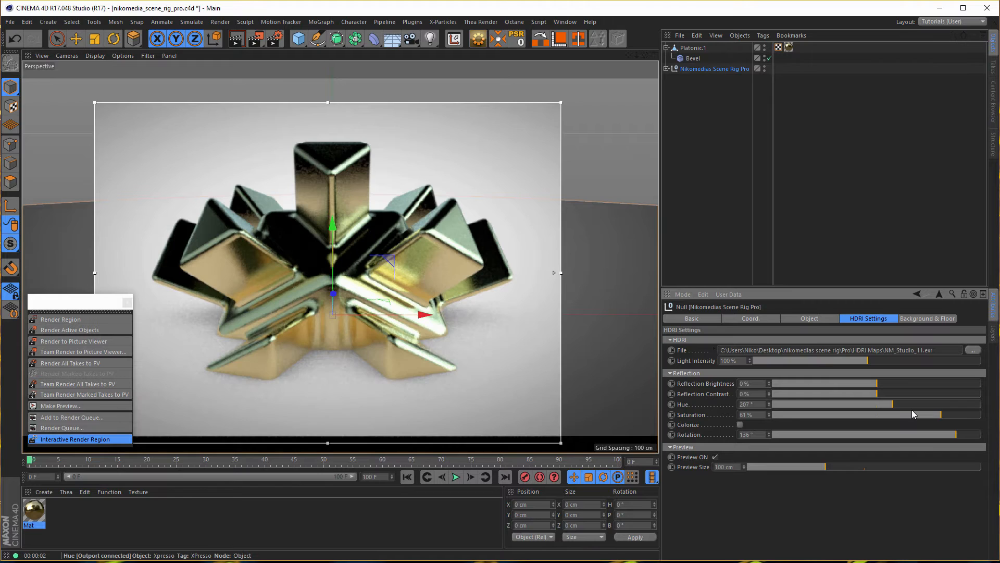
drag(911, 409, 773, 429)
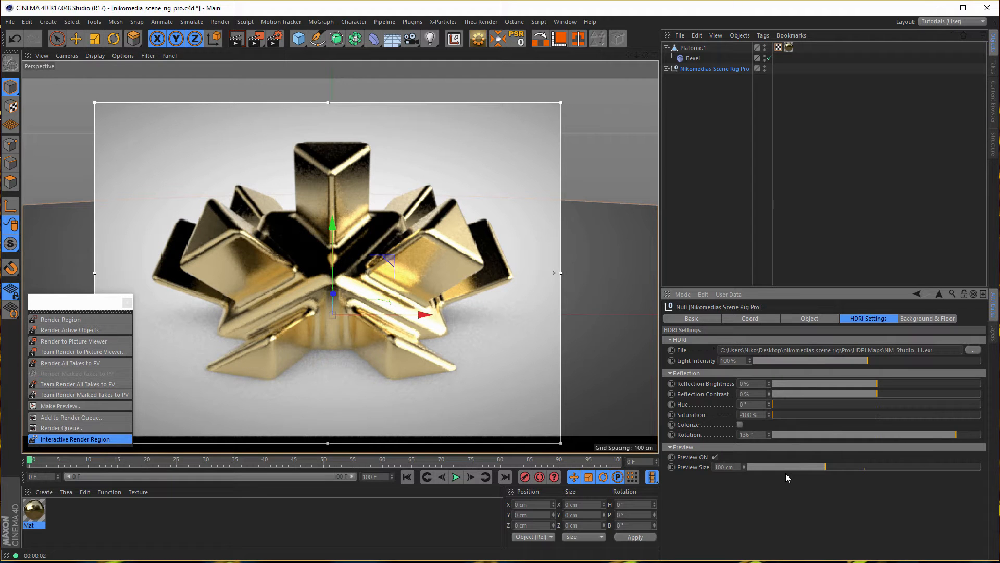
click(86, 440)
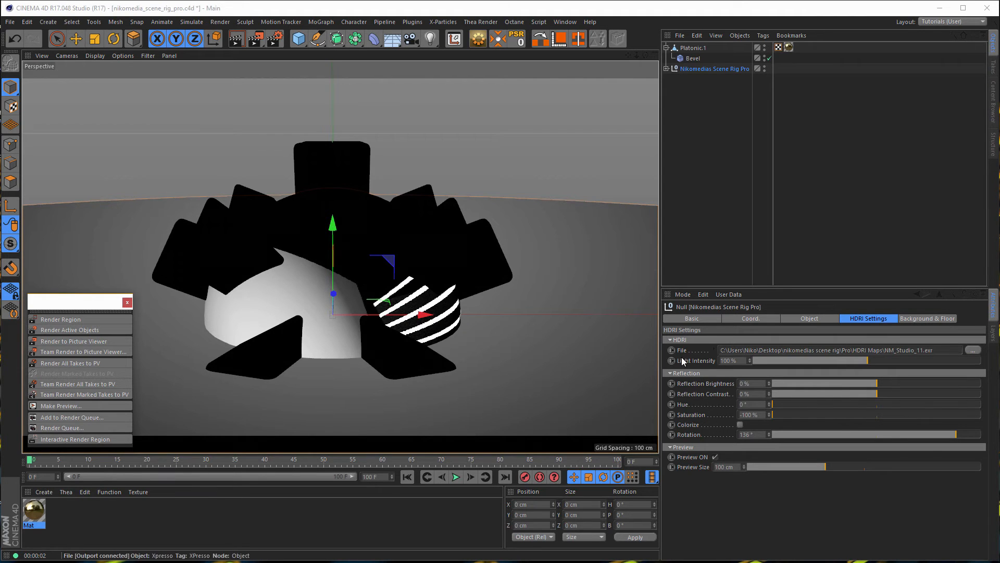
Step: Show the rig's Background & Floor settings and enlarge a restarted Interactive Render Region to fill the perspective view
click(935, 321)
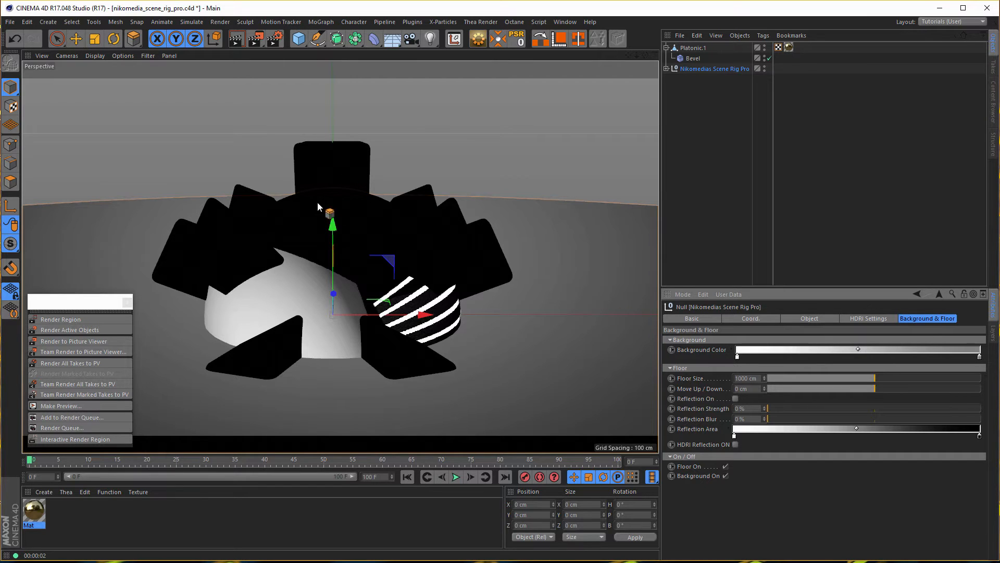
click(72, 438)
drag(96, 103, 23, 79)
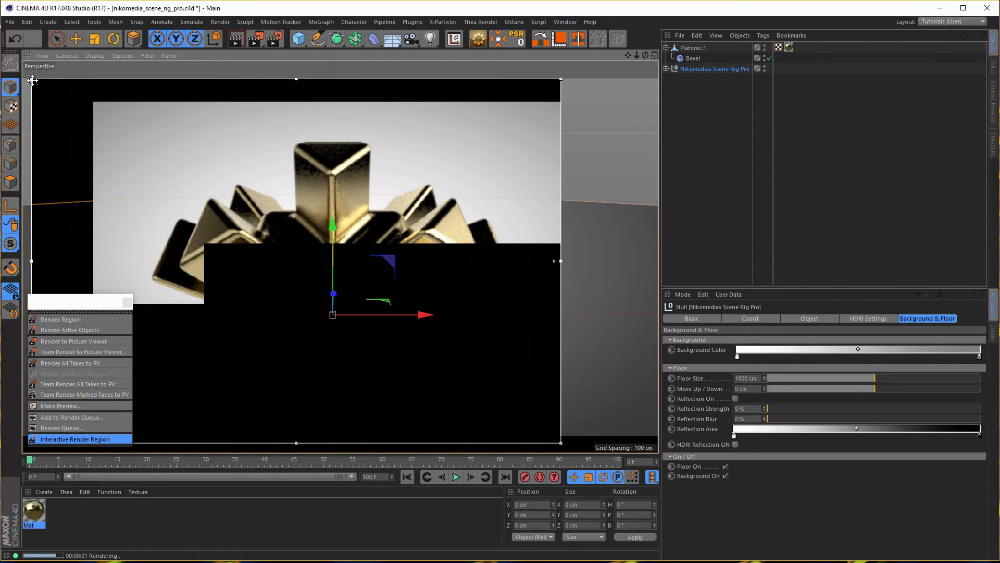
drag(560, 442, 657, 434)
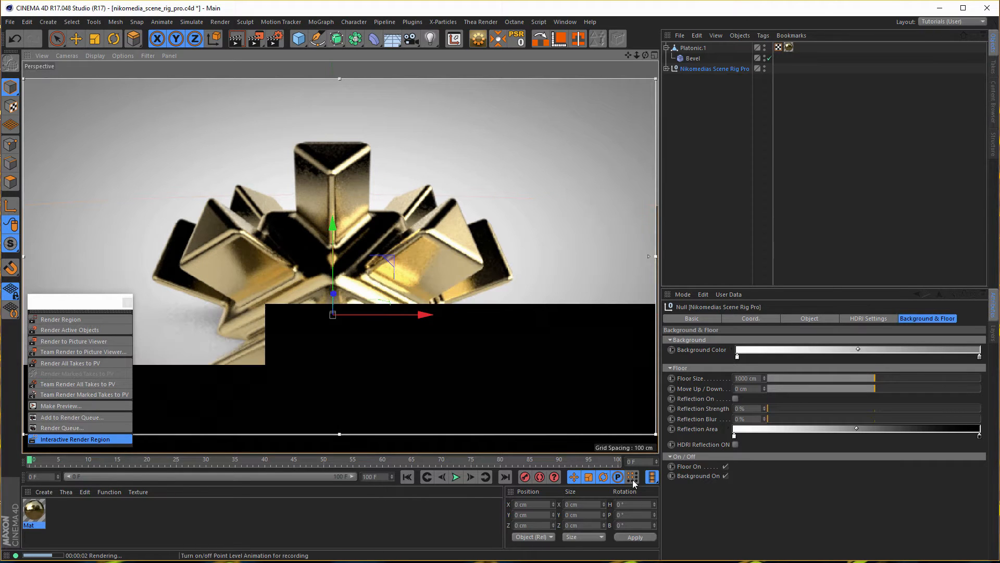
Step: Activate the Low render settings preset, close the render settings and deselect the scene rig
click(275, 39)
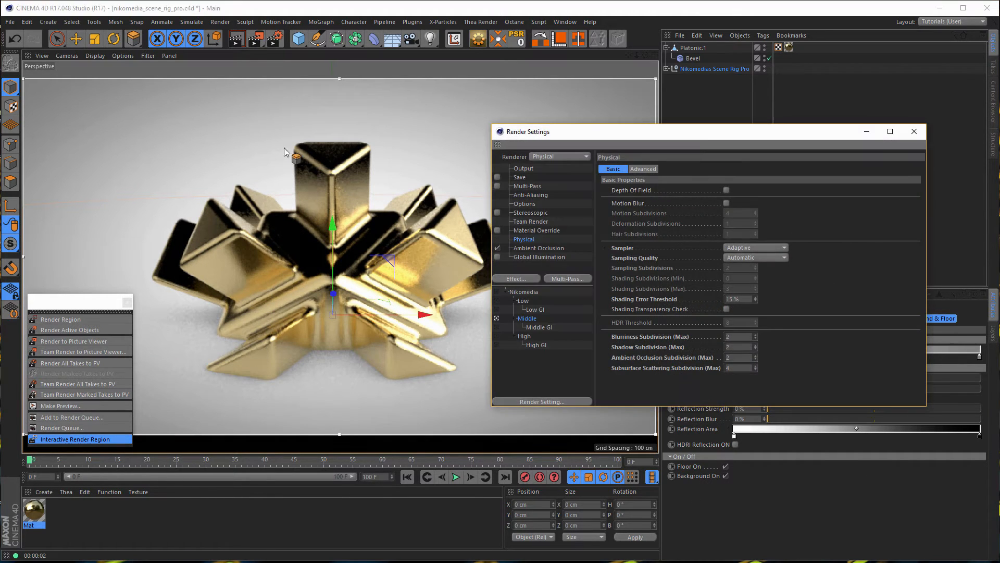
click(497, 301)
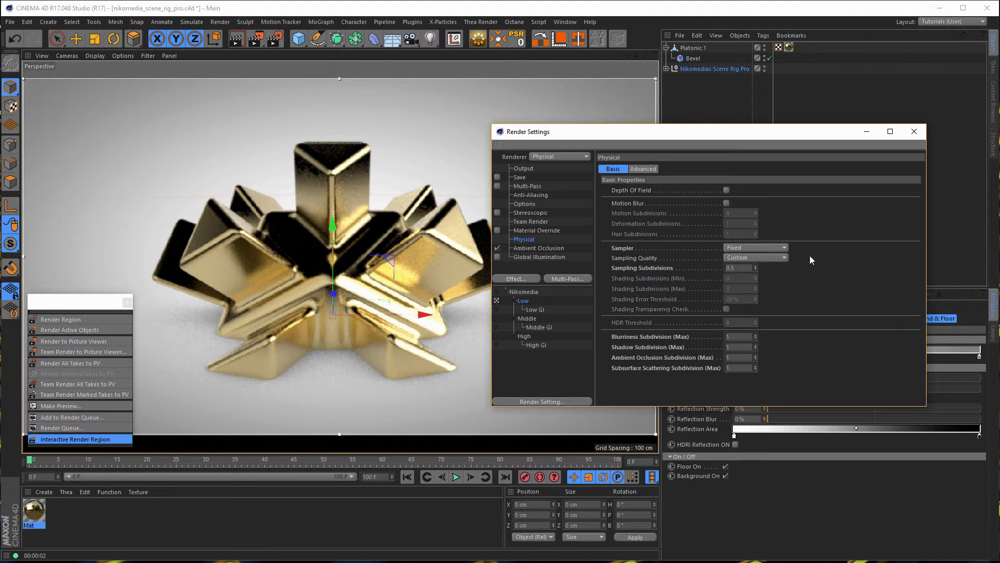
click(913, 131)
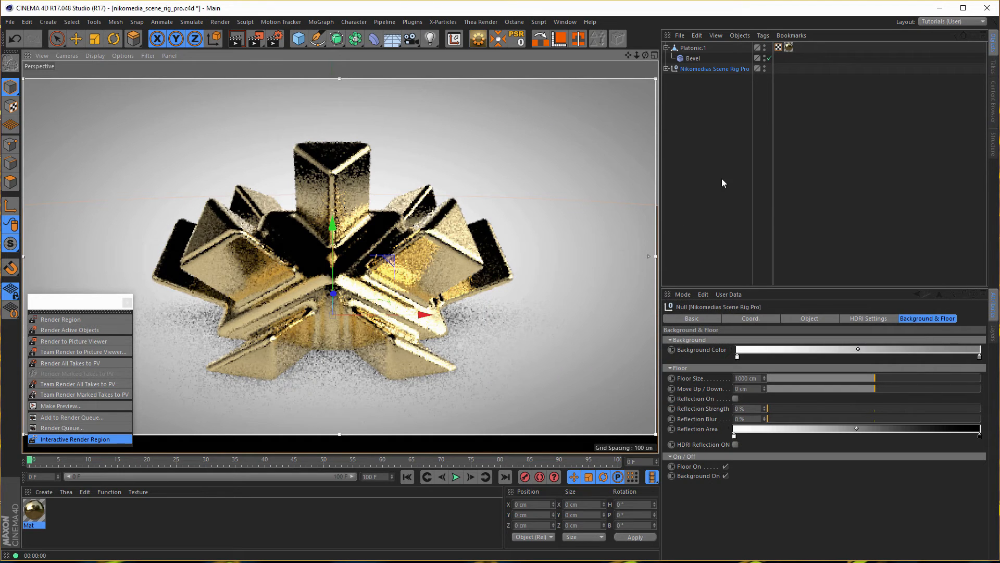
click(720, 178)
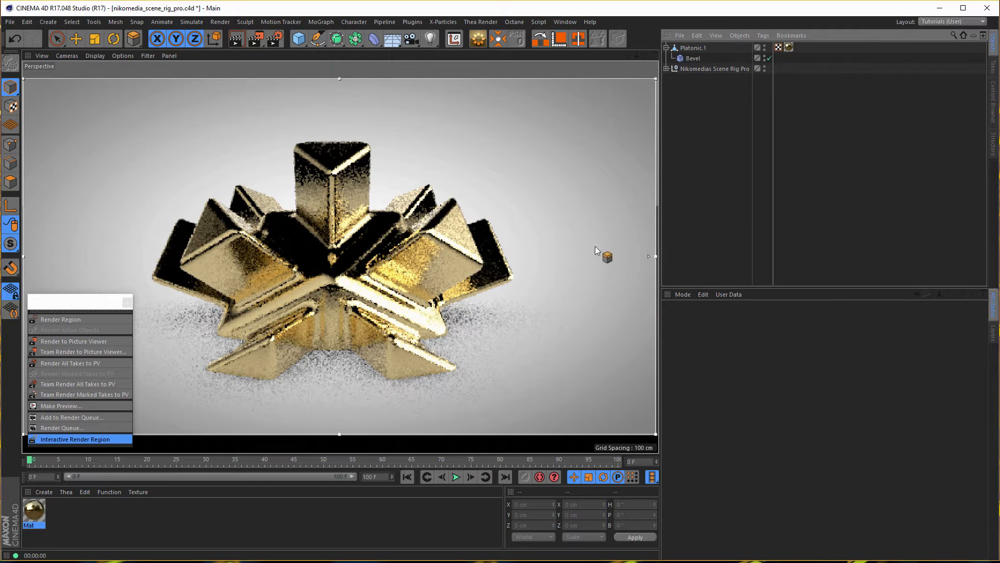
Step: Try the Low GI render preset in the interactive preview and switch to the Middle GI preset
click(277, 39)
click(498, 309)
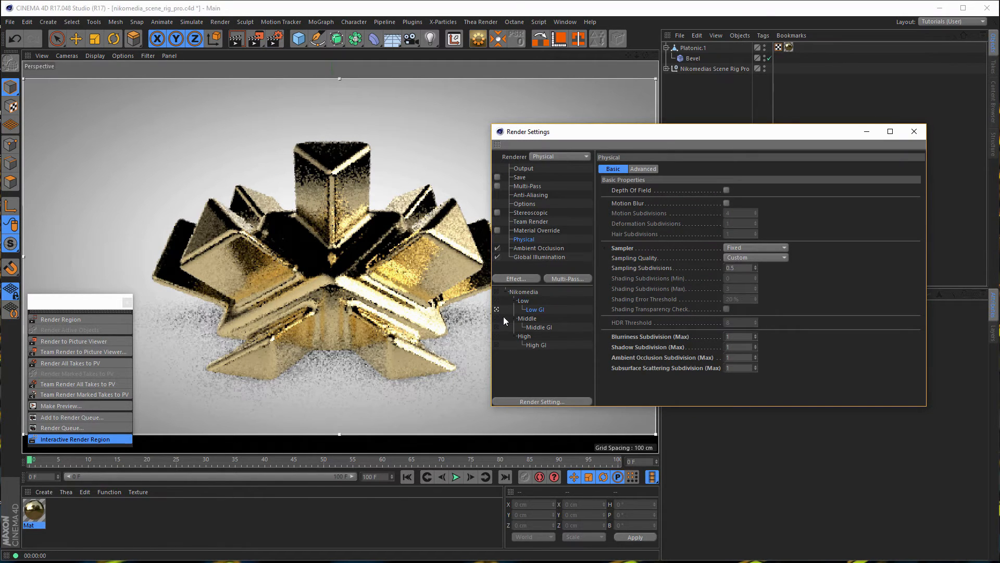
drag(799, 136, 719, 240)
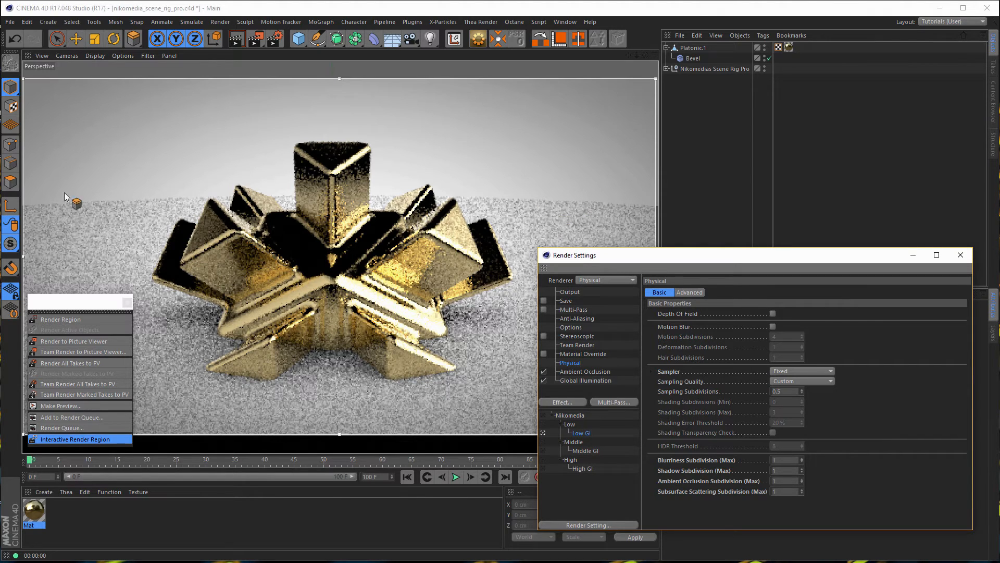
click(542, 450)
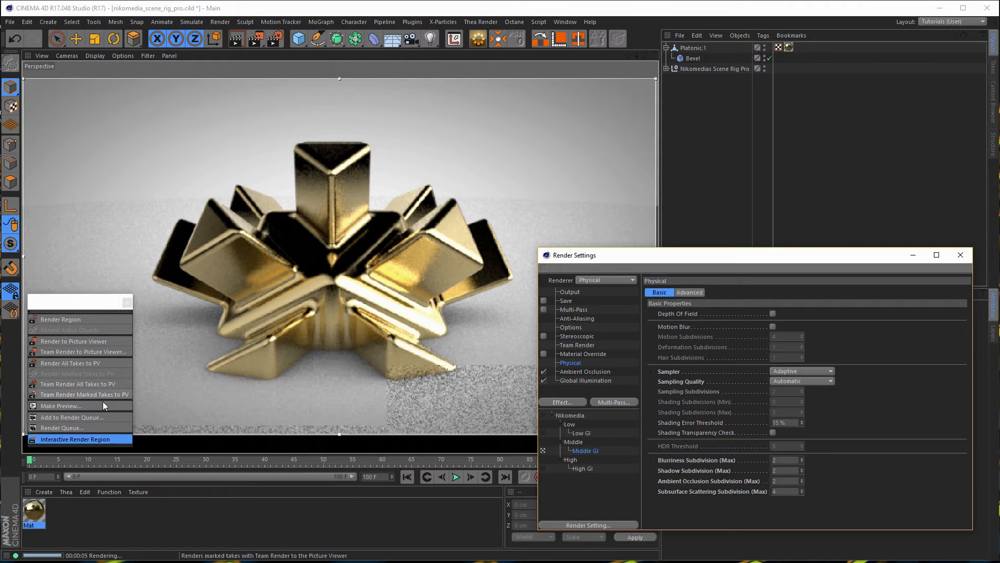
Step: Turn off the Interactive Render Region and render the perspective view with the Middle GI preset
click(86, 440)
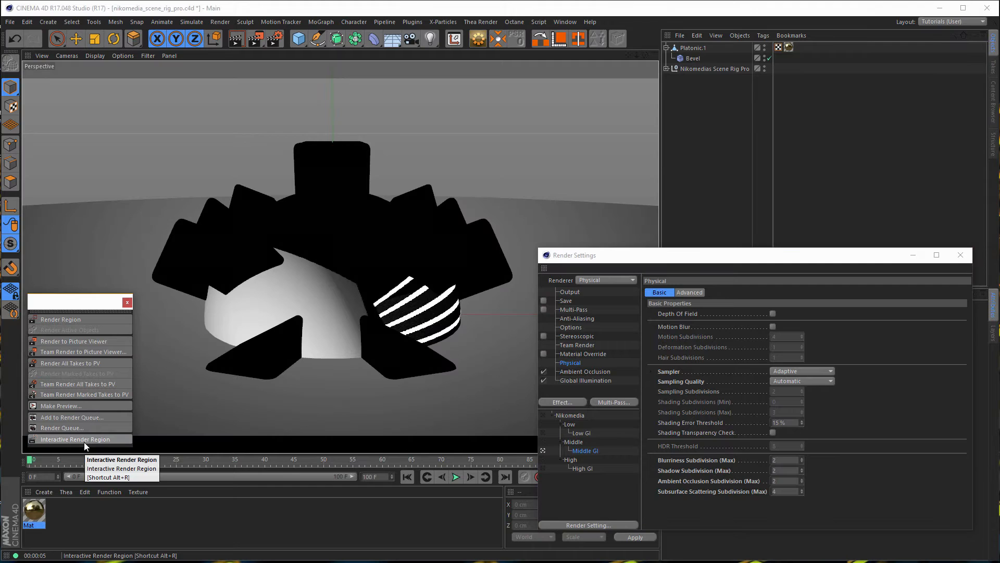
click(547, 439)
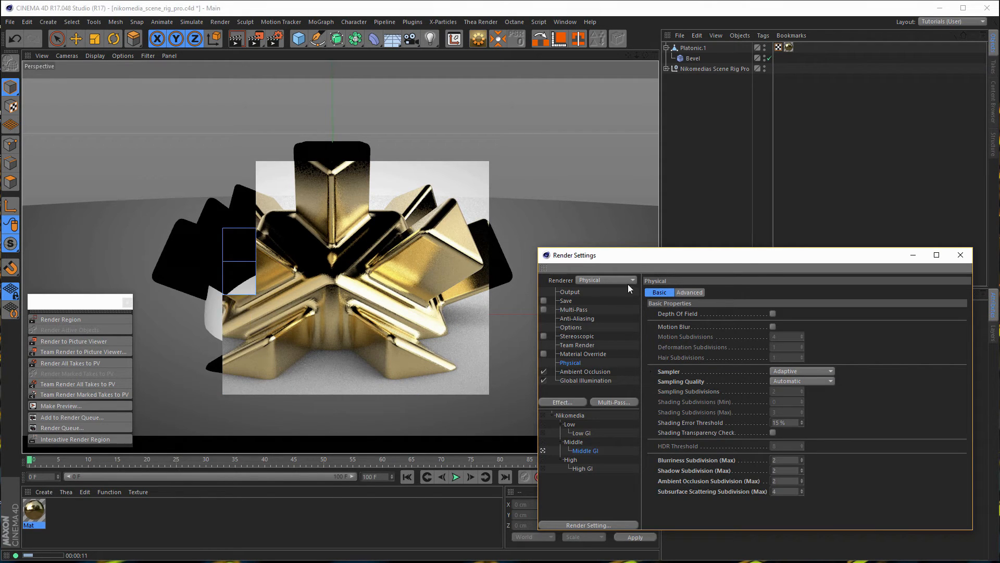
drag(652, 259, 354, 267)
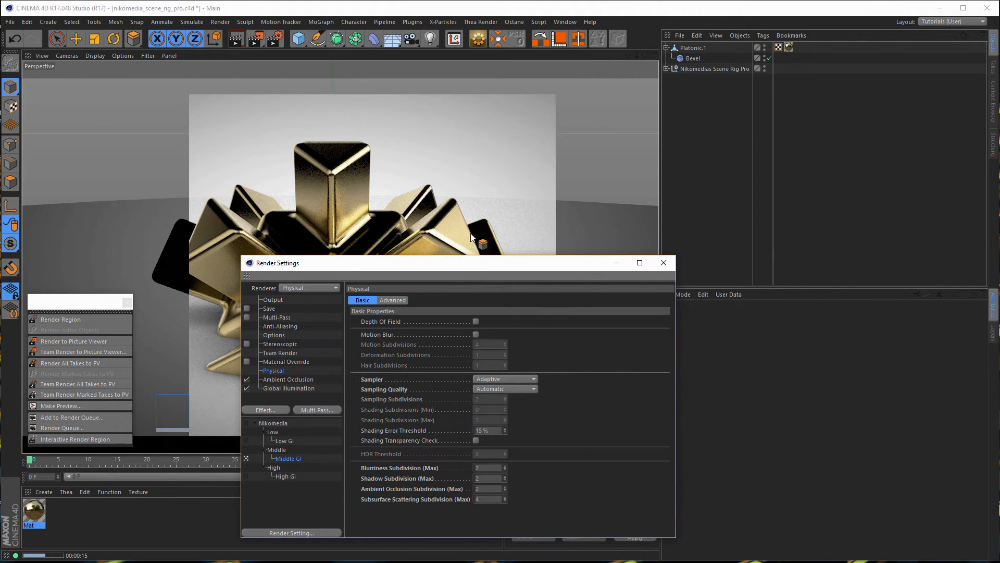
Step: Load NM_Studio_03_nf.exr from the HDRI Maps folder in Adobe Bridge as the rig's HDRI file, without copying it to the project
click(698, 68)
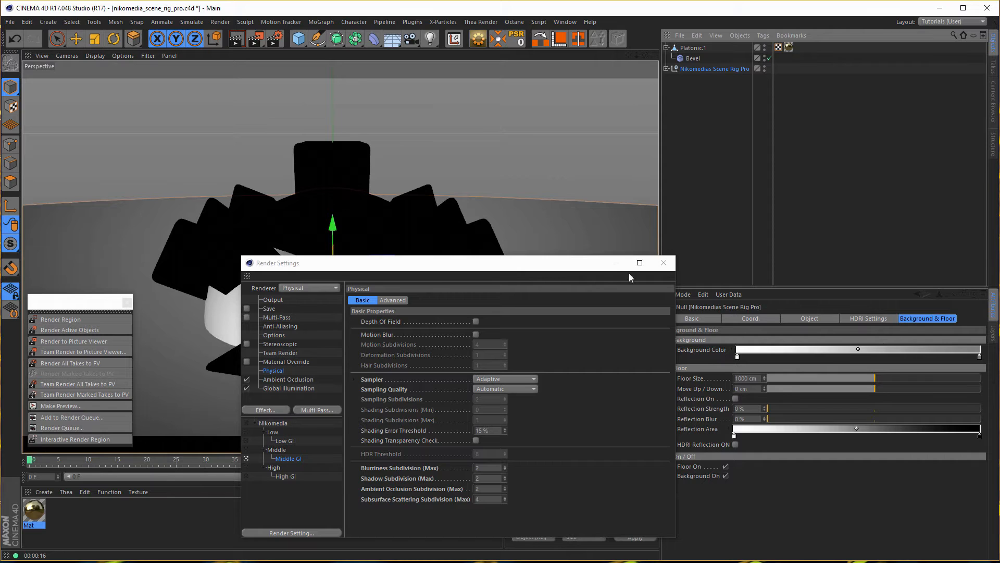
click(876, 316)
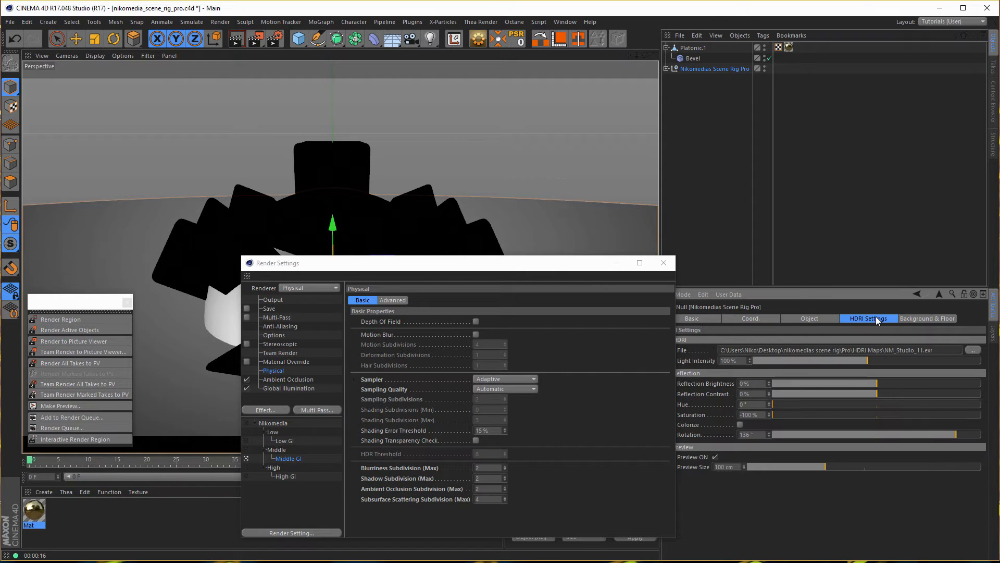
drag(554, 273, 820, 30)
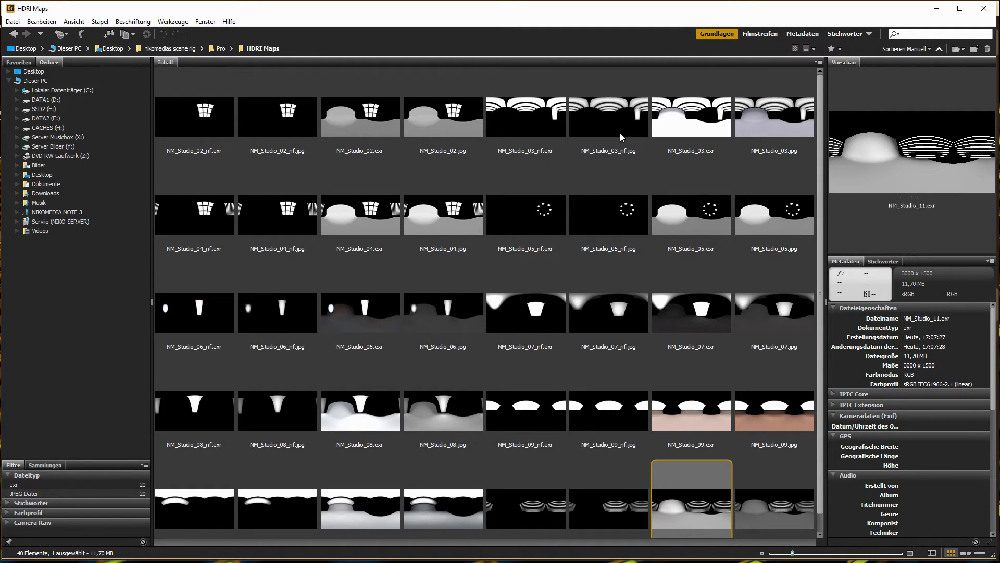
click(537, 131)
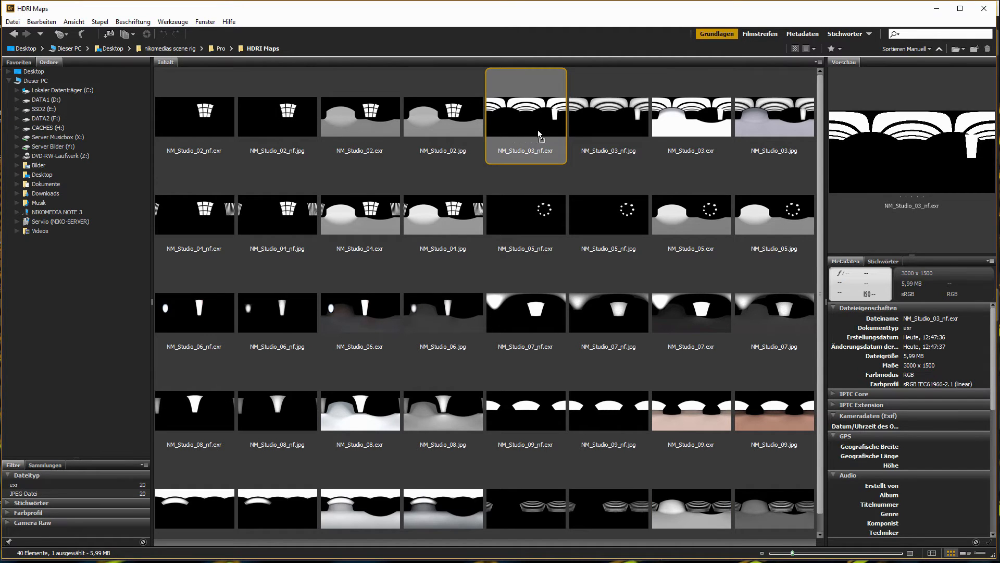
key(alt+Tab)
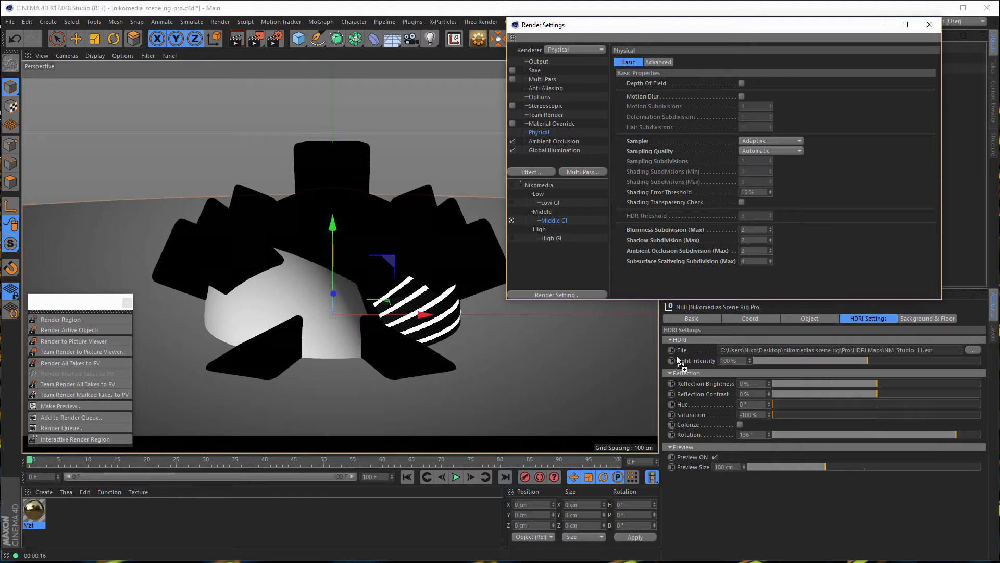
drag(803, 352, 803, 352)
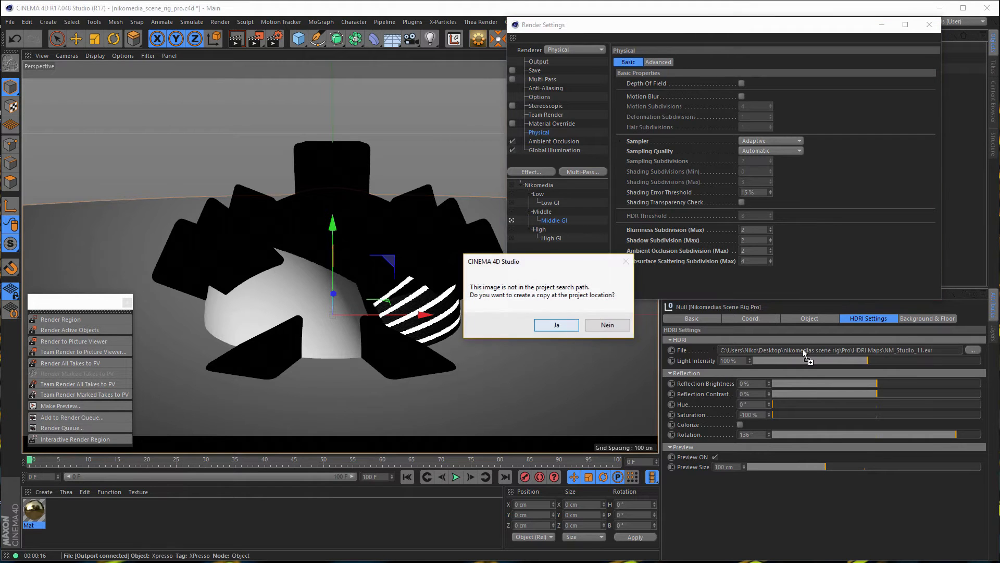
click(607, 325)
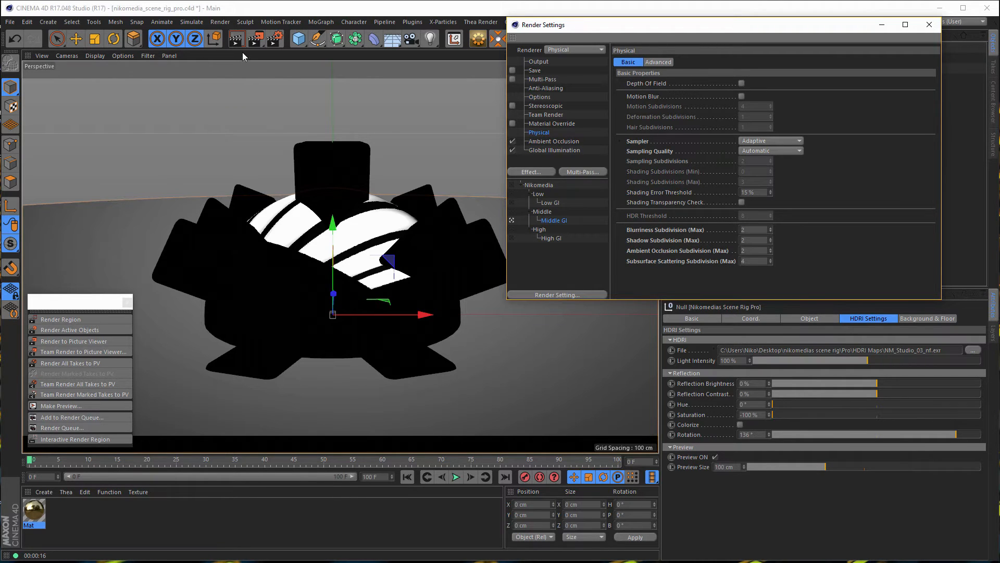
Step: Preview the scene in the Interactive Render Region, close the render settings and deselect everything
click(89, 439)
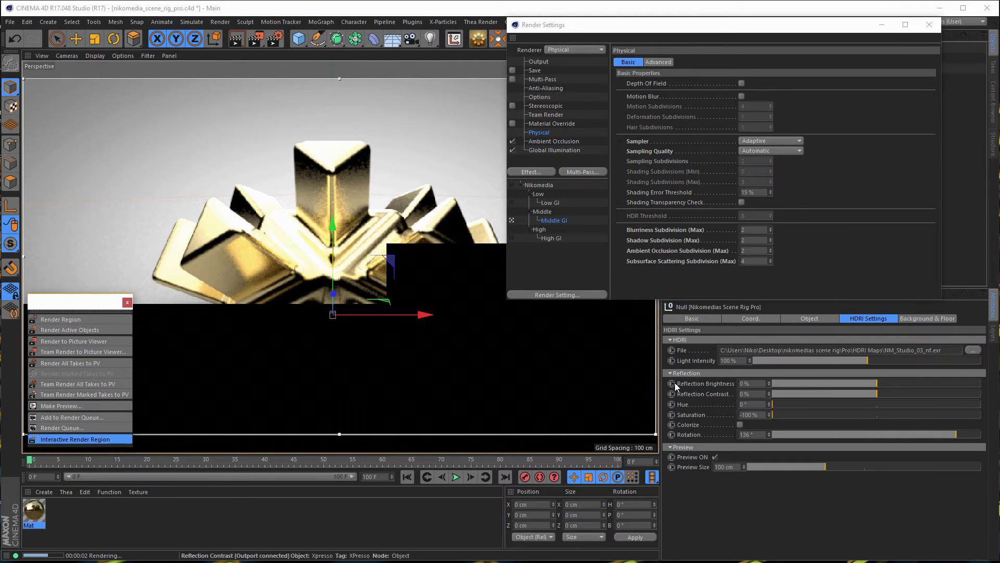
click(398, 525)
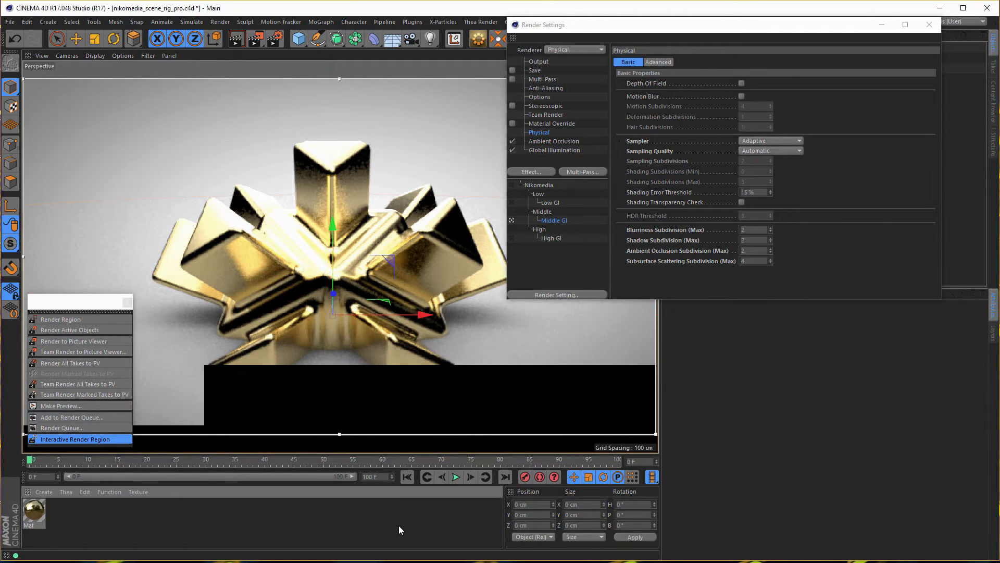
click(929, 24)
click(799, 153)
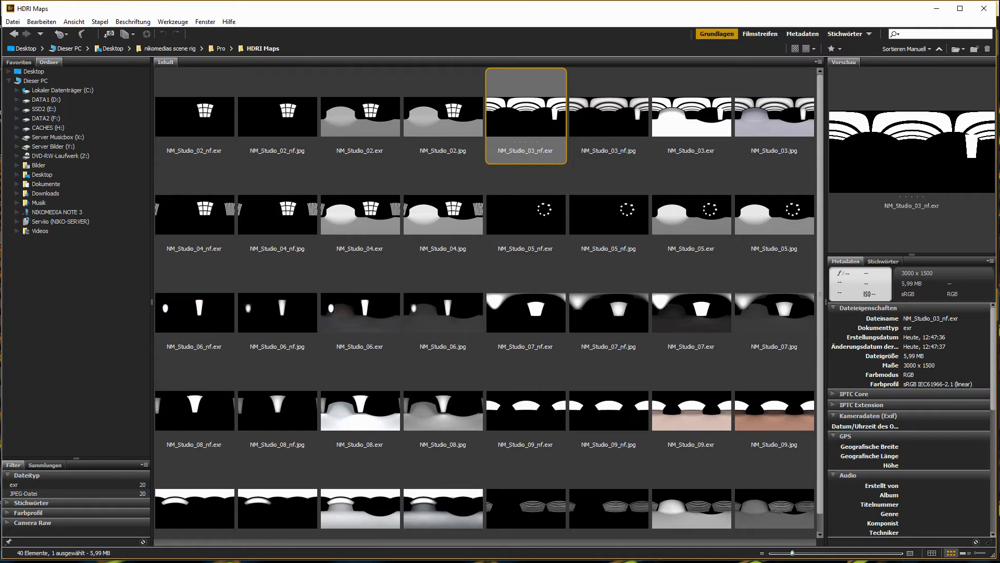
Step: Load NM_Studio_02.exr from Adobe Bridge into the scene rig's HDRI file setting, without copying it to the project
click(373, 118)
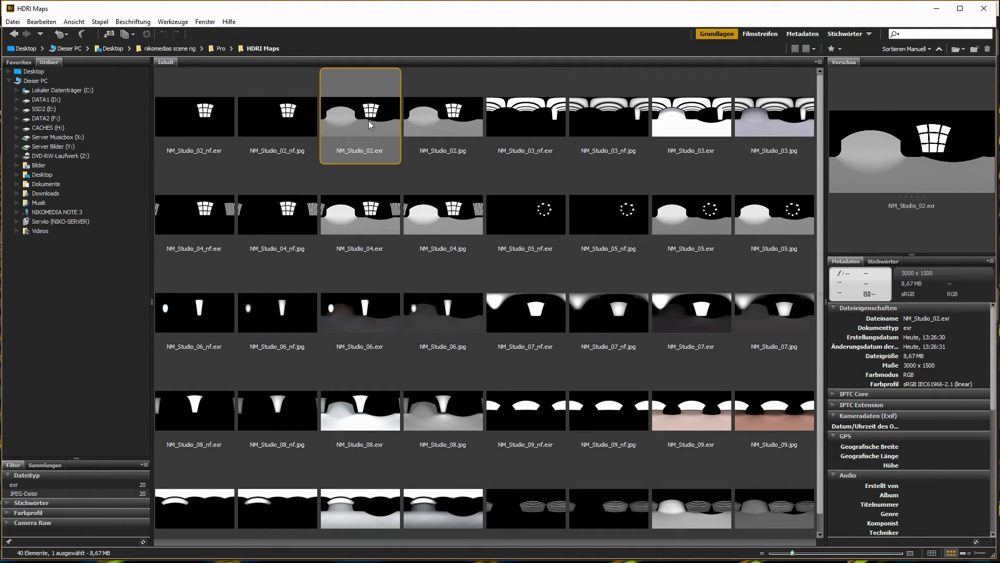
drag(401, 116, 389, 120)
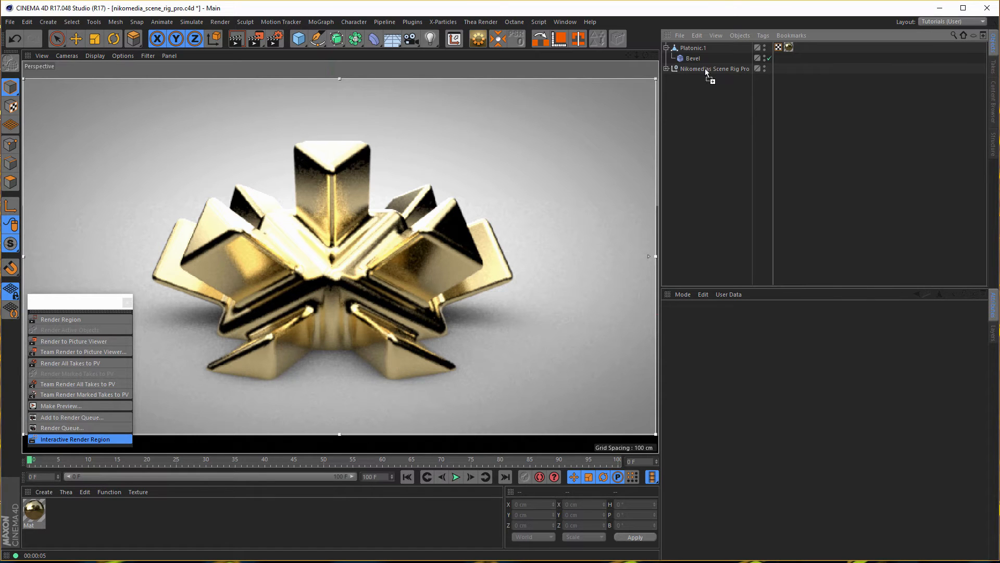
drag(702, 95, 715, 71)
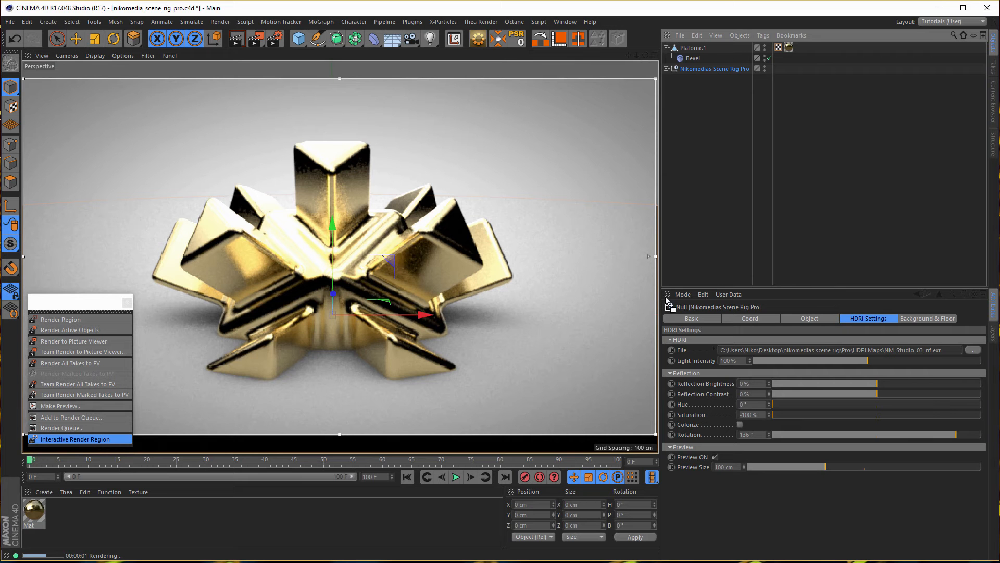
drag(670, 305, 775, 357)
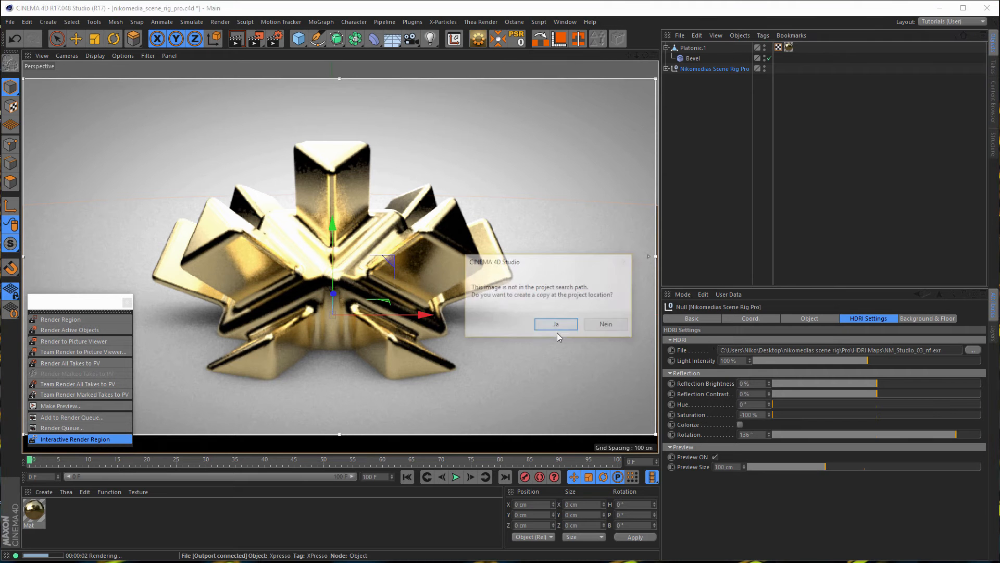
click(606, 323)
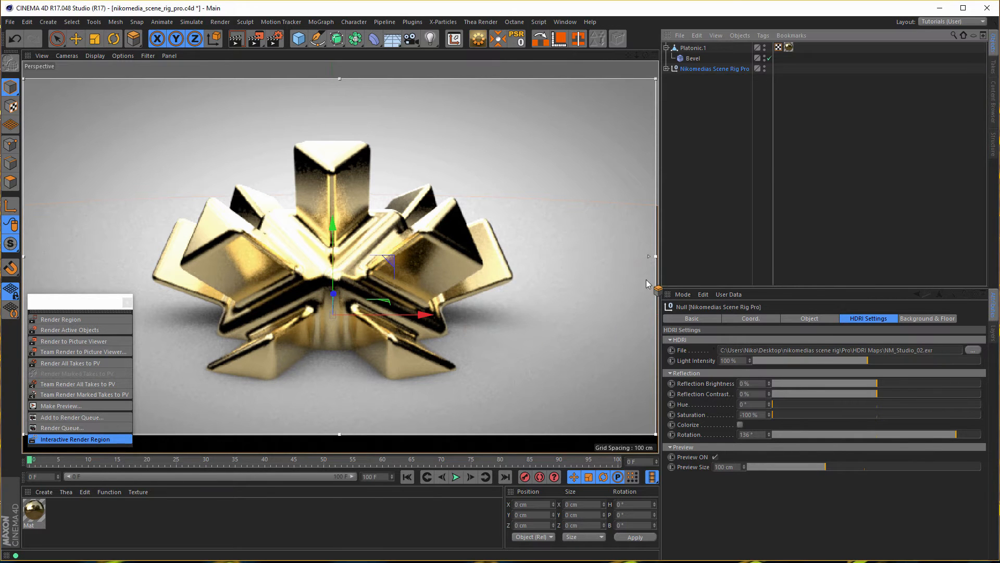
Step: Turn off the rig's floor and frame the whole gold object in the perspective view
click(921, 319)
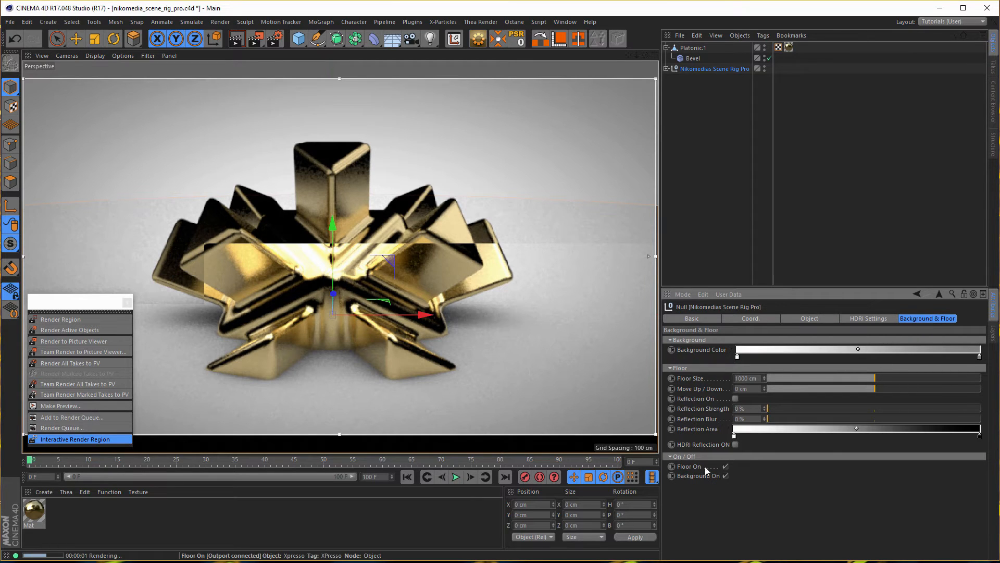
click(725, 466)
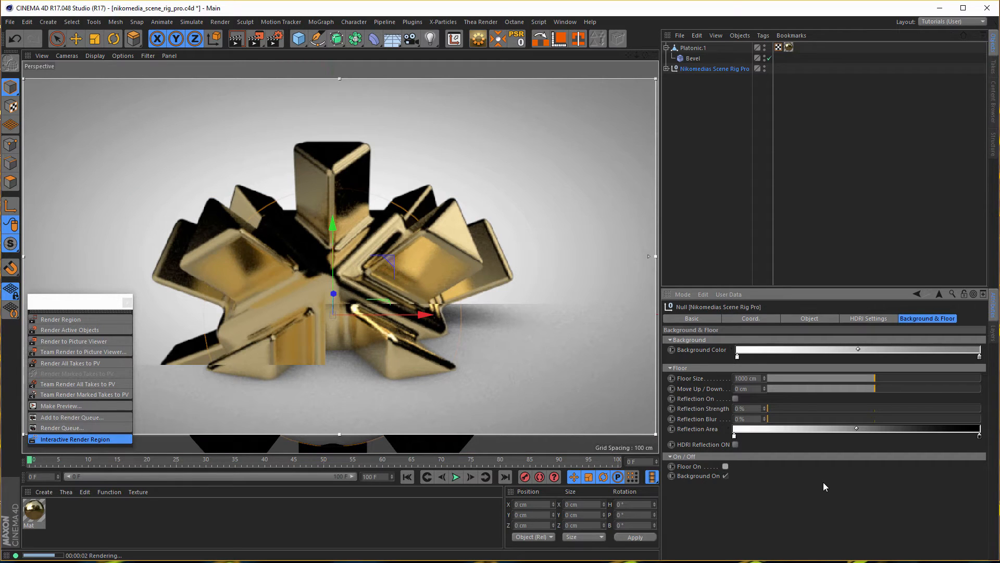
alt+middle_drag(353, 293, 370, 230)
alt+right_drag(361, 233, 351, 237)
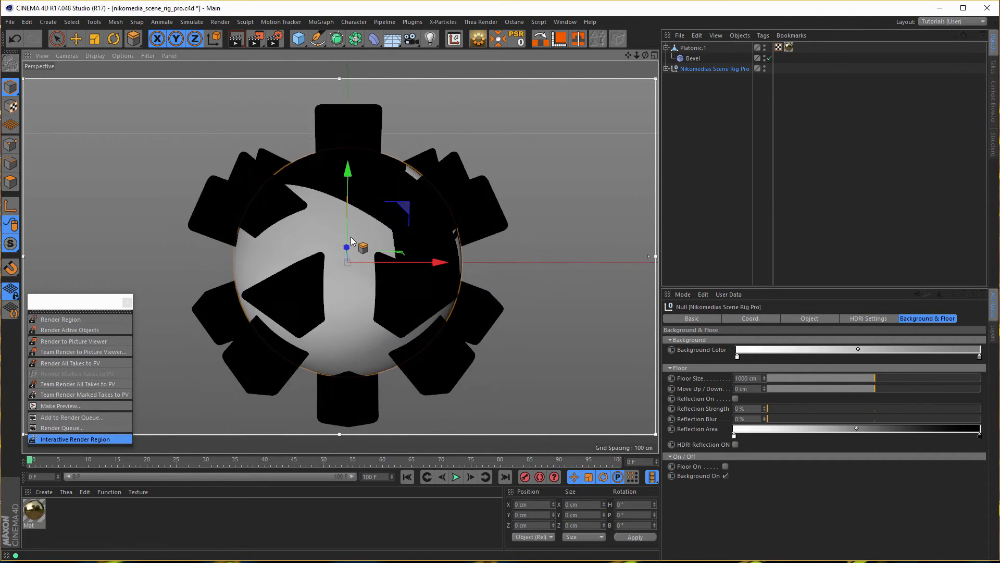
alt+middle_drag(351, 236, 351, 227)
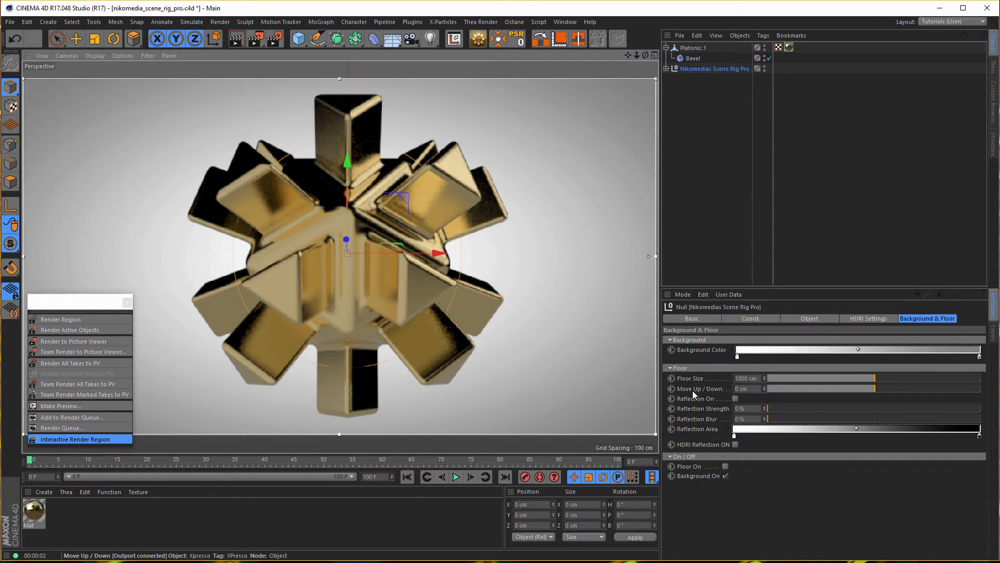
Step: Switch the rig's background off and back on, and re-enable the floor under the gold object
click(725, 476)
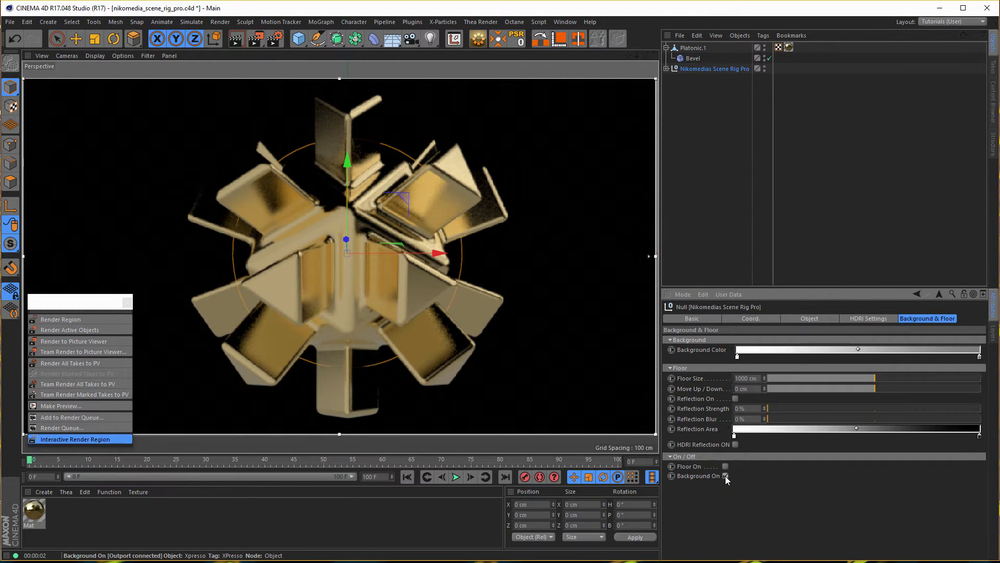
click(725, 476)
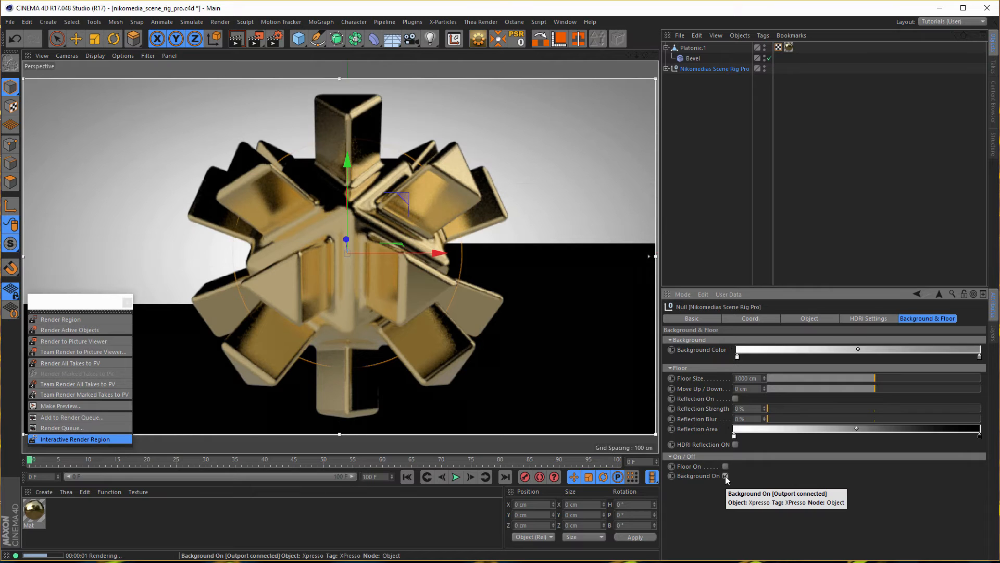
click(726, 467)
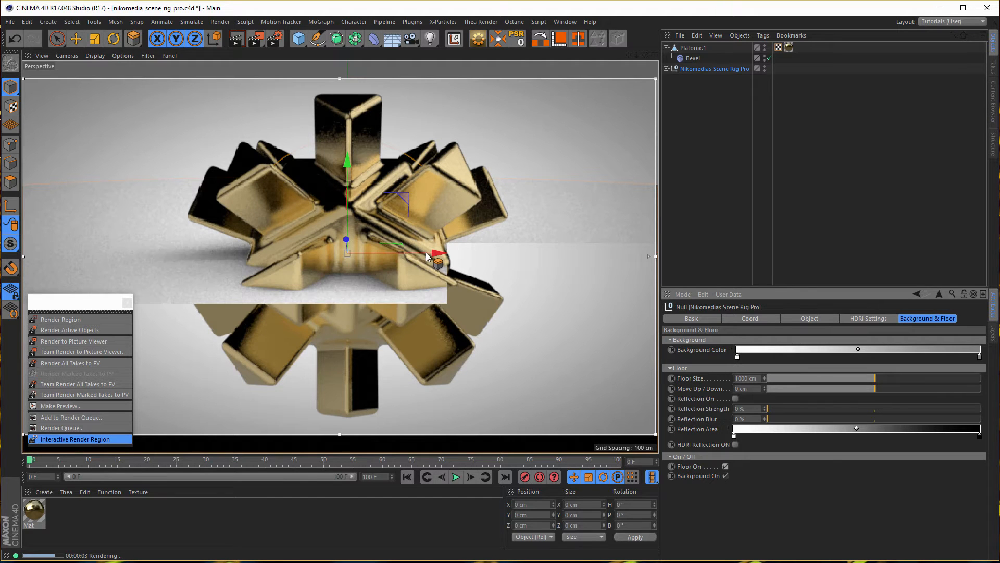
alt+drag(426, 253, 448, 301)
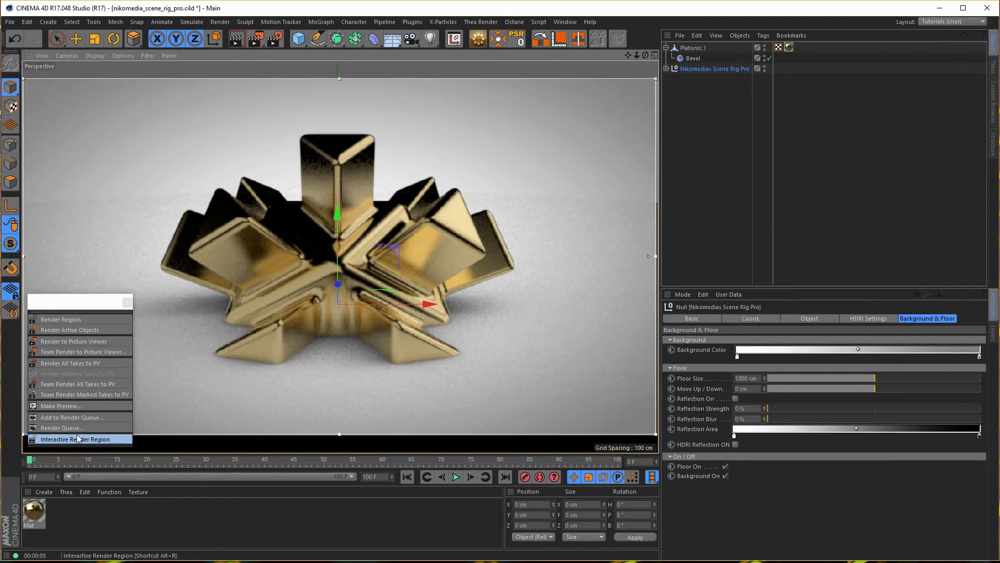
Step: Activate the Middle render preset without GI in the render settings and close them
click(273, 41)
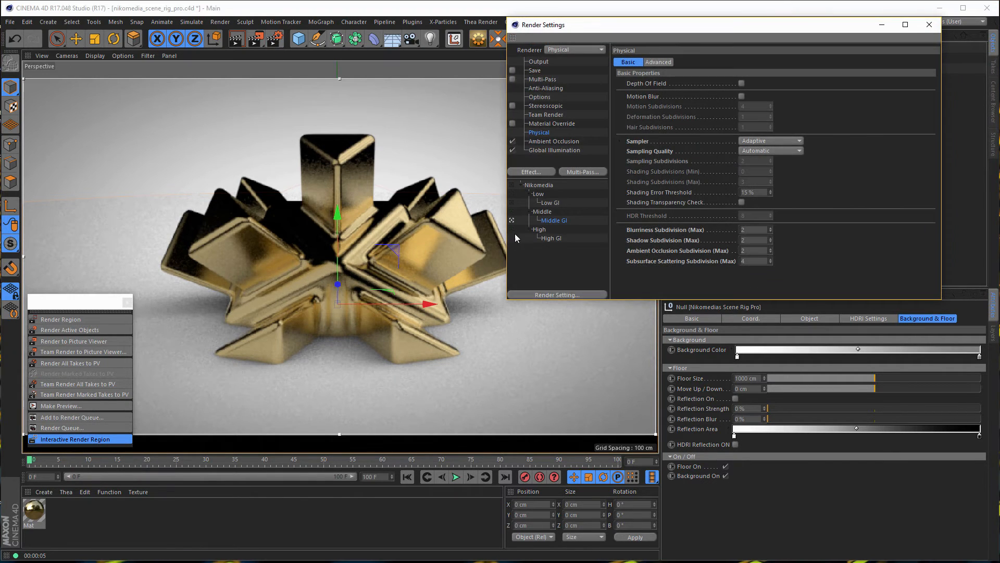
click(512, 212)
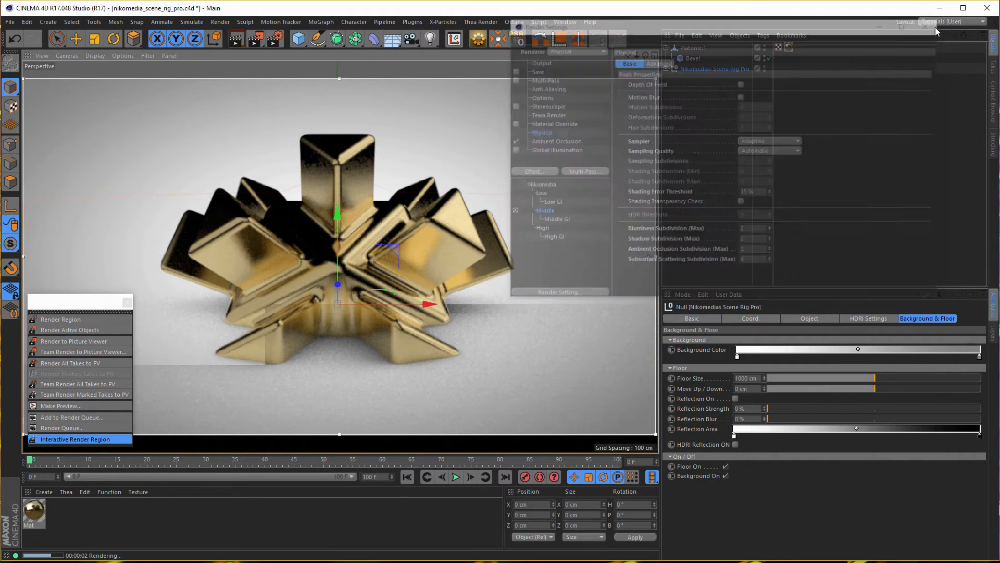
click(935, 29)
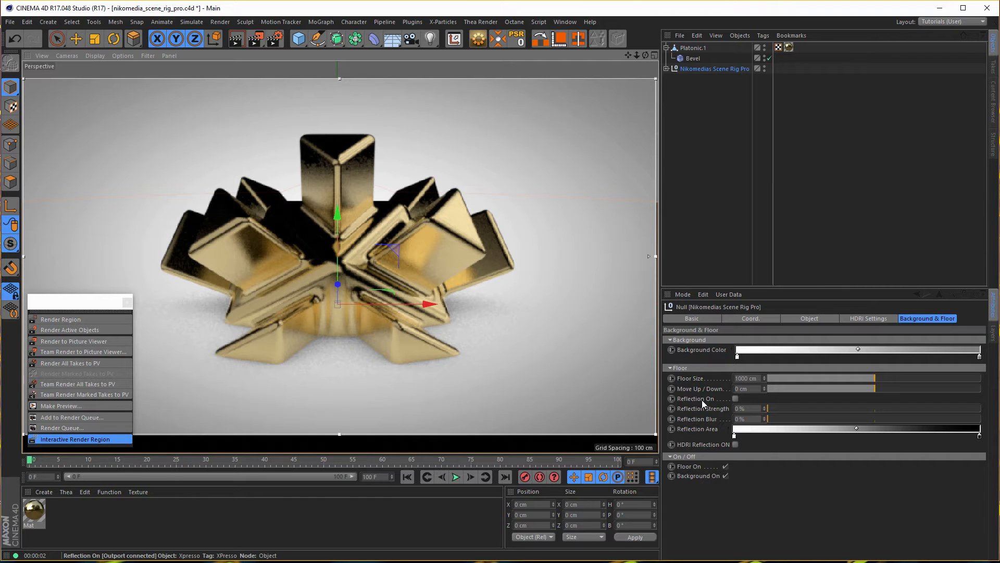
Step: Turn on the floor reflection with 49% reflection strength and 26% reflection blur
click(736, 398)
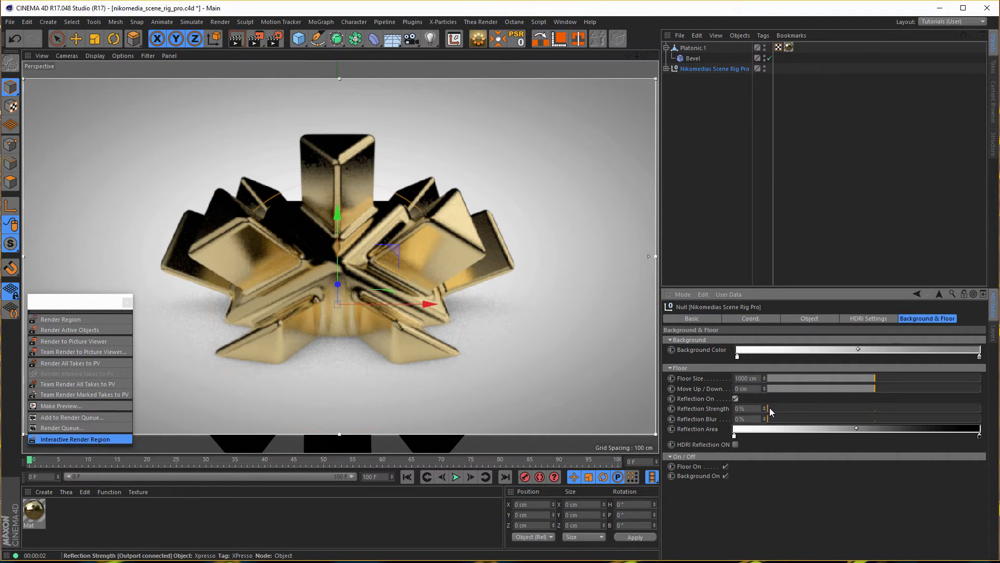
drag(768, 408, 874, 410)
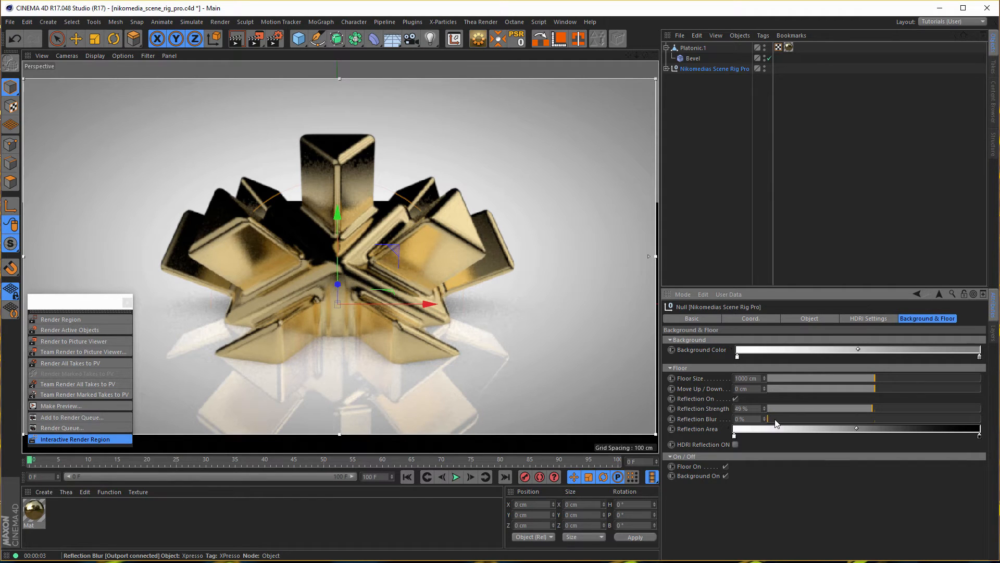
drag(777, 419, 786, 422)
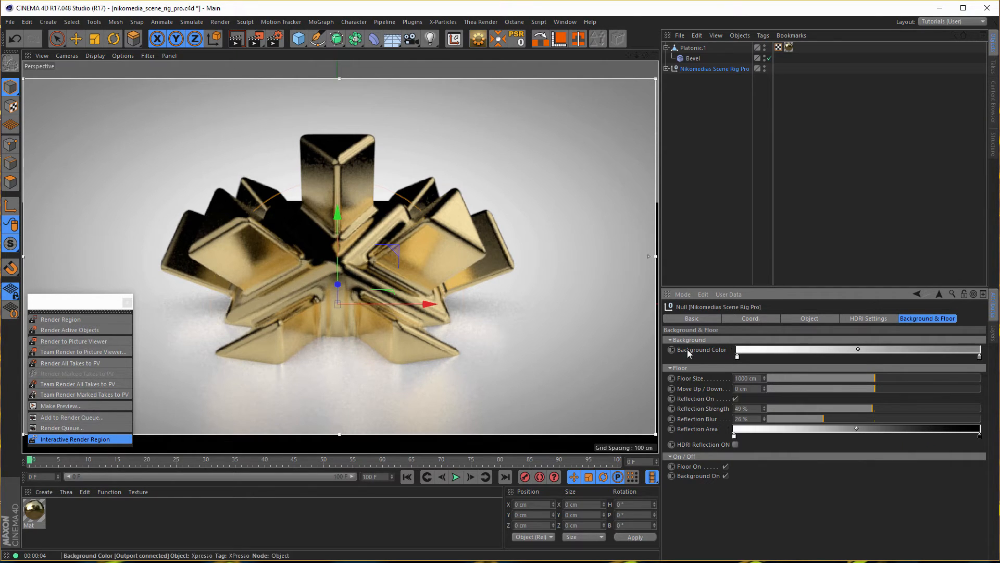
Step: Darken the start color of the rig's background gradient to a neutral gray of about 54% brightness
double_click(737, 357)
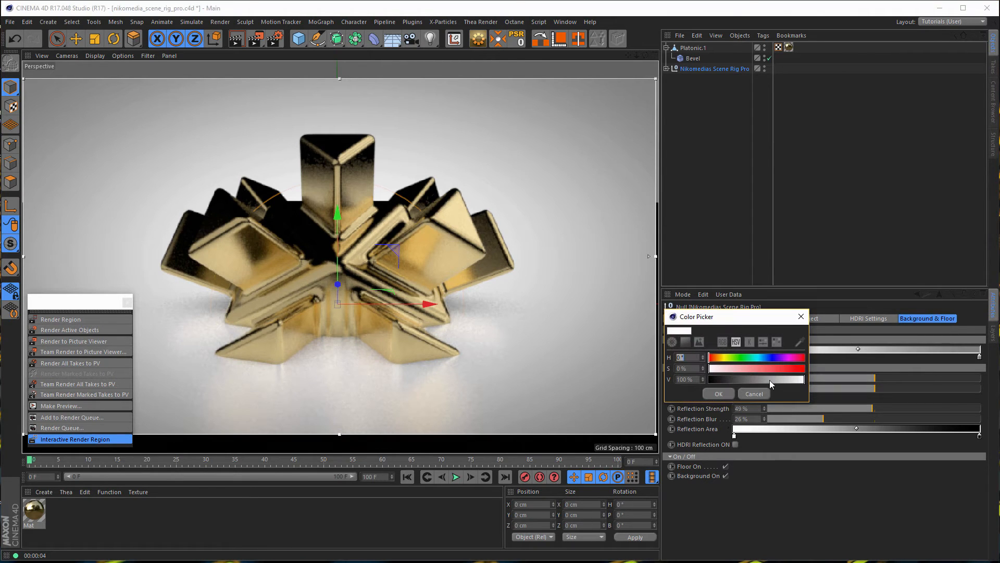
drag(778, 380, 765, 380)
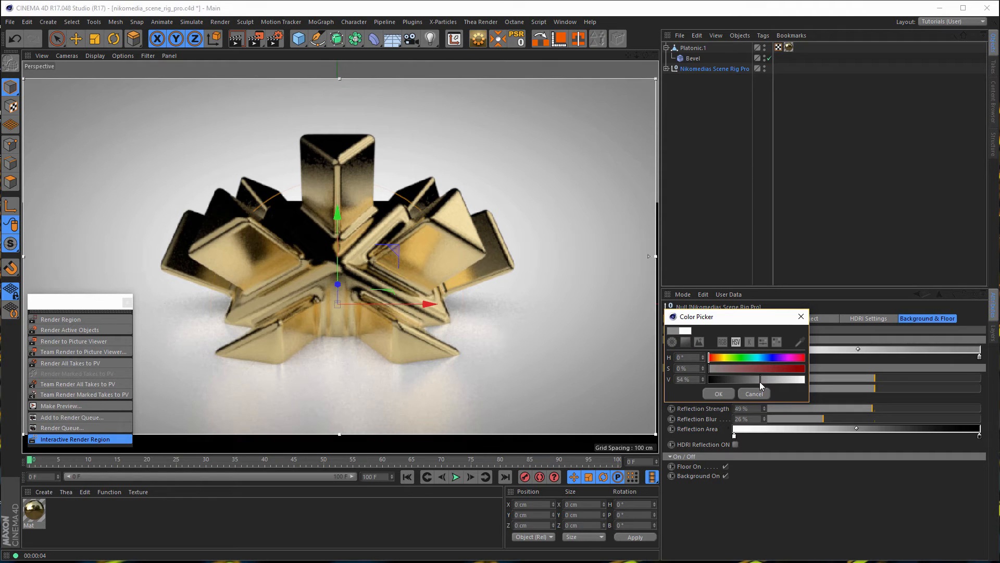
click(722, 393)
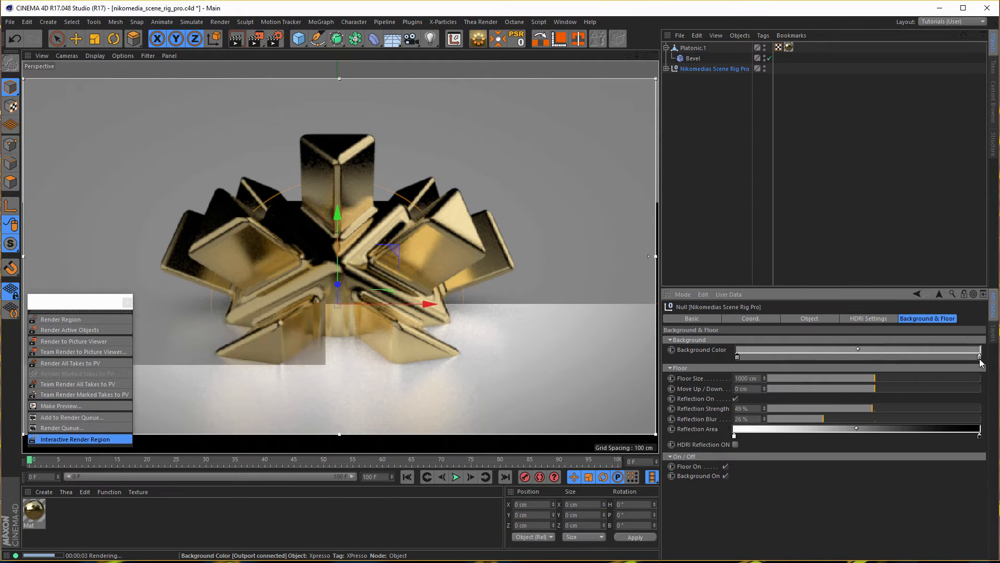
drag(978, 358, 739, 358)
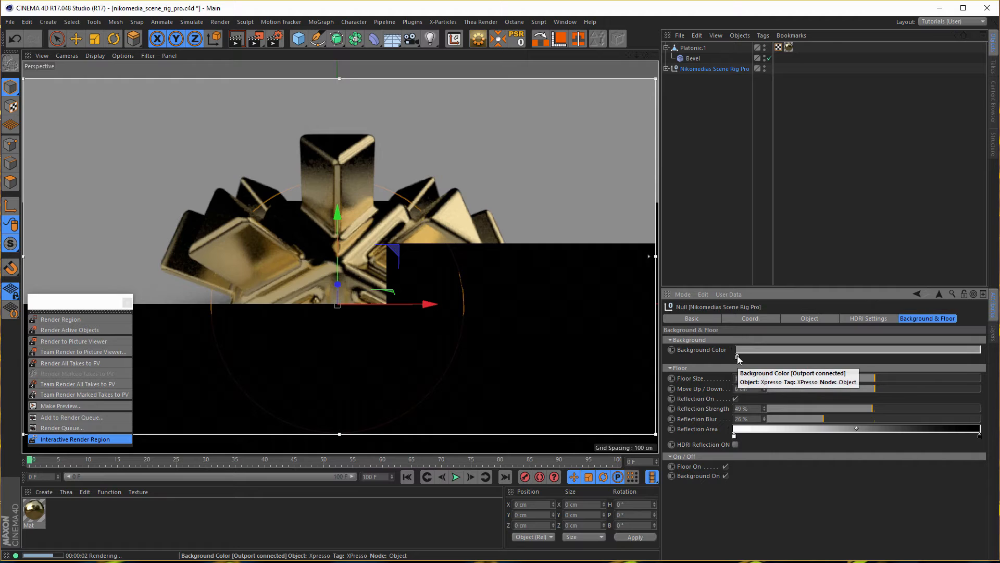
drag(738, 358, 747, 357)
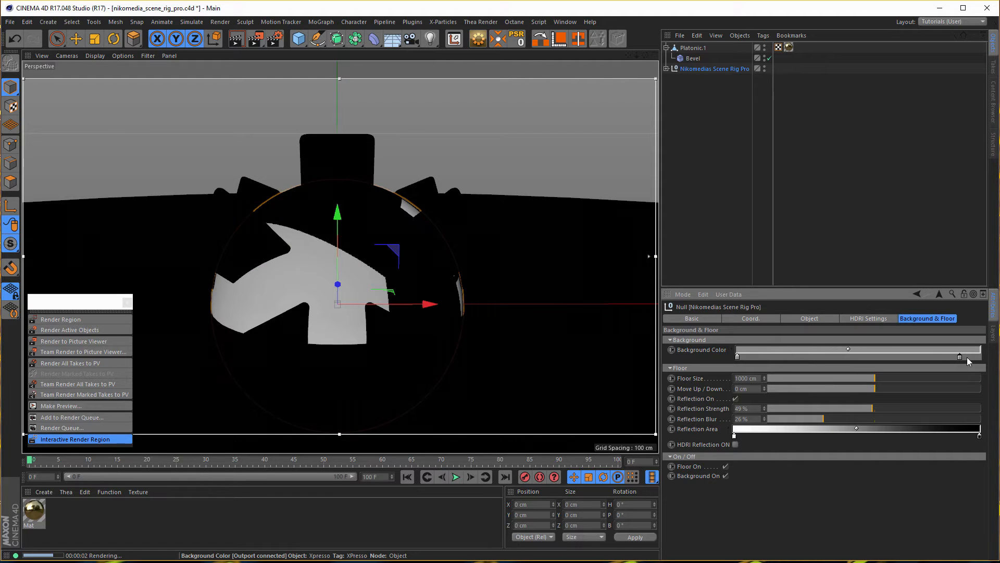
drag(983, 359, 983, 360)
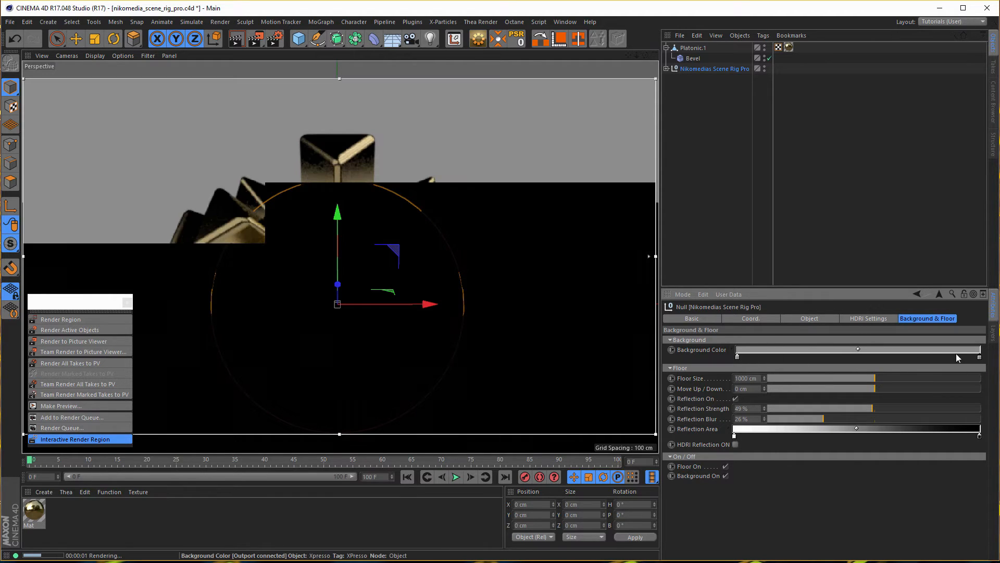
Step: Darken the end color of the rig's background gradient to a deeper neutral gray
double_click(981, 358)
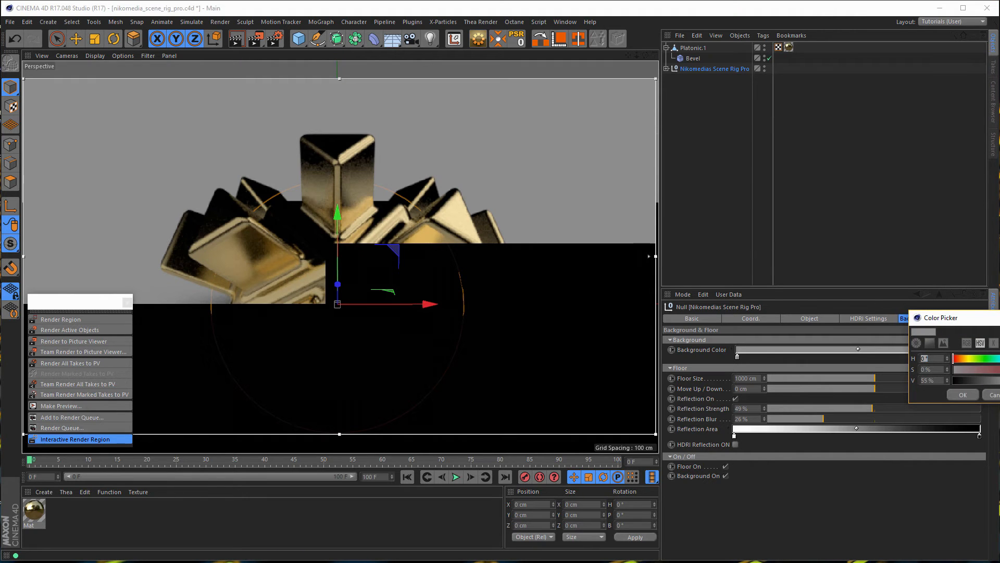
drag(997, 383, 989, 384)
click(972, 395)
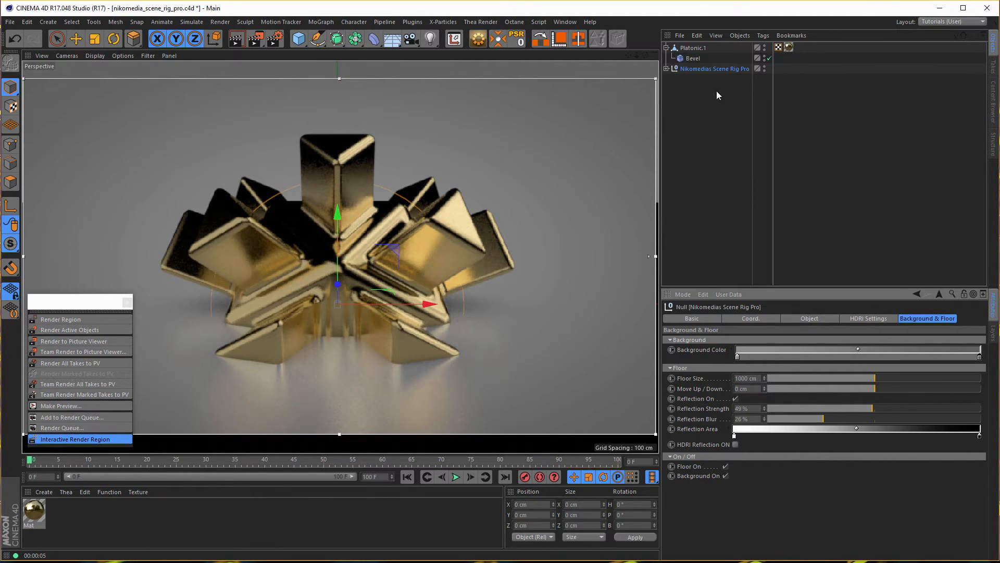
Step: Turn on the floor's HDRI reflection and set the reflection blur to 0% and the reflection strength to 75%
drag(693, 69, 579, 122)
click(735, 445)
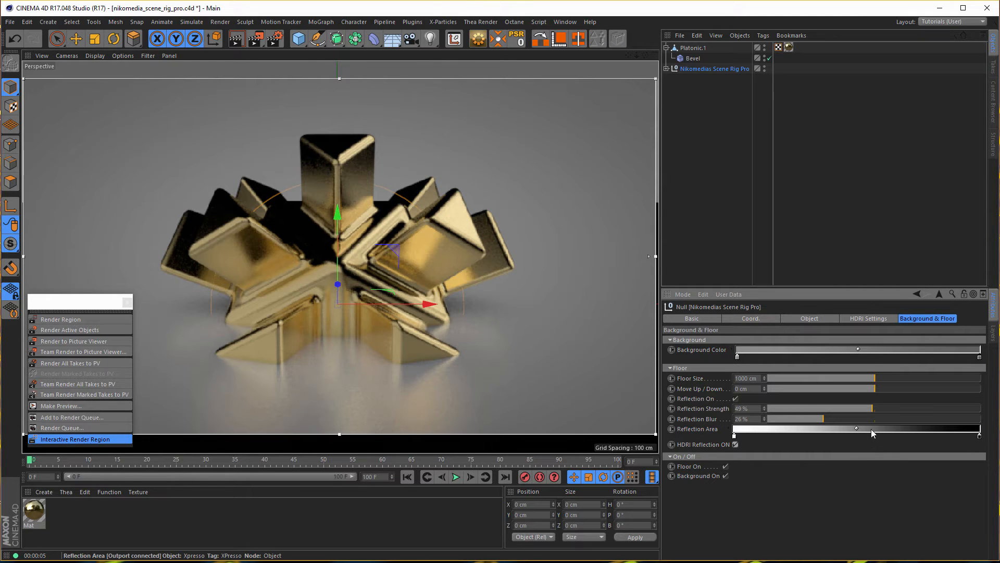
drag(822, 418, 770, 464)
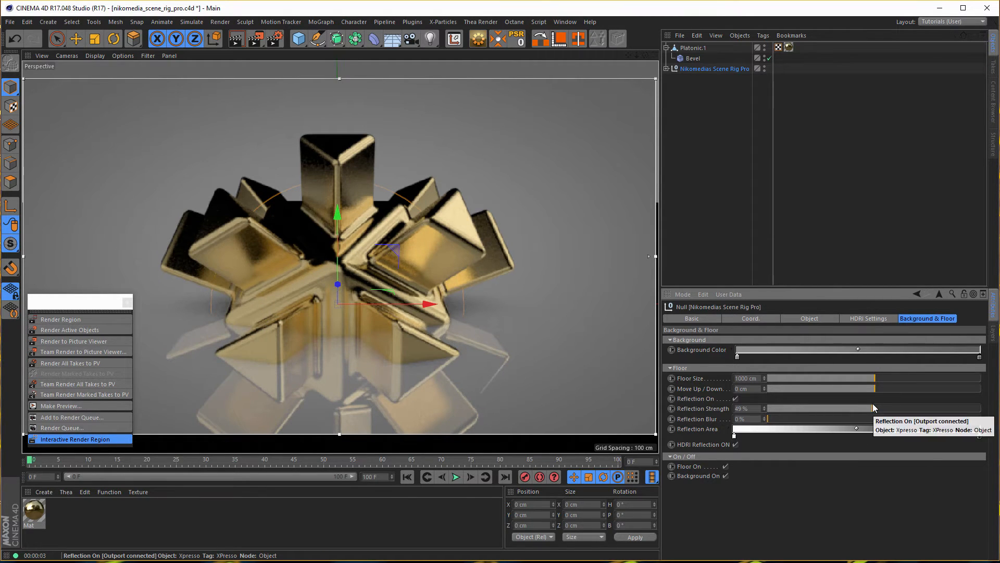
drag(873, 409, 879, 408)
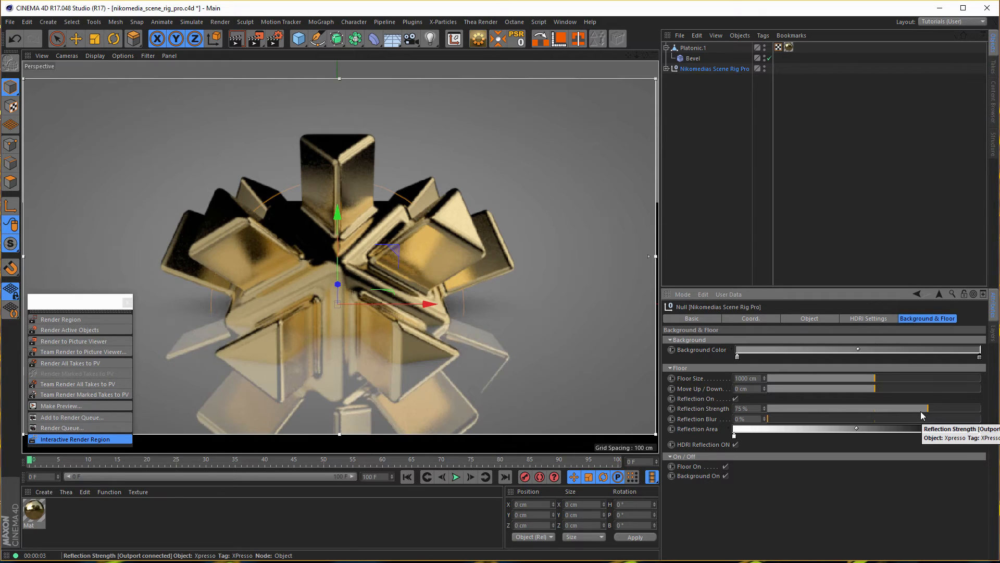
Step: Load NM_Studio_03_nf.exr from Adobe Bridge into the rig's HDRI file setting, without copying it to the project
key(alt+Tab)
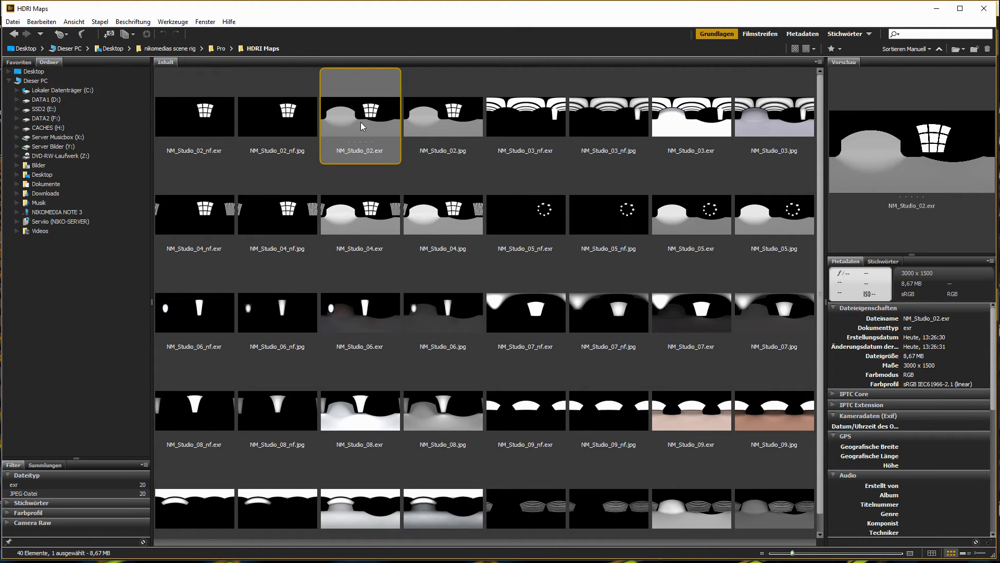
click(523, 120)
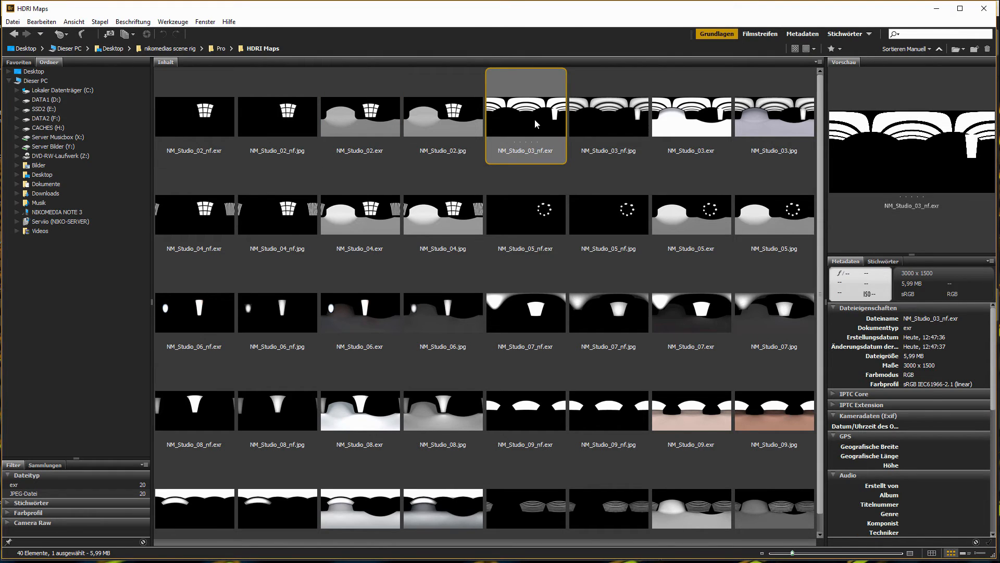
key(alt+Tab)
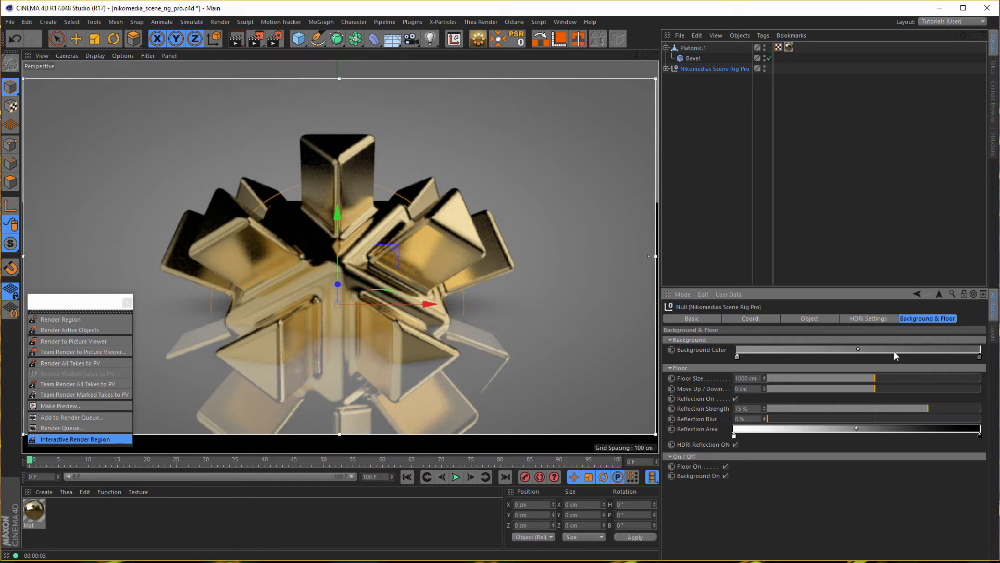
click(885, 319)
key(alt+Tab)
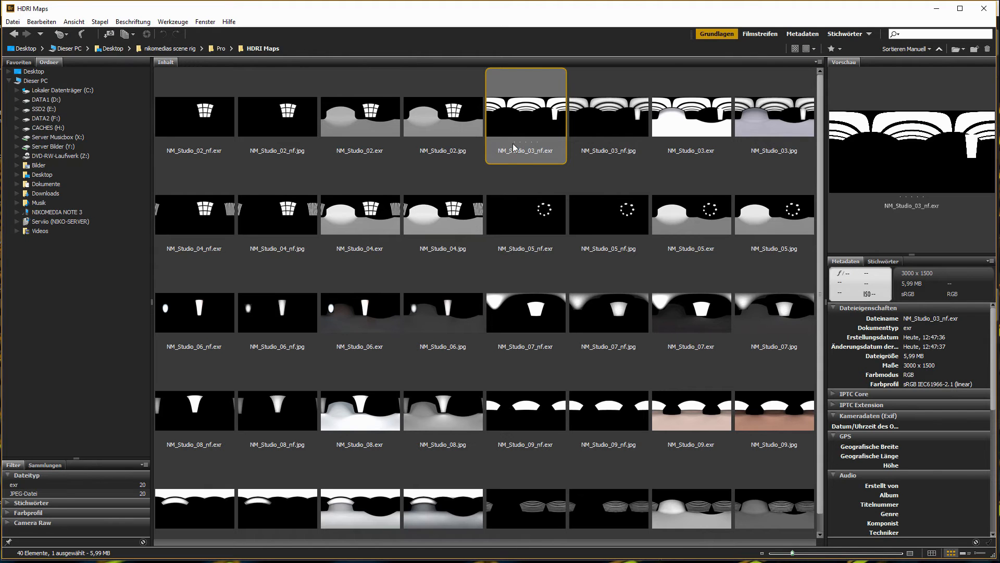
key(alt+Tab)
drag(549, 223, 838, 351)
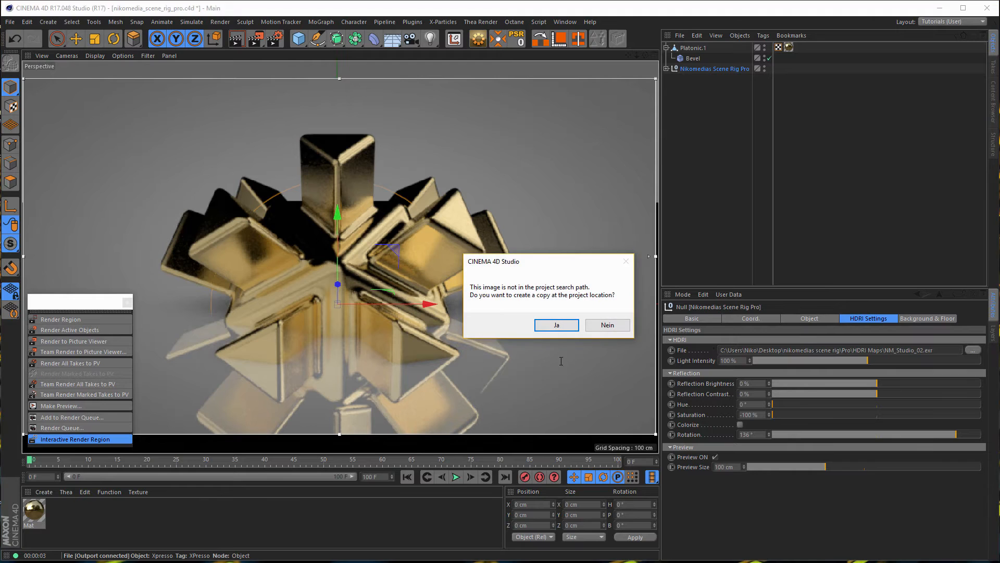
click(606, 325)
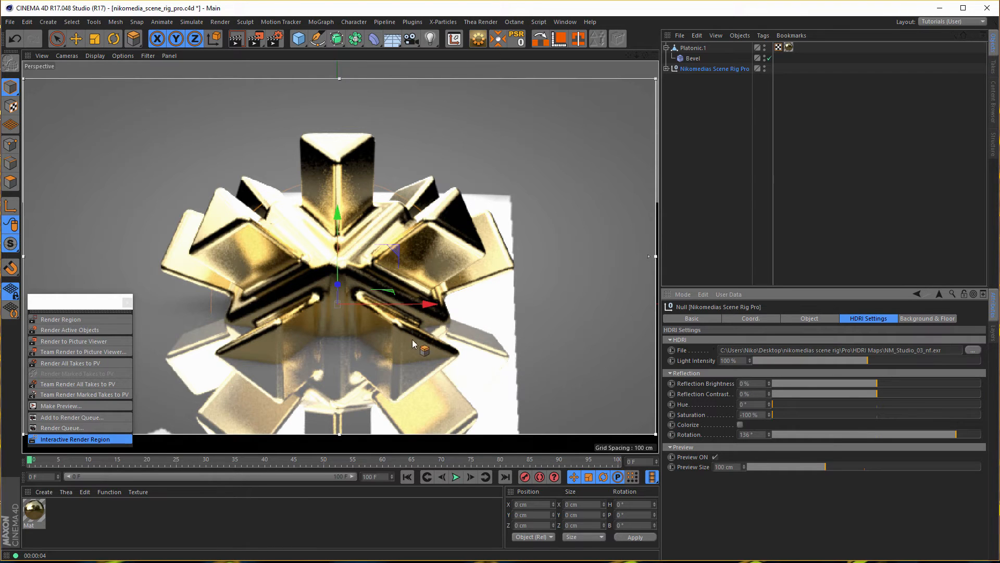
Step: Set the floor's reflection blur to 23% and strength to 44%, comparing the render with HDRI reflection off and on again
click(926, 319)
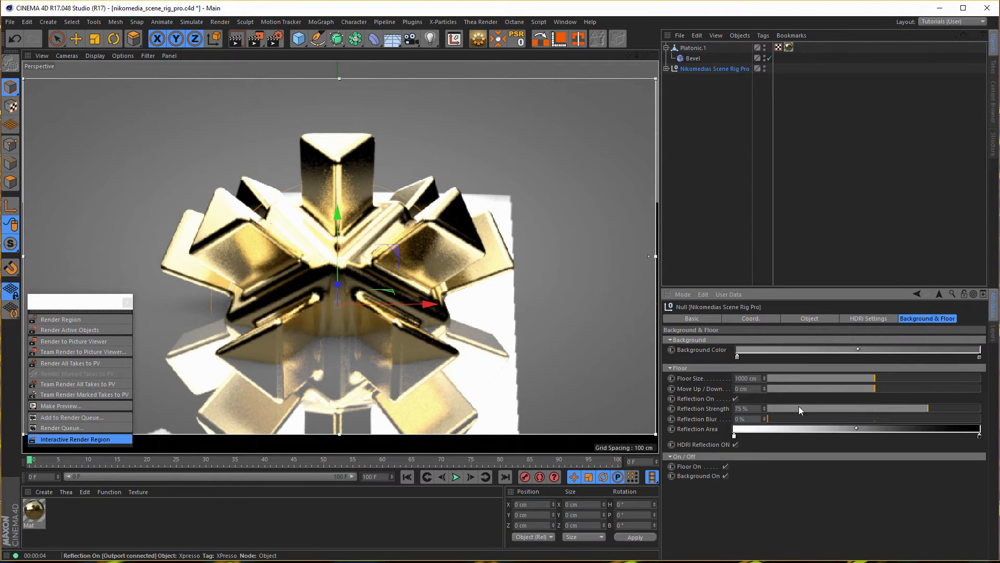
click(735, 445)
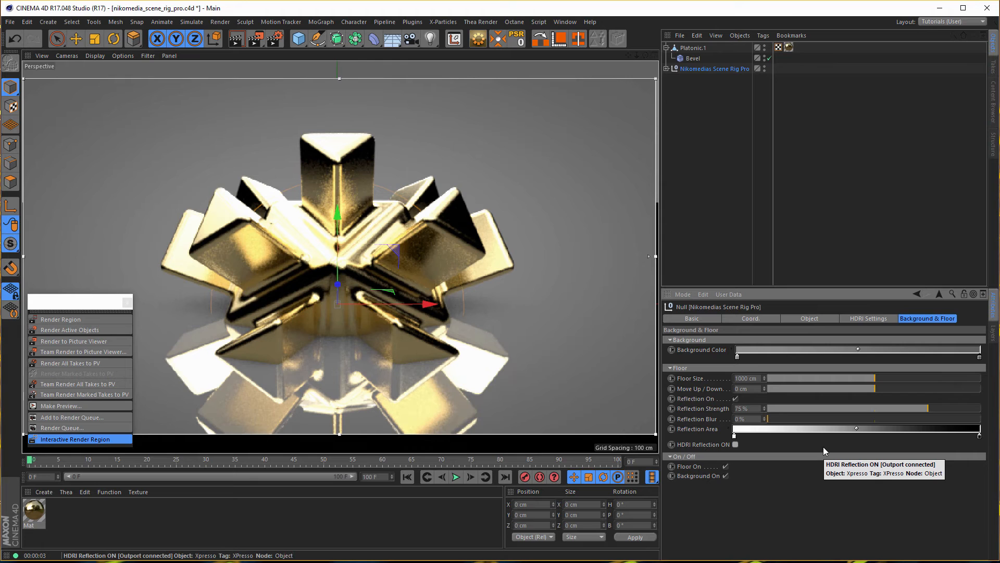
drag(788, 418, 817, 419)
drag(904, 407, 862, 409)
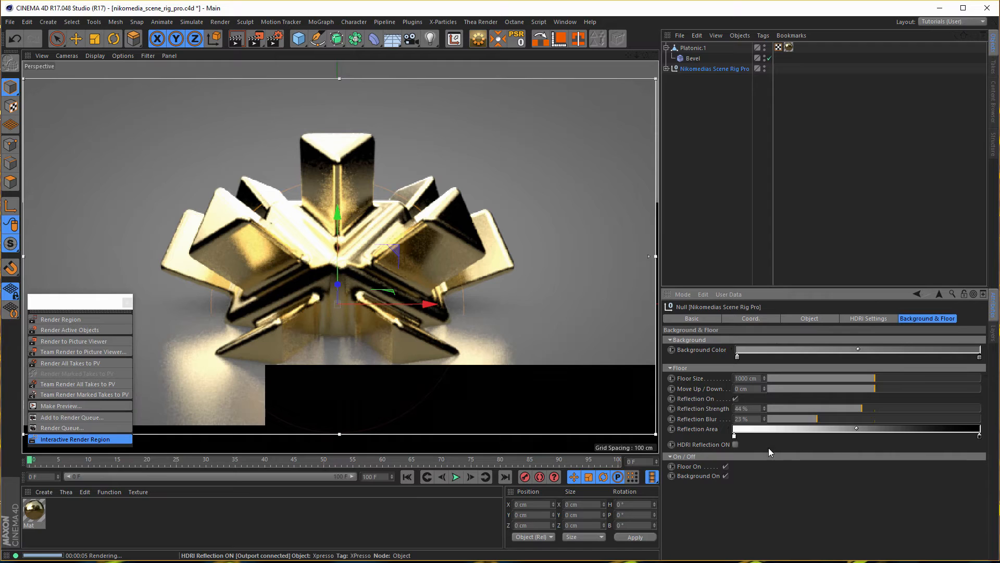
click(735, 444)
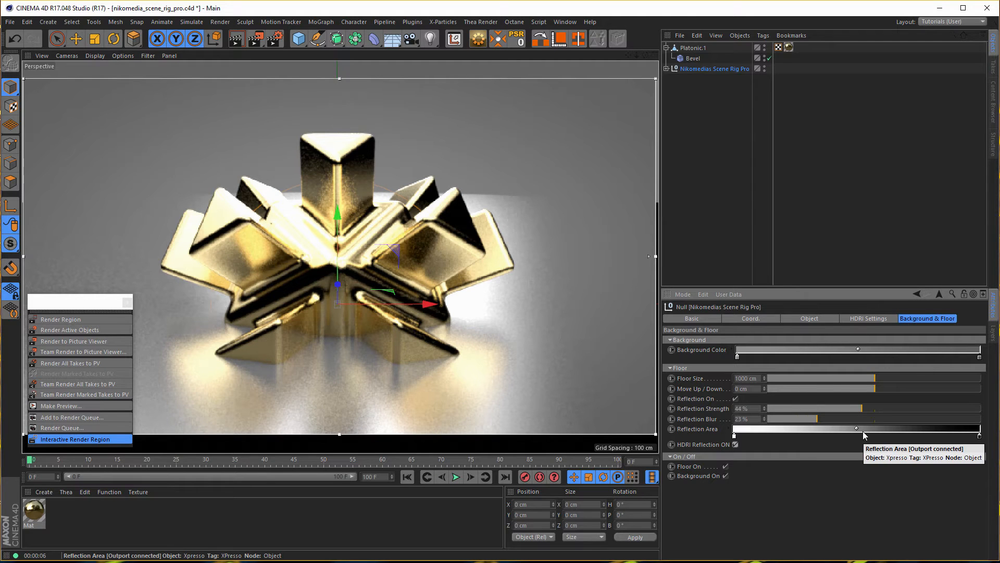
Step: Shrink the floor's reflection area by moving the gradient's black end knot inward to about 60% of the ramp
drag(978, 436, 813, 440)
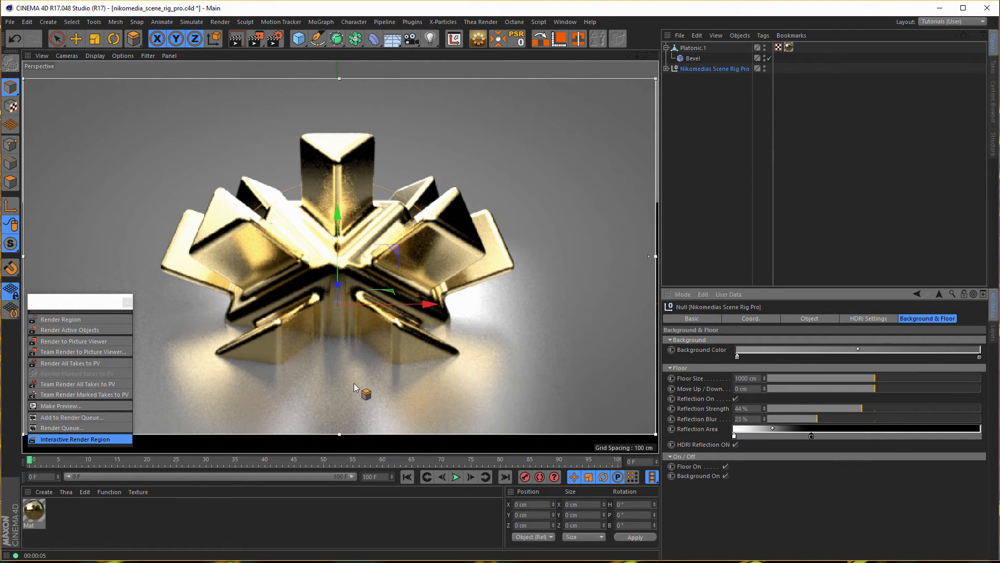
drag(811, 439, 969, 442)
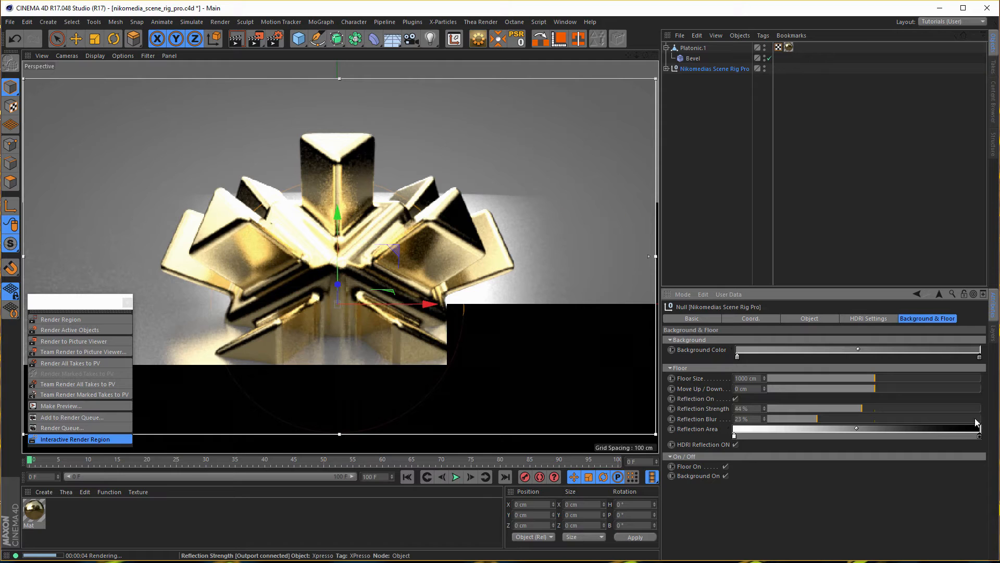
drag(900, 435, 899, 436)
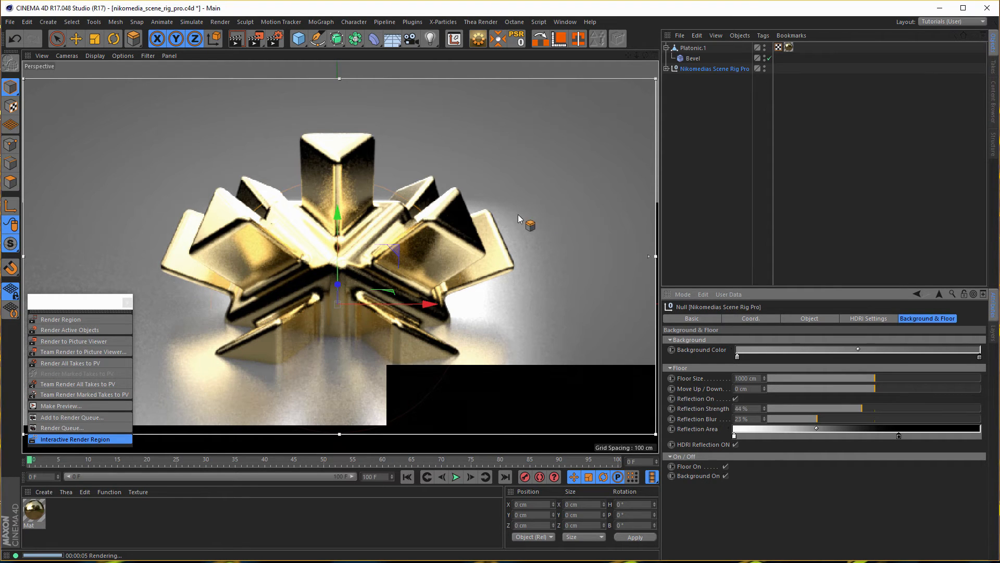
drag(902, 439, 887, 439)
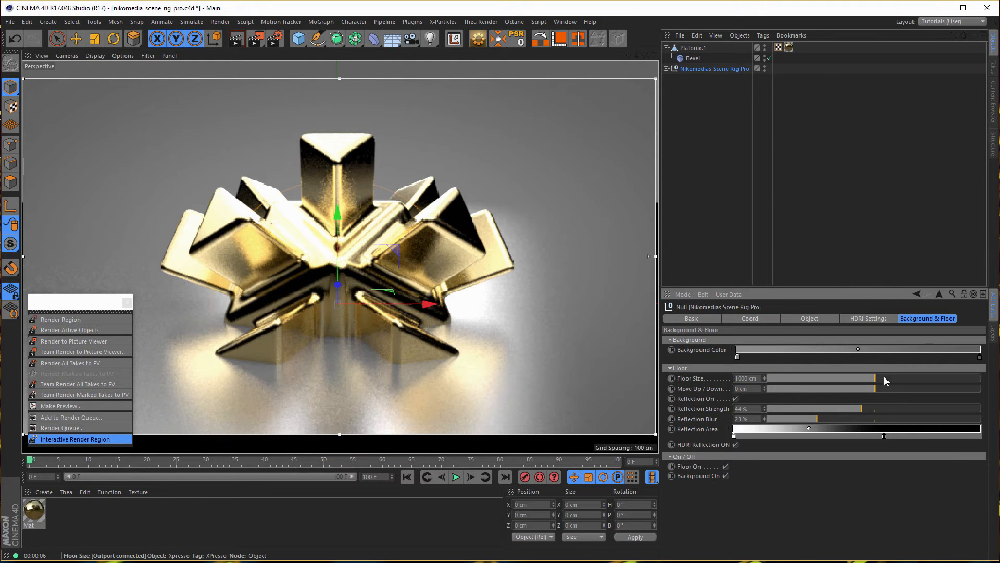
Step: Enlarge the floor by setting its size first to 2000 cm and then to 5000 cm
drag(876, 379, 990, 386)
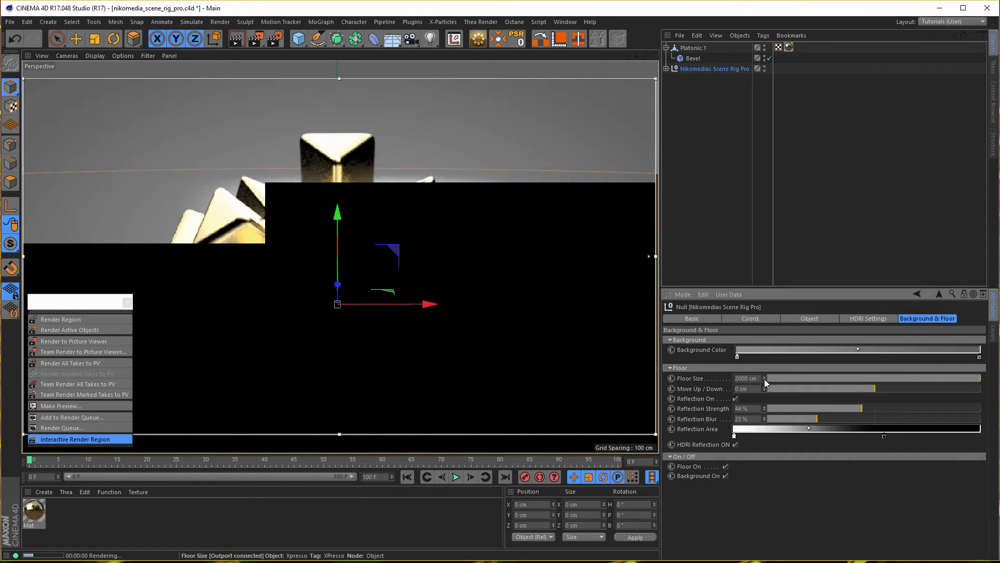
click(764, 376)
drag(764, 378, 764, 326)
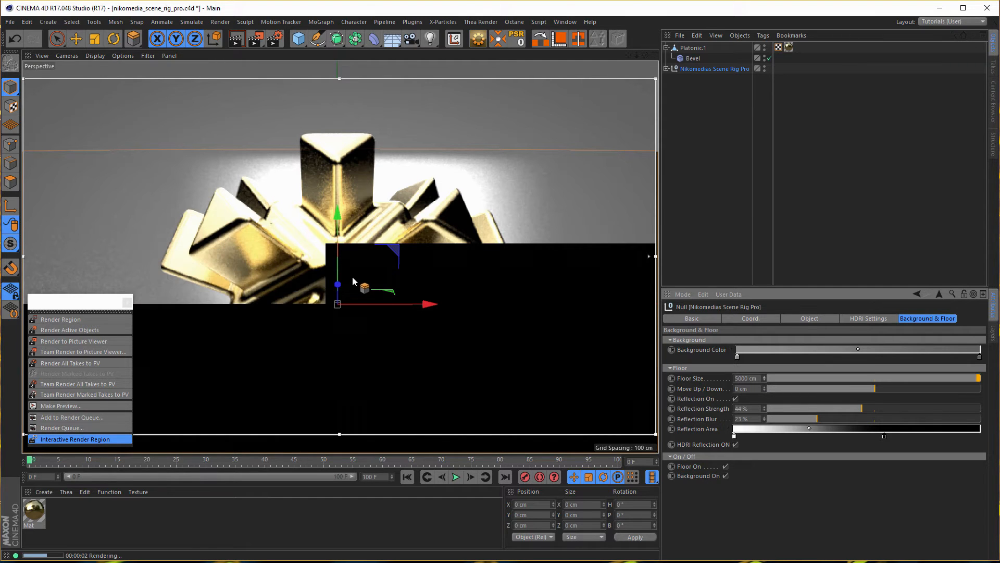
alt+drag(355, 273, 352, 252)
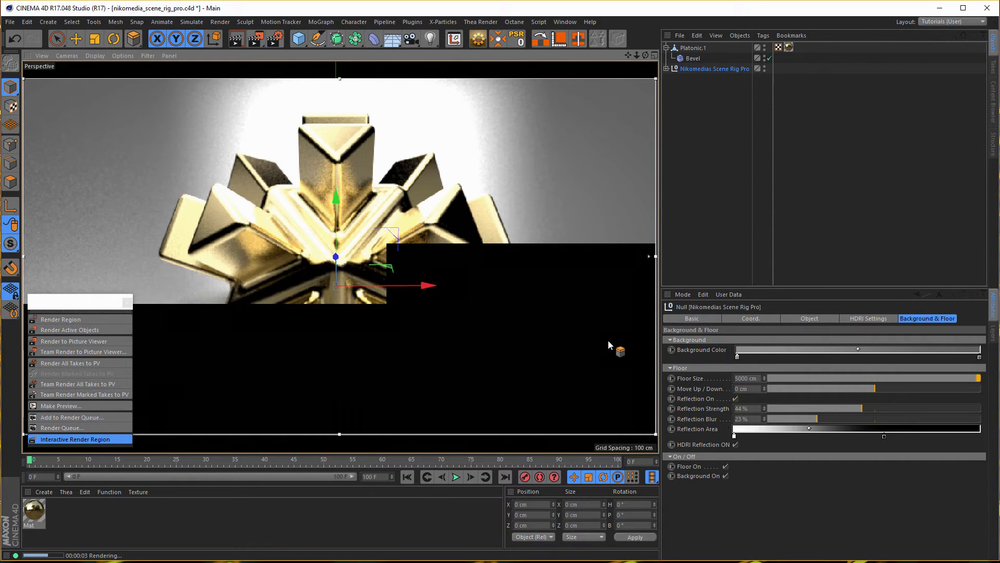
Step: Extend the floor's reflection area by moving the black gradient knot back to the ramp's end, and turn off the HDRI reflection
drag(884, 437, 980, 440)
click(735, 445)
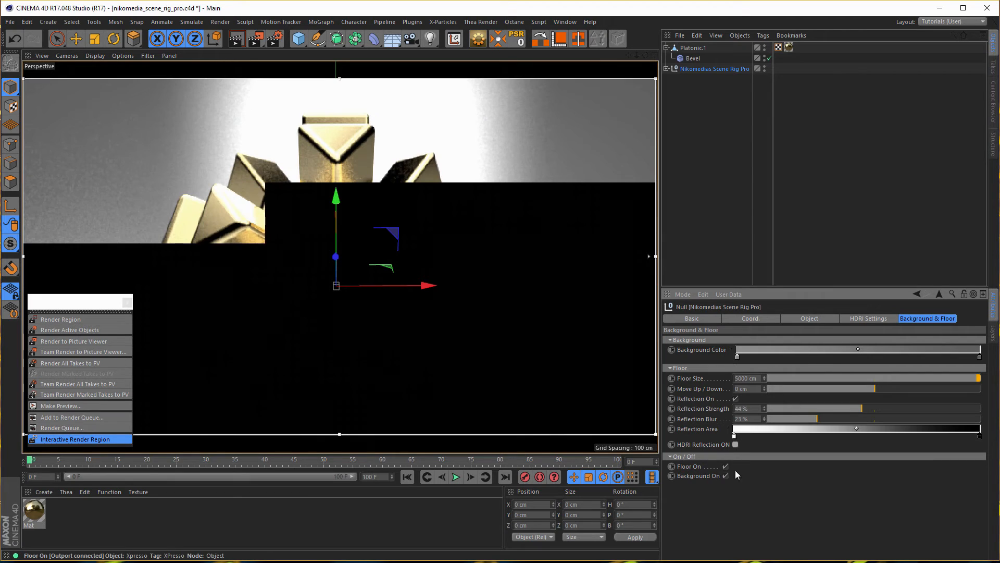
alt+drag(450, 299, 425, 285)
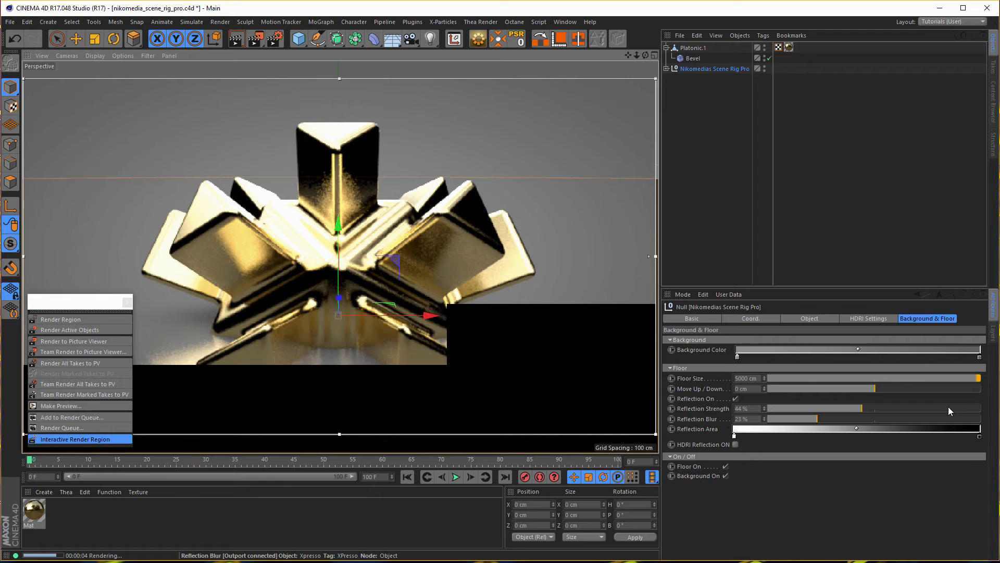
Step: Set the HDRI's reflection brightness to -24% and its rotation to -72°
click(868, 319)
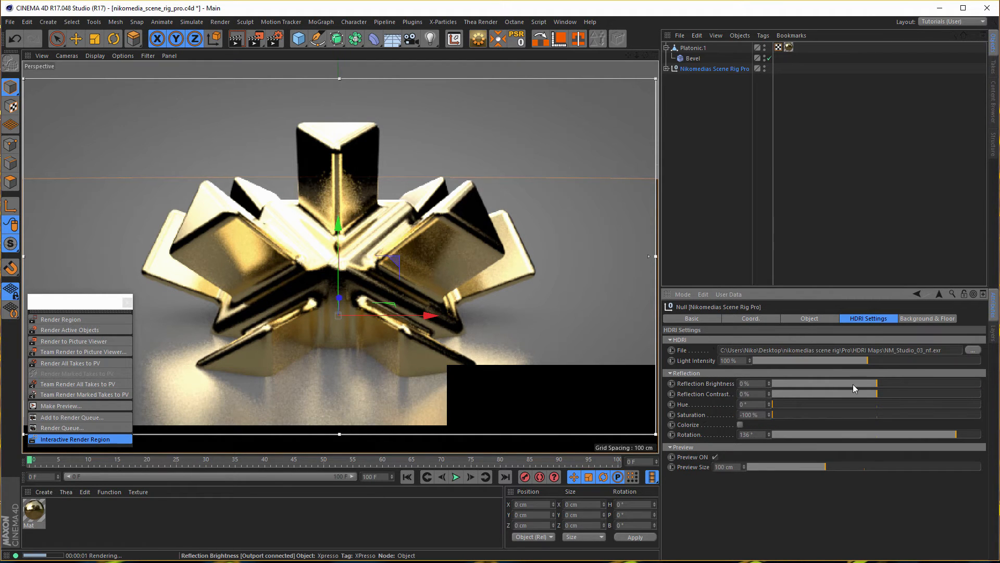
drag(863, 384, 835, 383)
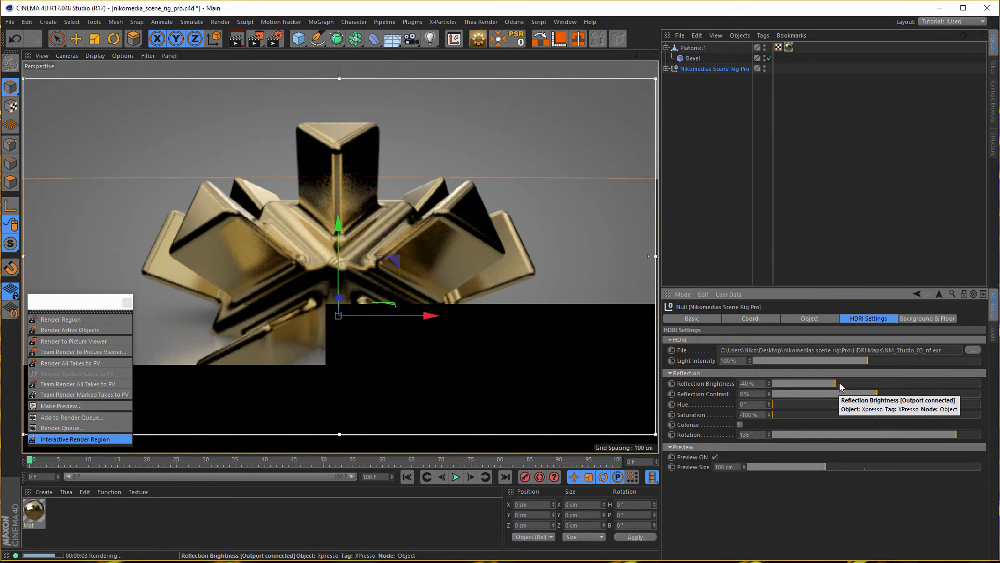
drag(845, 383, 852, 382)
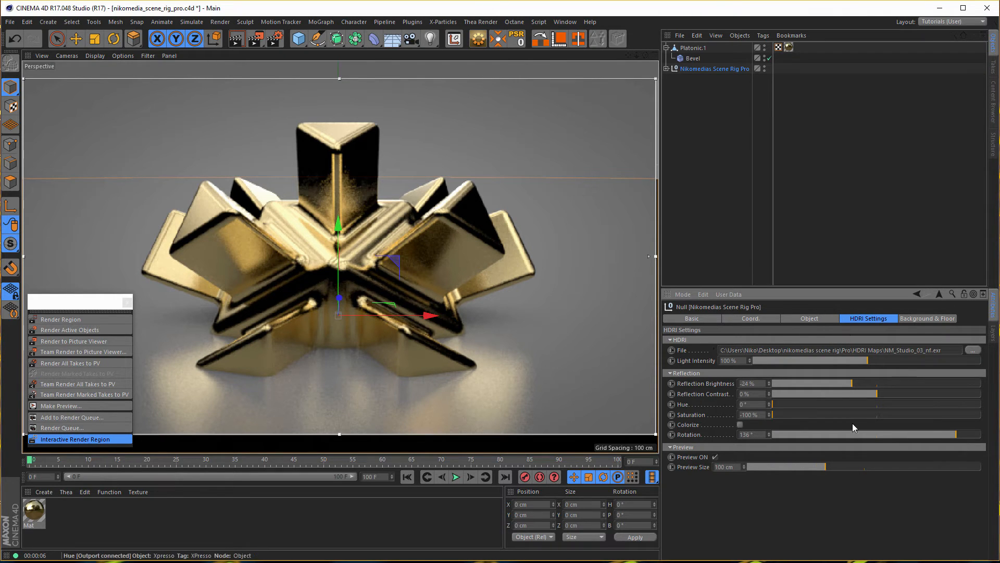
drag(958, 434, 836, 432)
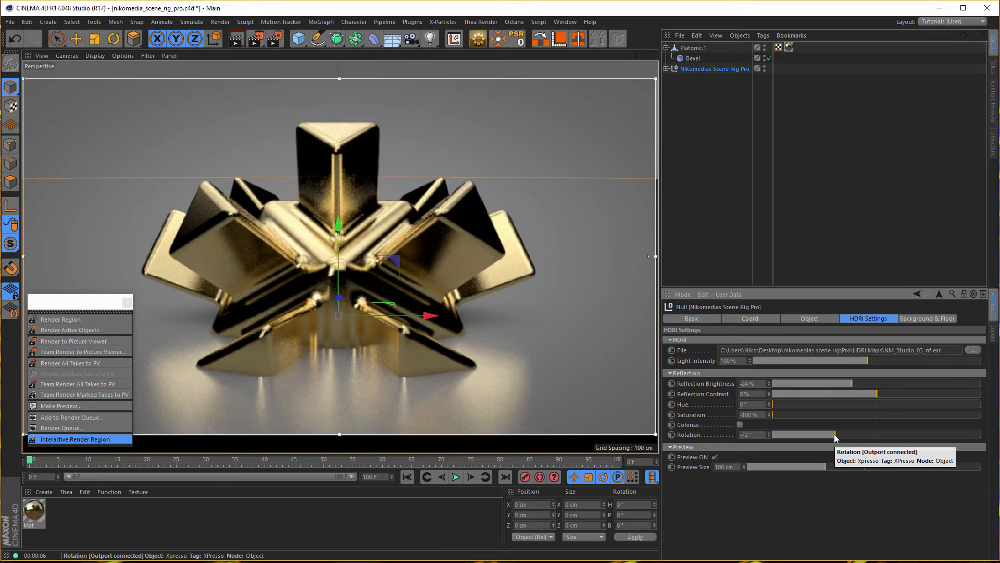
Step: Load NM_Studio_04.exr from Adobe Bridge into the rig's HDRI file setting, without copying it to the project
key(alt+Tab)
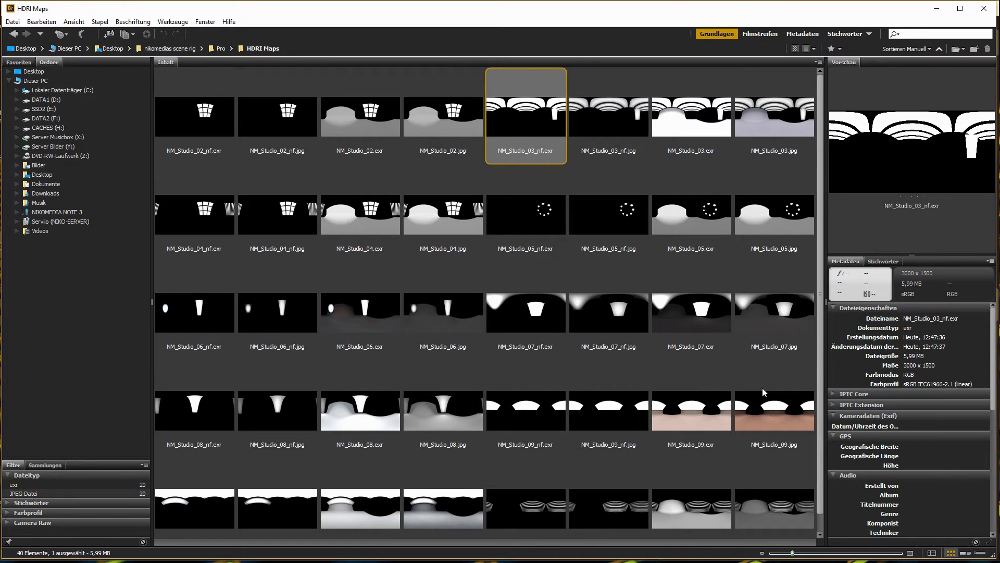
scroll(818, 359, down, 1)
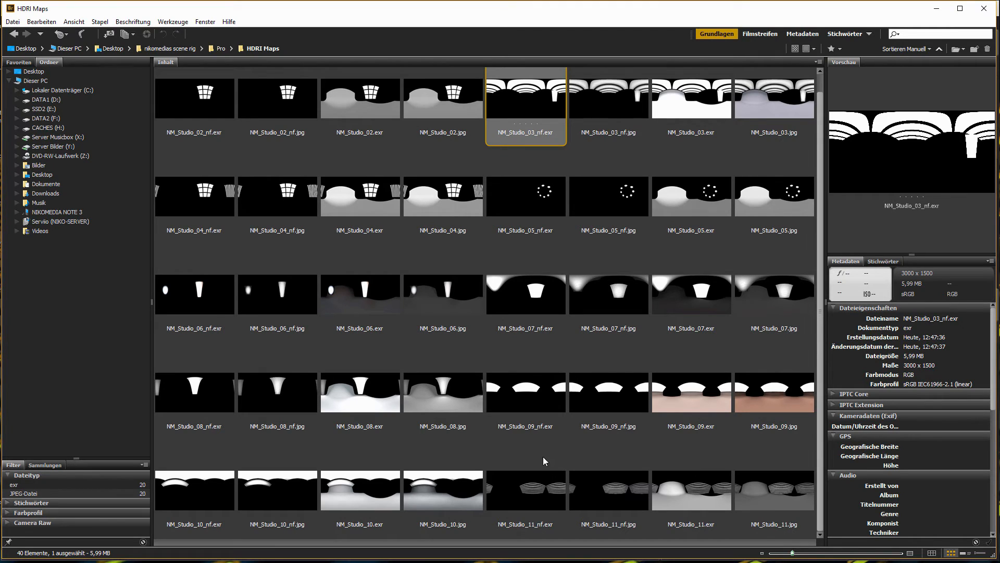
click(364, 200)
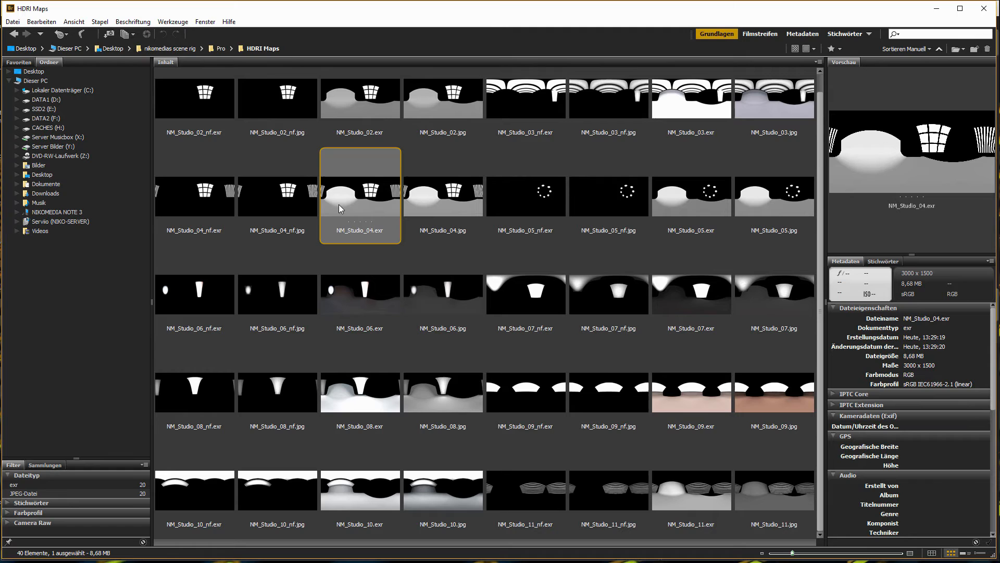
key(alt+Tab)
drag(339, 204, 477, 343)
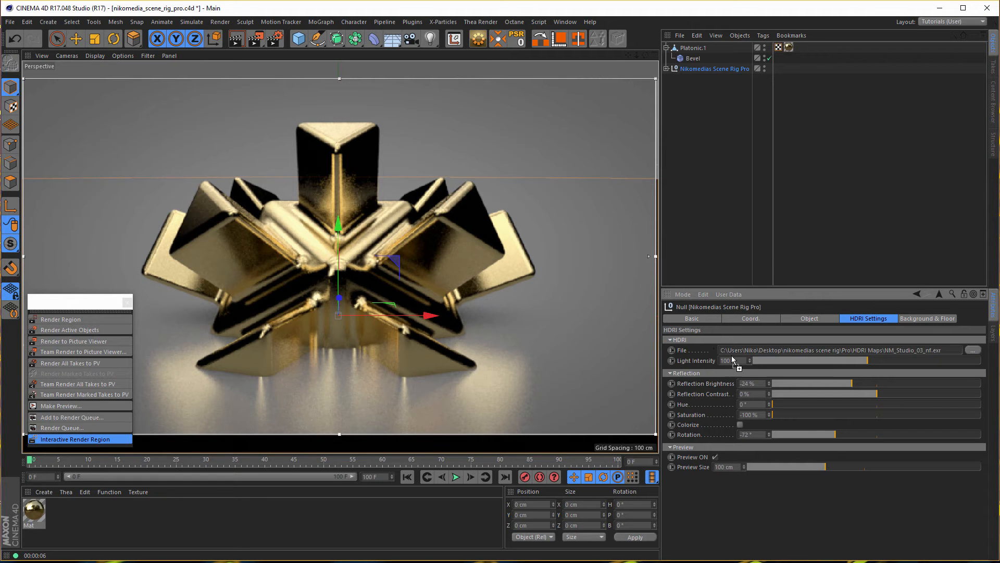
drag(755, 352, 755, 353)
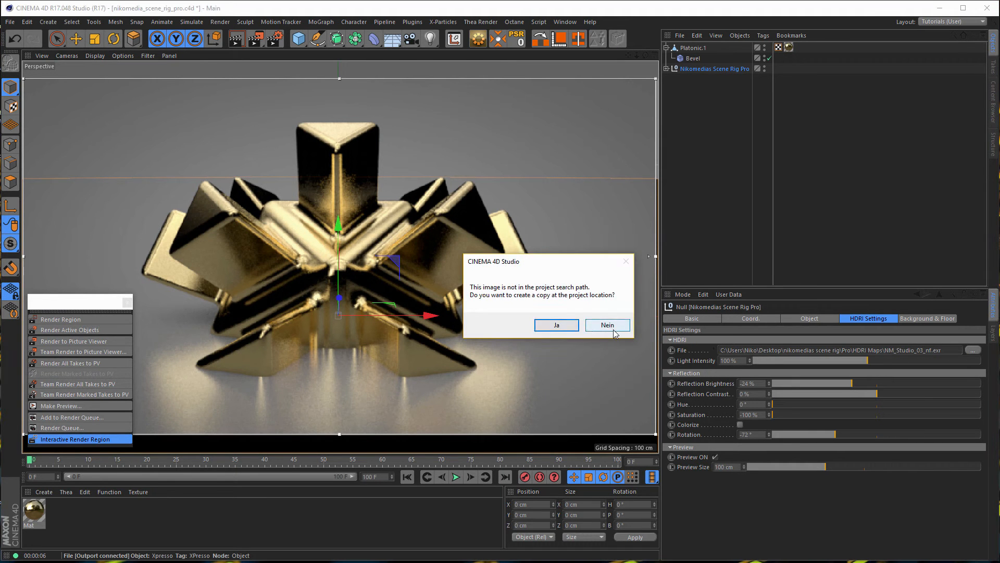
click(611, 327)
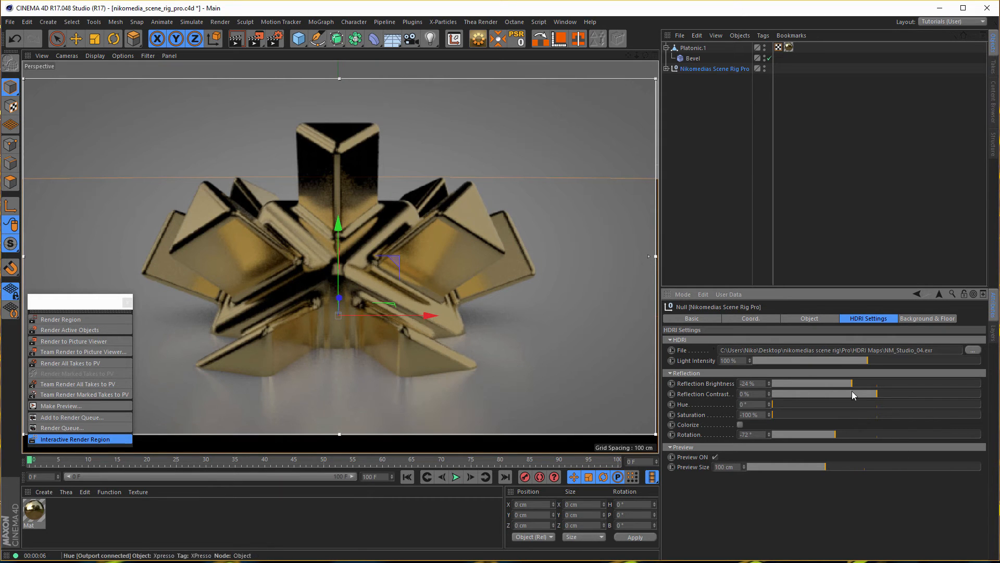
Step: Set the new HDRI's reflection brightness to 0% and its rotation to 32°
drag(858, 382, 914, 381)
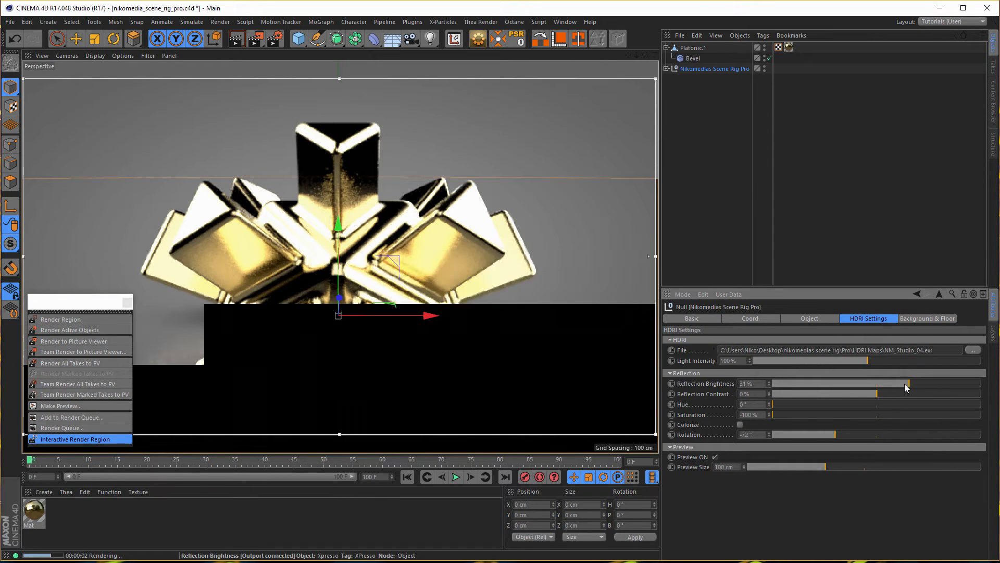
drag(914, 384, 891, 386)
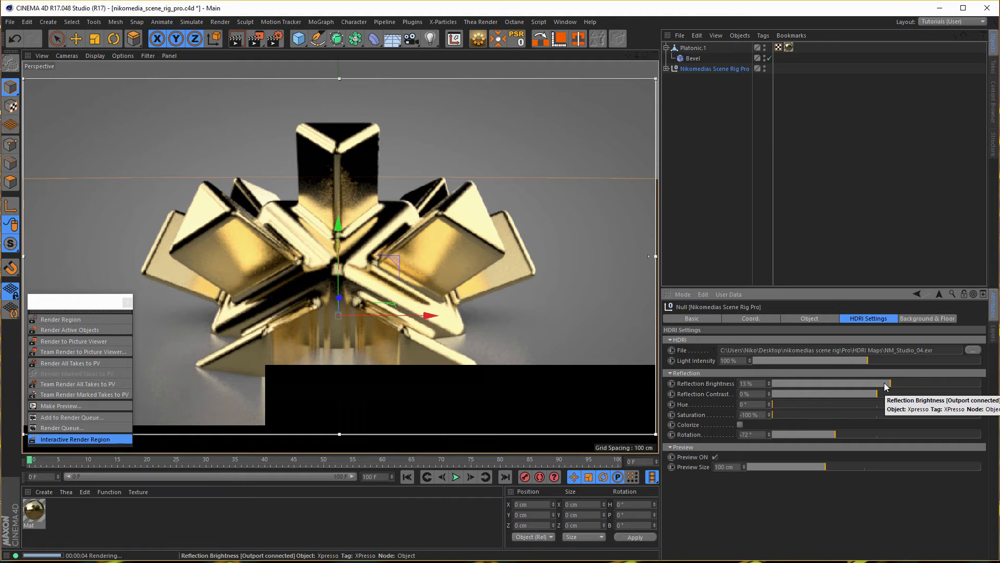
drag(879, 382, 877, 384)
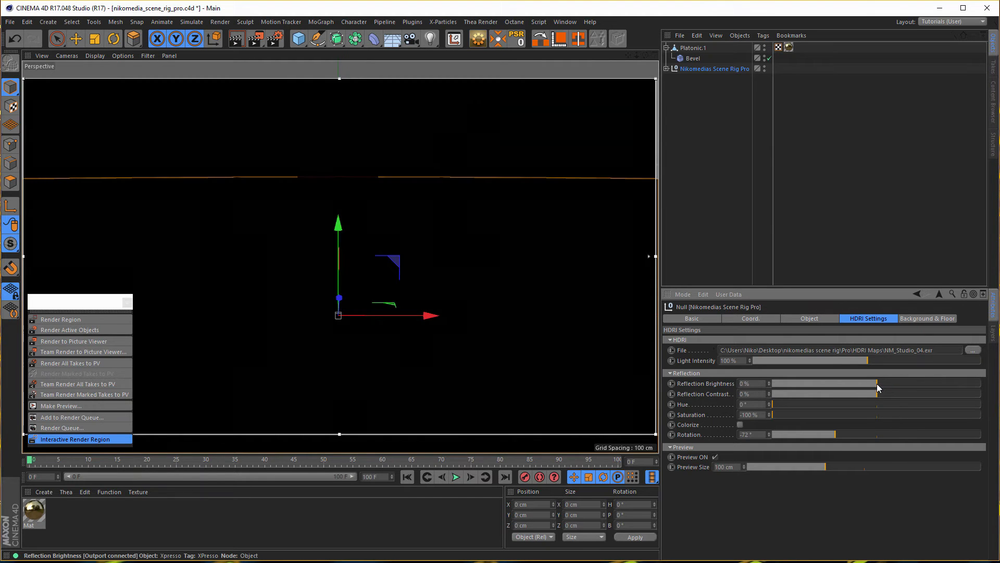
drag(852, 431, 896, 428)
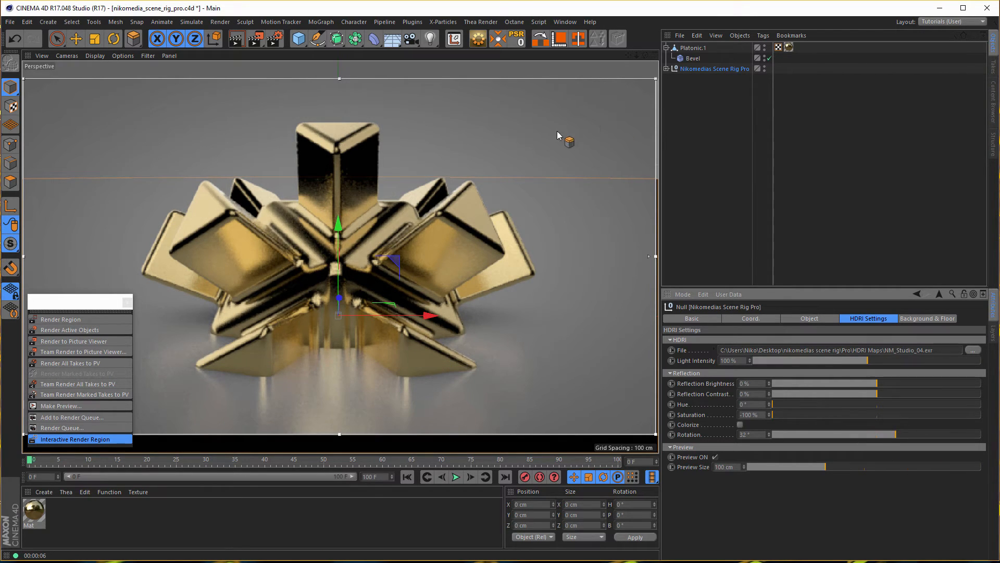
Step: Lighten the background gradient by setting the start knot's color value to 83% and the end knot's to 55%
click(923, 320)
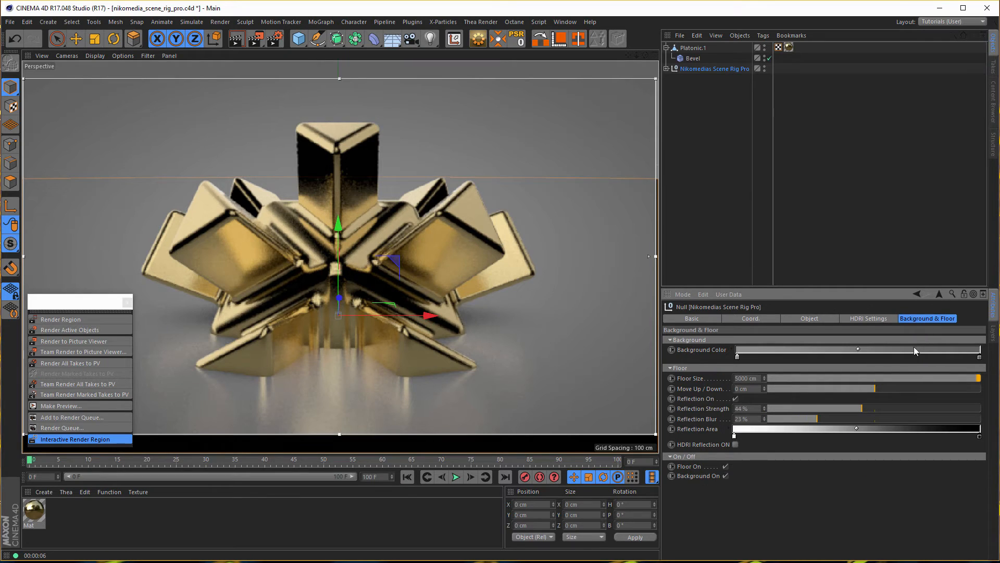
double_click(737, 357)
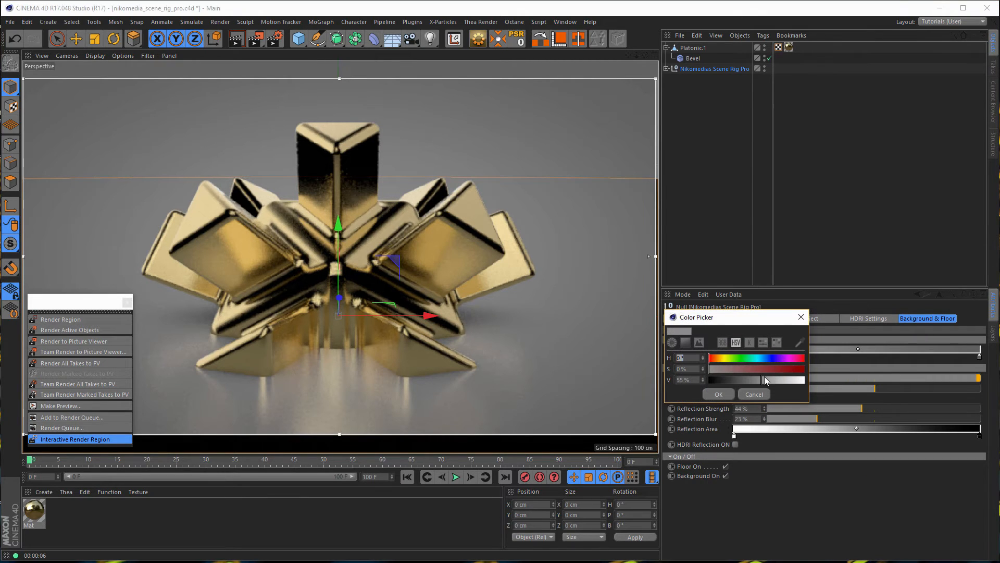
click(785, 379)
click(788, 380)
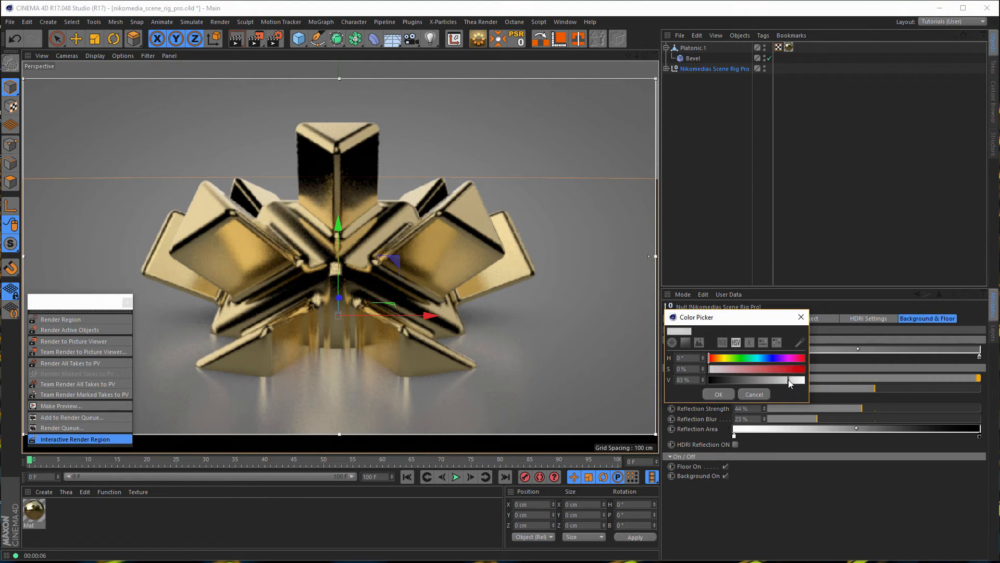
click(724, 394)
double_click(979, 357)
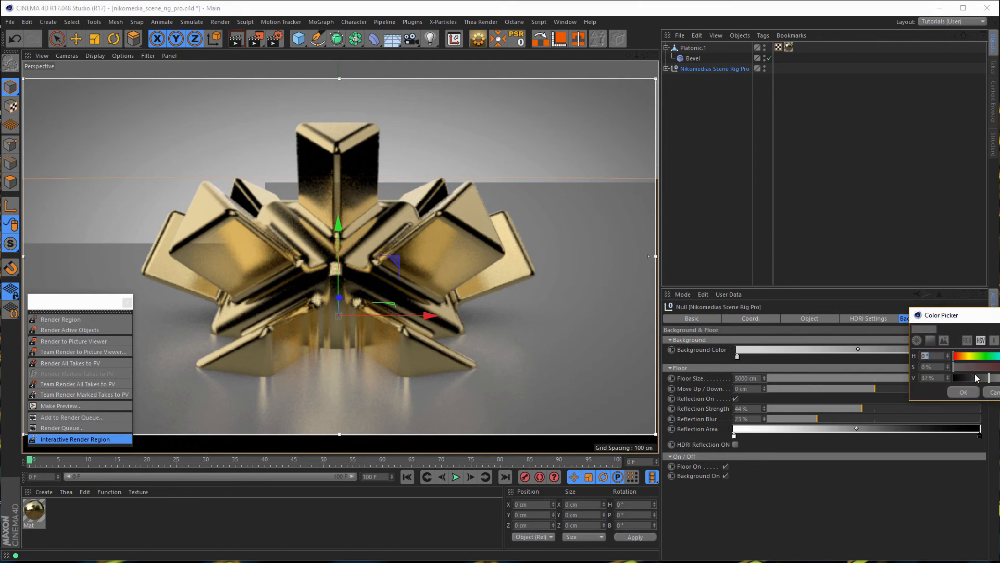
drag(982, 379, 999, 378)
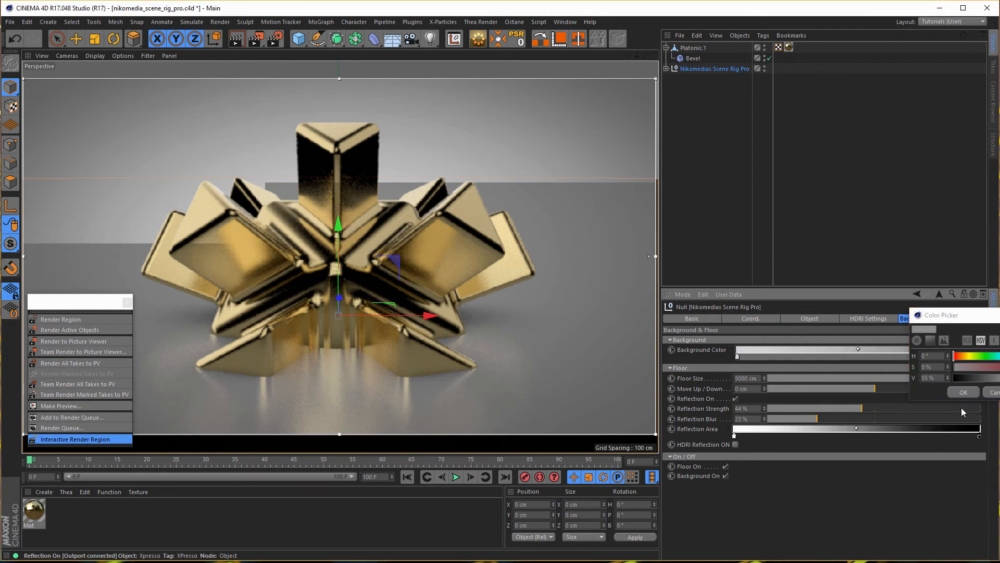
click(963, 392)
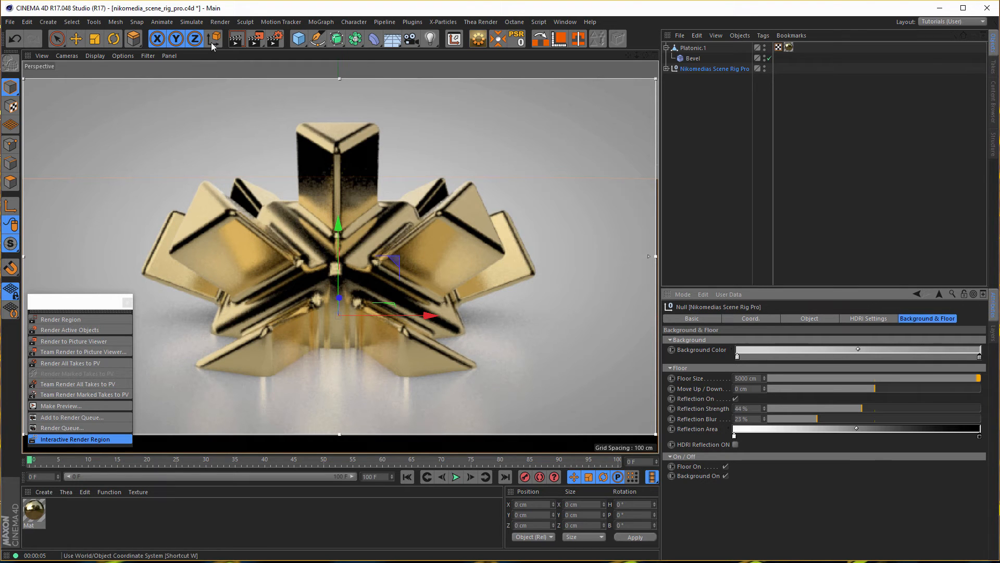
Step: Activate the Low render preset in the render settings and close them
click(275, 39)
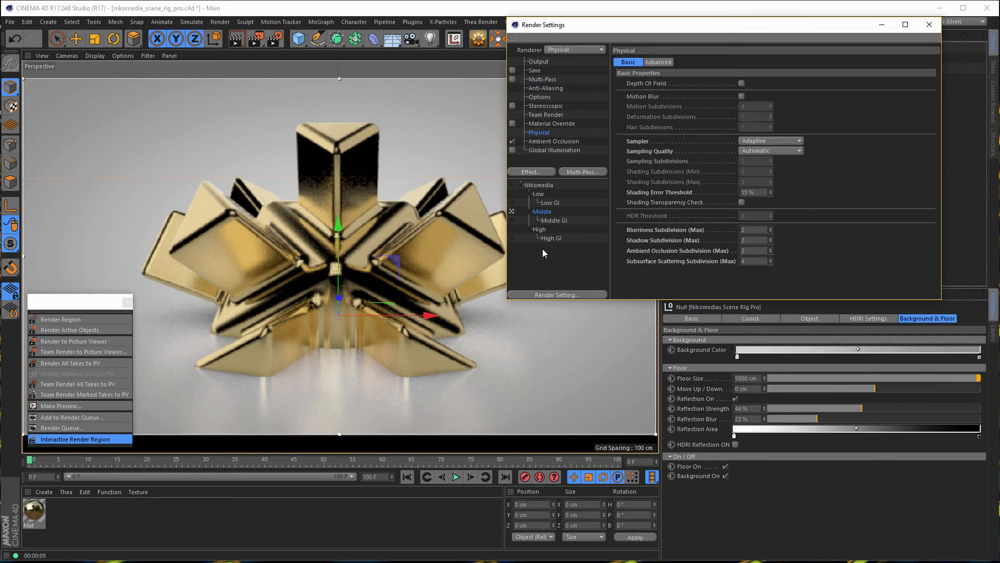
click(512, 193)
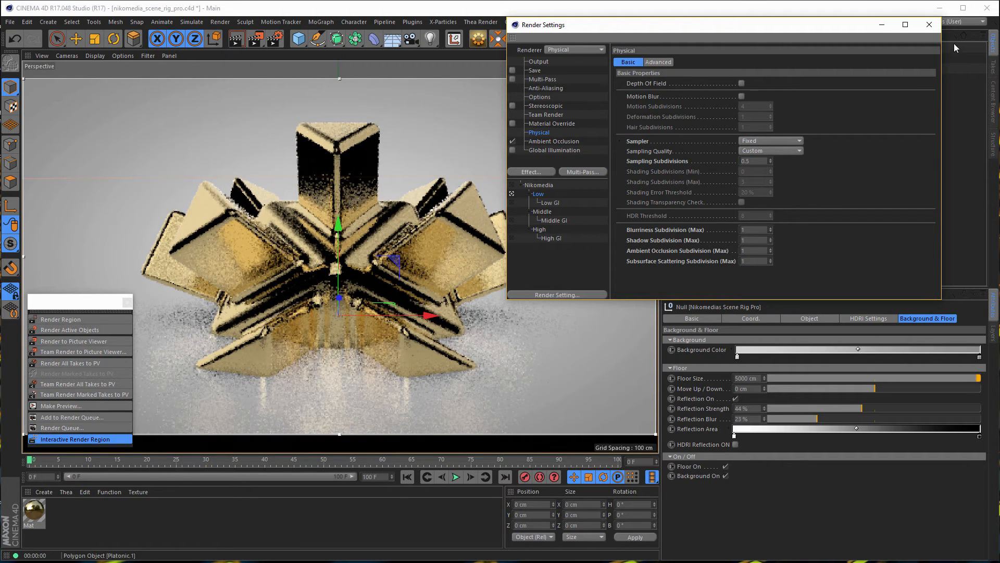
click(929, 25)
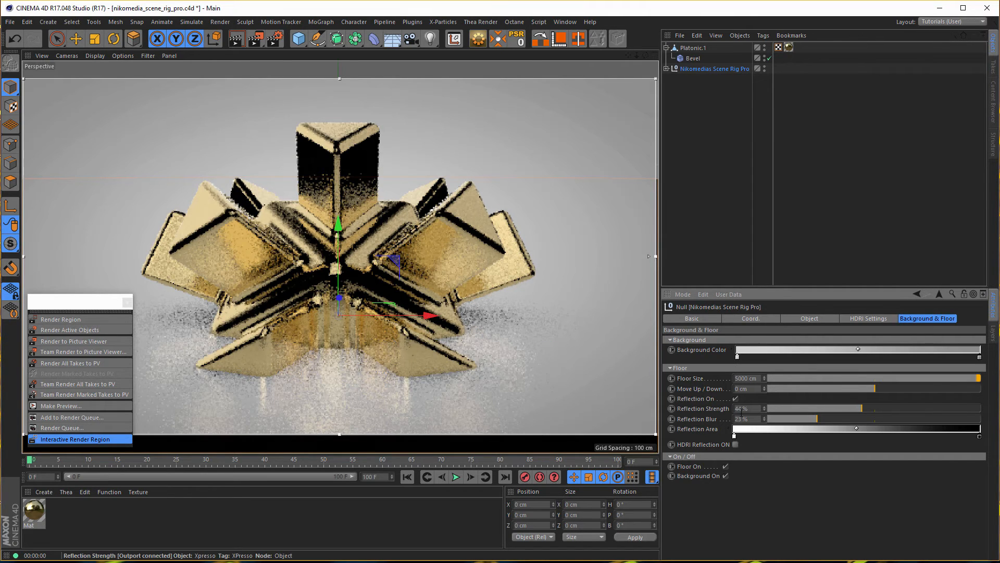
Step: Try the floor's reflection strength at 95%, set it to 50%, and turn off the floor reflection
drag(862, 408, 963, 415)
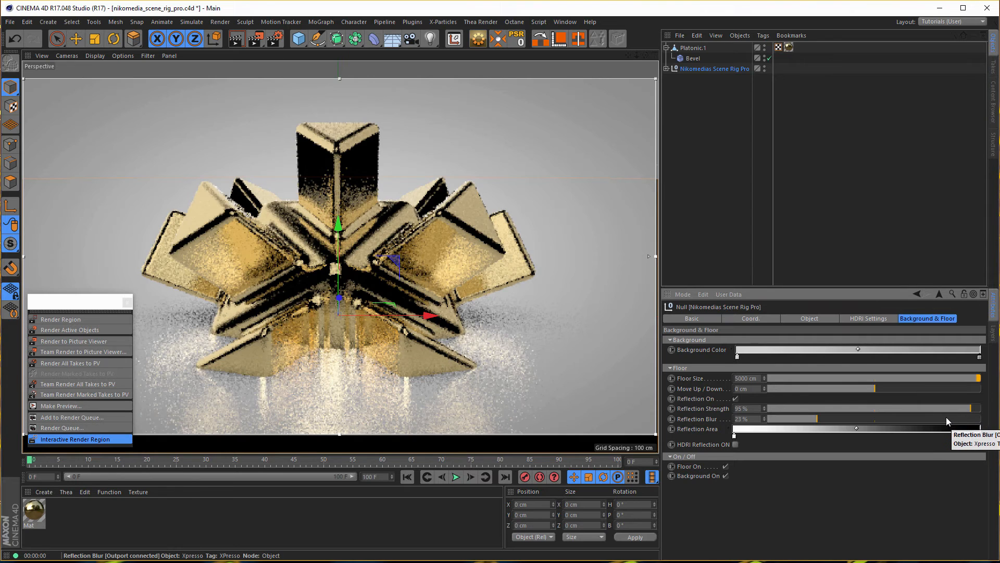
drag(926, 411, 880, 412)
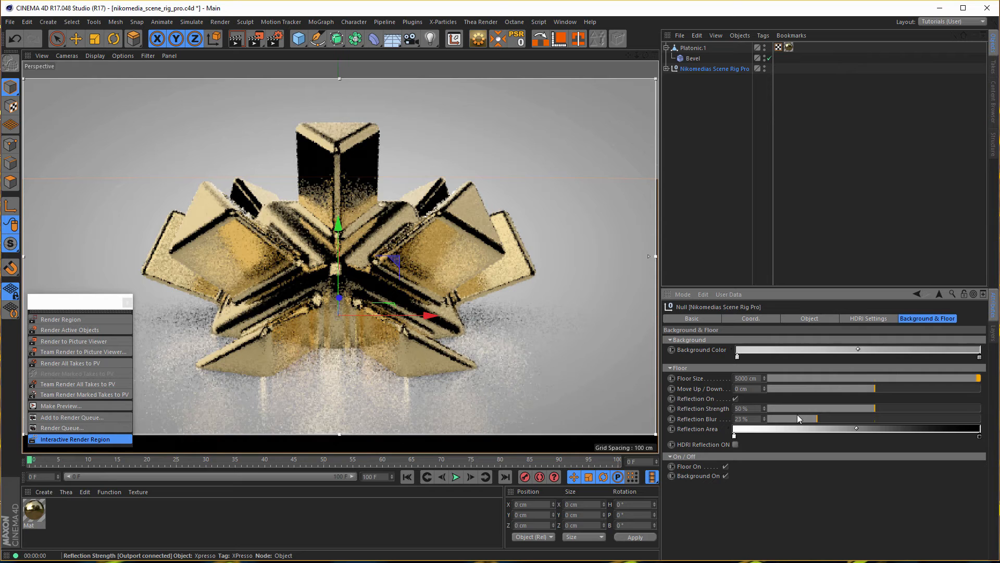
click(736, 399)
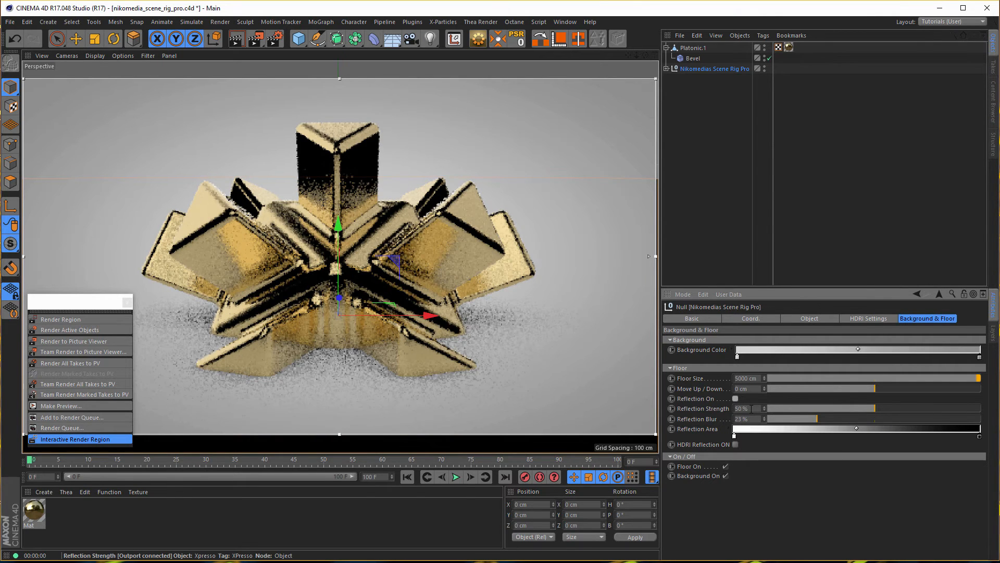
Step: Tint the HDRI reflections with a brightness of 5%, a hue of 100° and a saturation of 62%
click(869, 318)
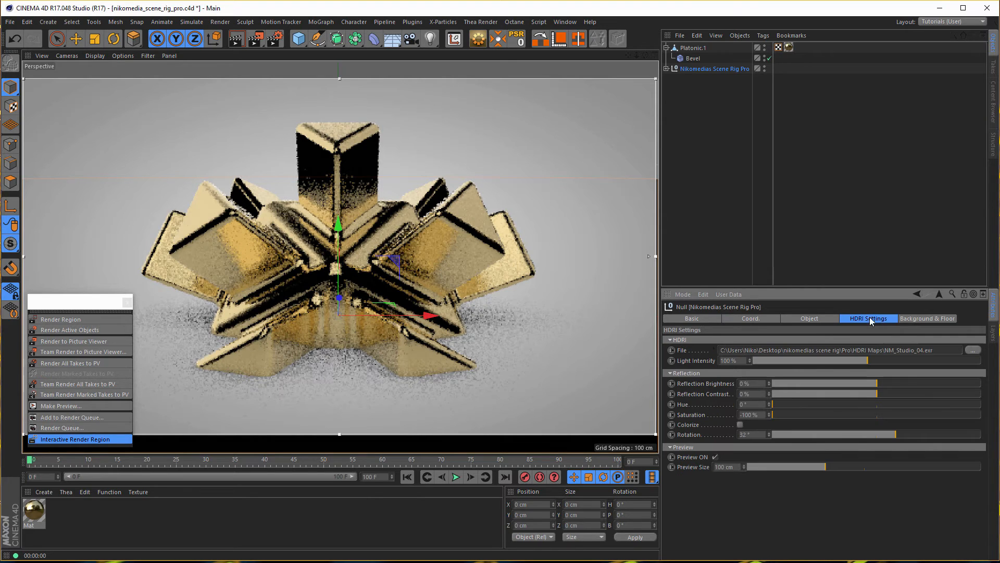
mouse_move(861, 382)
mouse_down()
mouse_move(946, 383)
mouse_move(877, 383)
mouse_up()
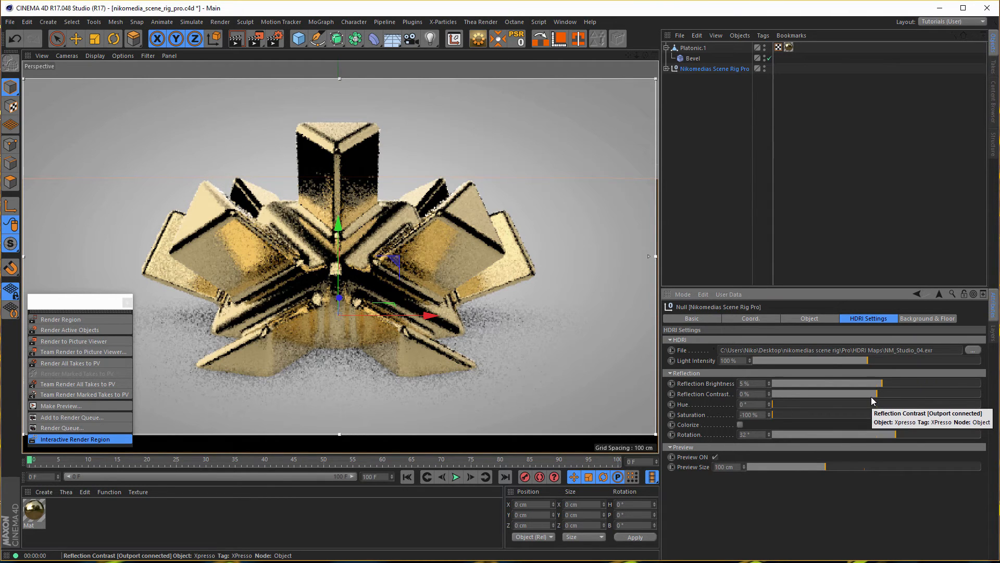
drag(773, 404, 830, 405)
drag(840, 415, 937, 415)
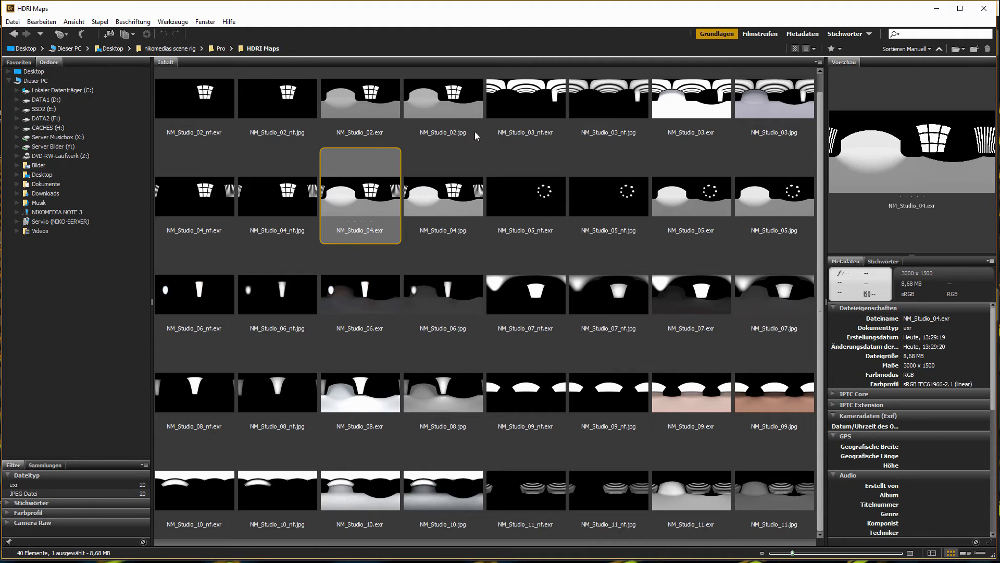
Step: Load NM_Studio_02.jpg from the HDRI Maps folder as the scene rig's HDRI file in Cinema 4D
click(449, 114)
drag(430, 108, 451, 106)
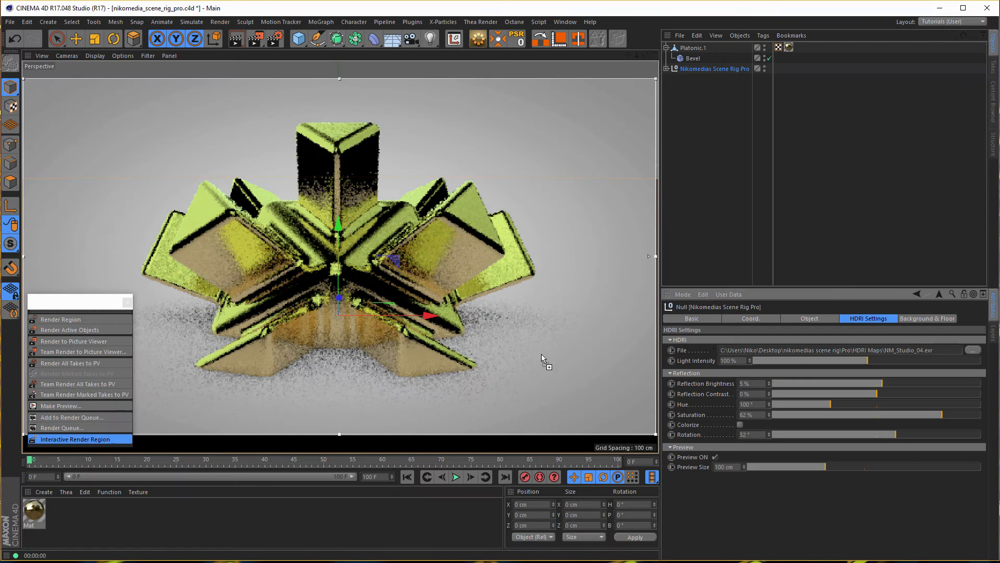
drag(541, 357, 811, 351)
click(605, 324)
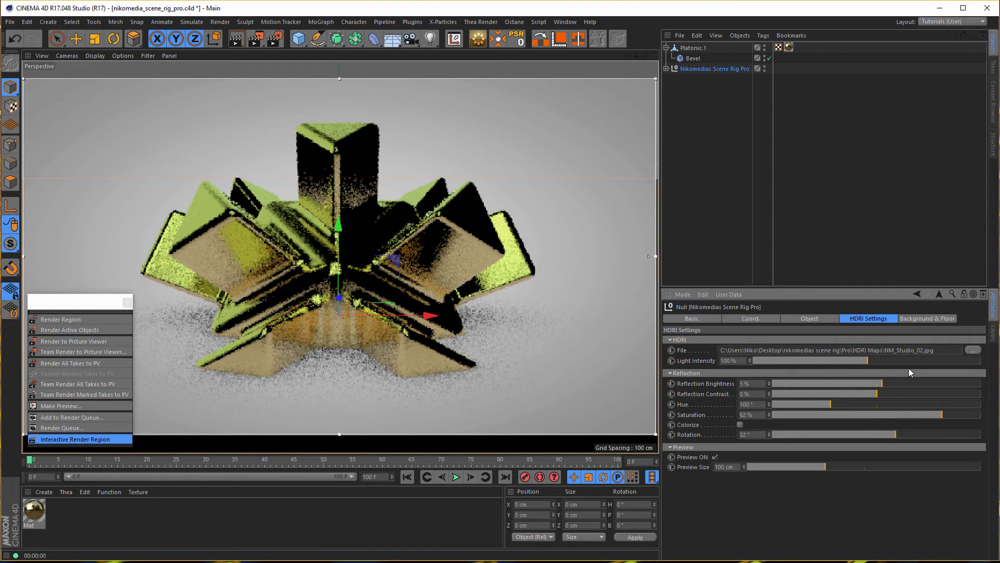
Step: Select NM_Studio_02.exr in the HDRI Maps folder in Bridge, and set the HDRI reflection rotation to 26° in Cinema 4D
key(alt+Tab)
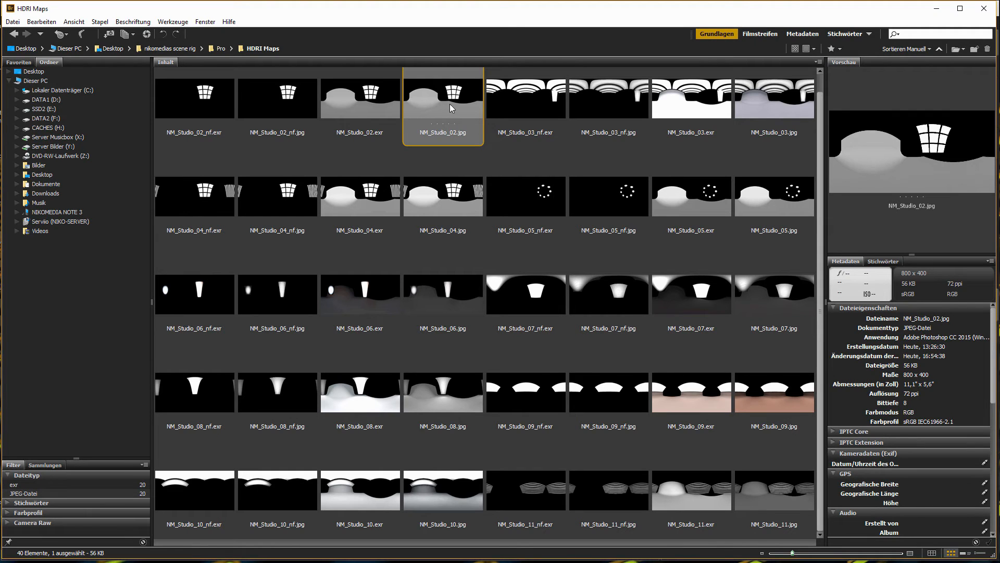
click(360, 106)
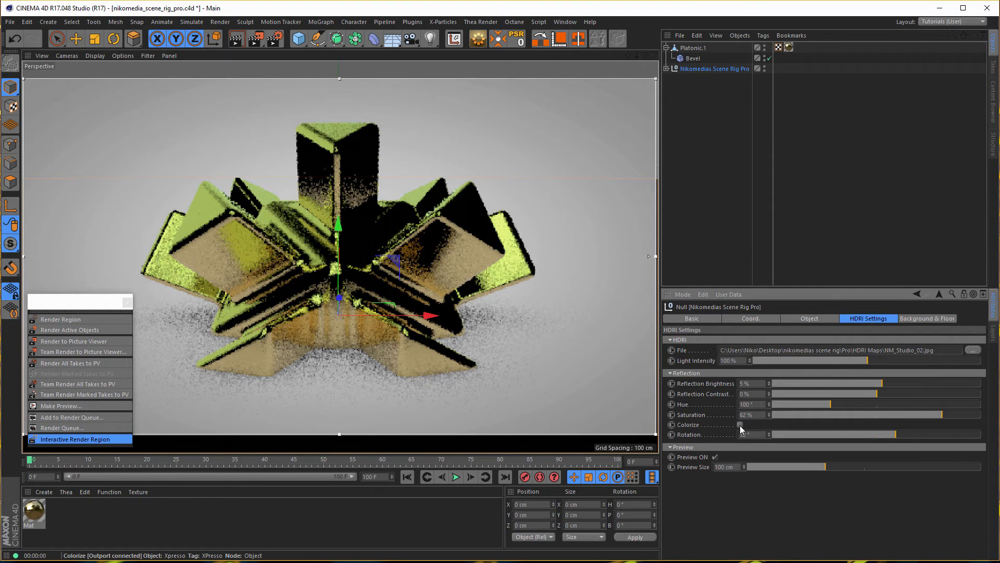
drag(828, 435, 892, 453)
click(716, 457)
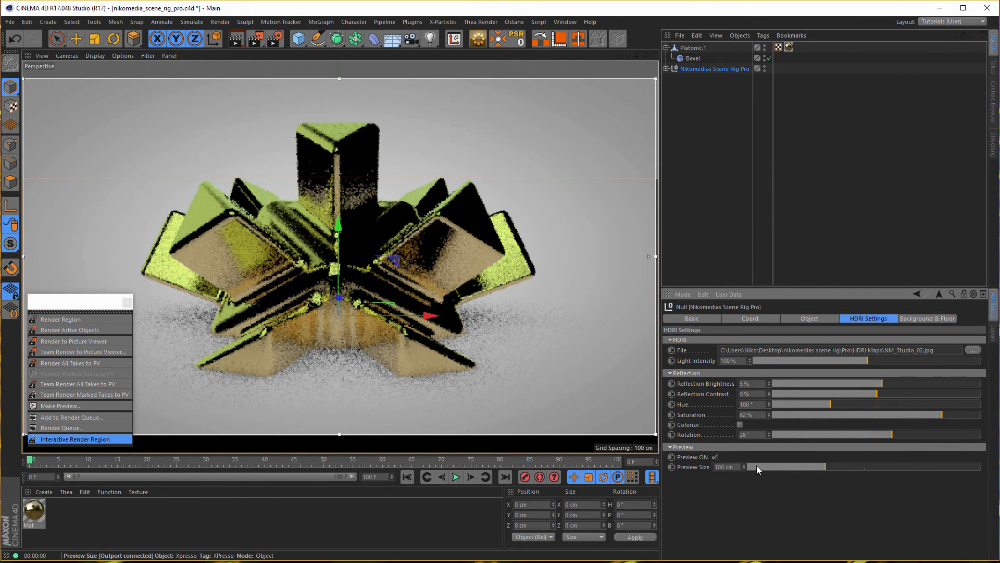
Step: Load the Rastafari gradient preset into the scene rig's background color
click(920, 318)
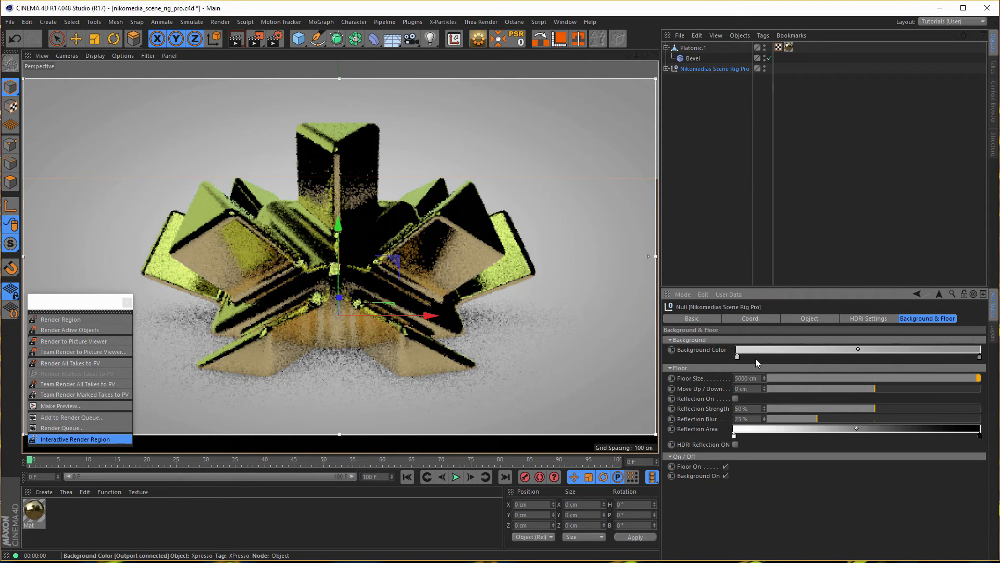
click(731, 348)
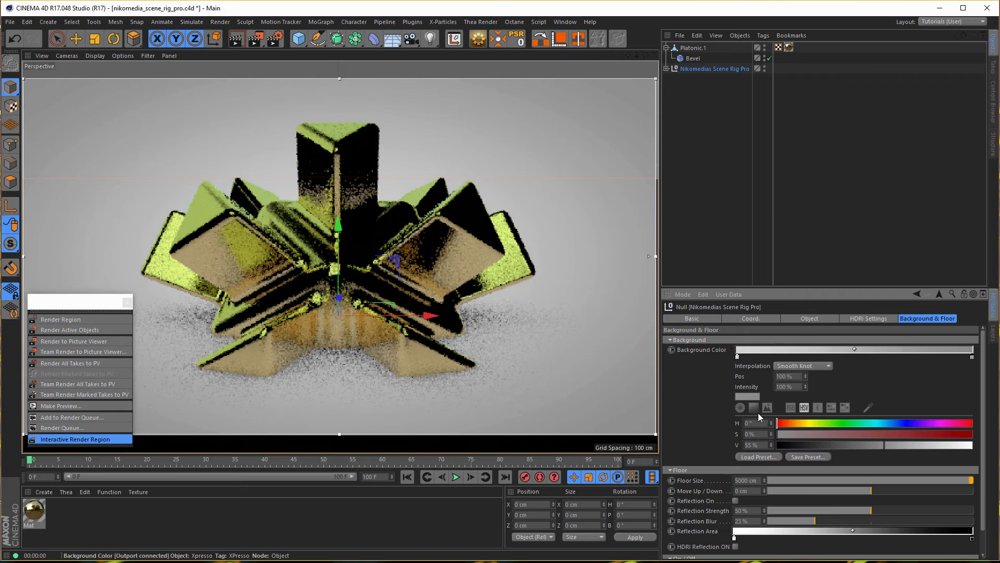
click(762, 456)
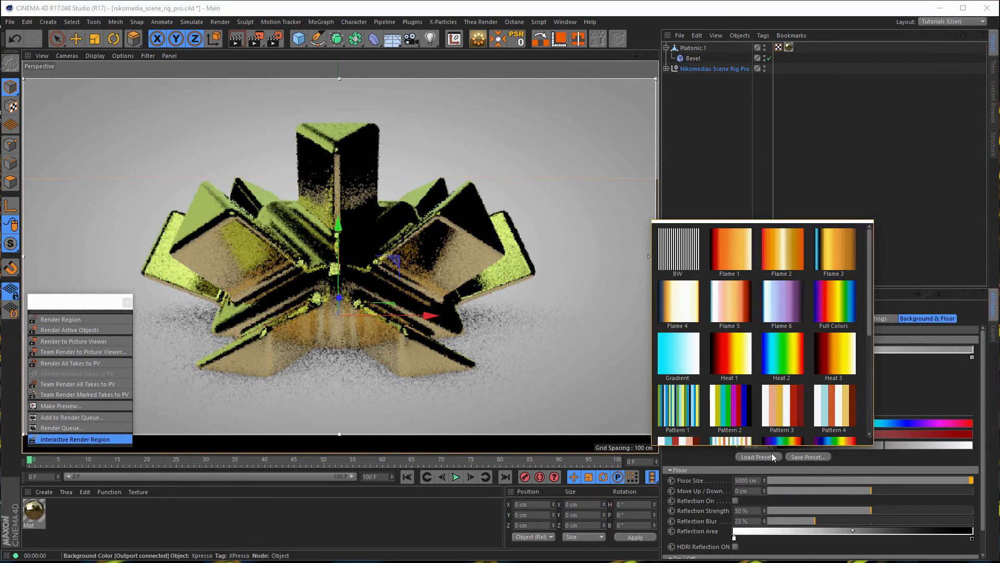
drag(868, 317, 873, 416)
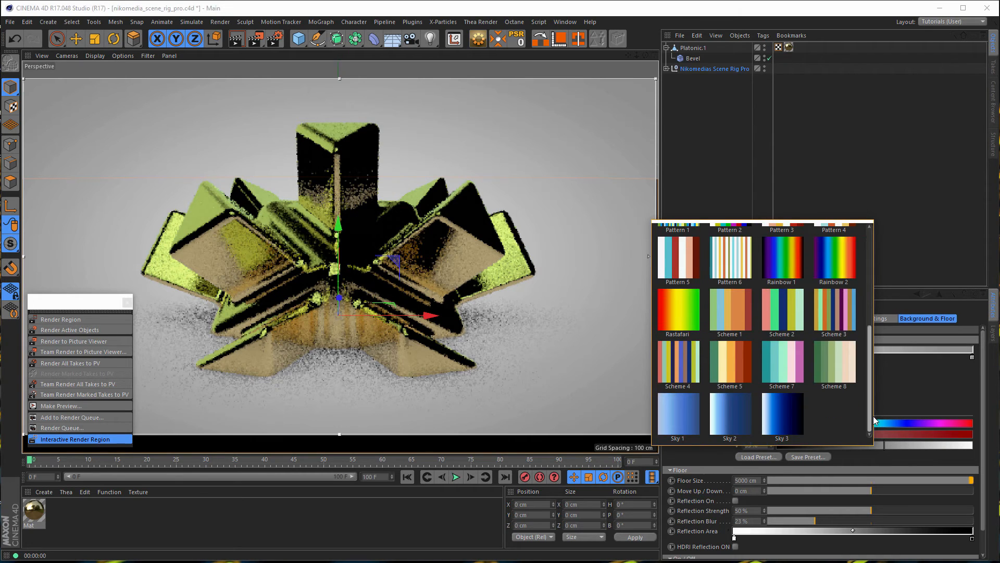
click(689, 316)
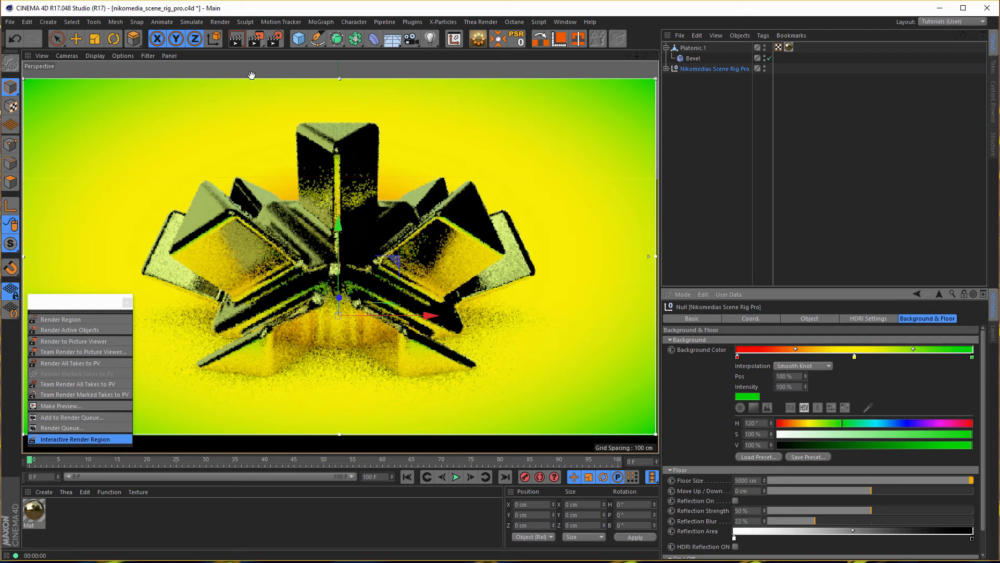
Step: Activate the Middle render preset in the render settings and close them
click(275, 38)
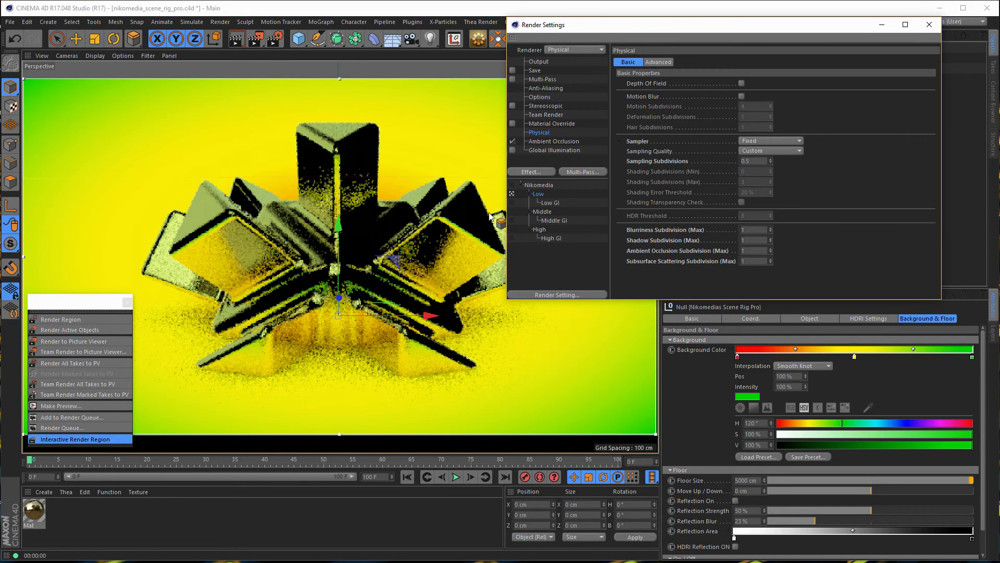
click(512, 211)
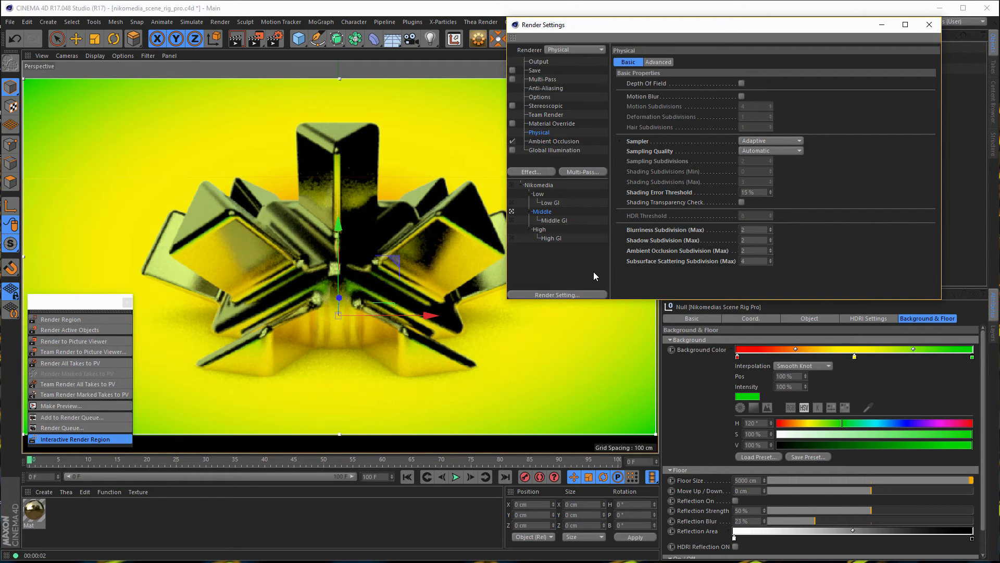
click(930, 29)
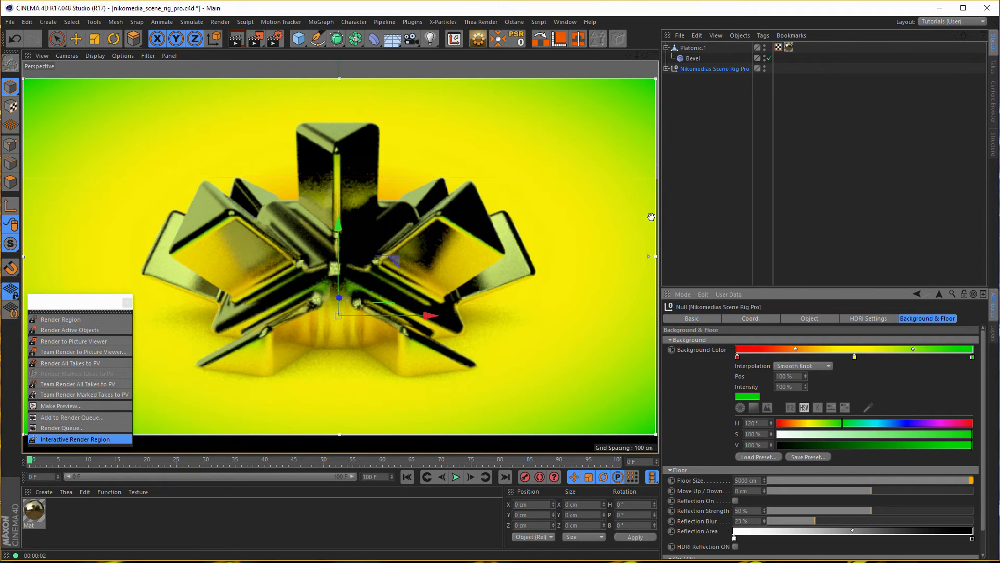
Step: Turn off the interactive render region, close the floating render palette and deselect the scene rig
click(99, 439)
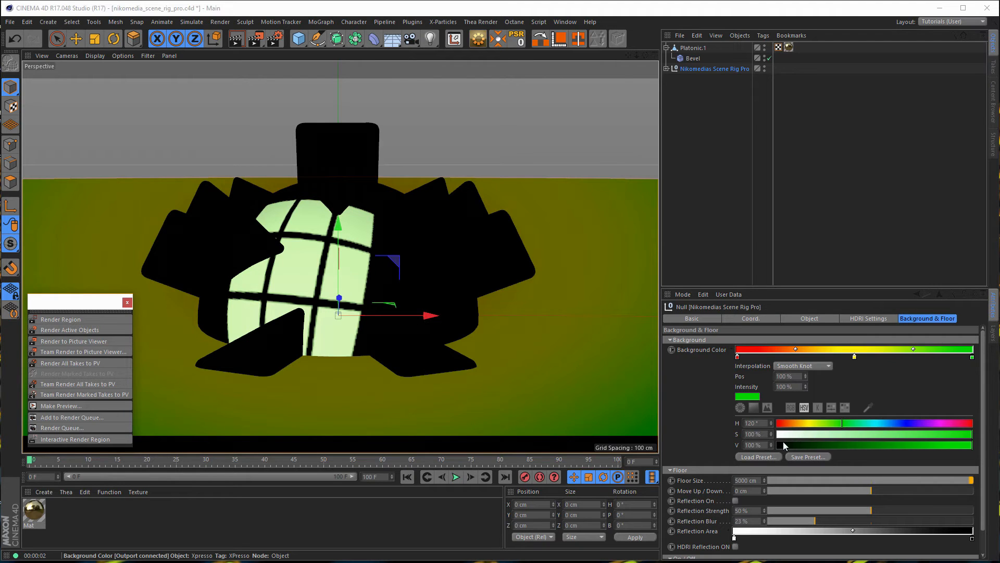
click(732, 350)
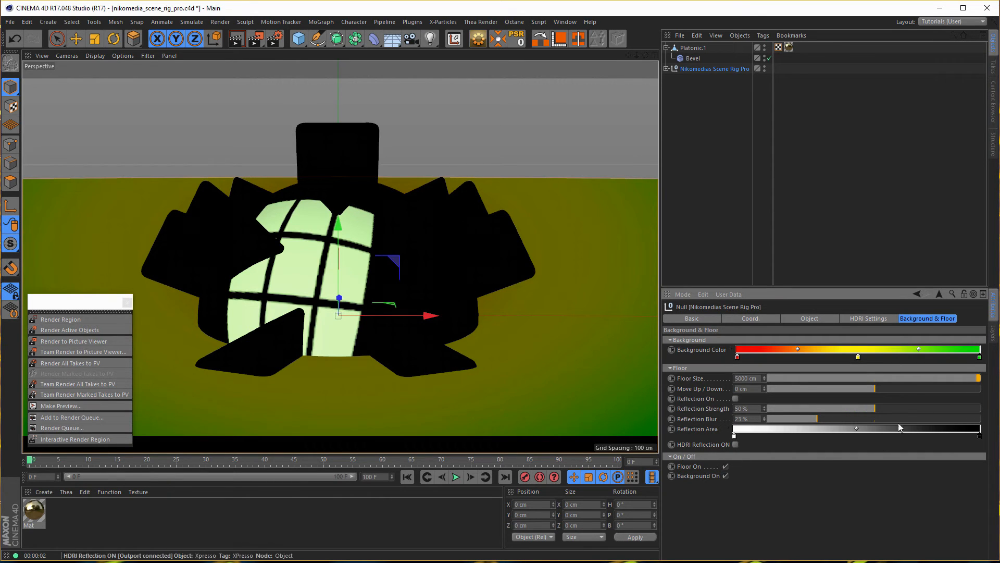
click(873, 319)
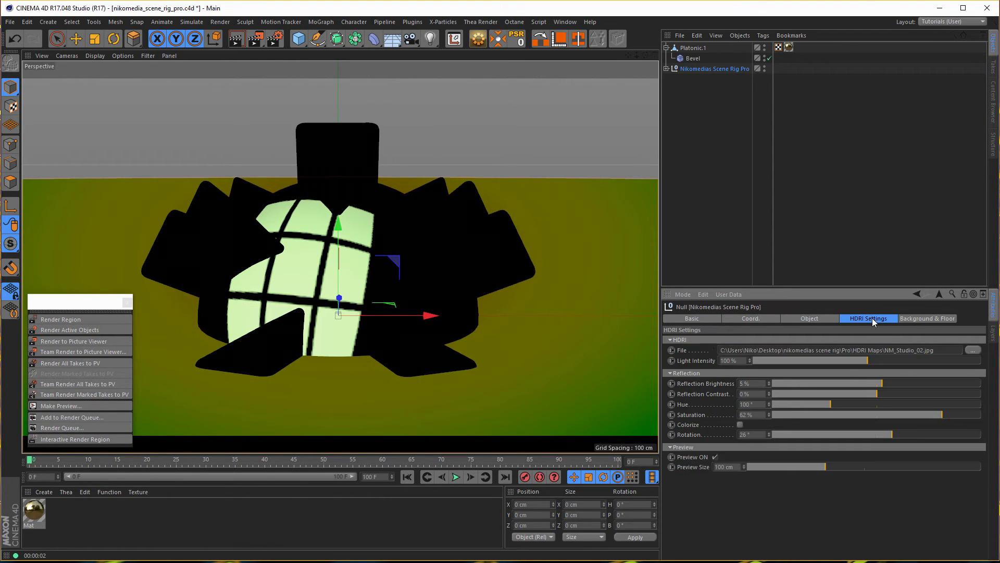
click(128, 303)
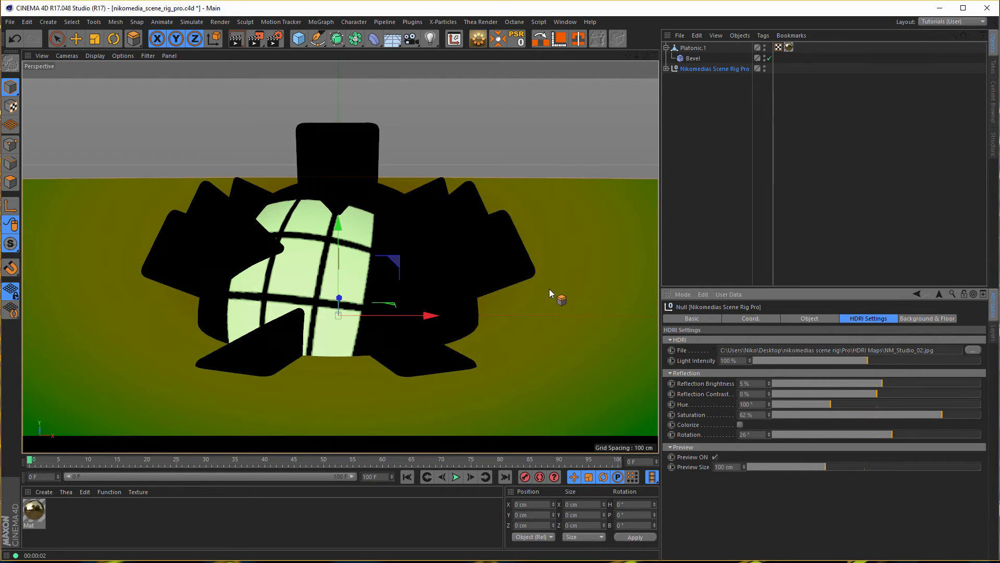
click(704, 118)
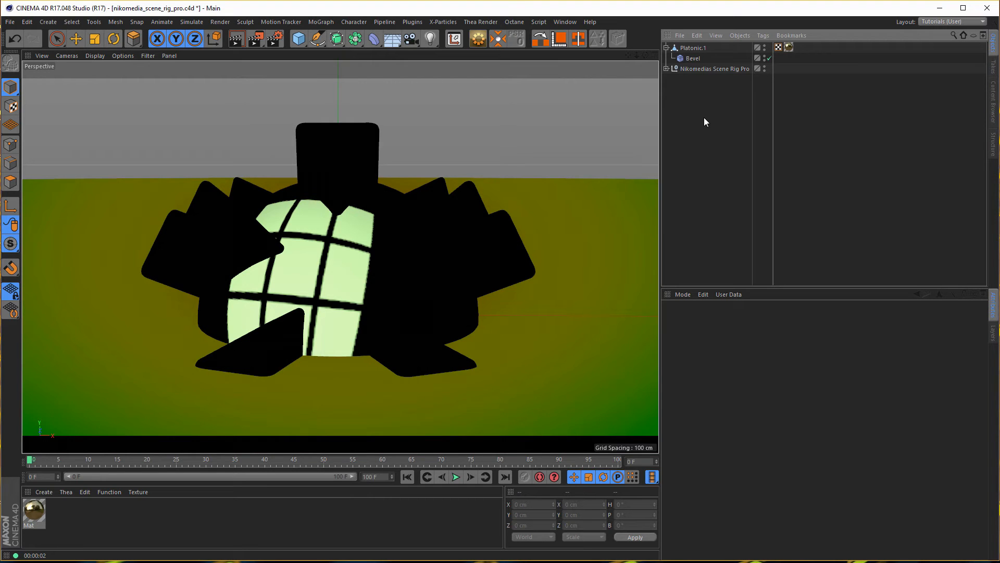
Step: Close the nikomedia_scene_rig_pro.c4d project without saving its changes
key(ctrl+F4)
key(Right)
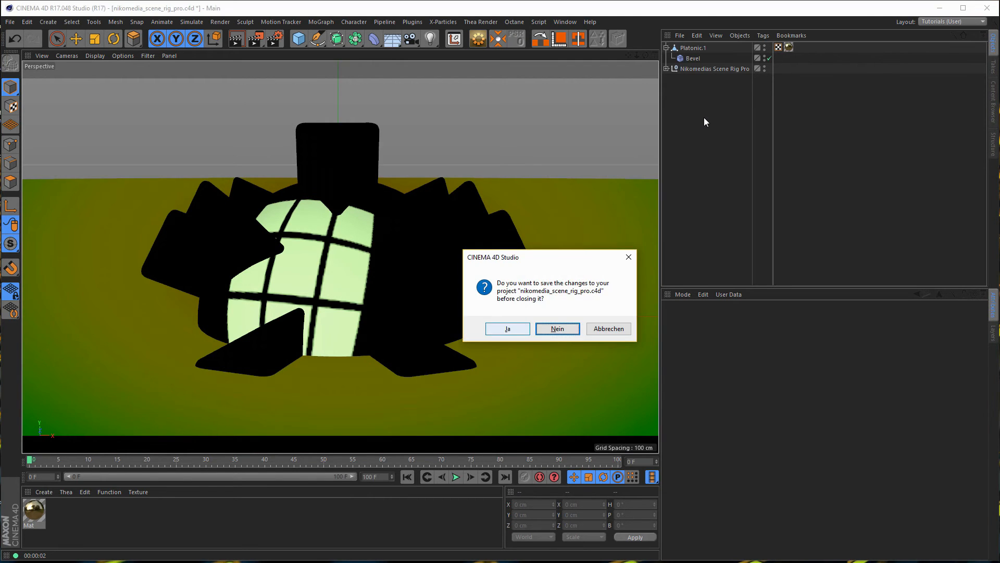
key(Return)
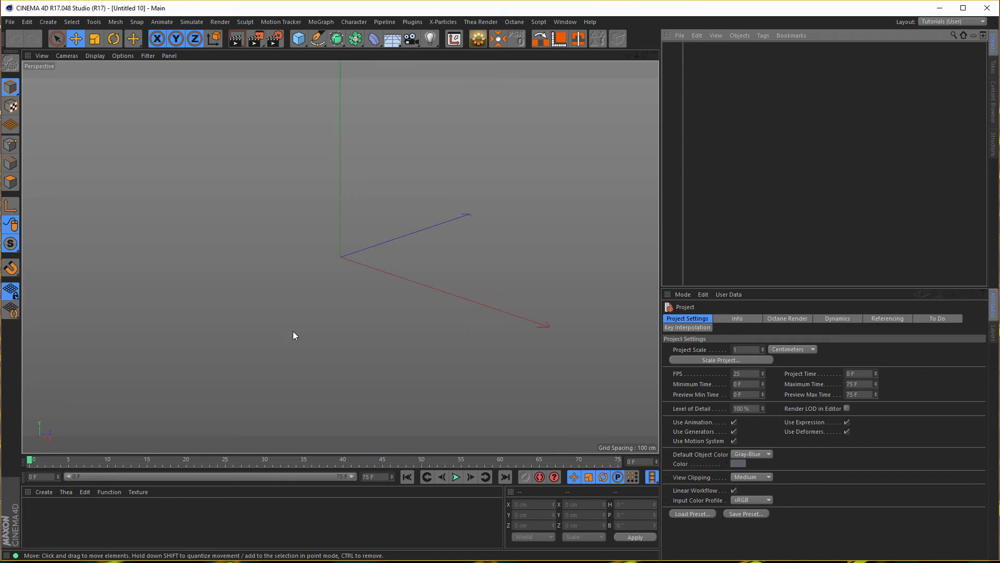
Step: Add a cube and stretch it to about 601 cm along X and 202 cm along Z
click(298, 38)
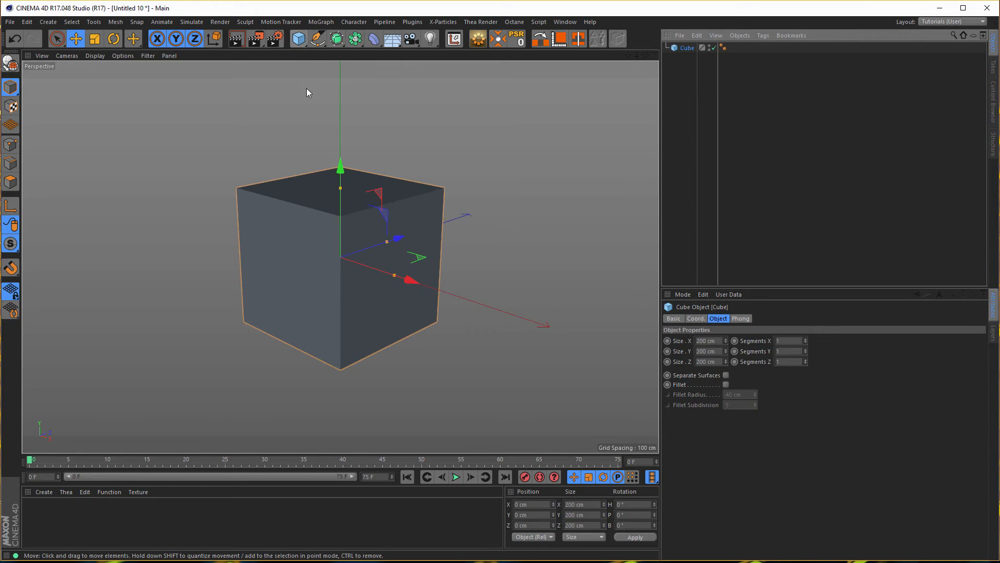
drag(394, 274, 546, 344)
drag(388, 242, 389, 243)
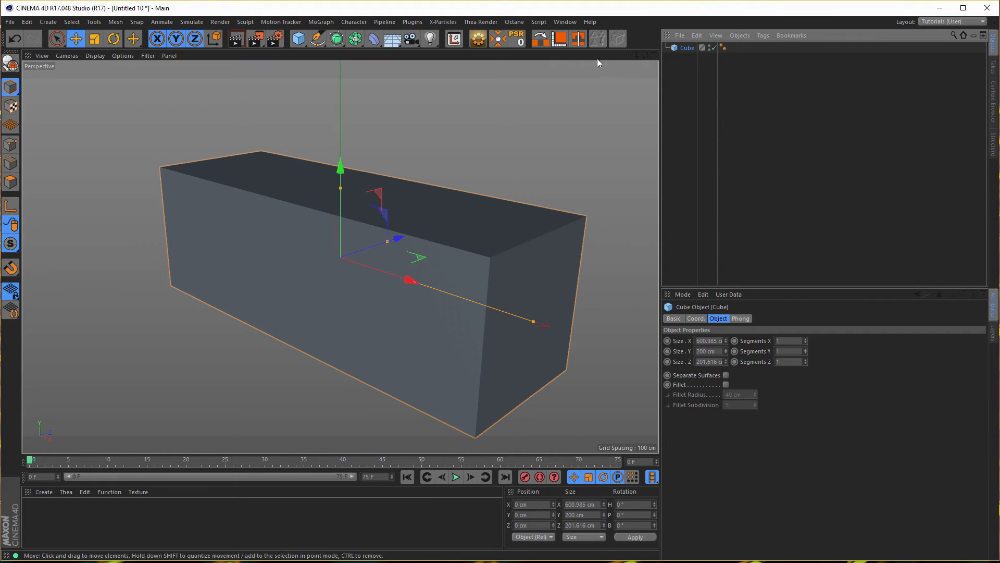
Step: Collapse the cube into a single polygon object and delete its two upper front points, leaving an L-shaped floor and wall
click(498, 42)
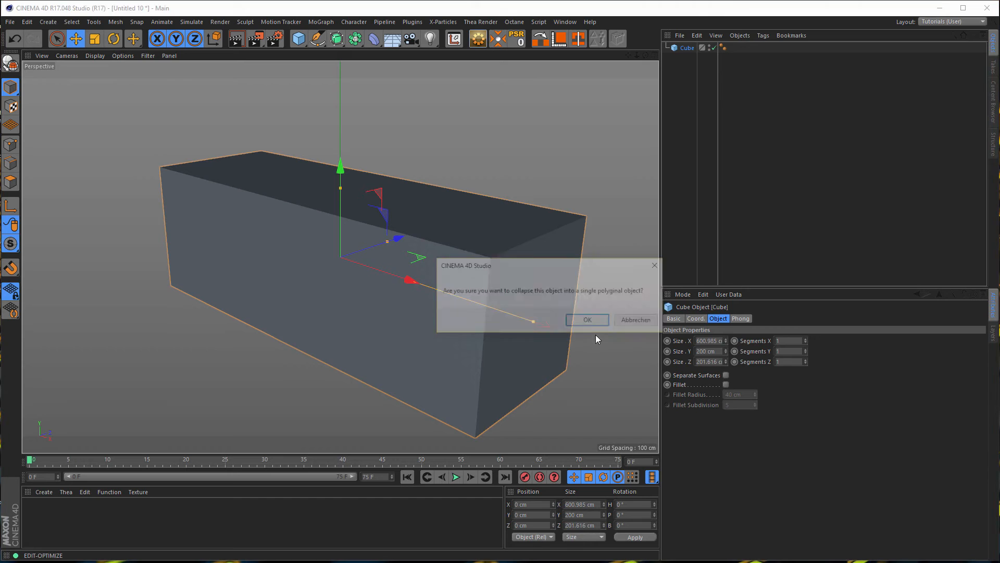
click(589, 320)
click(12, 145)
key(9)
click(158, 170)
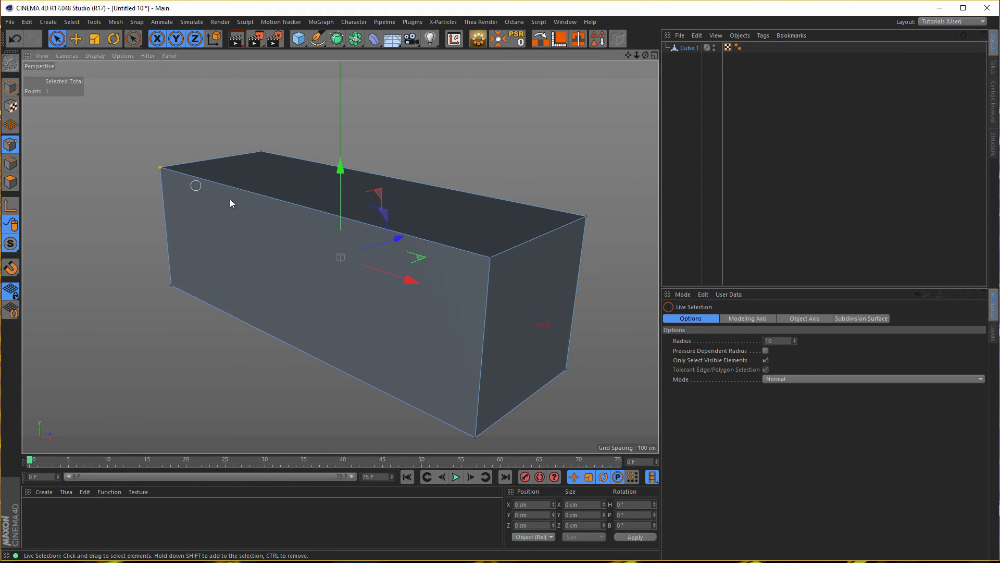
shift+click(487, 257)
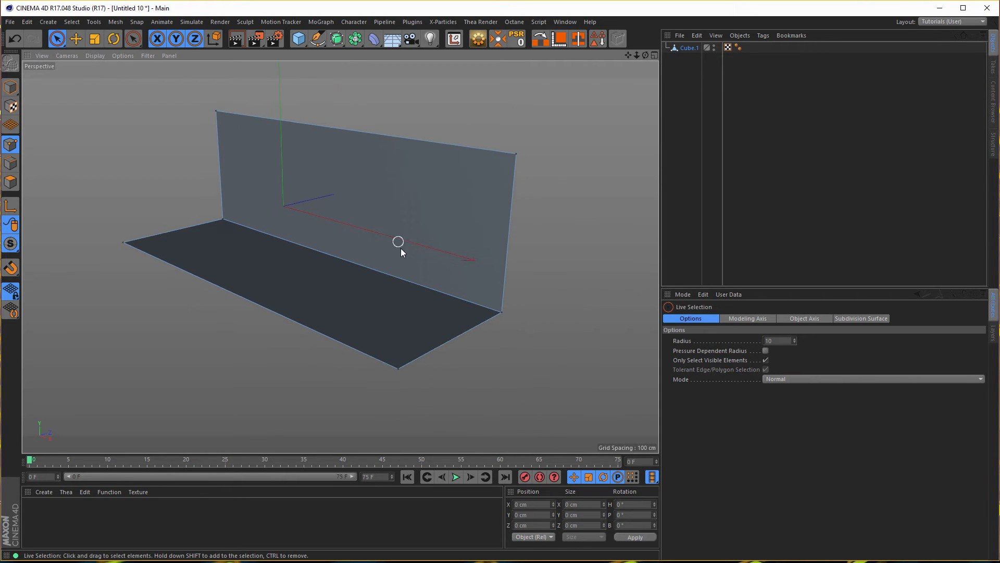
Step: Select the edge where the floor meets the back wall and store it as an edge selection tag
alt+drag(401, 249, 422, 266)
click(11, 163)
click(374, 276)
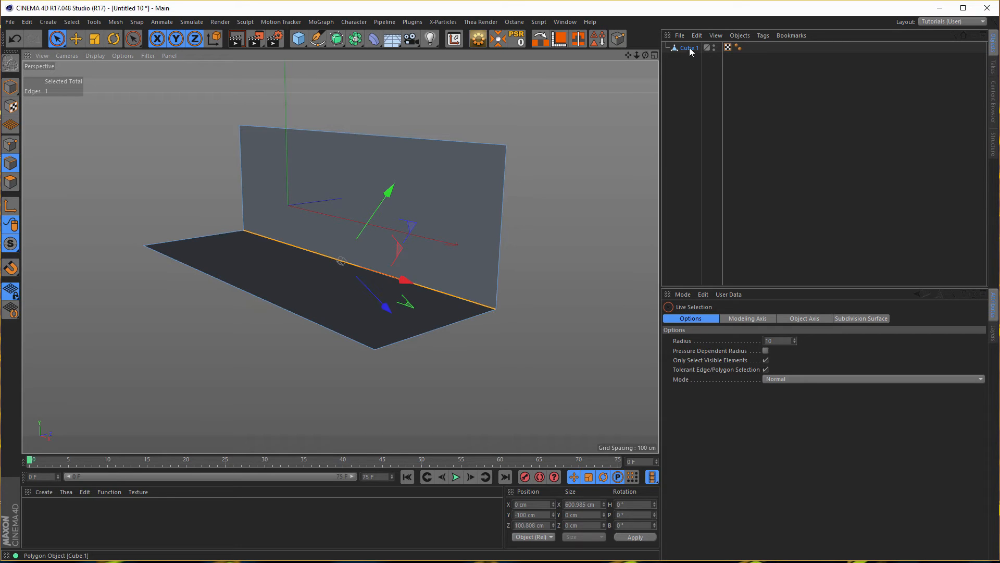
click(597, 39)
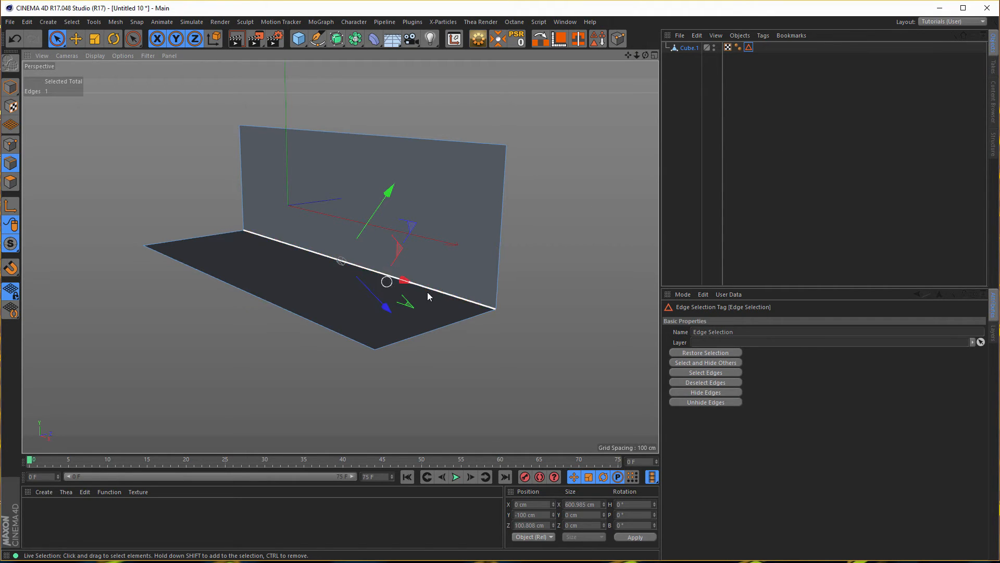
click(71, 23)
click(70, 23)
click(70, 22)
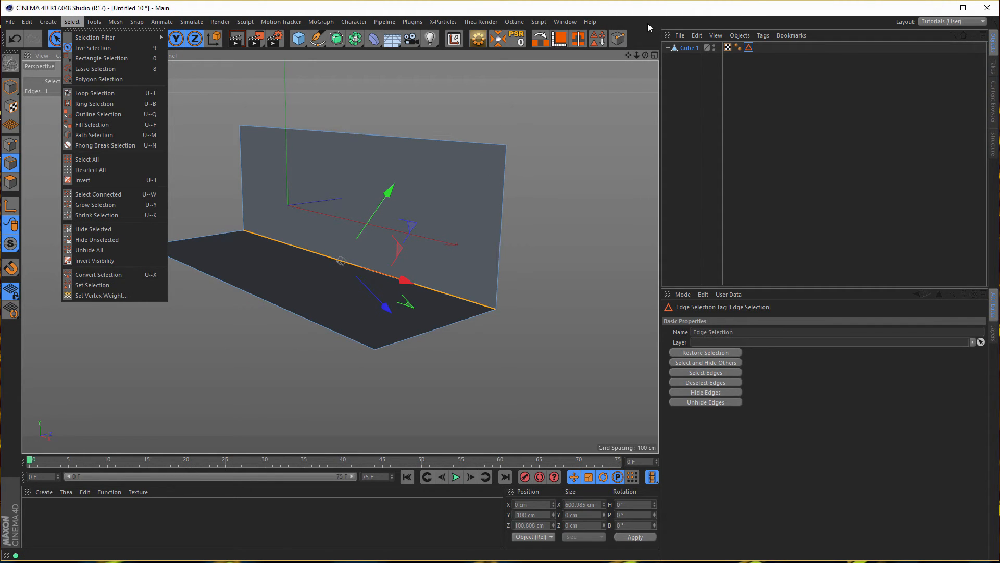
click(662, 17)
Step: Add a Bevel deformer as a child of the L-shaped object and switch to model mode
scroll(336, 238, up, 3)
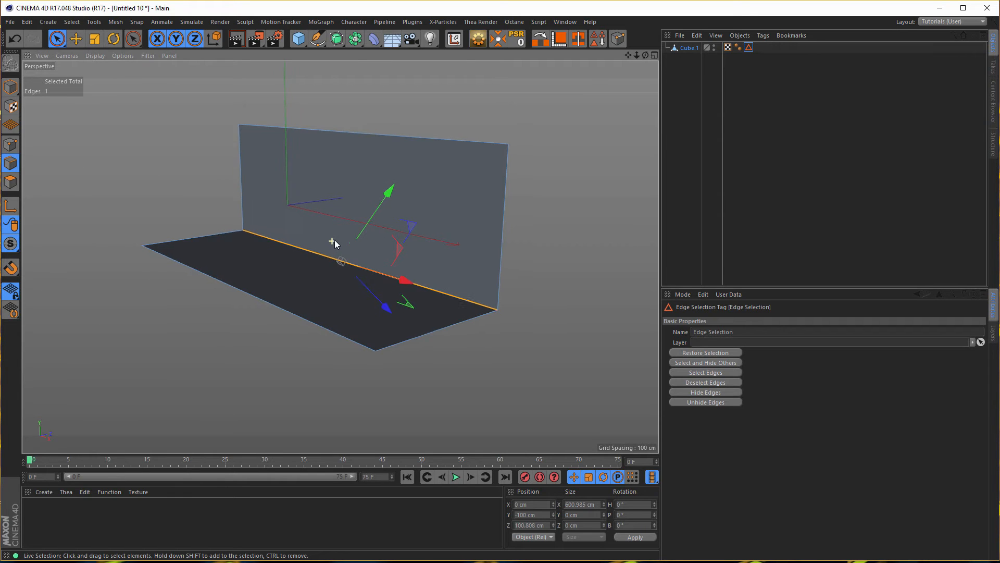
click(374, 38)
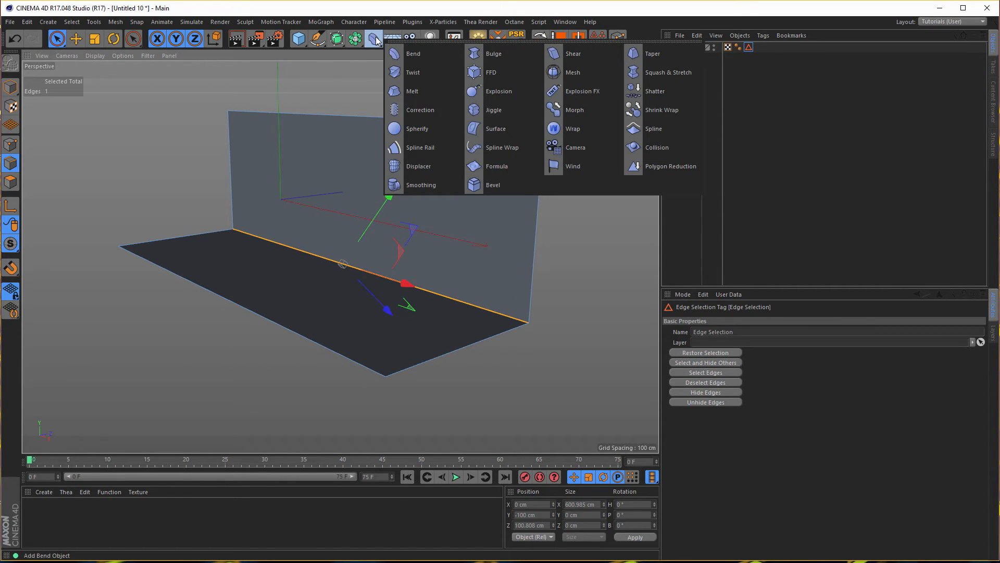
shift+click(495, 187)
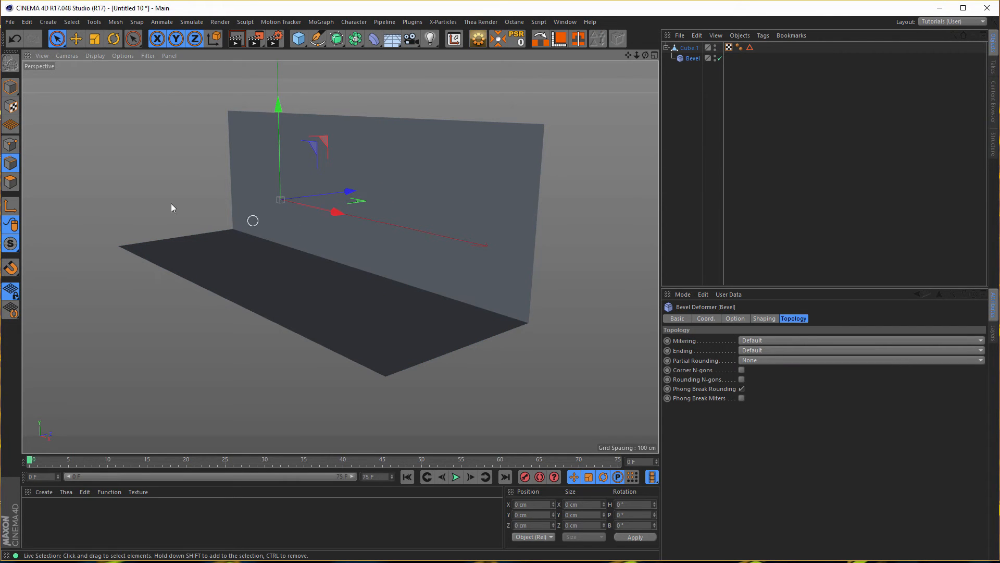
click(10, 87)
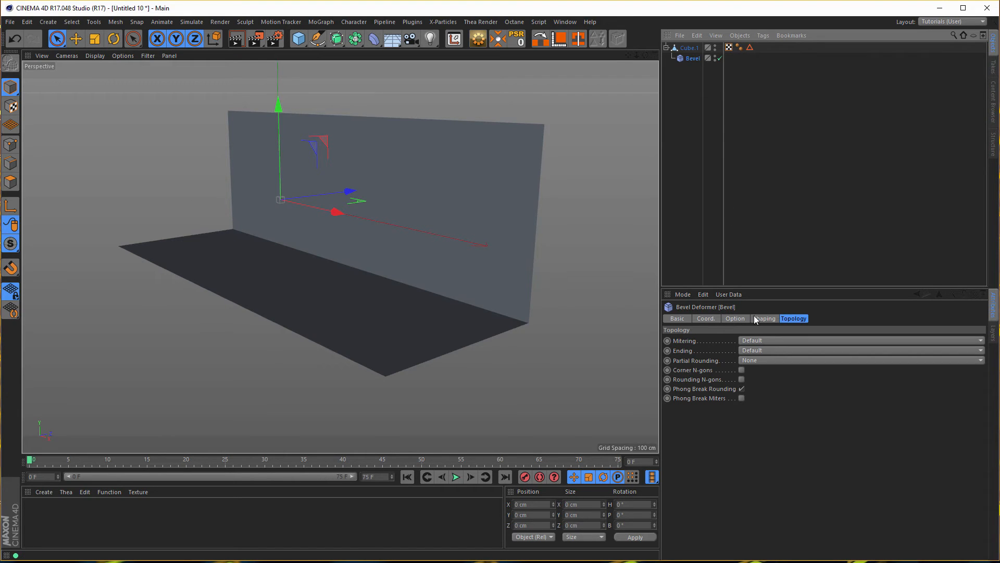
Step: Restrict the Bevel deformer to the stored edge selection, with an offset of 84 cm and a subdivision of 12
click(736, 319)
drag(750, 48, 724, 367)
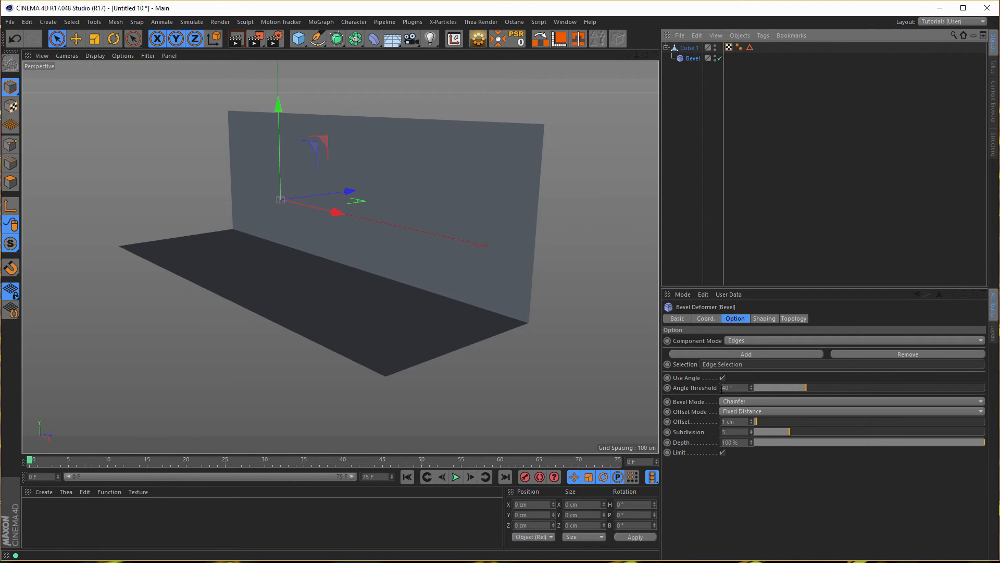
drag(750, 422, 949, 421)
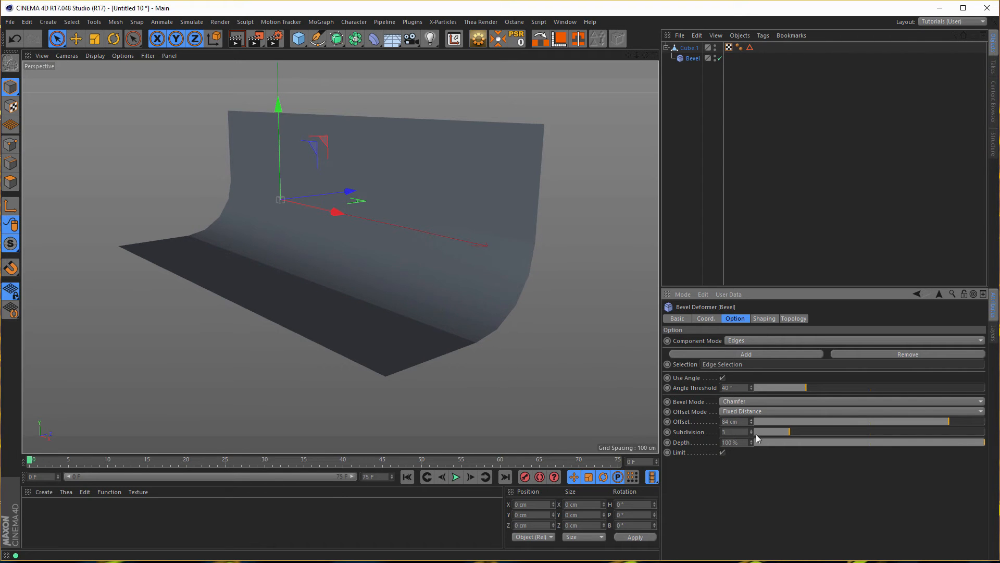
drag(799, 432, 866, 438)
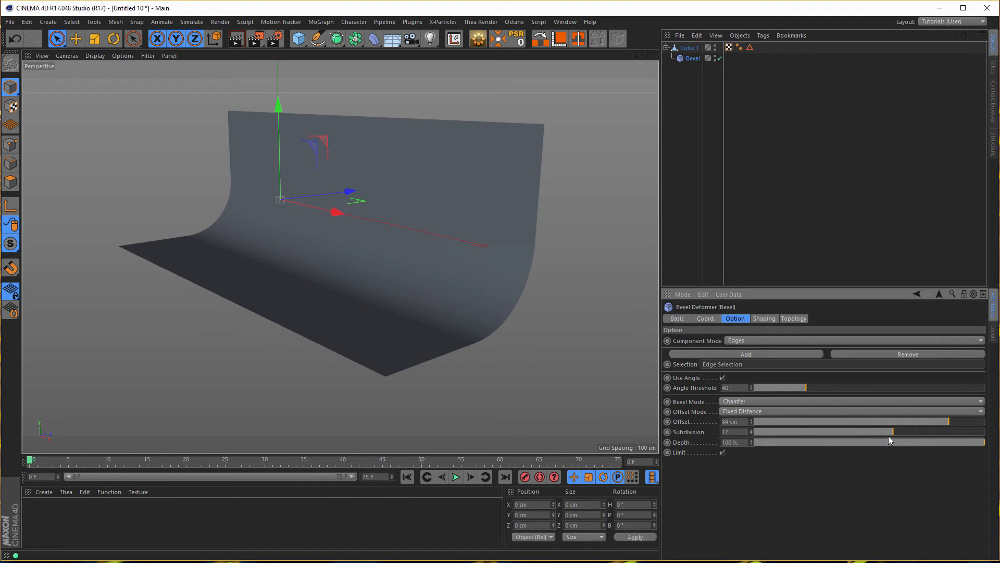
Step: Enlarge the backdrop by moving its front floor edge out to about 307 cm depth and its top wall edge up to about 265 cm height
alt+drag(447, 365, 397, 330)
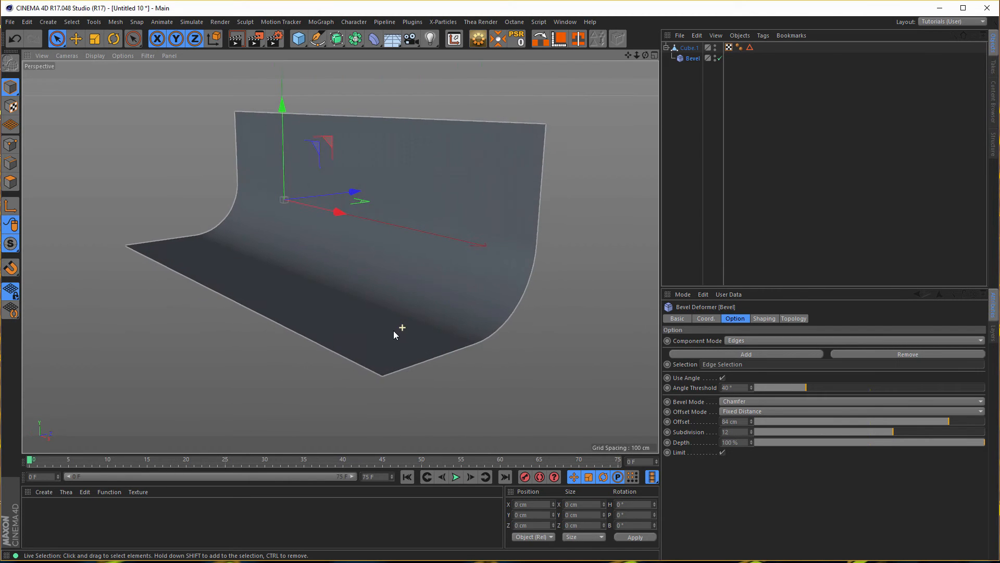
alt+drag(467, 307, 482, 330)
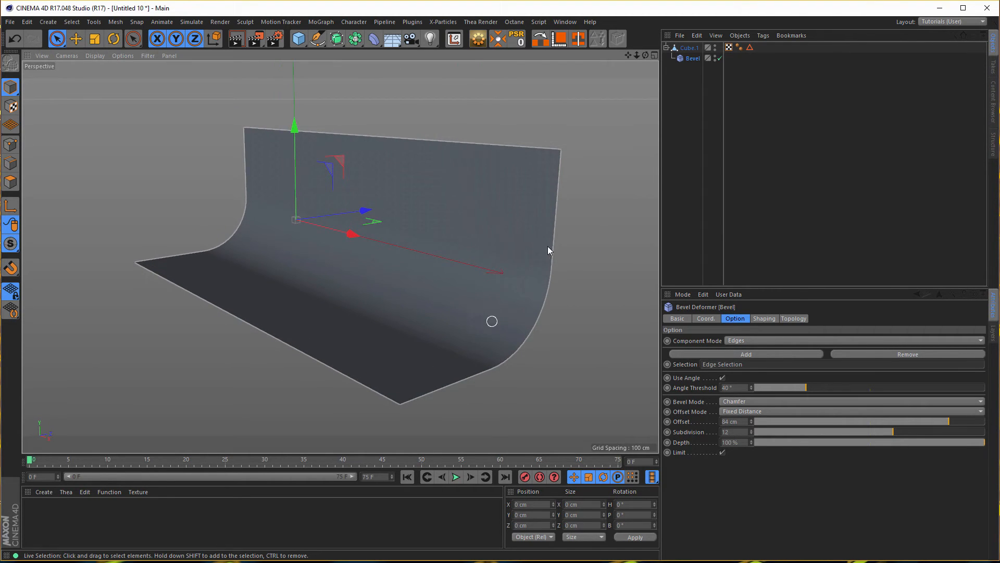
click(689, 48)
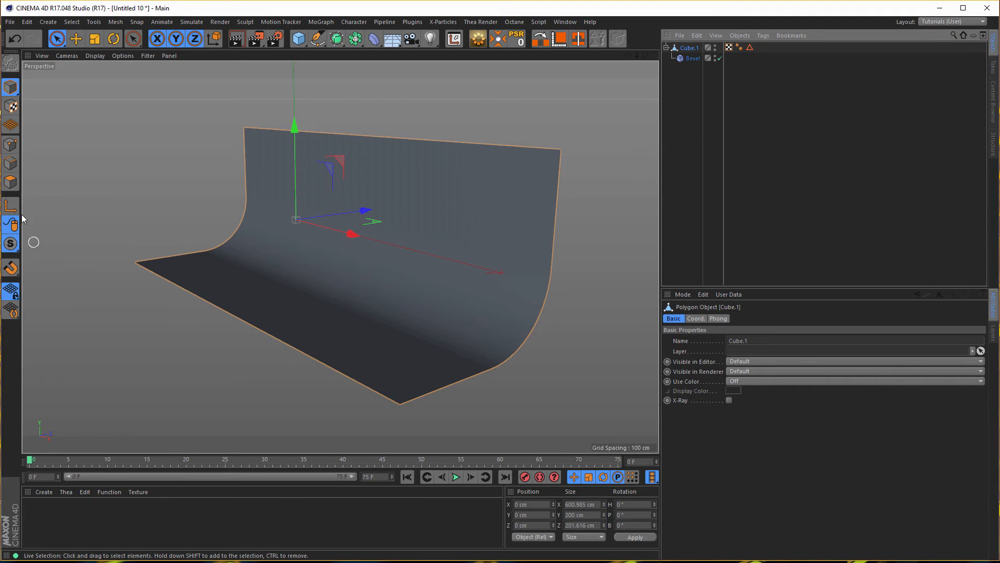
click(10, 163)
click(267, 330)
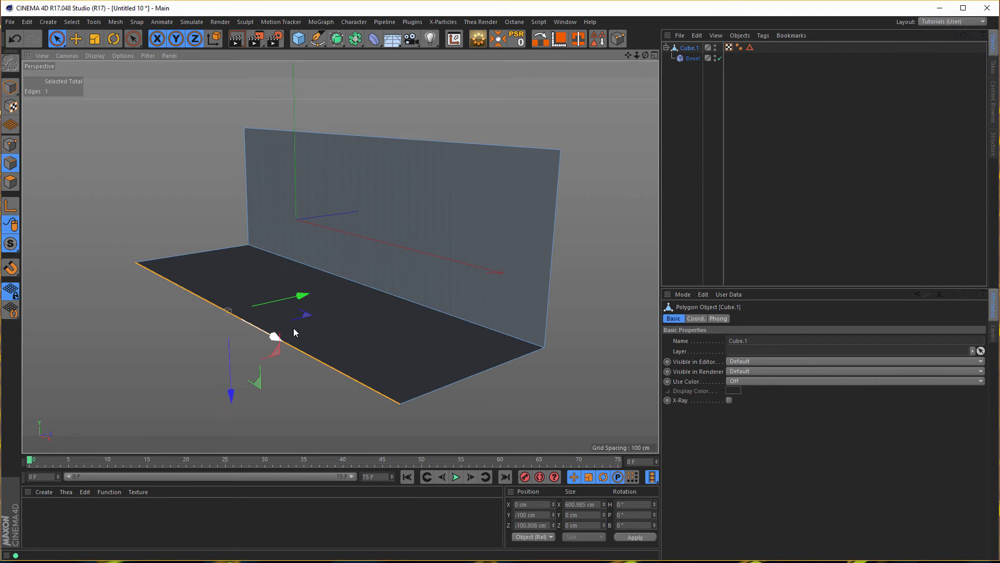
drag(304, 296, 230, 320)
click(415, 139)
drag(358, 225, 358, 175)
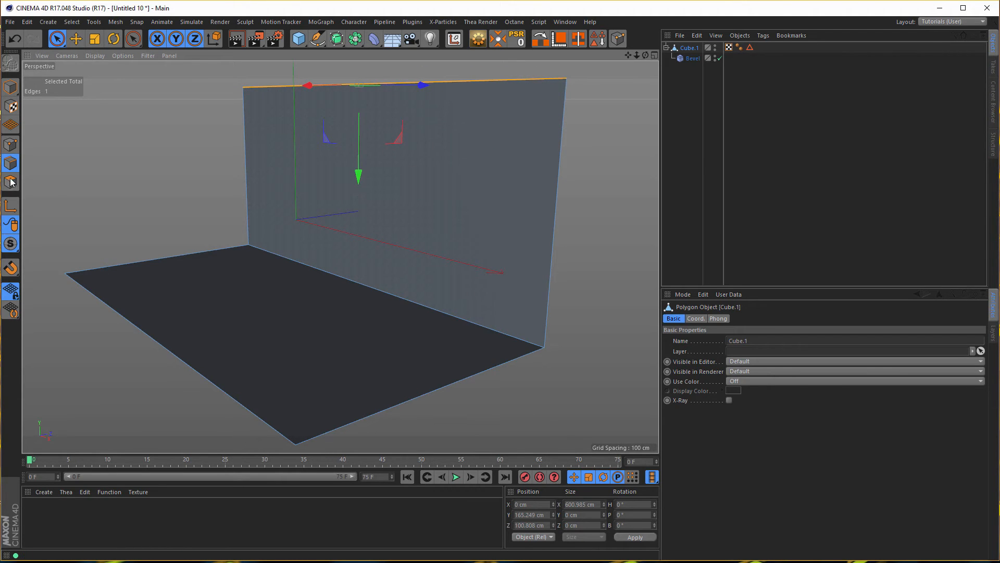
click(10, 87)
alt+drag(270, 294, 307, 315)
Step: Turn off Phong Break Rounding in the Bevel deformer's topology settings and inspect the backdrop's shading
click(686, 58)
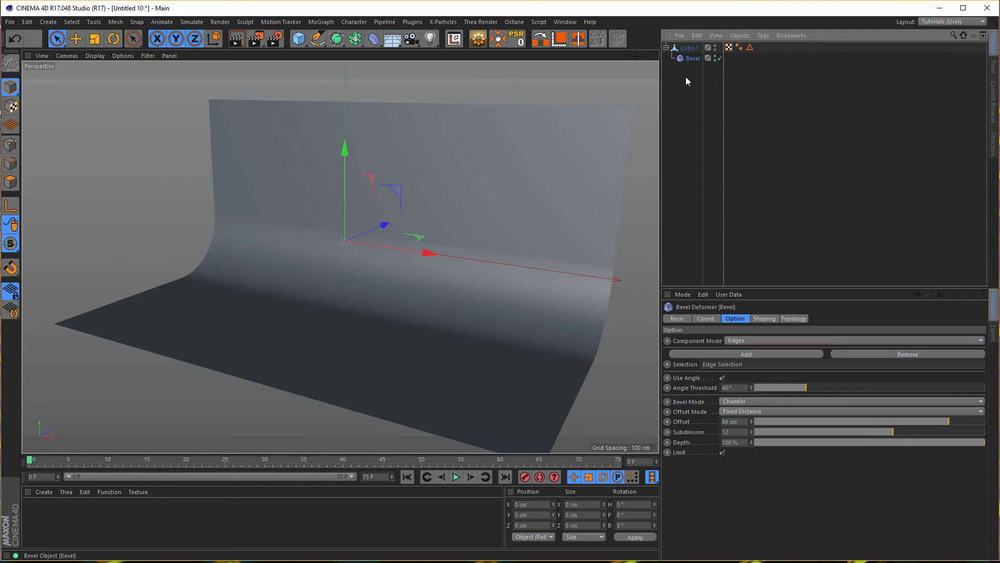
click(790, 319)
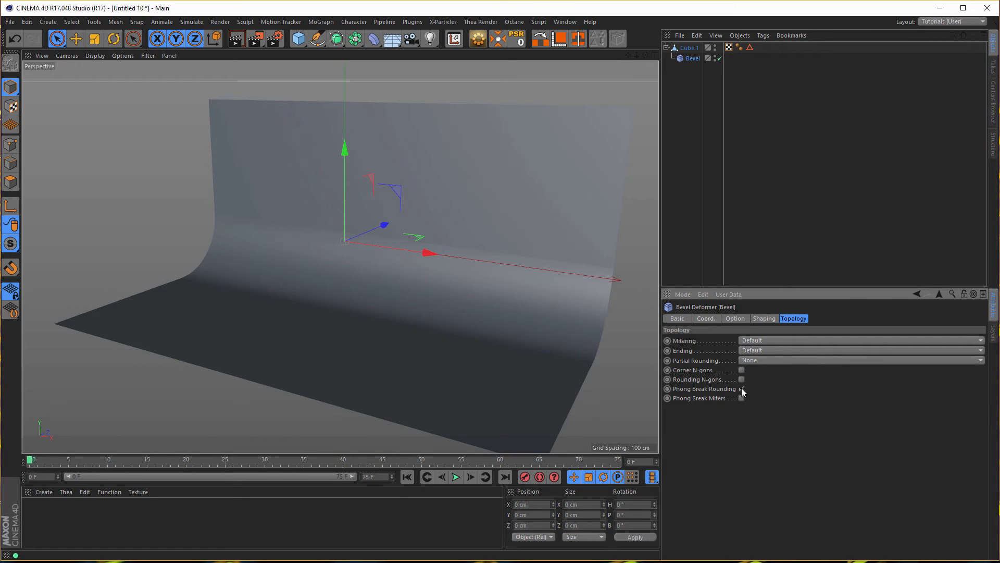
click(580, 233)
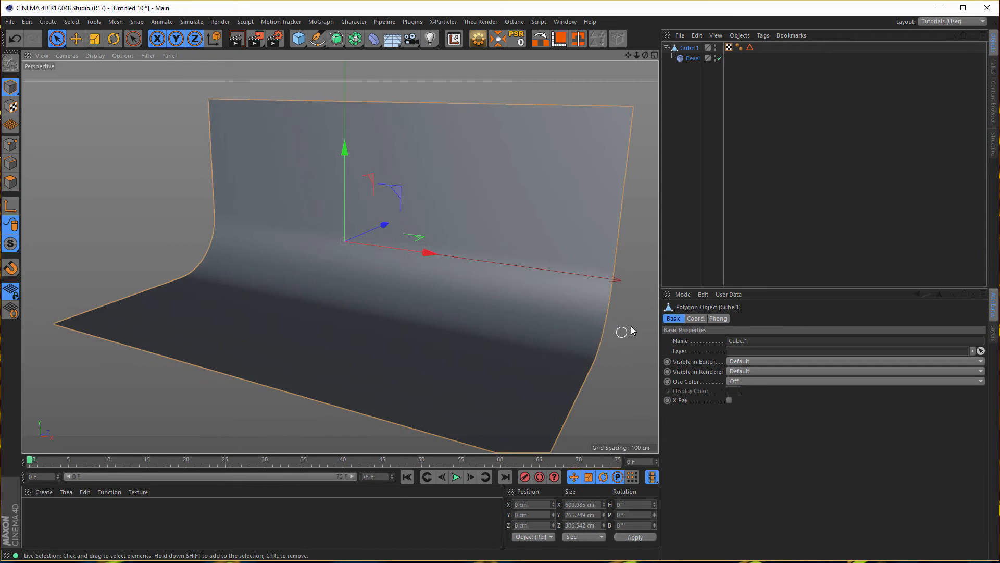
alt+drag(405, 311, 371, 309)
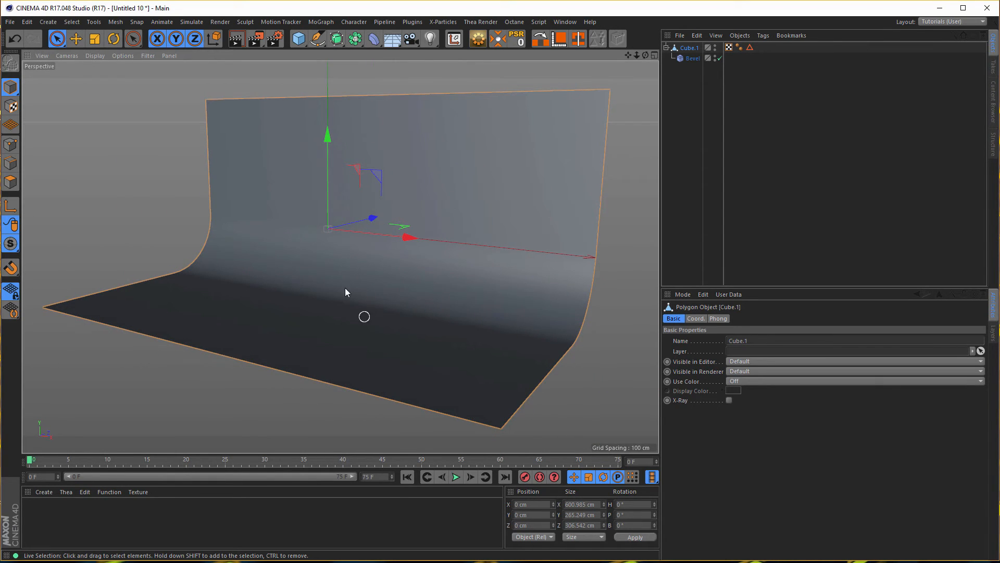
Step: Add a sphere with a radius of 50 cm to the scene
click(299, 38)
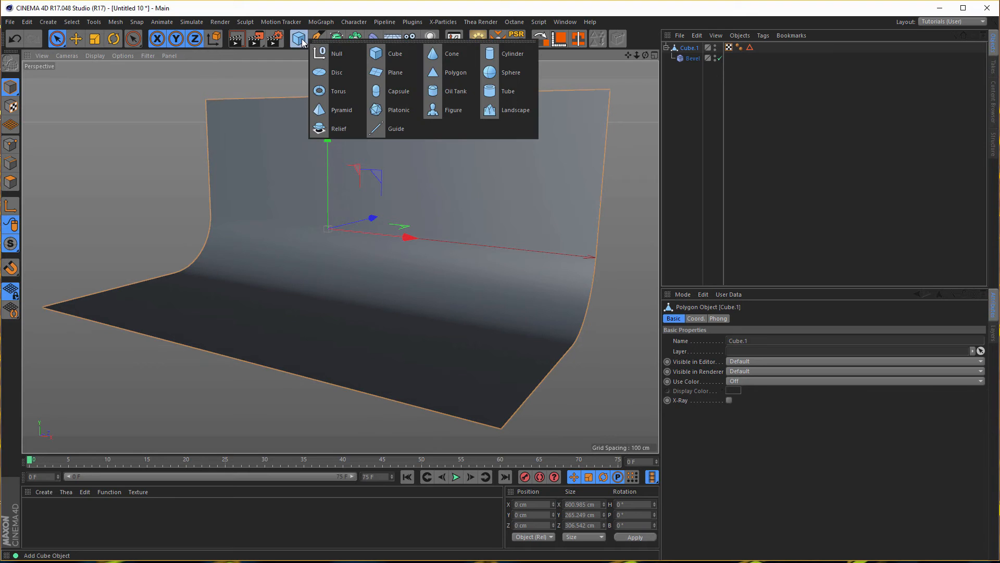
click(511, 74)
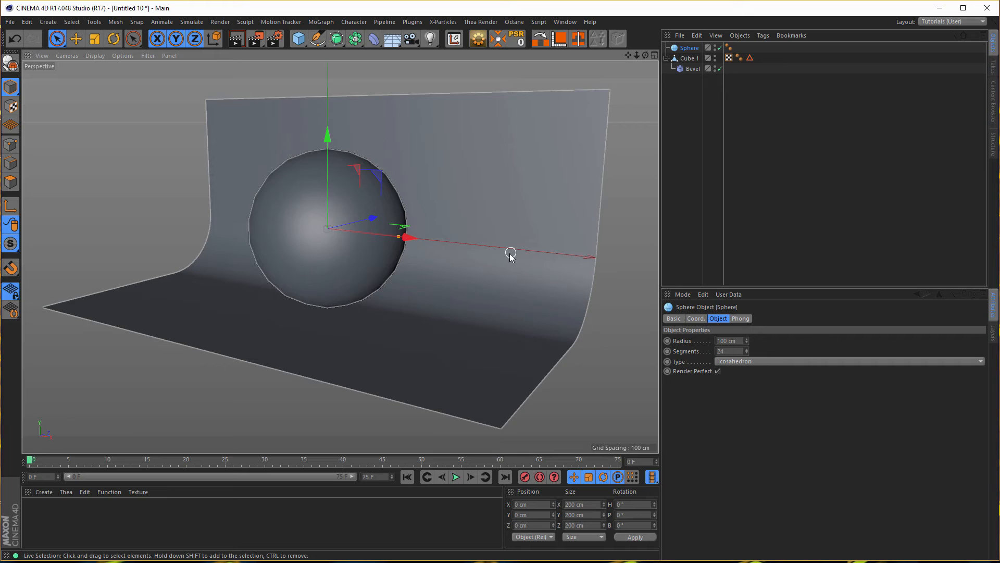
click(742, 340)
text(50)
key(Return)
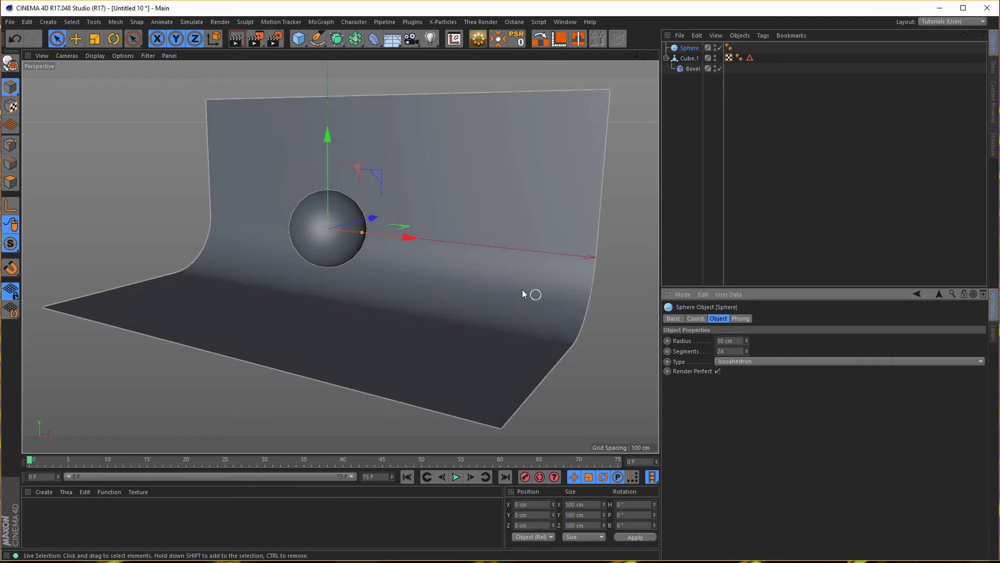
Step: Move the backdrop about 46 cm backward along Z, away from the sphere
scroll(367, 257, down, 1)
alt+middle_drag(364, 259, 351, 298)
alt+drag(351, 298, 417, 276)
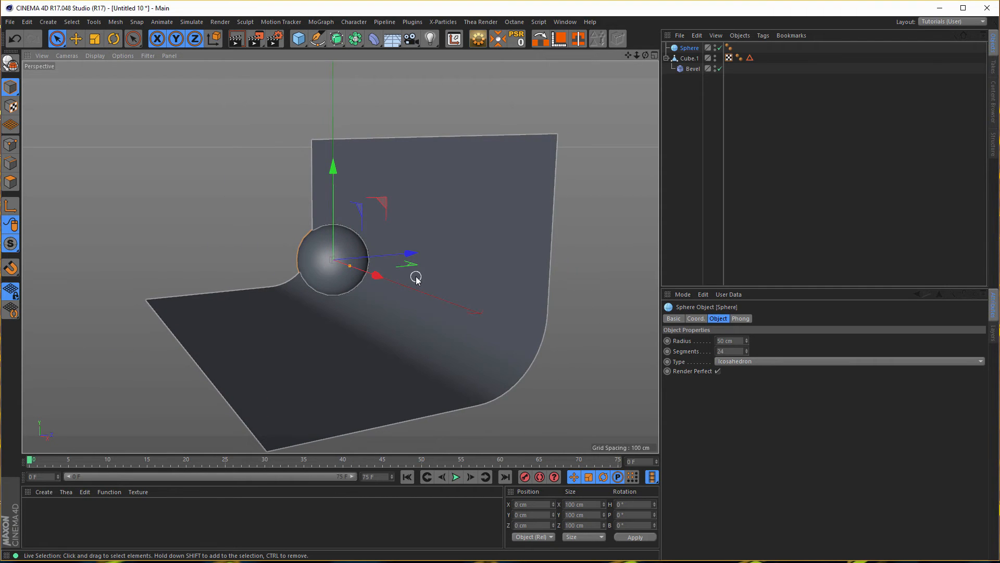
click(690, 57)
drag(412, 251, 437, 254)
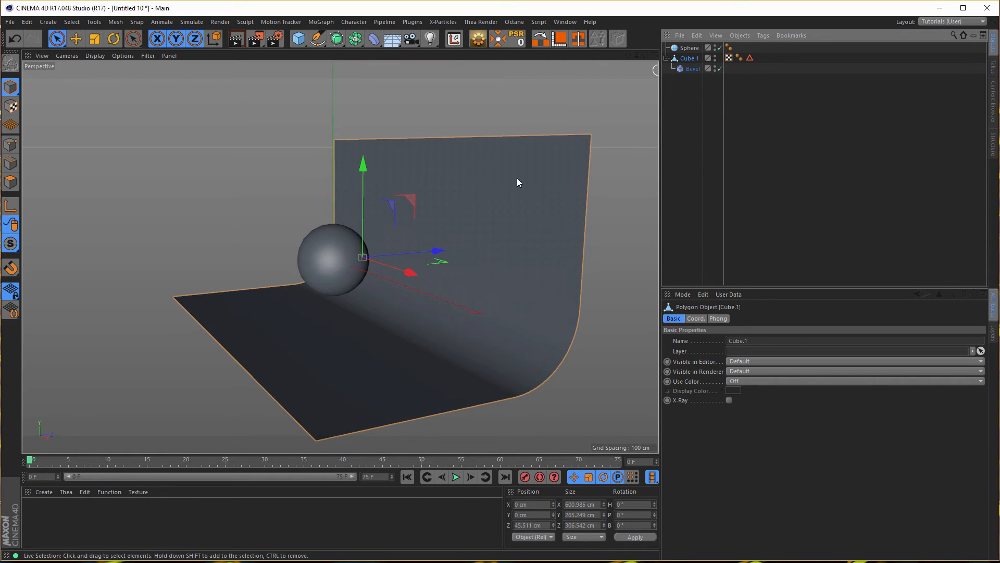
Step: Extend the backdrop's wall upward to about 299 cm height and its floor forward to about 392 cm depth
click(9, 165)
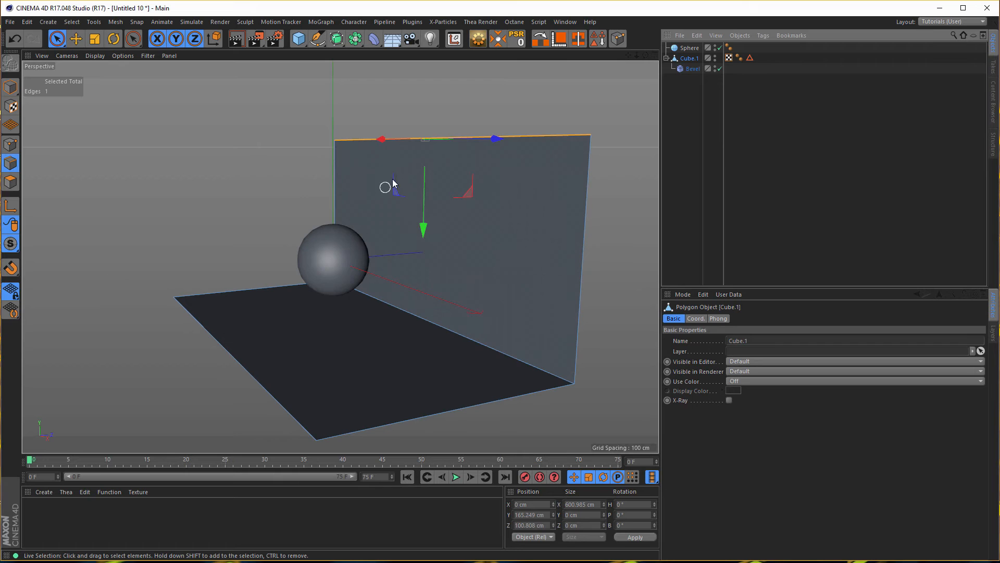
drag(420, 227, 424, 198)
click(235, 359)
drag(311, 334, 233, 349)
click(10, 87)
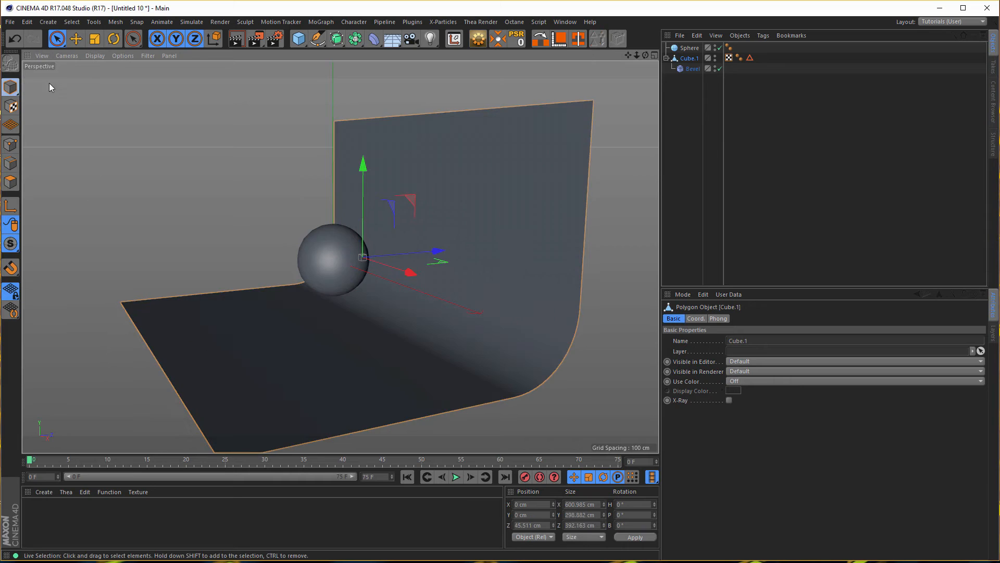
Step: Scale the backdrop along its X axis to a width of about 793 cm
click(94, 39)
drag(413, 274, 433, 294)
alt+drag(369, 270, 319, 266)
drag(428, 271, 316, 264)
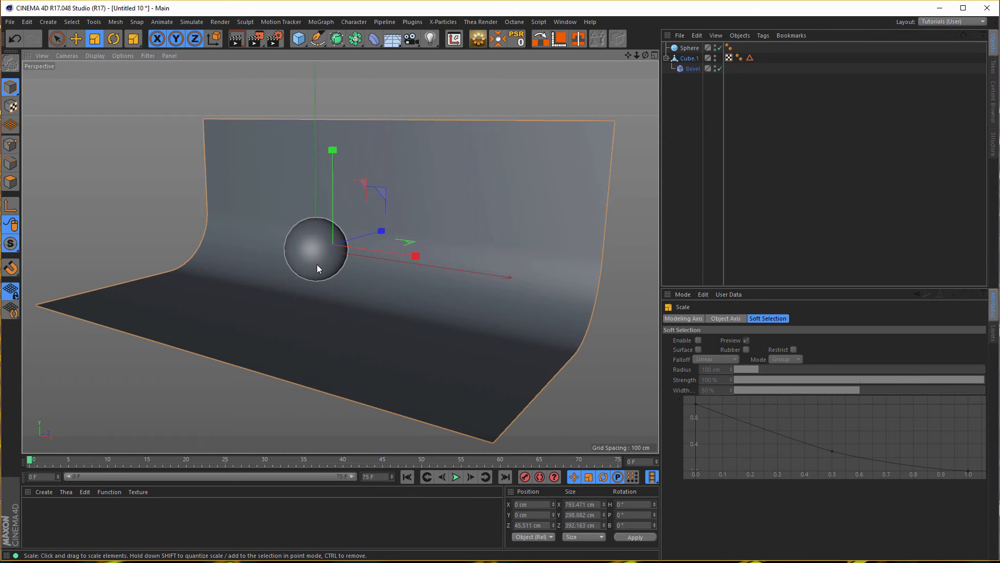
alt+drag(324, 265, 333, 257)
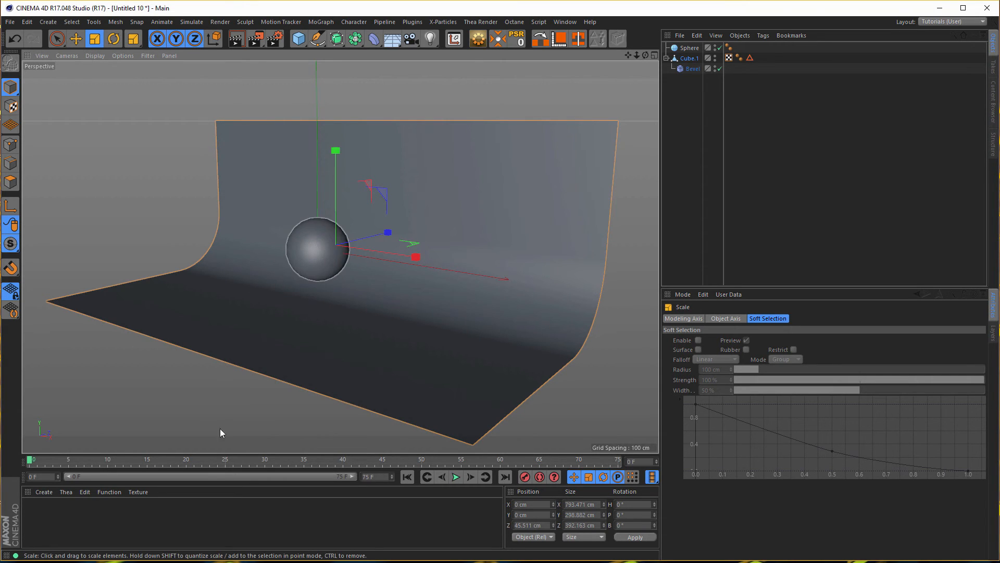
Step: Create a new material, disable its Color channel and delete the default specular layer from its Reflectance
double_click(90, 526)
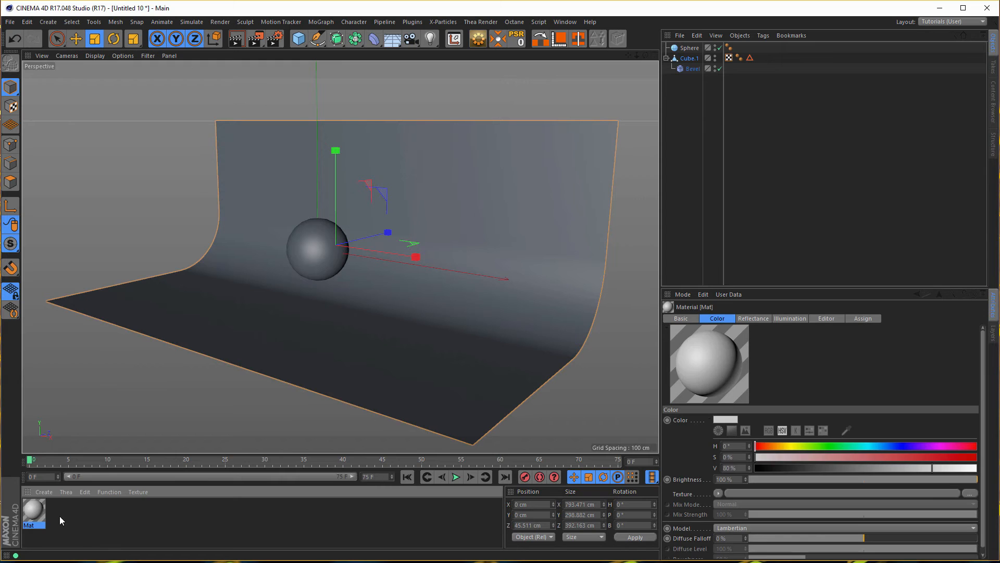
double_click(33, 512)
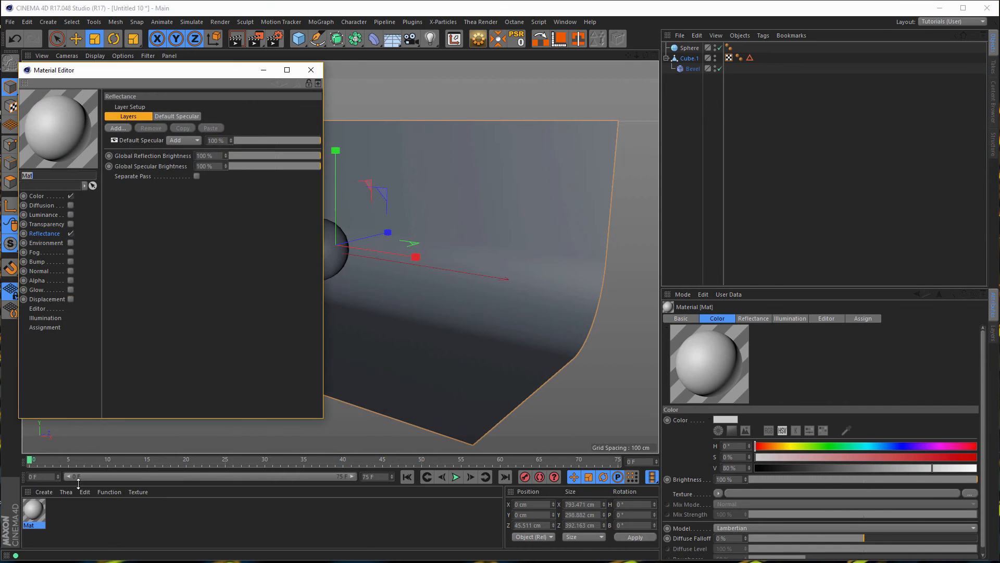
click(71, 196)
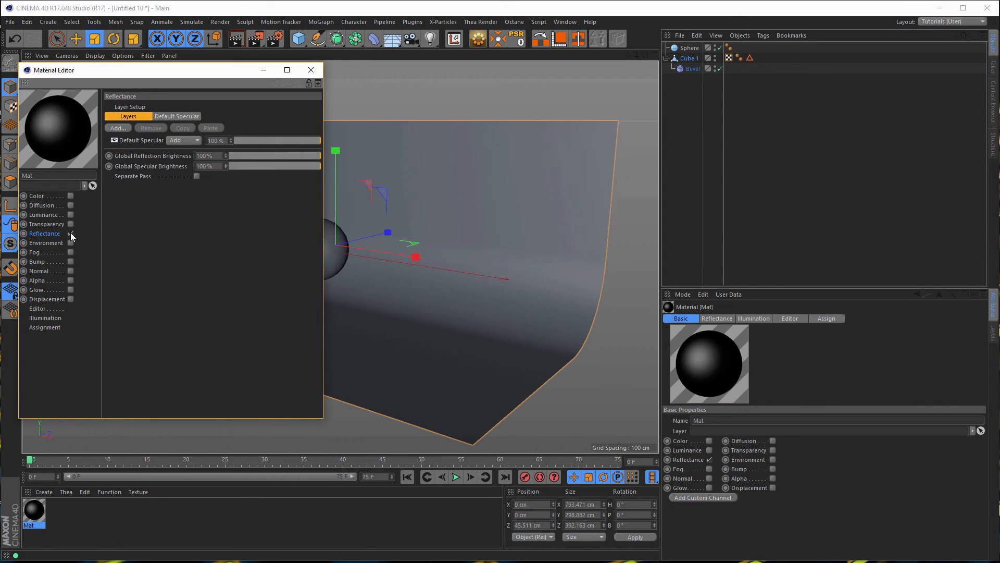
click(134, 140)
key(Delete)
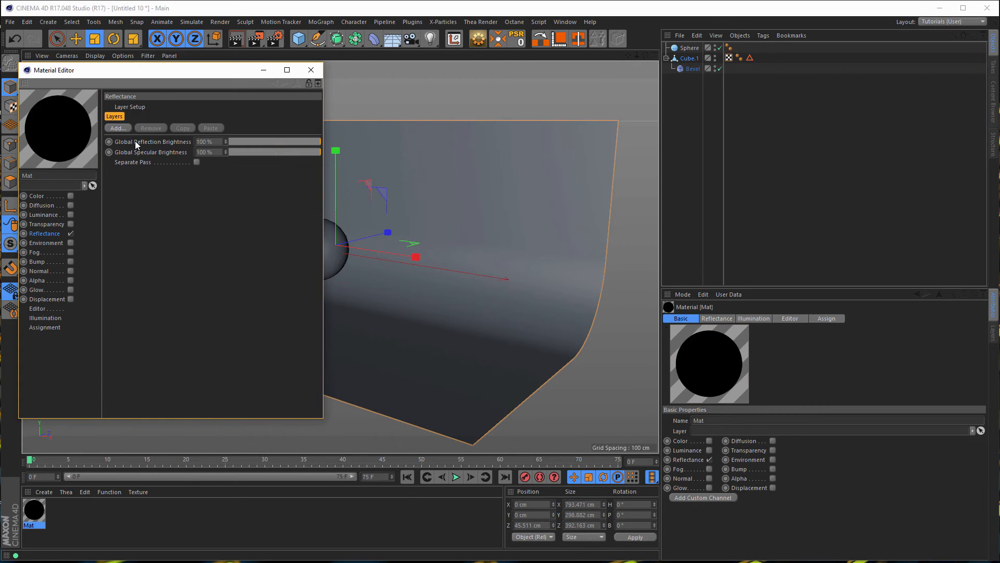
Step: Add a GGX reflectance layer to the material with specular strength and bump strength both at 0%
click(124, 131)
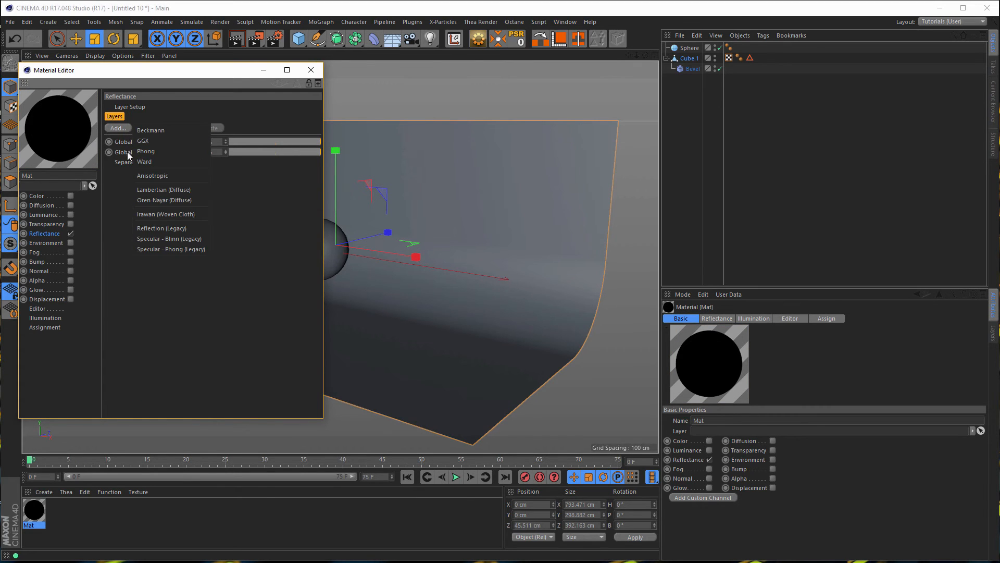
click(154, 142)
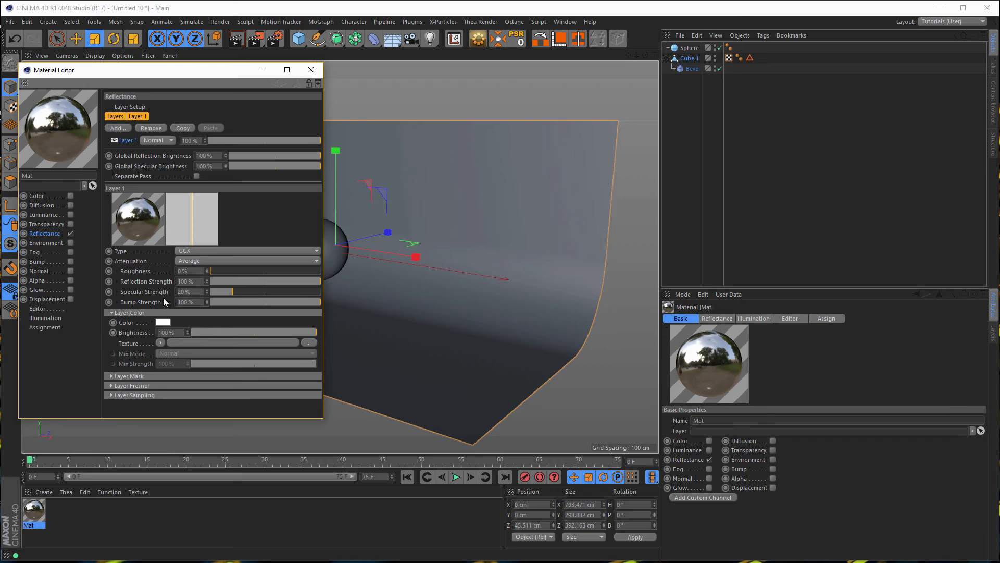
drag(232, 293, 192, 304)
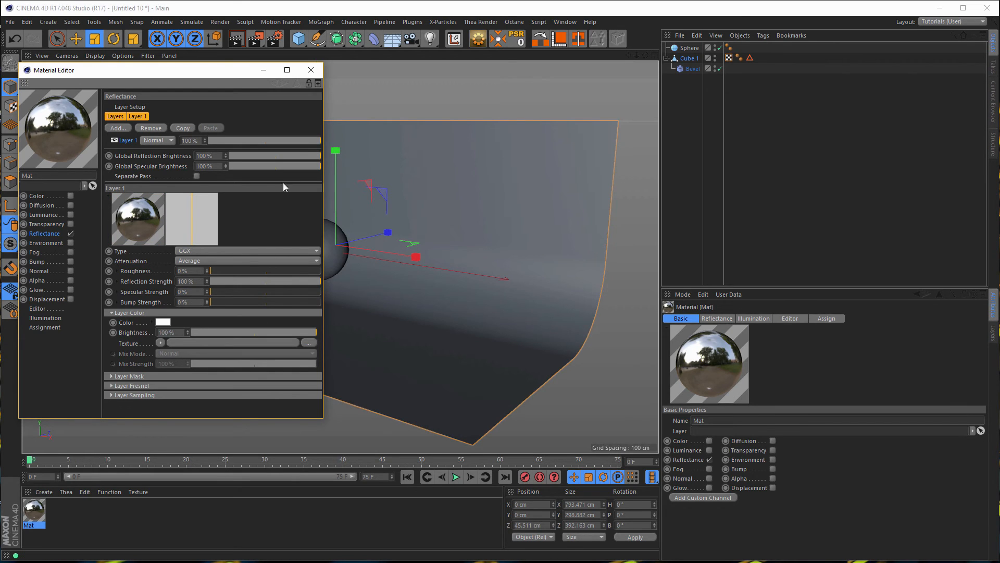
click(311, 69)
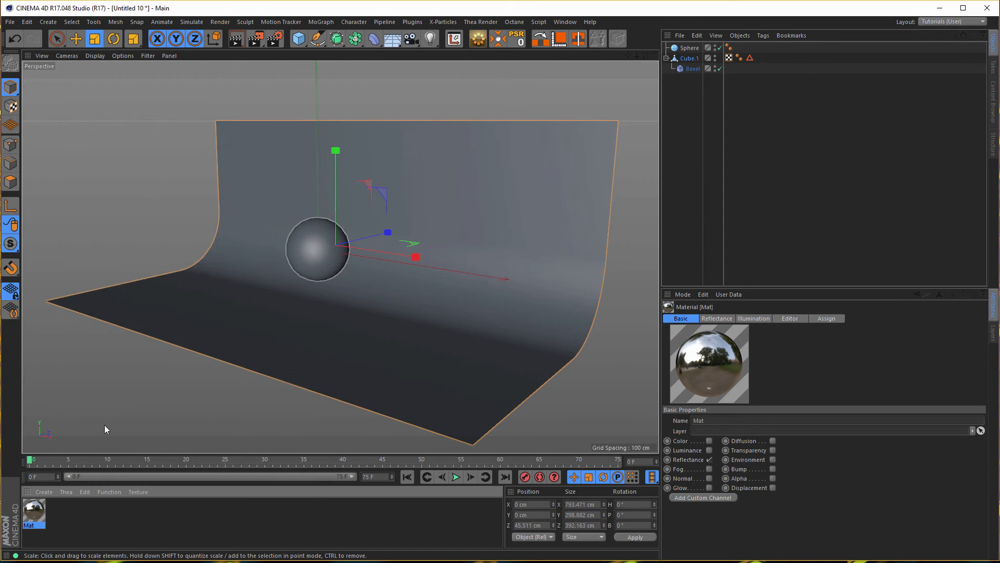
Step: Apply the reflective material to the sphere in front of the backdrop
drag(37, 513, 310, 271)
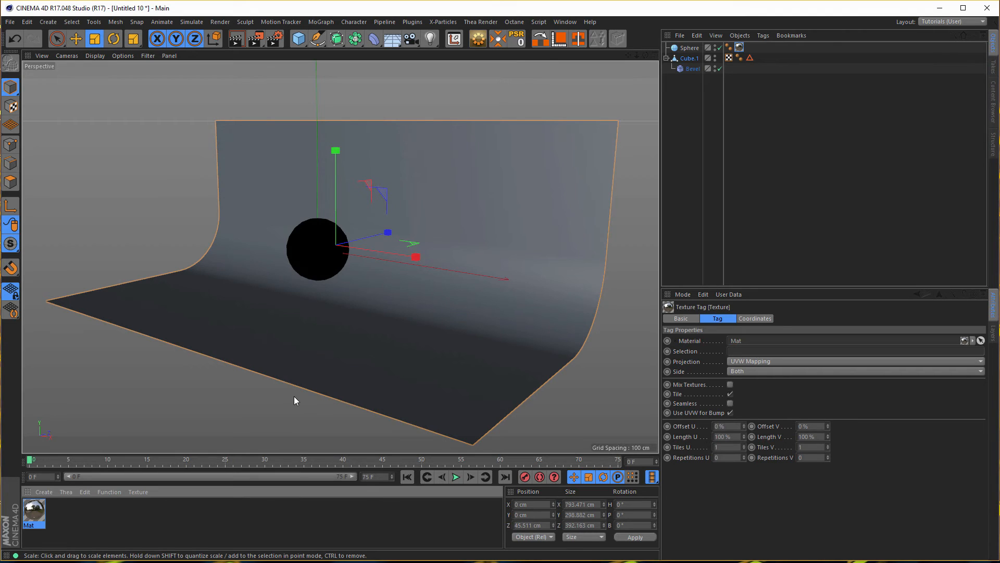
alt+middle_drag(324, 263, 327, 252)
alt+drag(327, 251, 329, 256)
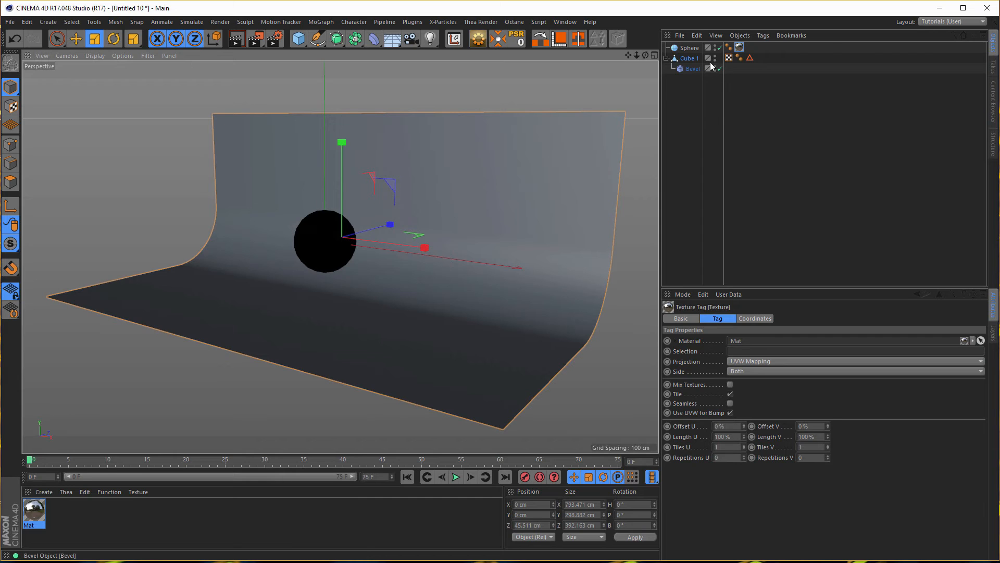
Step: Place the sphere below the backdrop in the object hierarchy and add a Bake Texture tag to it
drag(691, 47, 686, 71)
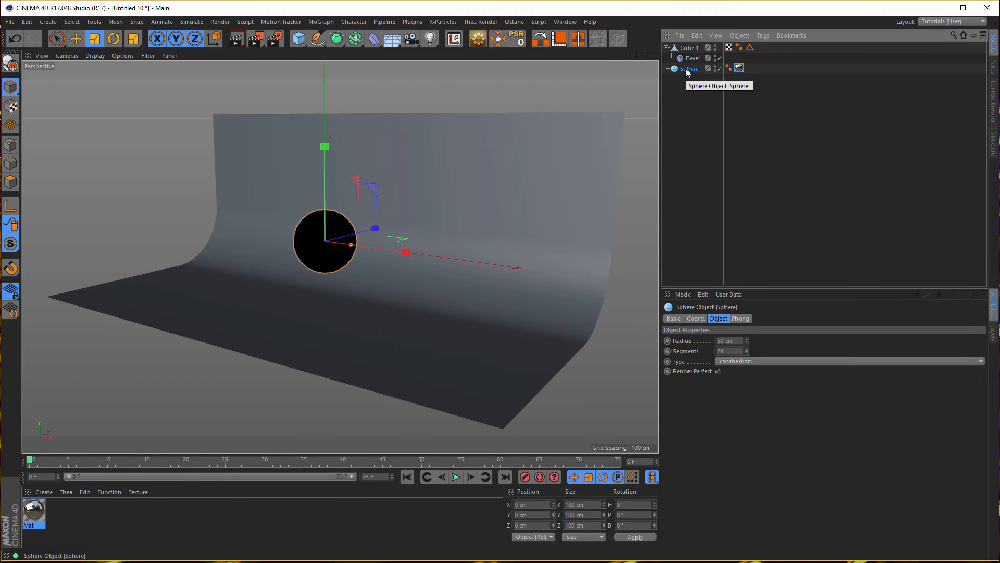
right_click(686, 70)
mouse_move(726, 76)
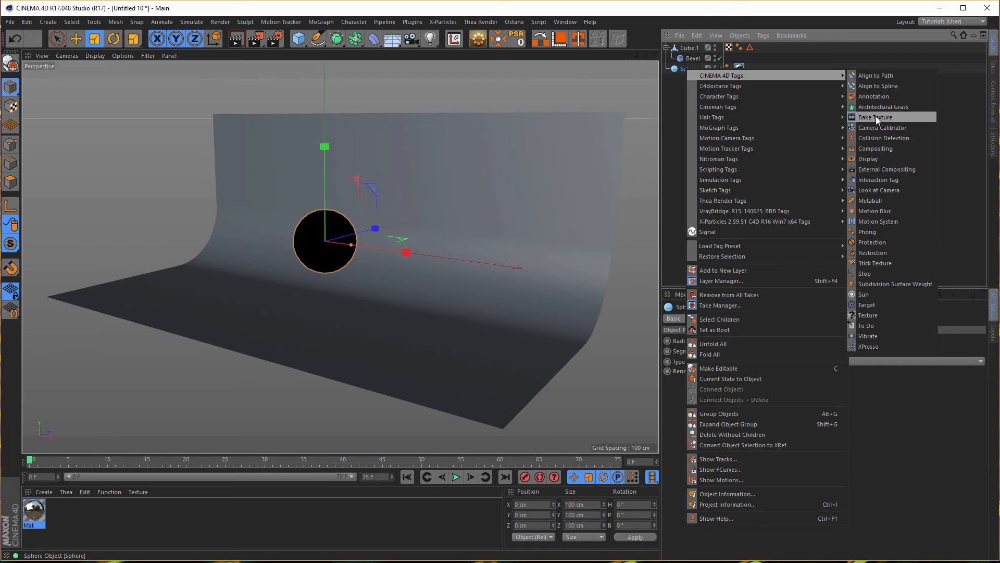
click(889, 116)
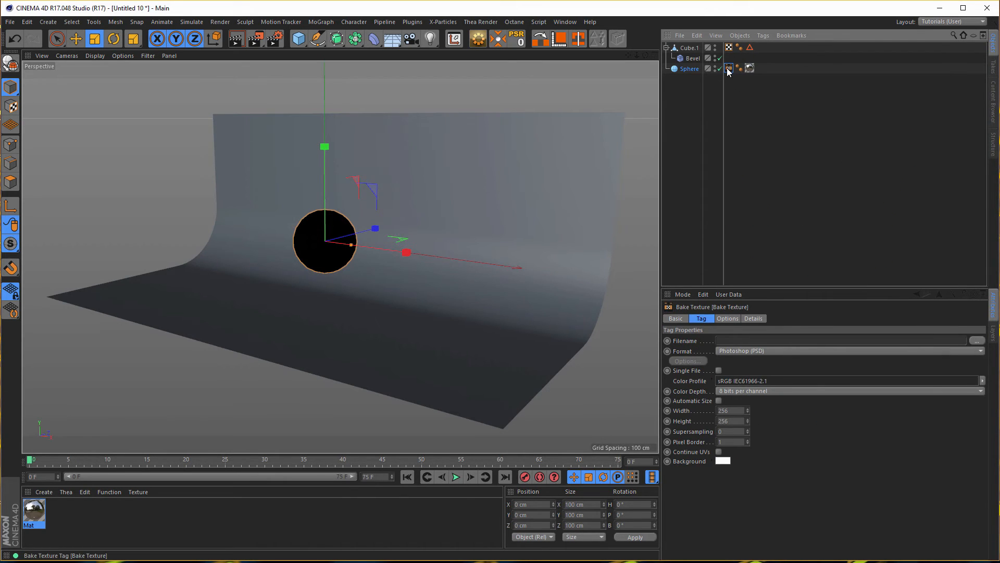
Step: Configure the Bake Texture tag to bake only Reflection at 3000 by 1500 pixels in OpenEXR format
click(728, 319)
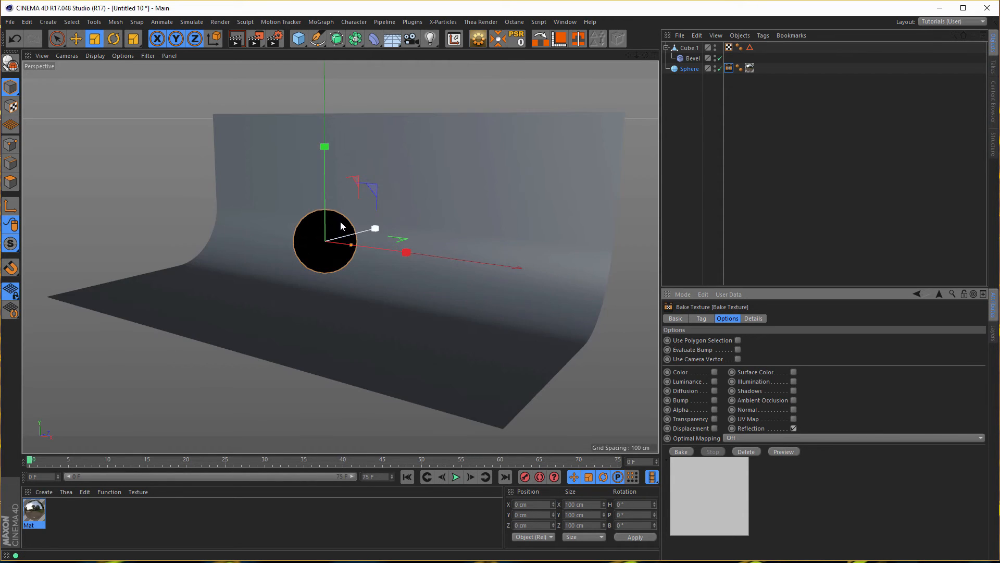
click(702, 318)
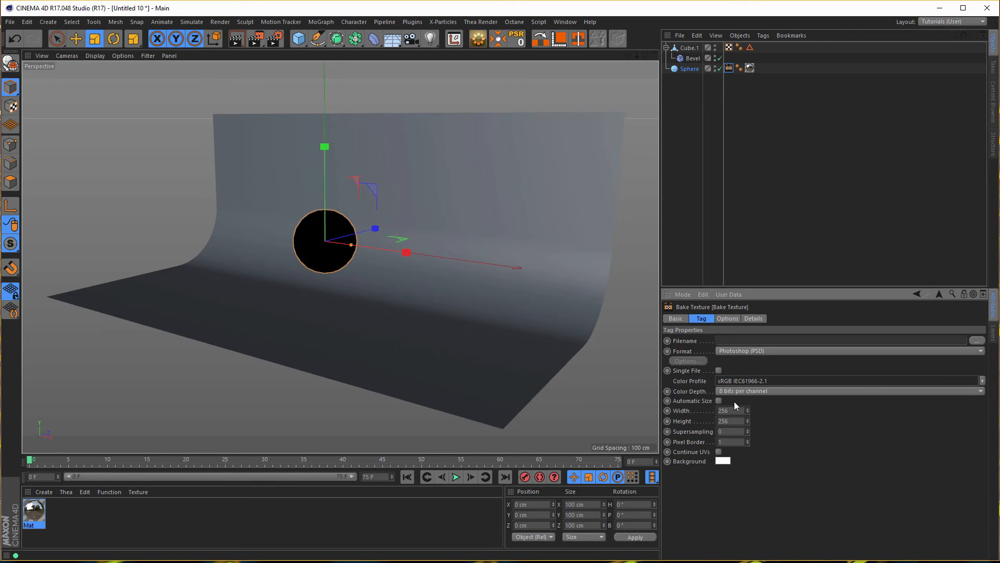
drag(736, 411, 690, 416)
text(3000)
key(Tab)
text(1500)
click(766, 351)
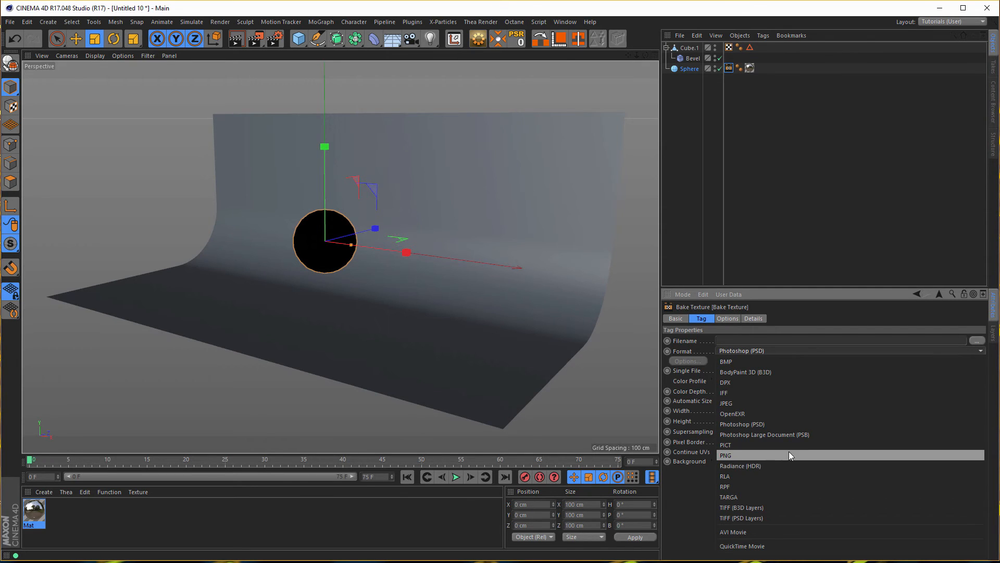
click(795, 413)
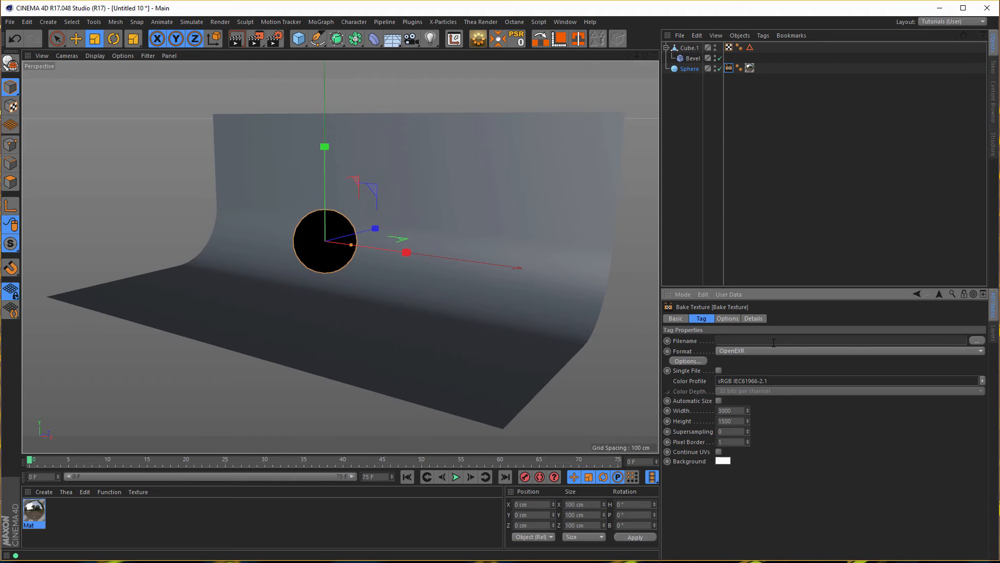
Step: Set the bake's output file to "test" in the HDRI Maps folder
click(976, 340)
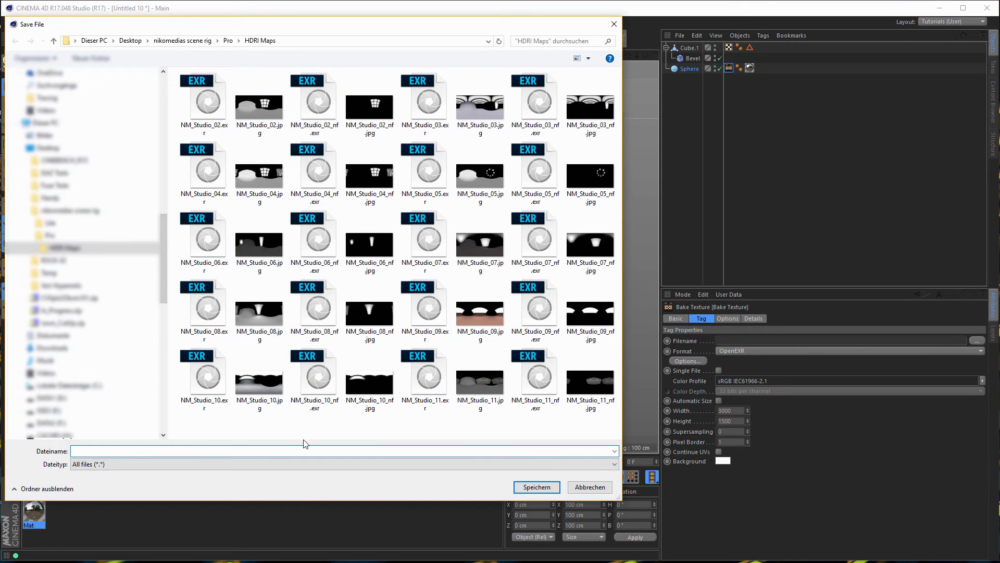
text(test)
key(Return)
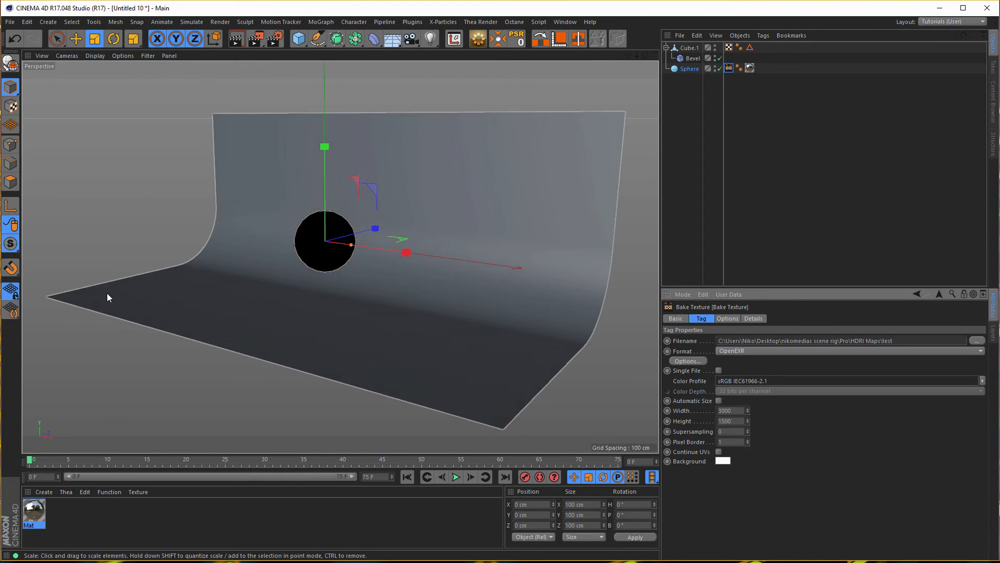
key(alt+Tab)
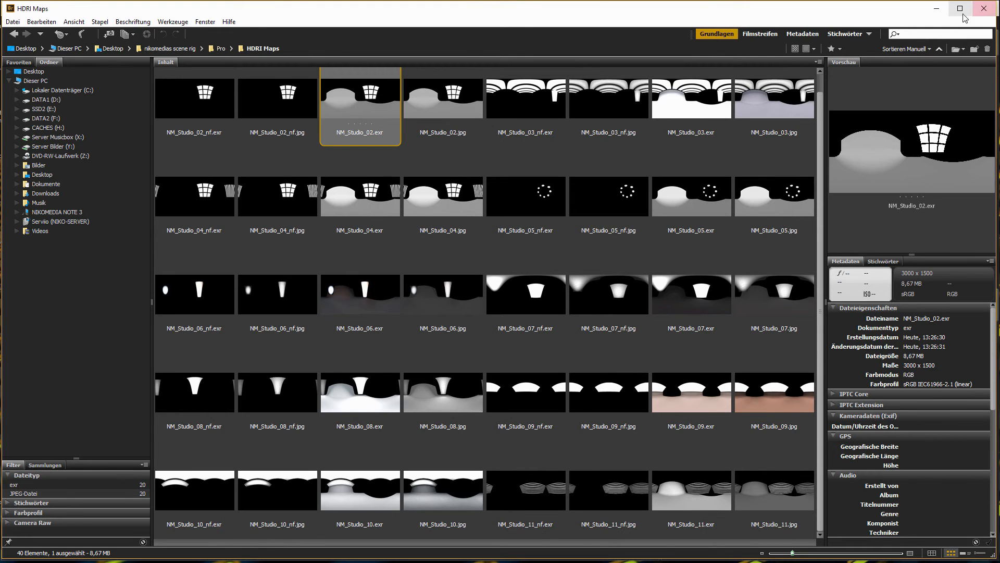
click(936, 9)
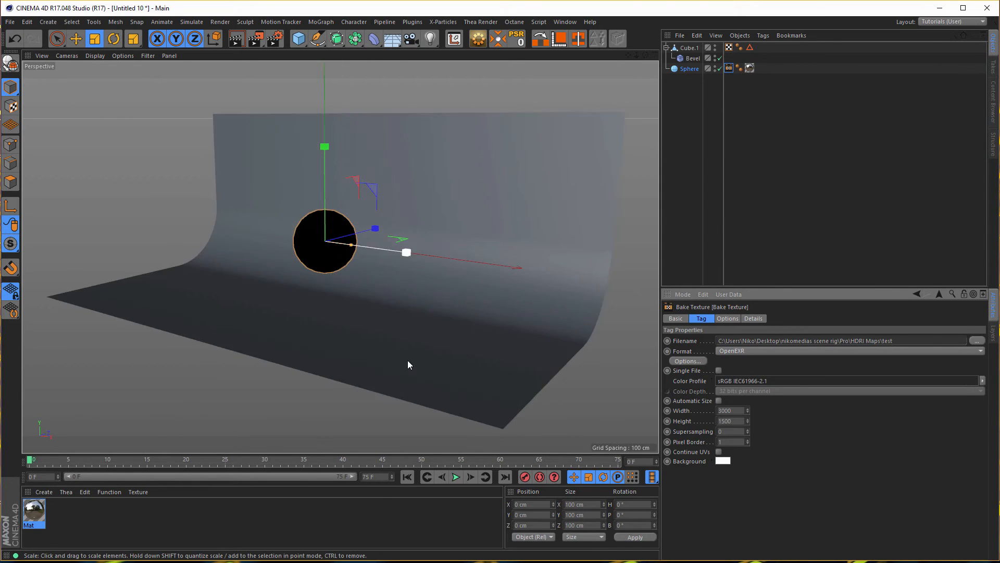
Step: Create a pure white material with reflectance disabled and color value 100%, and apply it to the backdrop
double_click(140, 527)
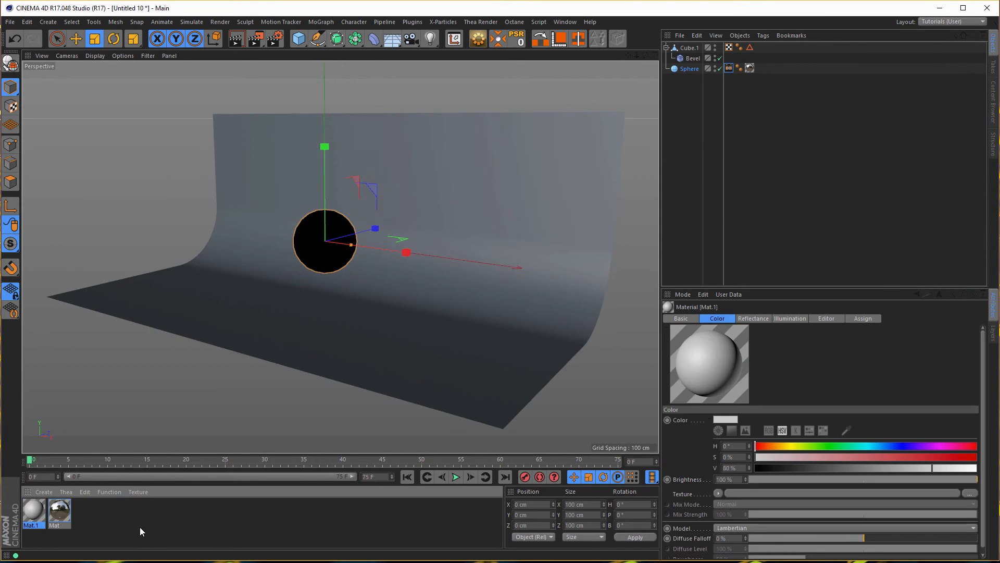
double_click(32, 509)
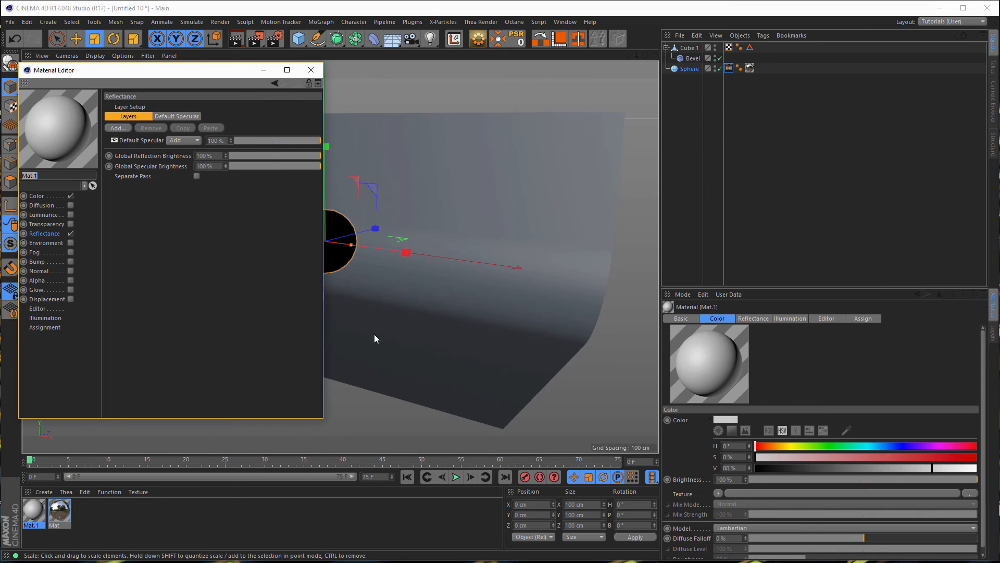
click(71, 233)
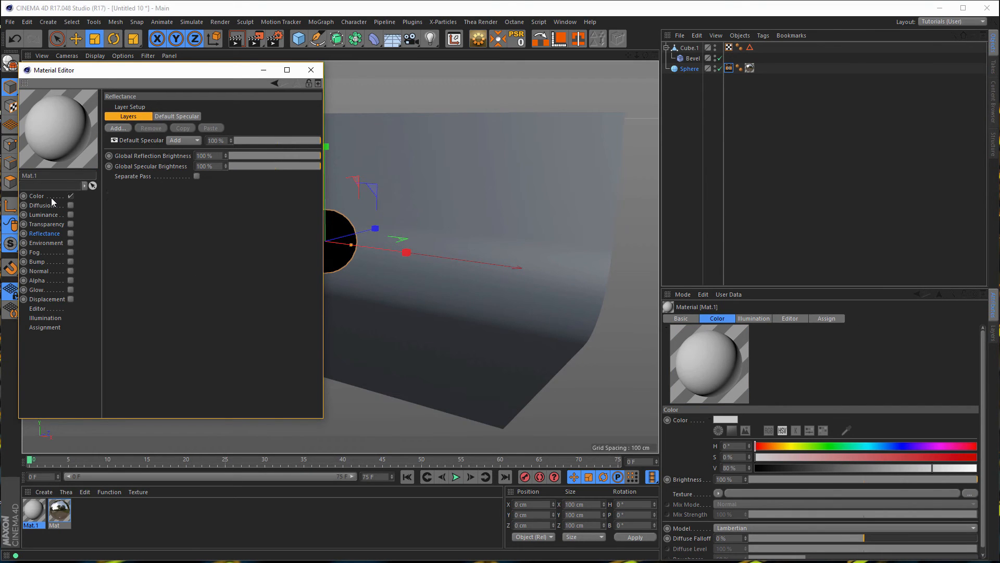
drag(296, 155, 389, 166)
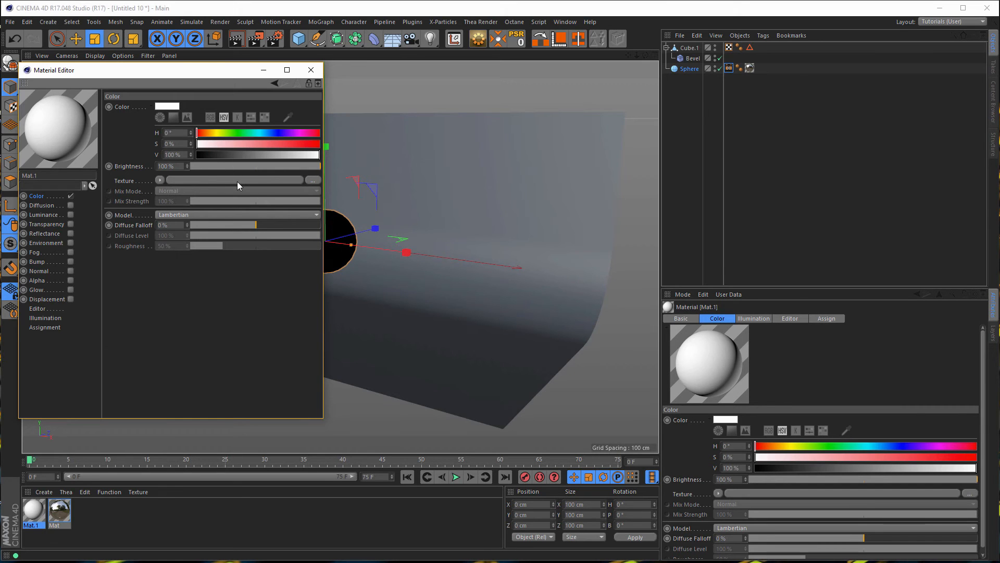
drag(234, 76, 325, 117)
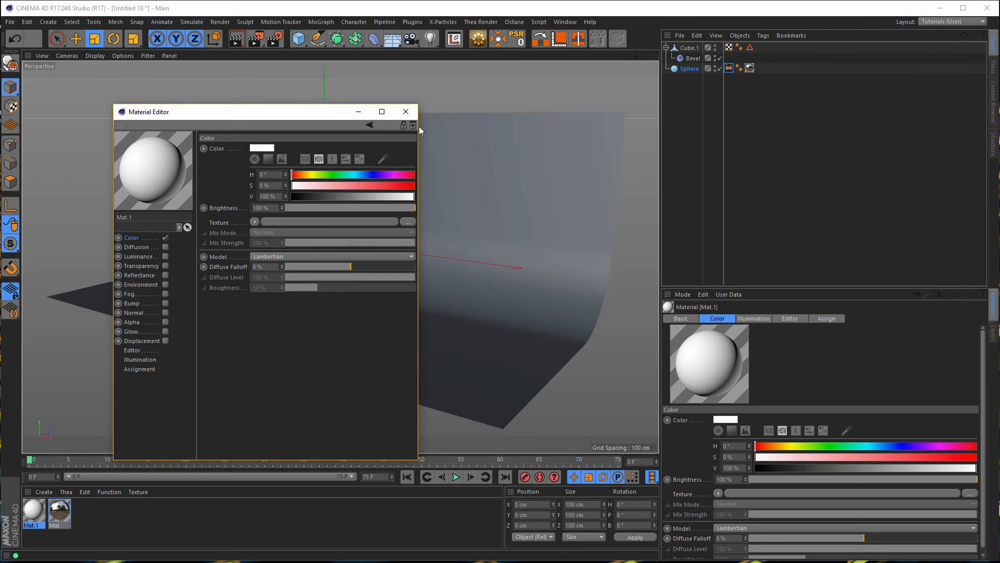
click(406, 111)
drag(34, 509, 439, 404)
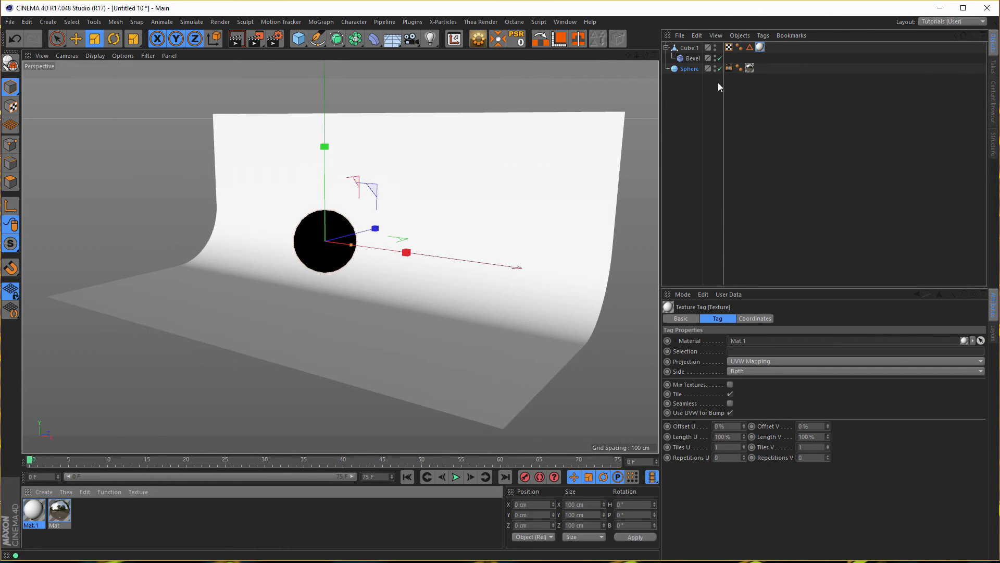
Step: Preview the reflection bake of the sphere's Bake Texture tag
click(729, 68)
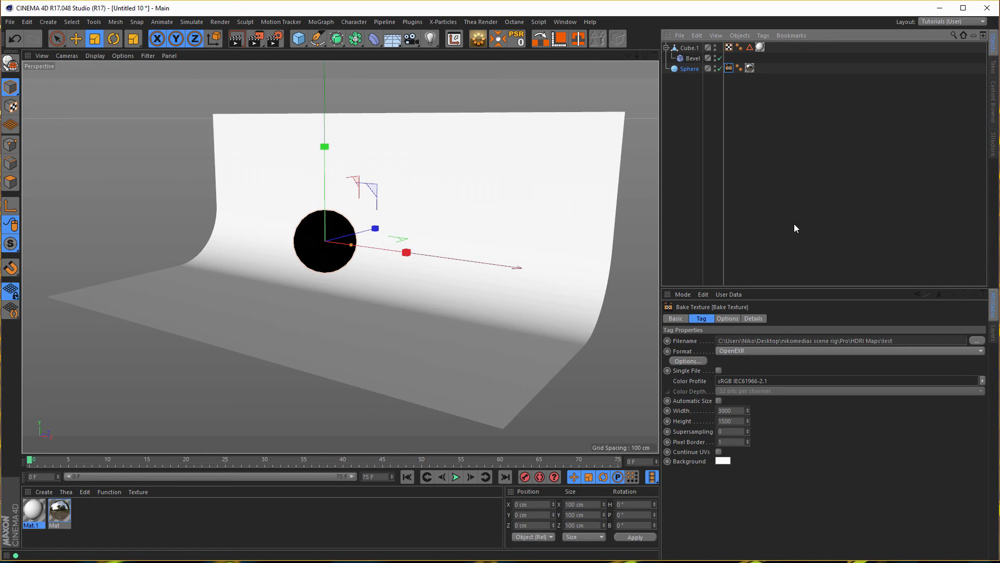
click(730, 319)
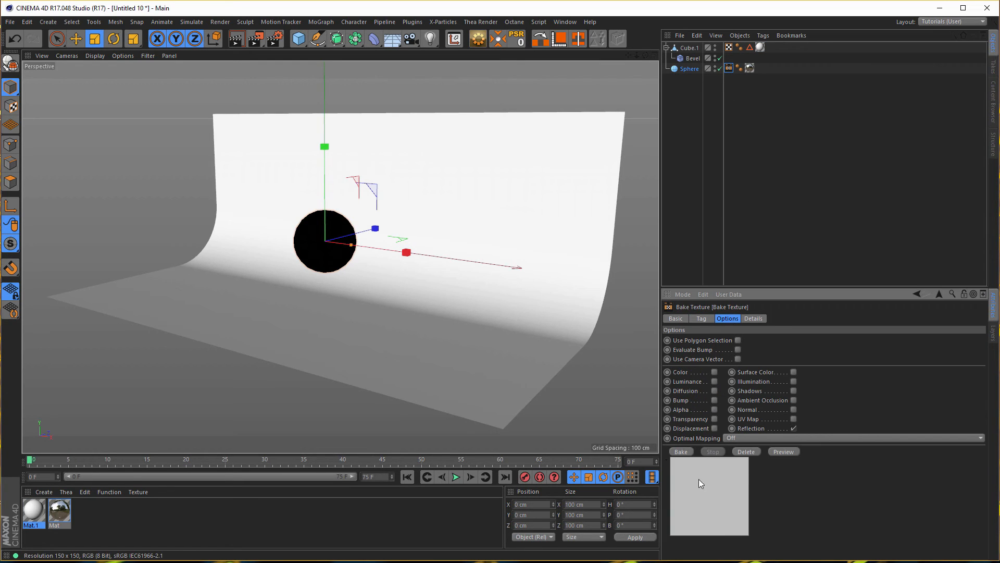
click(792, 451)
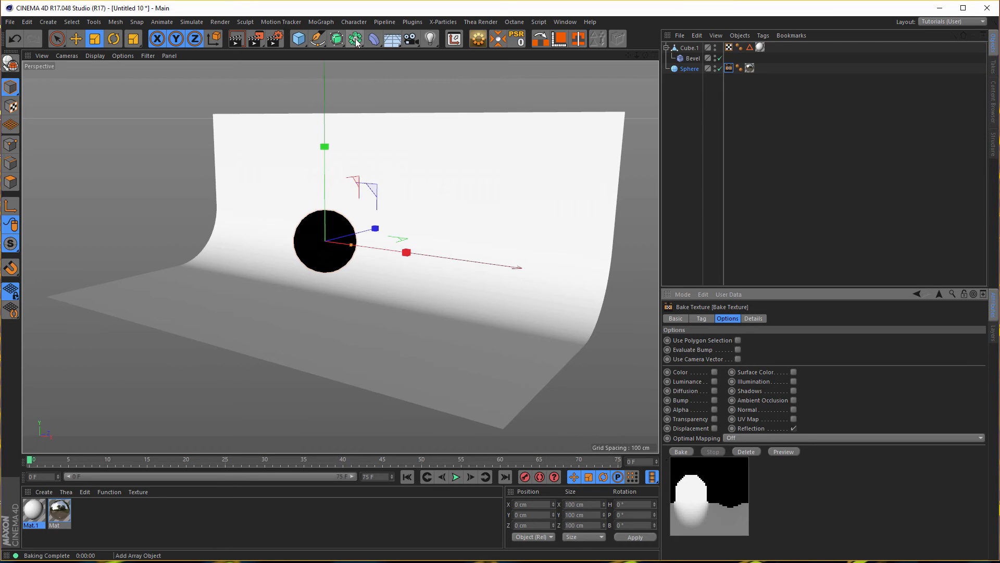
Step: Add an area light and move it in front of the backdrop to about X 185 cm, Z -165 cm
click(432, 38)
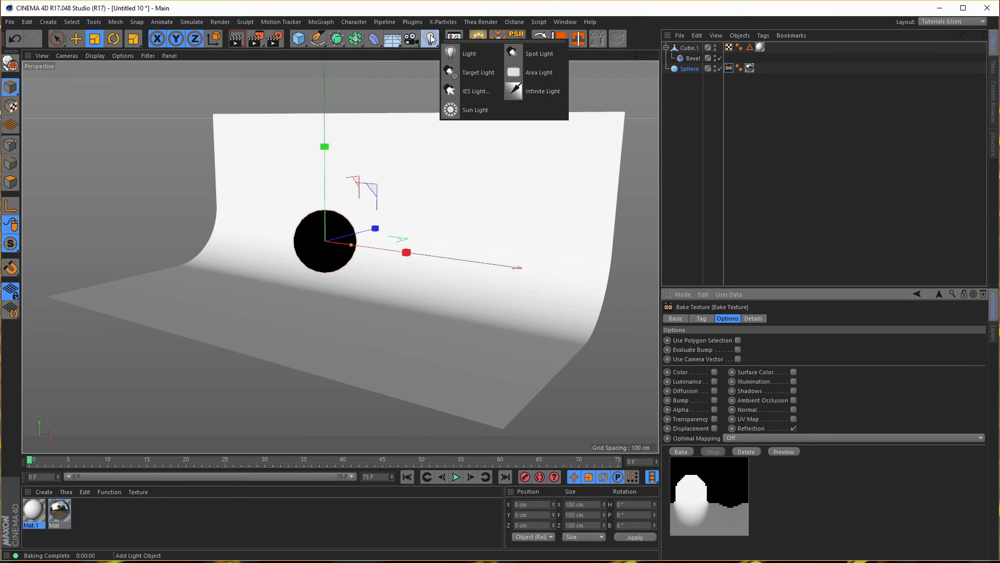
click(544, 76)
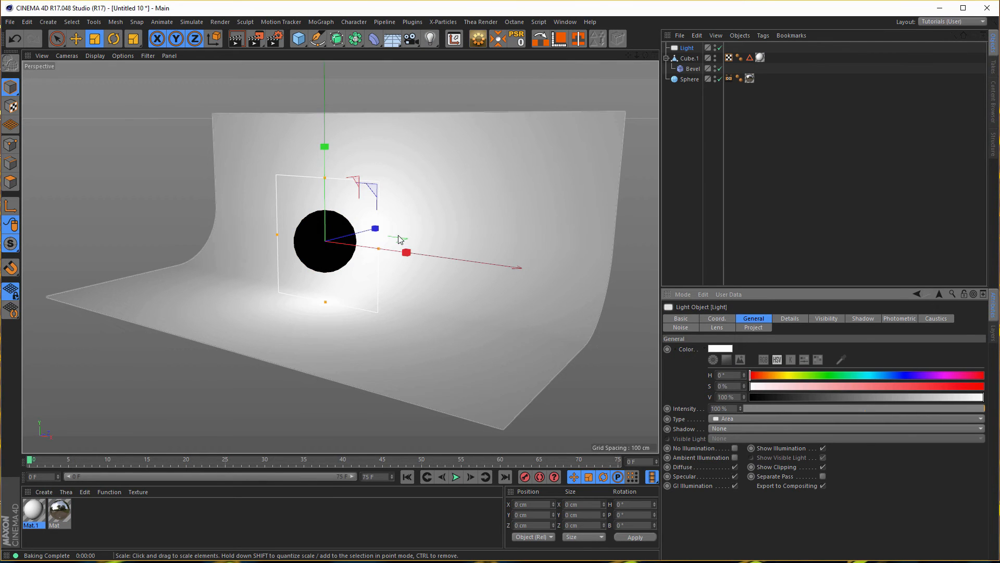
key(e)
drag(375, 229, 448, 302)
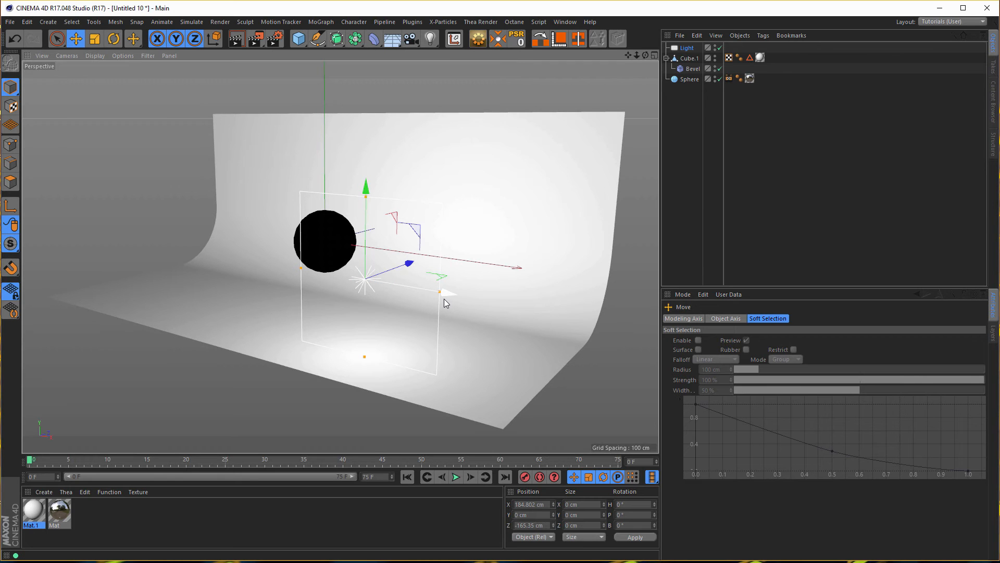
Step: Turn the area light toward the sphere to a heading of about 64° and move it to about X 196 cm, Z -92 cm
middle_click(445, 303)
middle_click(461, 225)
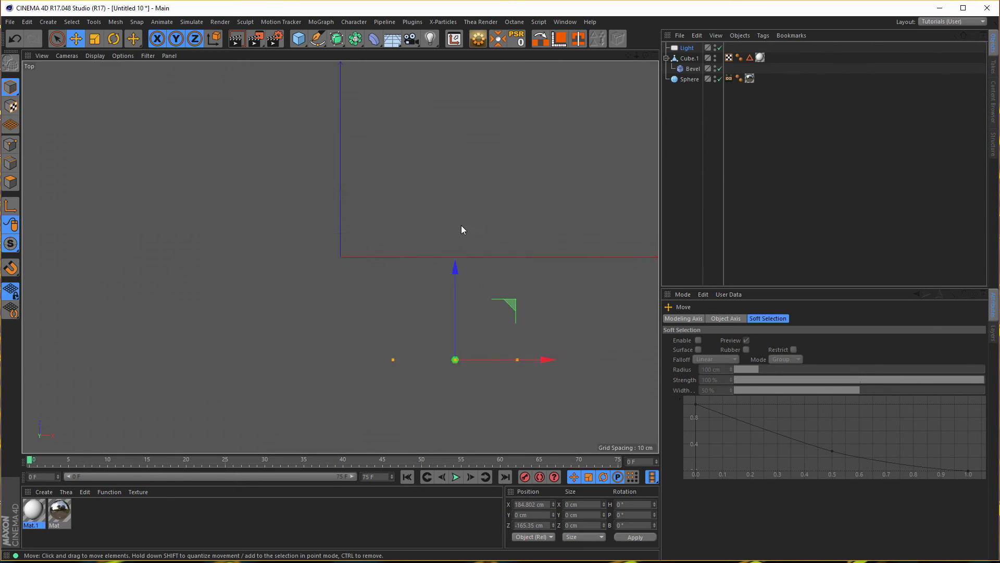
key(r)
drag(494, 320, 437, 240)
key(e)
middle_click(374, 311)
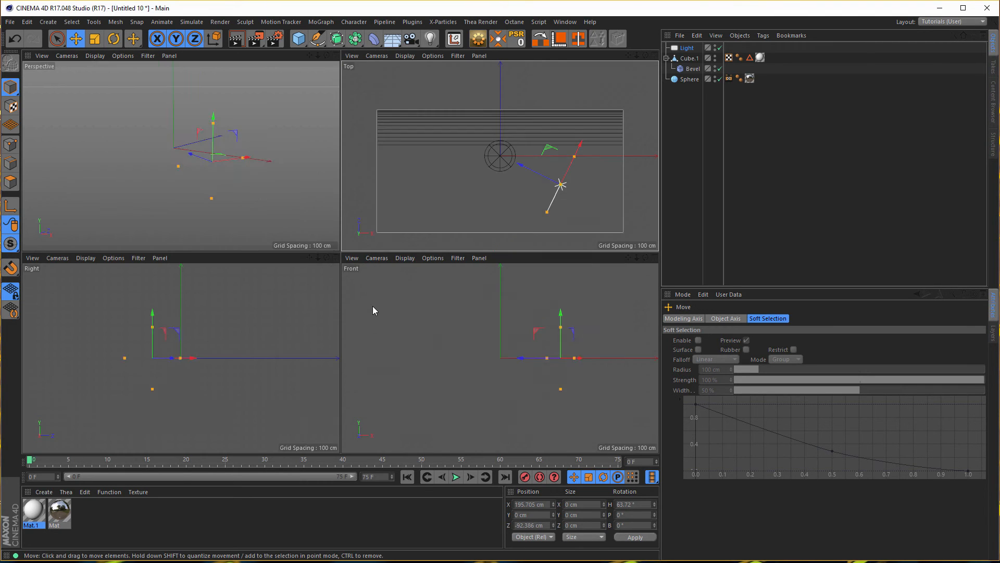
middle_click(261, 174)
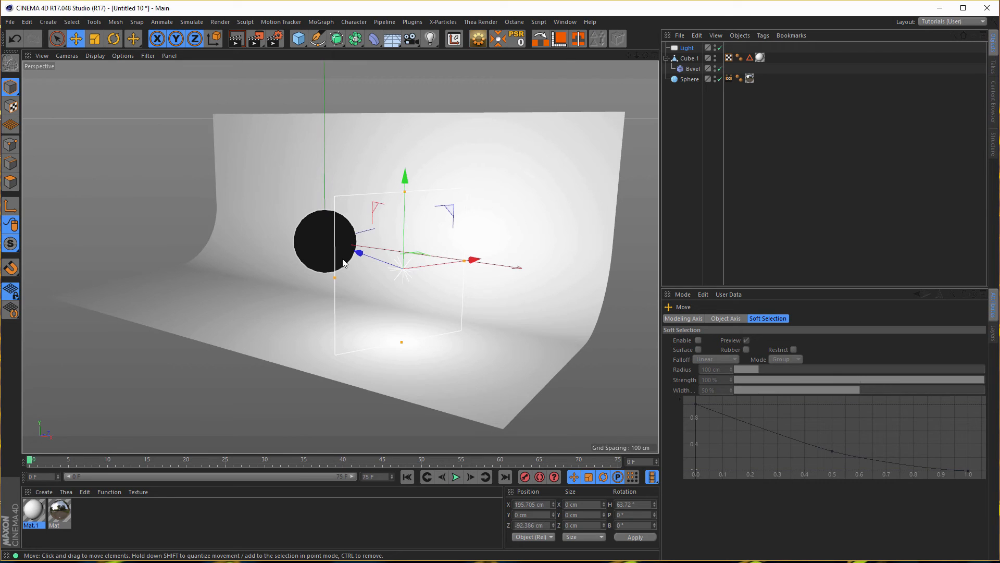
Step: Tilt the area light to a pitch of about -24° and raise it to about Y 105 cm
key(r)
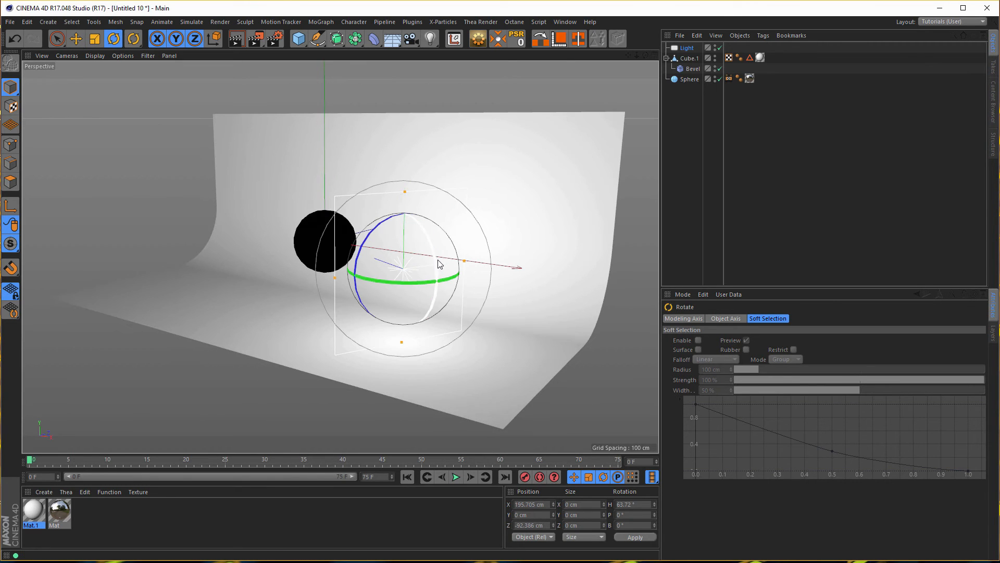
drag(440, 261, 427, 239)
middle_click(408, 359)
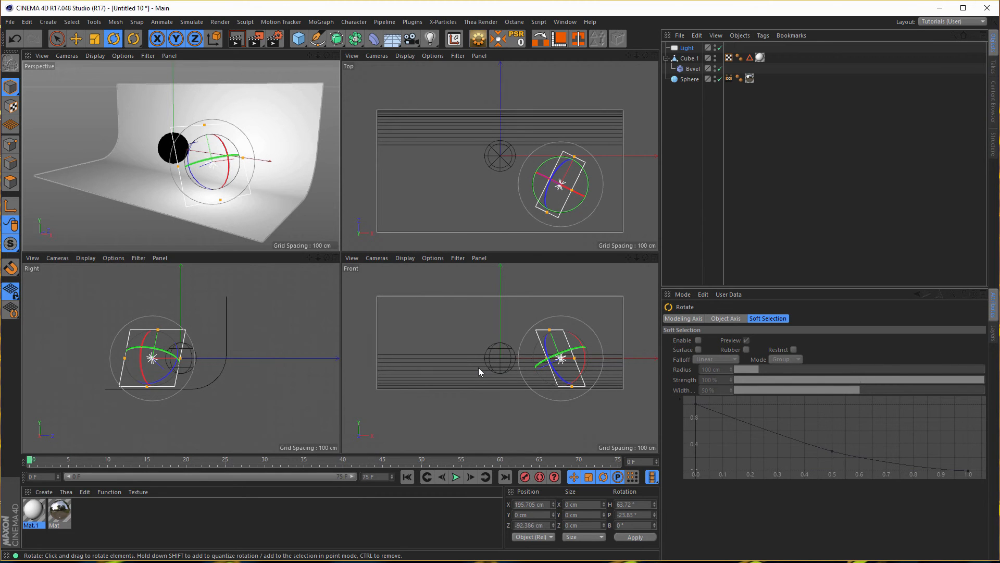
key(e)
drag(543, 316, 537, 285)
middle_click(257, 141)
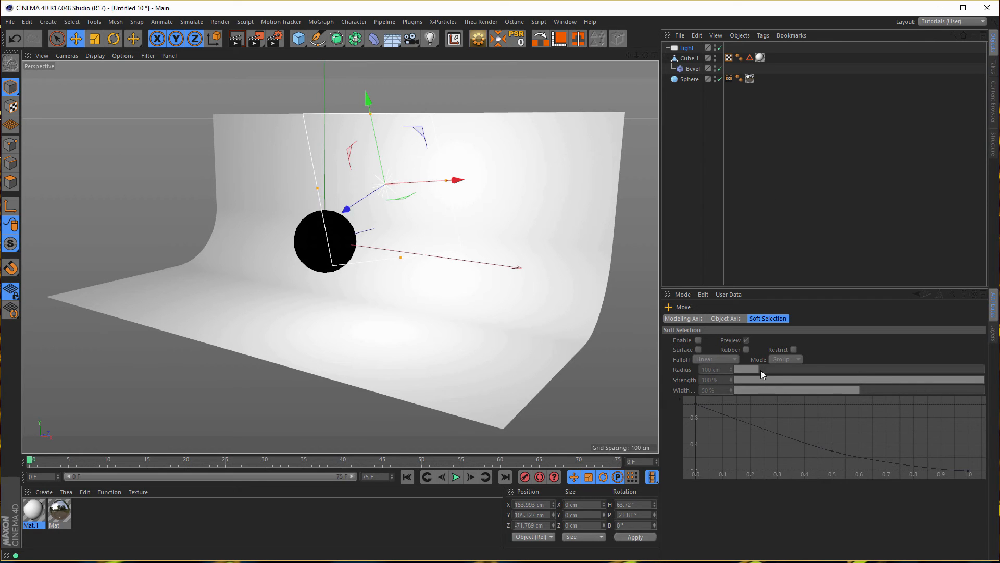
Step: Make the area light visible in the sphere's reflection bake, comparing bake previews before and after the change
click(729, 78)
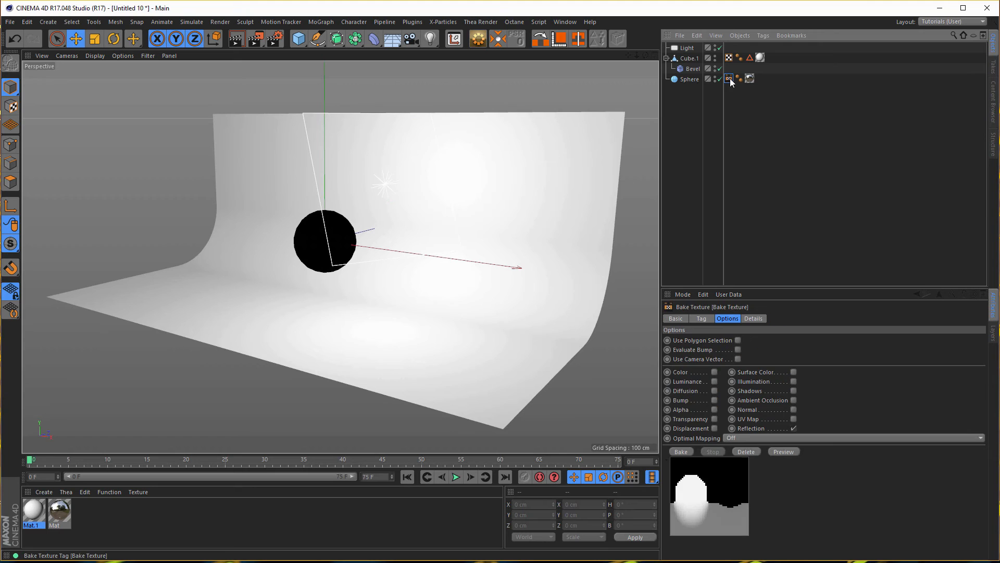
click(782, 451)
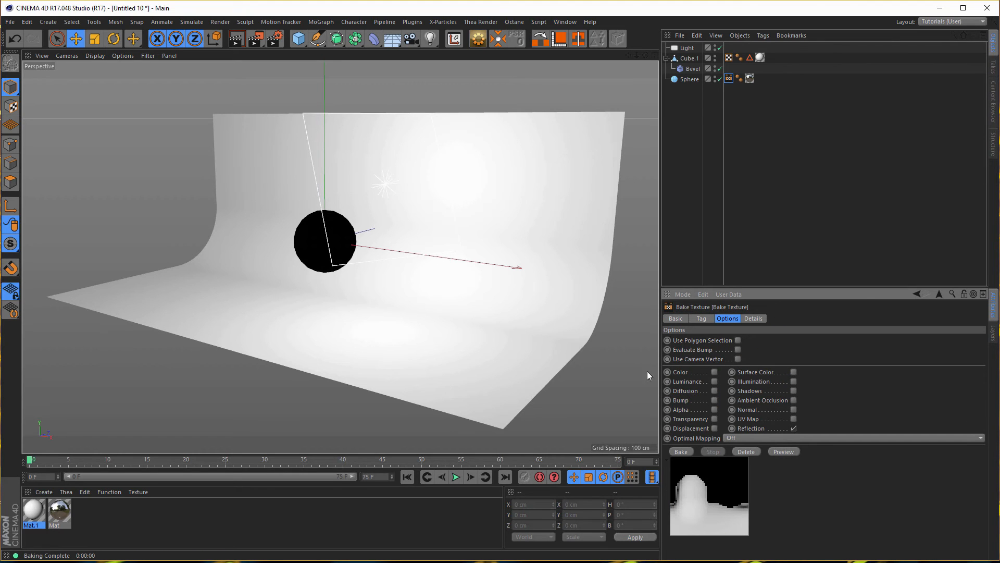
click(687, 48)
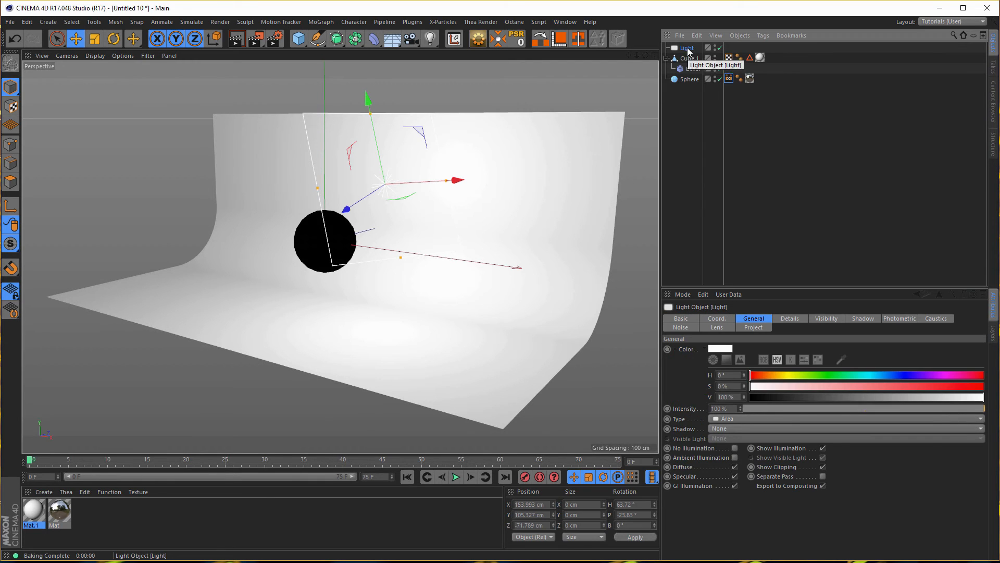
click(795, 321)
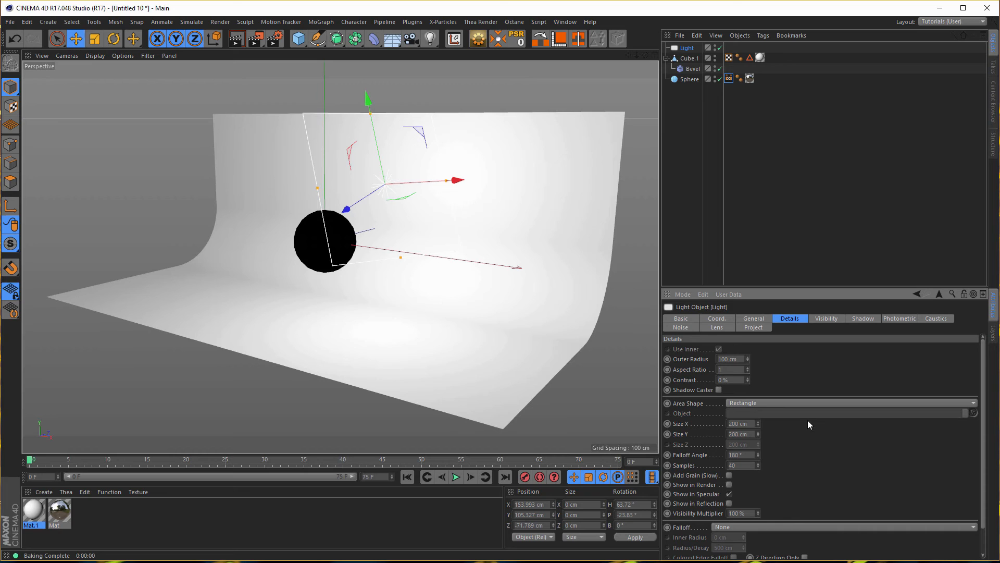
click(729, 494)
click(729, 485)
click(729, 78)
click(784, 452)
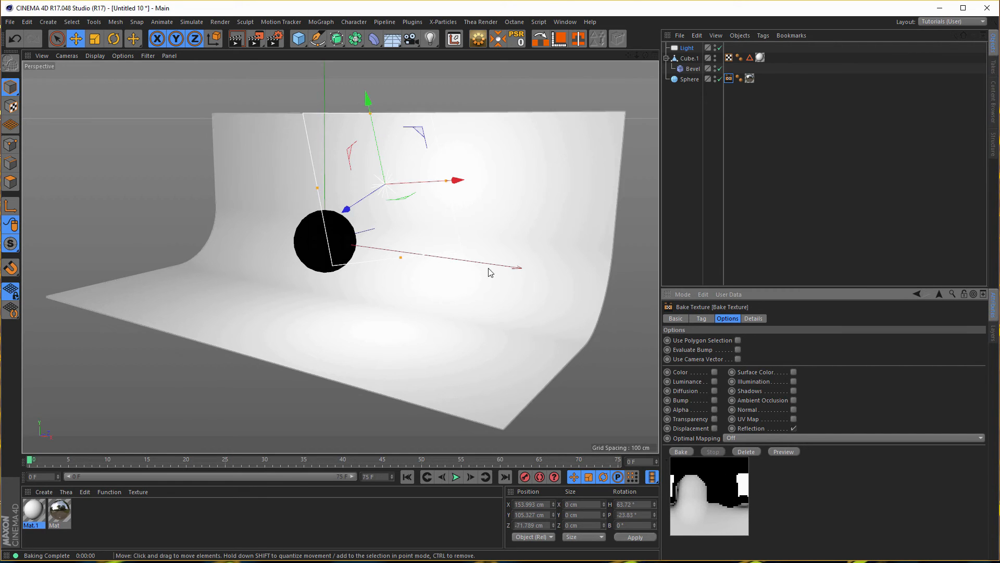
Step: Shift the area light along its own X axis to about X 160 cm, Z -60 cm, checking positions in the bake preview
drag(456, 180, 411, 190)
click(792, 450)
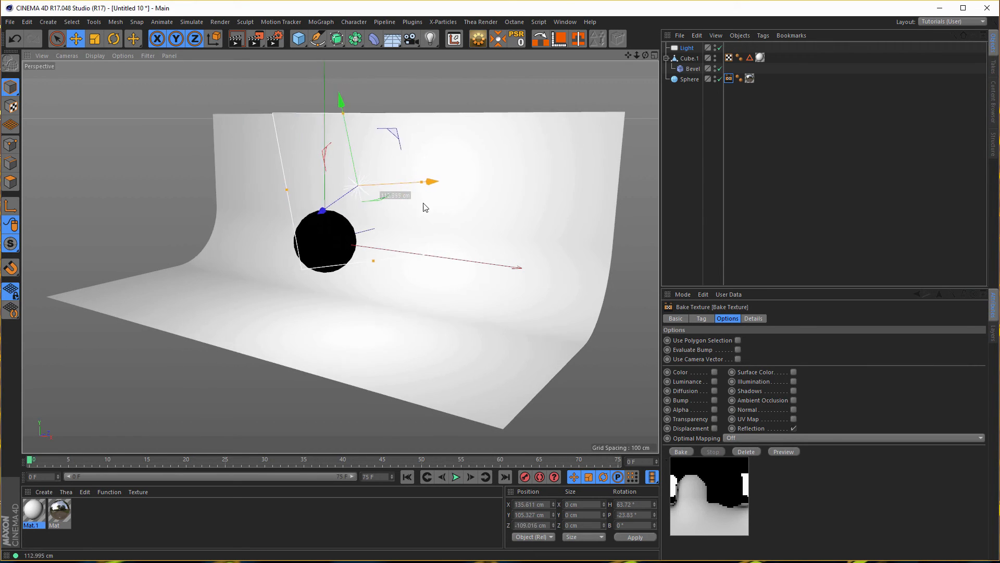
click(789, 452)
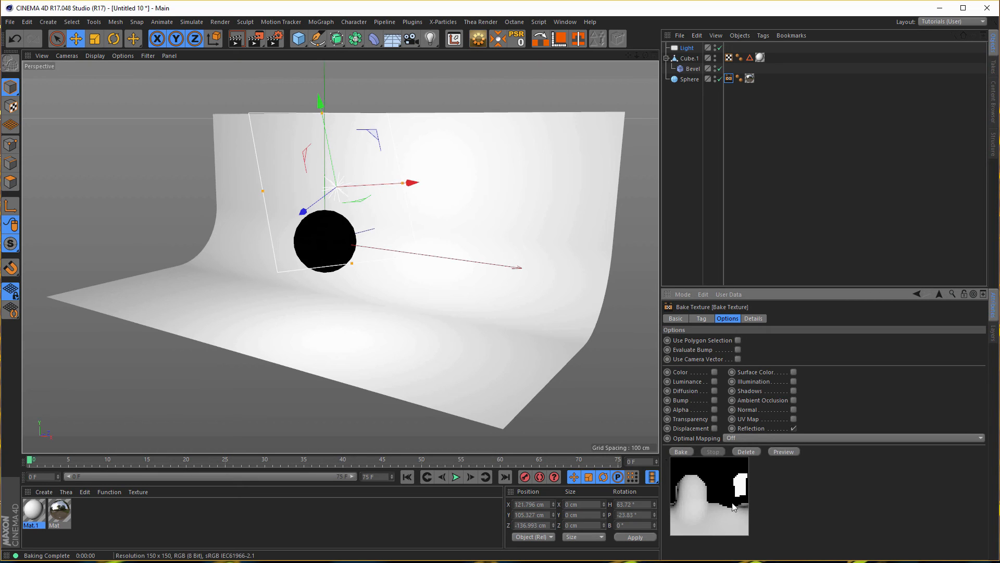
drag(431, 187, 467, 188)
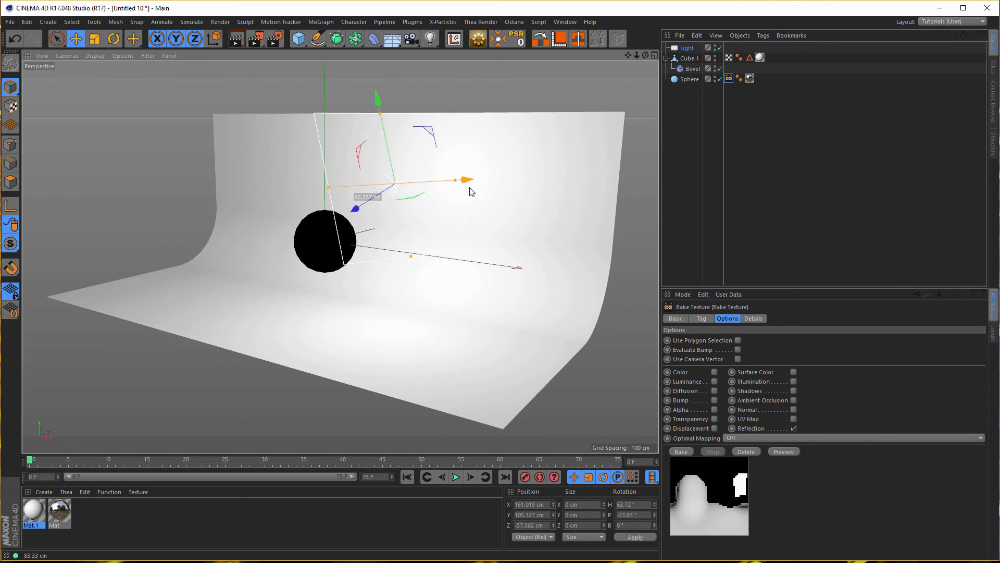
click(789, 454)
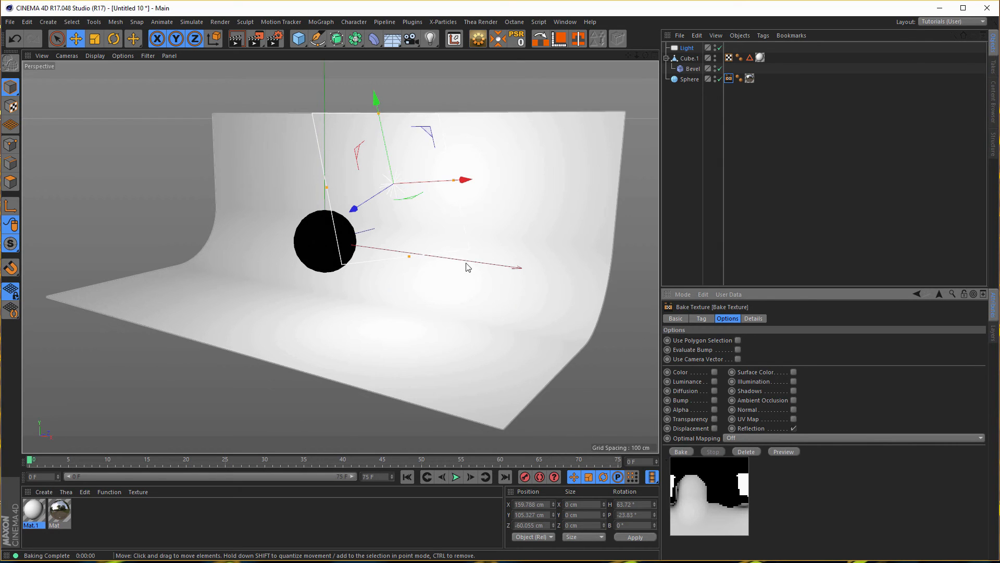
Step: Add a plane primitive to the studio scene and set its orientation to -X
alt+drag(317, 237, 461, 274)
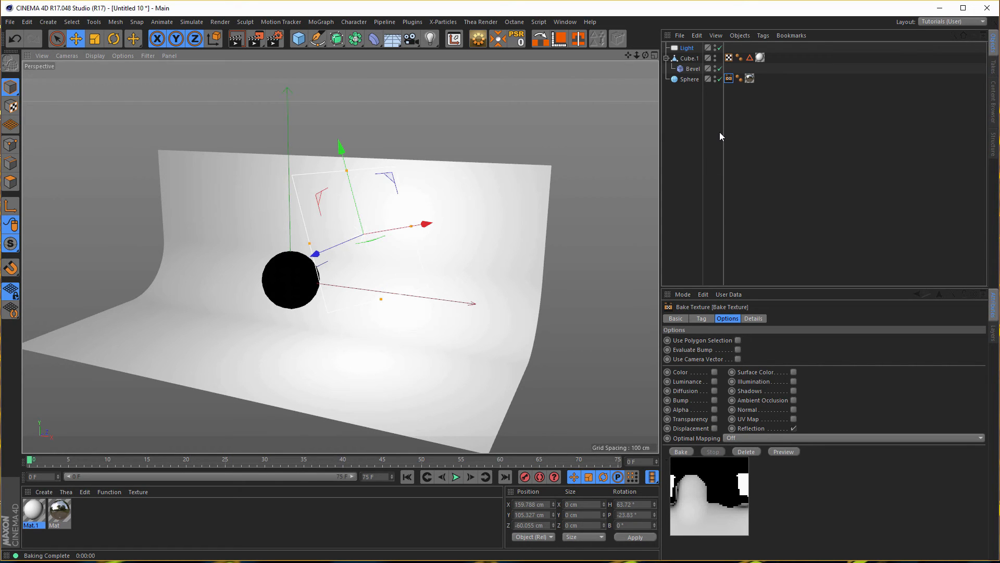
click(294, 46)
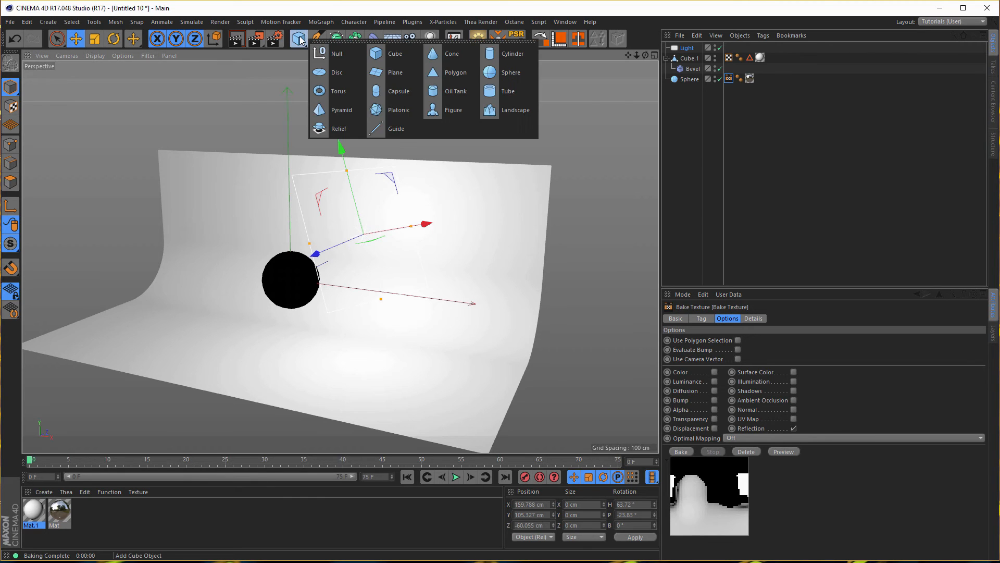
click(394, 75)
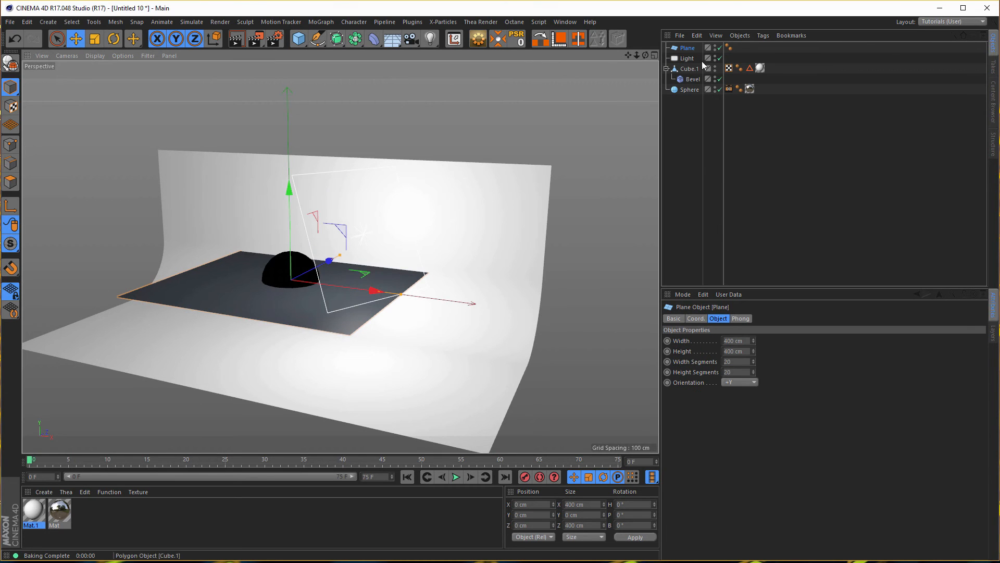
click(742, 382)
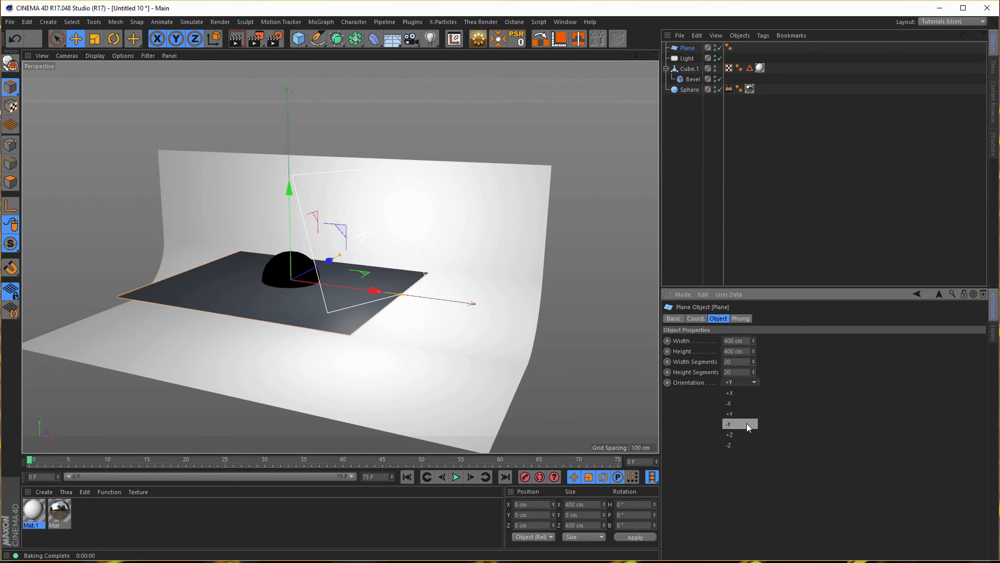
click(756, 404)
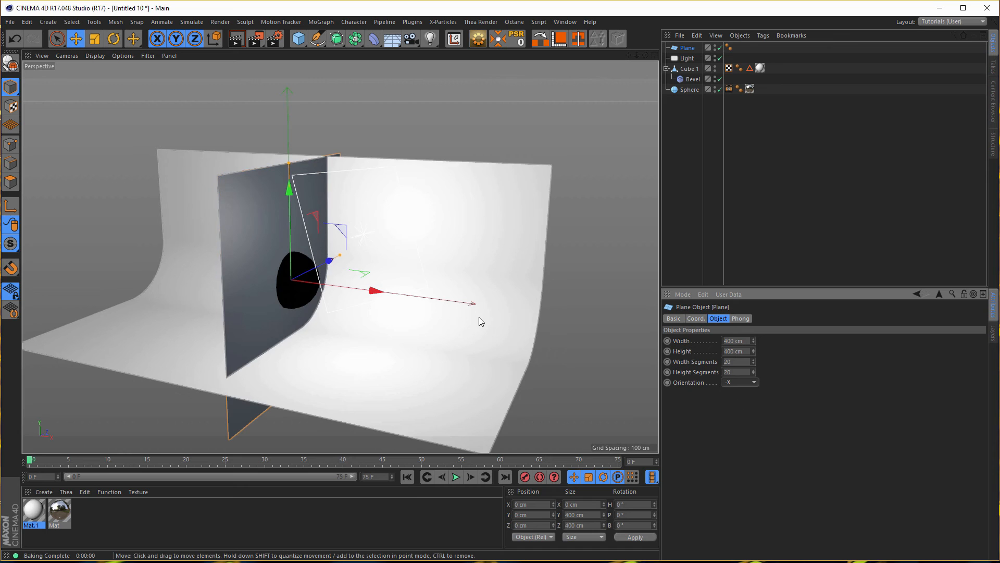
Step: Move the plane to about X -185 cm, Y 66 cm, Z -97 cm and scale it down to about 214 by 199 cm
drag(379, 290, 272, 276)
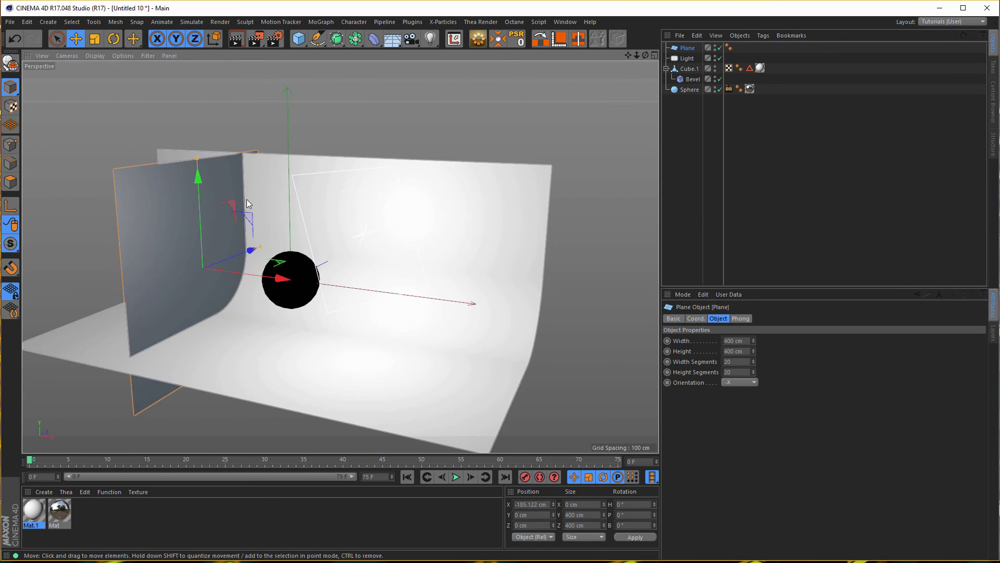
drag(199, 178, 207, 158)
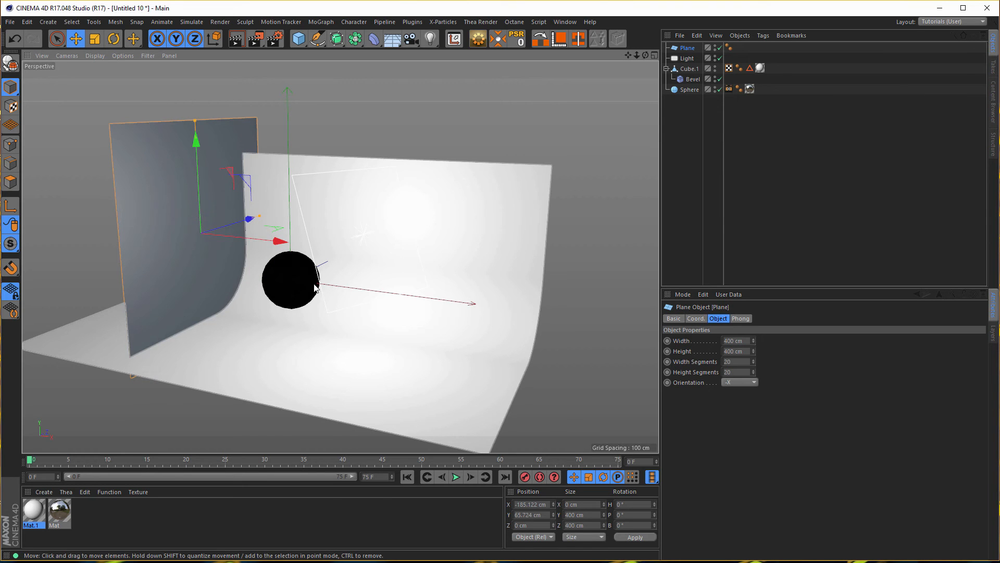
key(t)
drag(572, 361, 412, 400)
drag(395, 399, 330, 346)
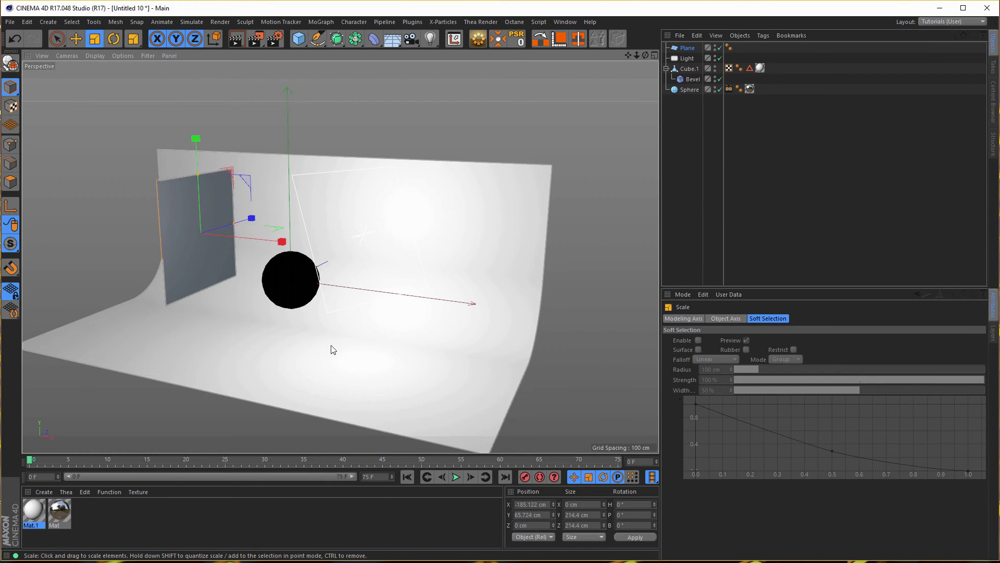
key(e)
drag(248, 221, 196, 251)
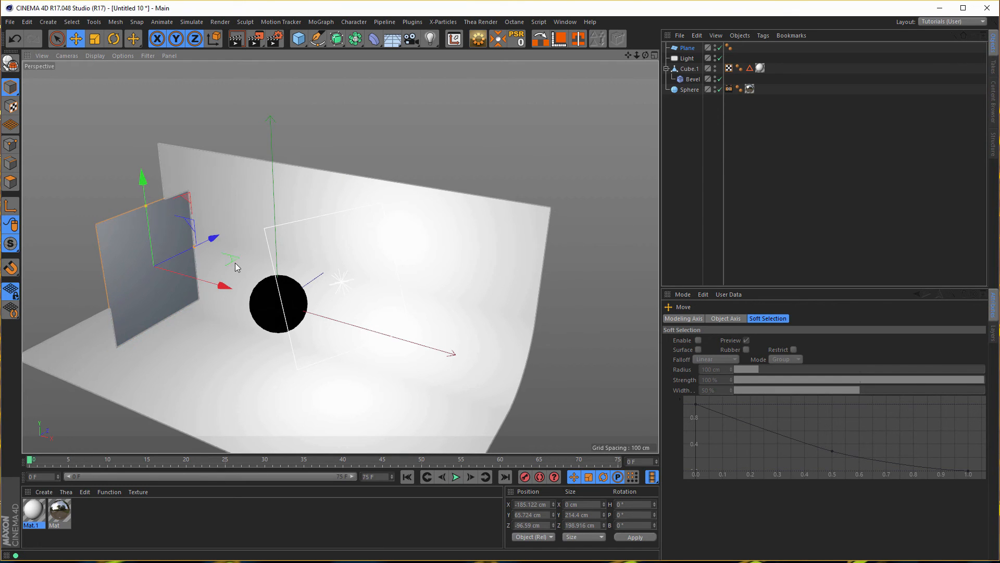
Step: Create a new material with Color and Reflectance disabled and Luminance enabled
double_click(121, 524)
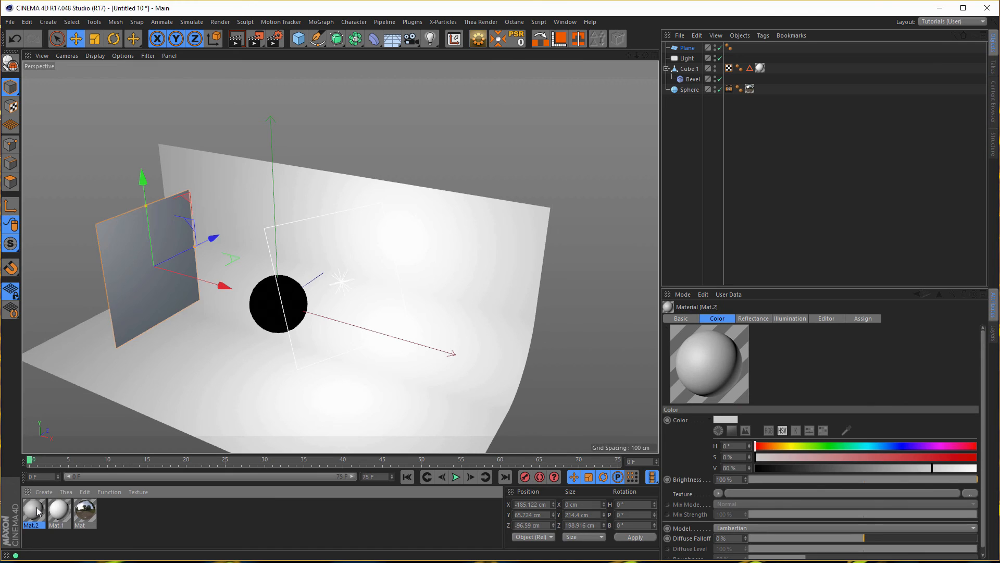
double_click(34, 513)
drag(209, 83, 665, 136)
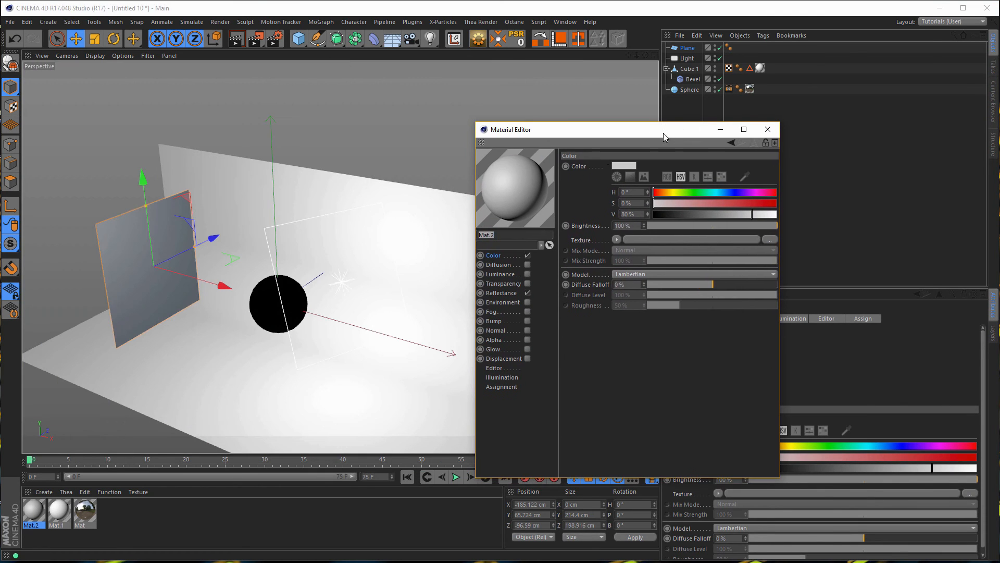
click(527, 255)
click(527, 293)
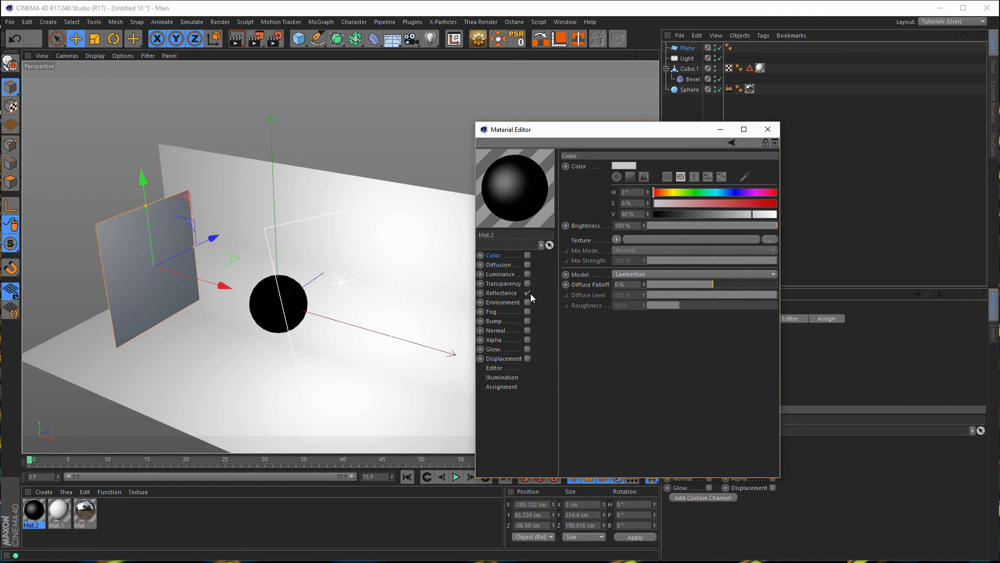
click(527, 274)
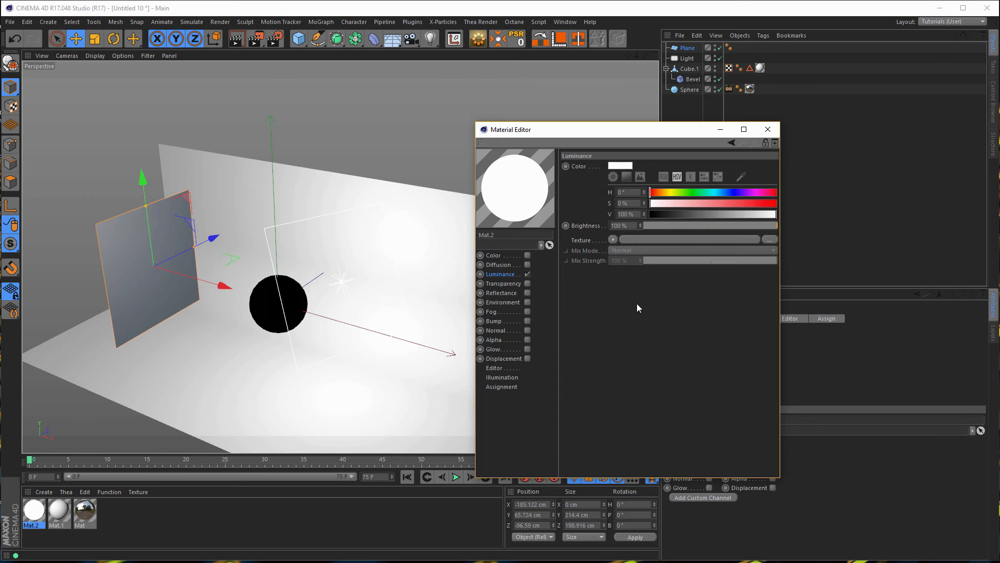
Step: Load the Tiles surface shader as the material's Luminance texture and apply the material to the plane
click(613, 239)
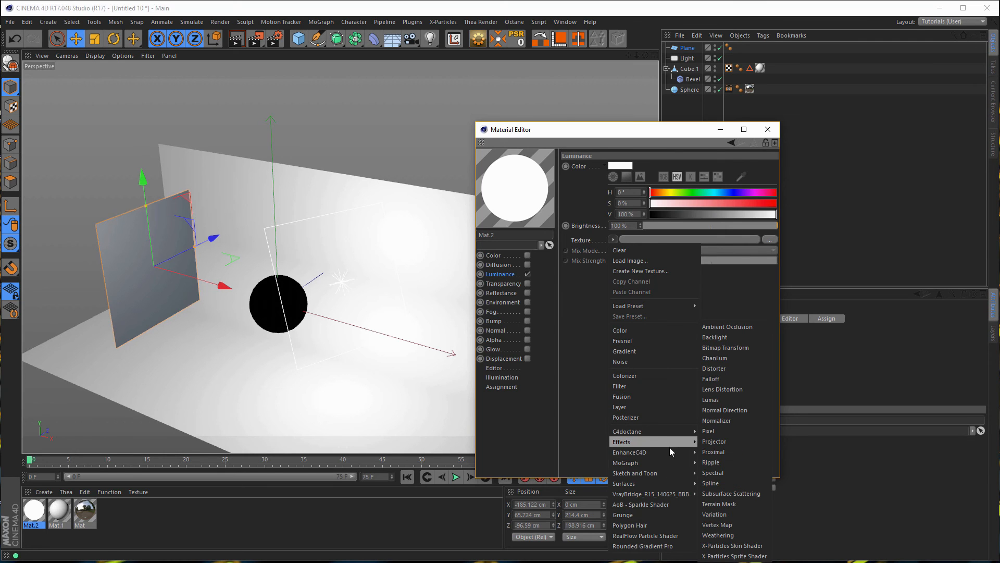
mouse_move(662, 480)
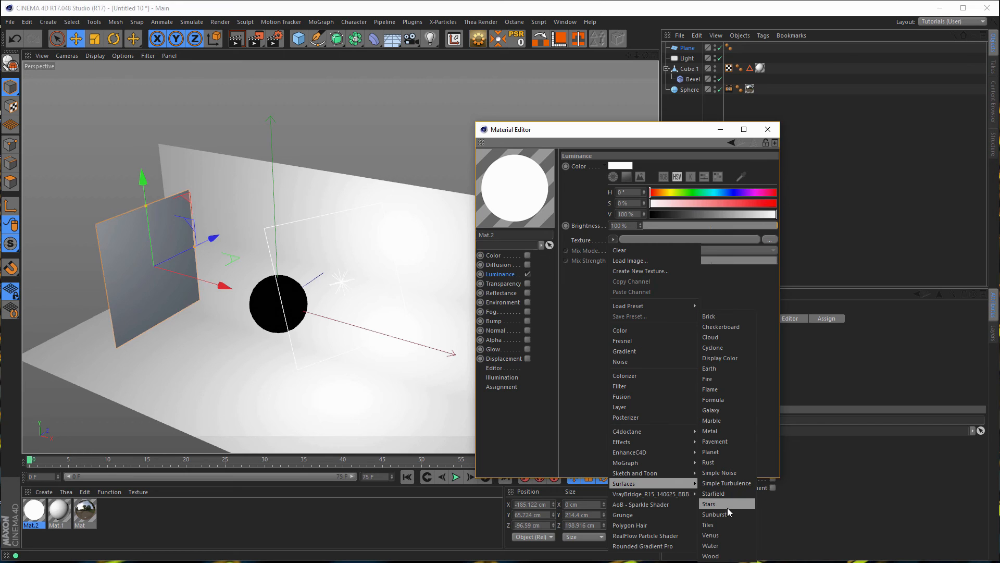
click(731, 522)
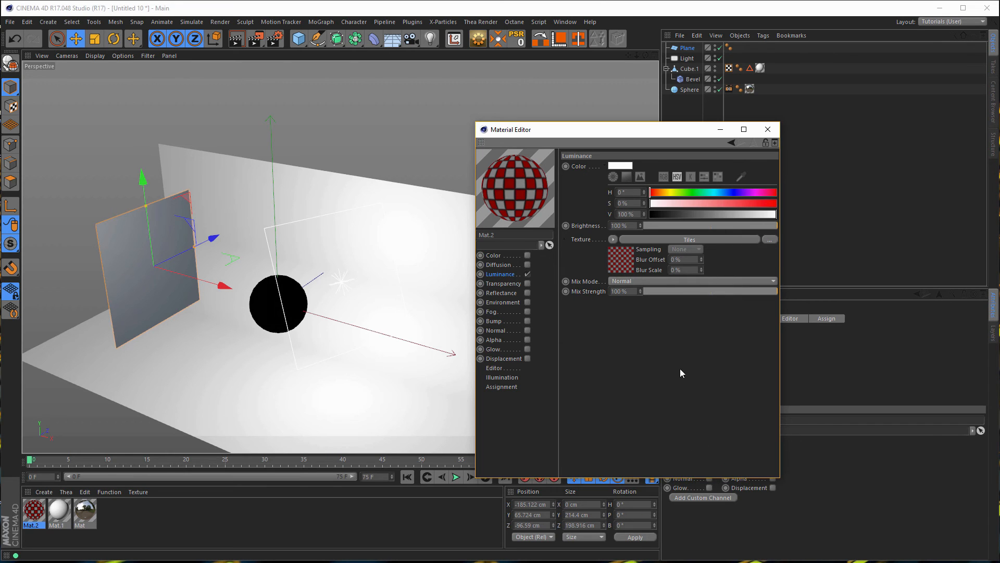
drag(34, 510, 136, 282)
Step: Open the Tiles shader's properties and set Tiles Color 1 to black and Tiles Color 2 to white
click(626, 260)
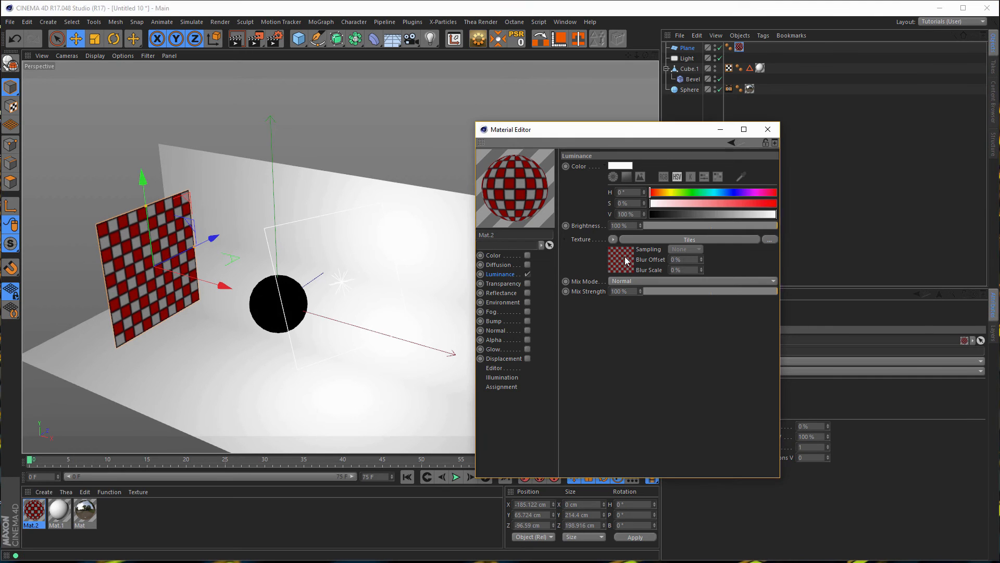
click(627, 264)
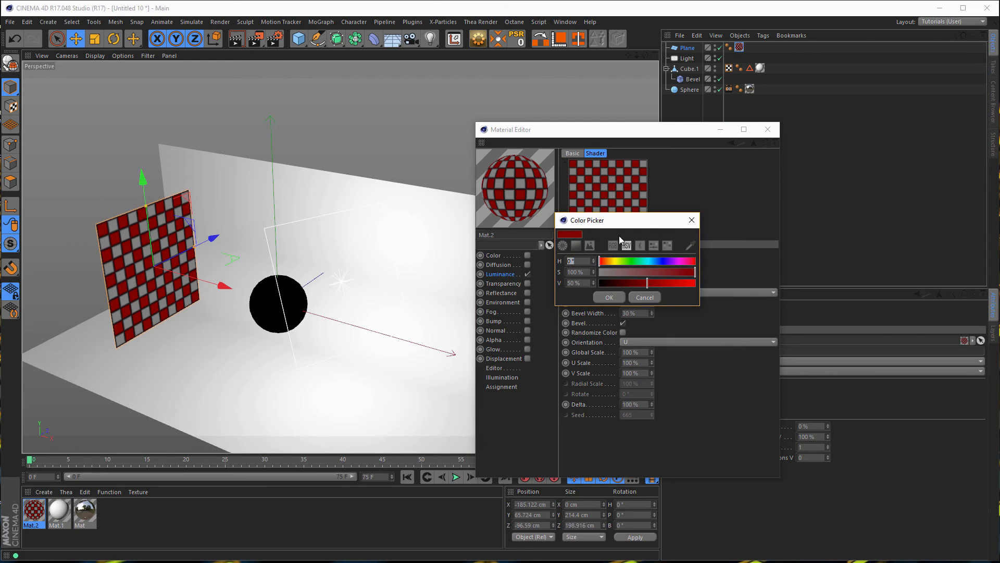
drag(629, 283, 599, 283)
click(607, 297)
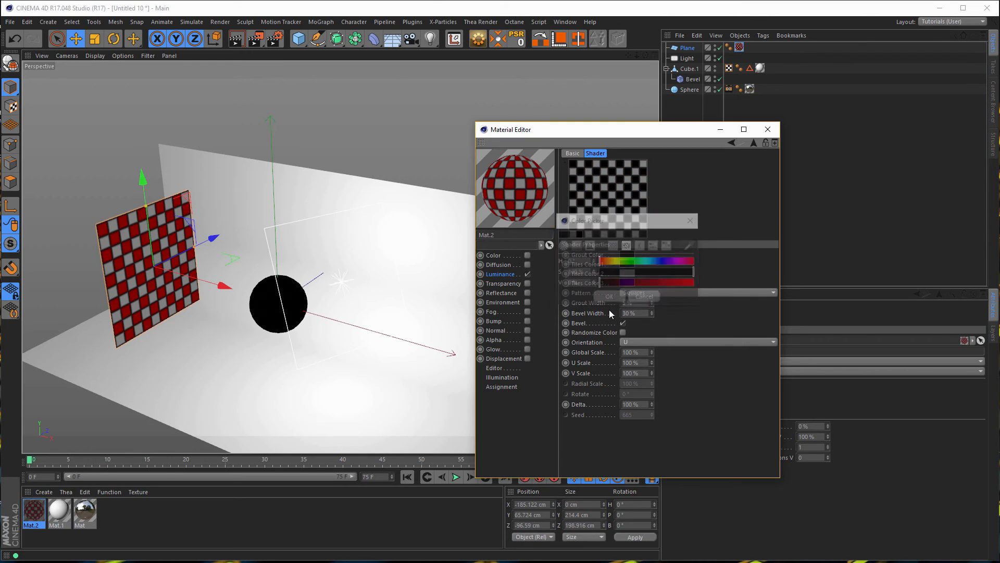
click(627, 282)
drag(630, 305, 696, 294)
click(606, 321)
click(628, 281)
click(612, 310)
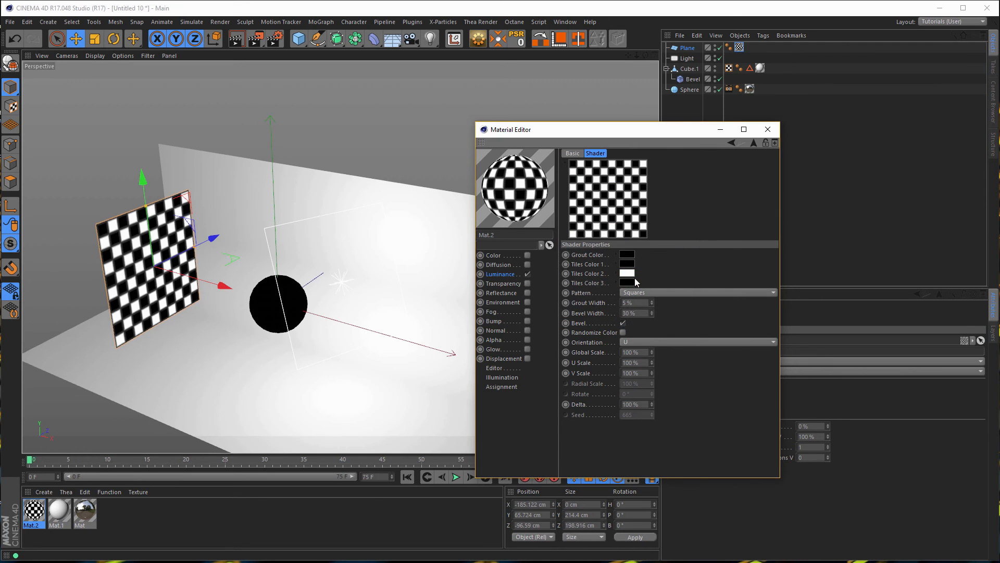
Step: Set Tiles Color 1 of the shader to white so that both tile colors match
click(632, 265)
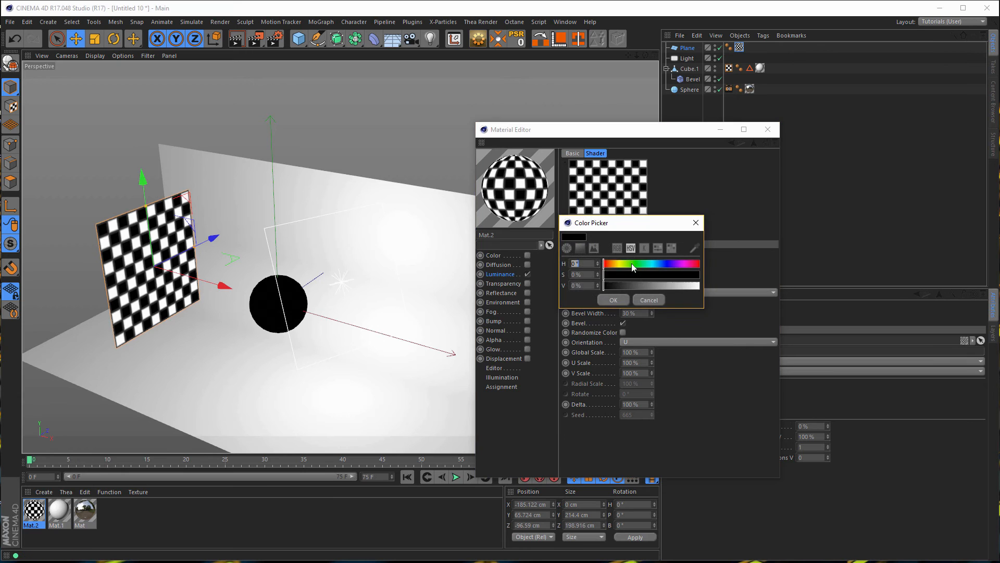
drag(659, 286, 696, 286)
click(618, 301)
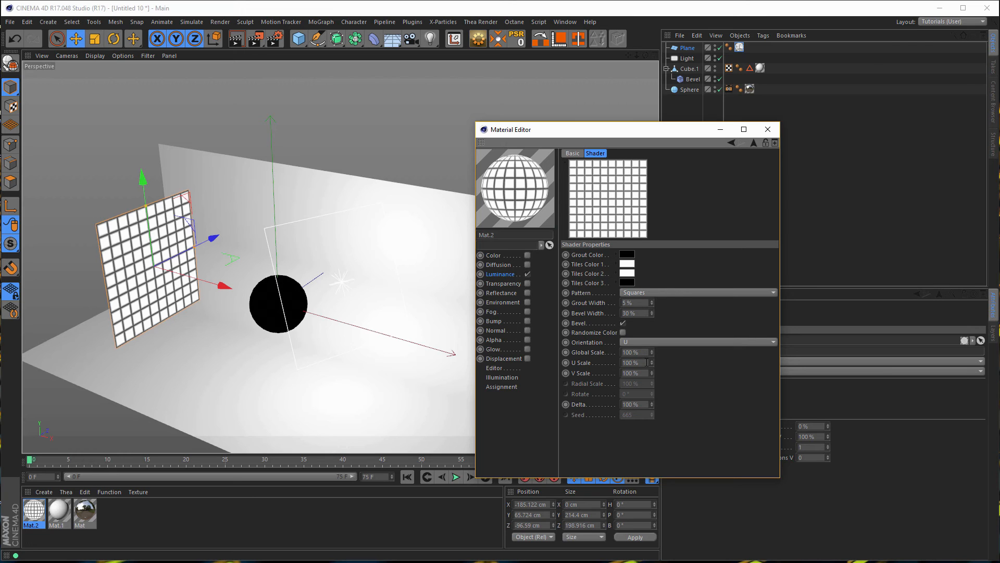
Step: Try a Global Scale of 400% and a U Scale of about 69% for the tiles, then reset the U Scale
click(640, 353)
text(4)
key(Return)
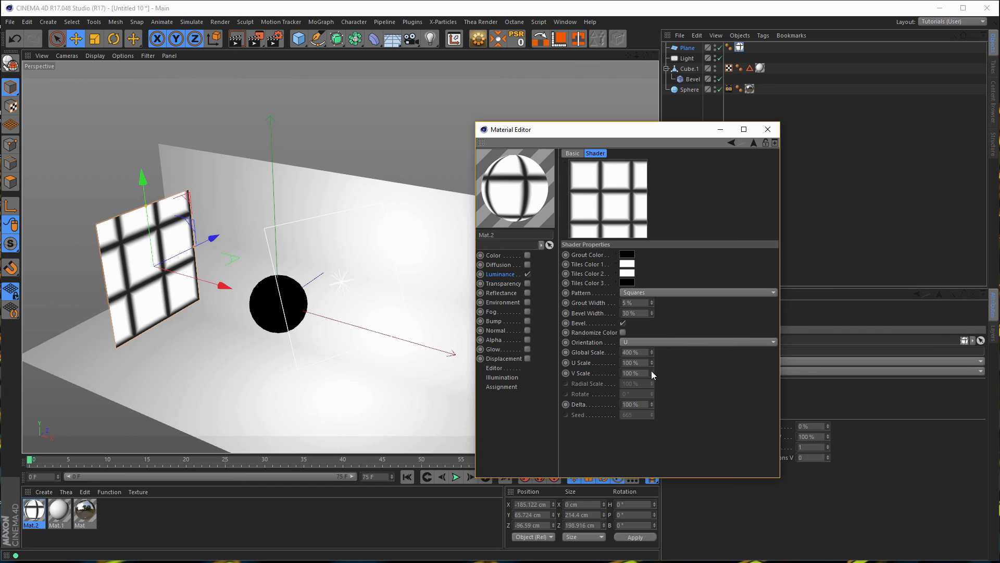
drag(652, 364, 652, 363)
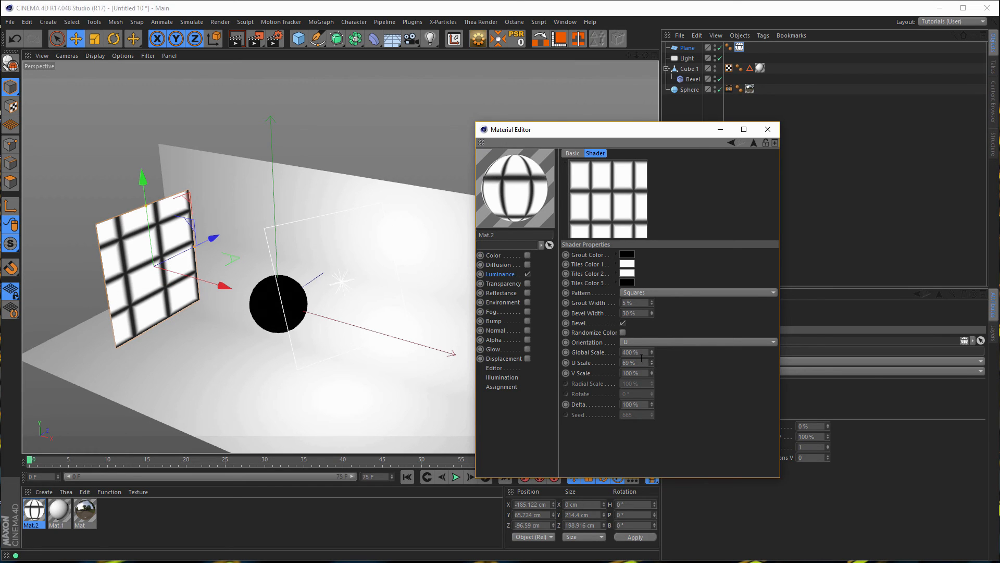
right_click(652, 361)
Step: Set the Tiles shader's Global Scale to 333% for a three-by-three window grid and close the material settings
drag(652, 351, 652, 351)
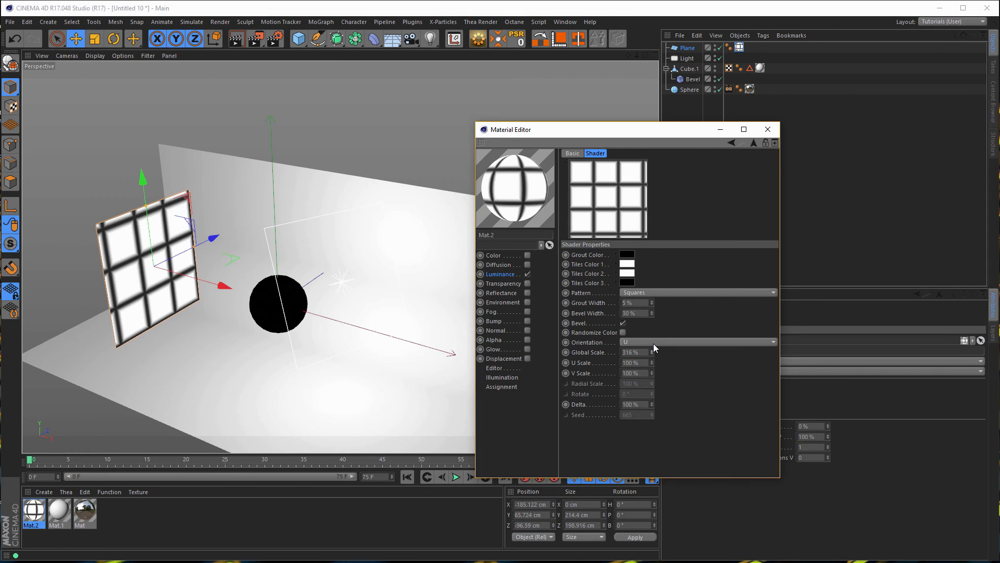
drag(654, 351, 653, 351)
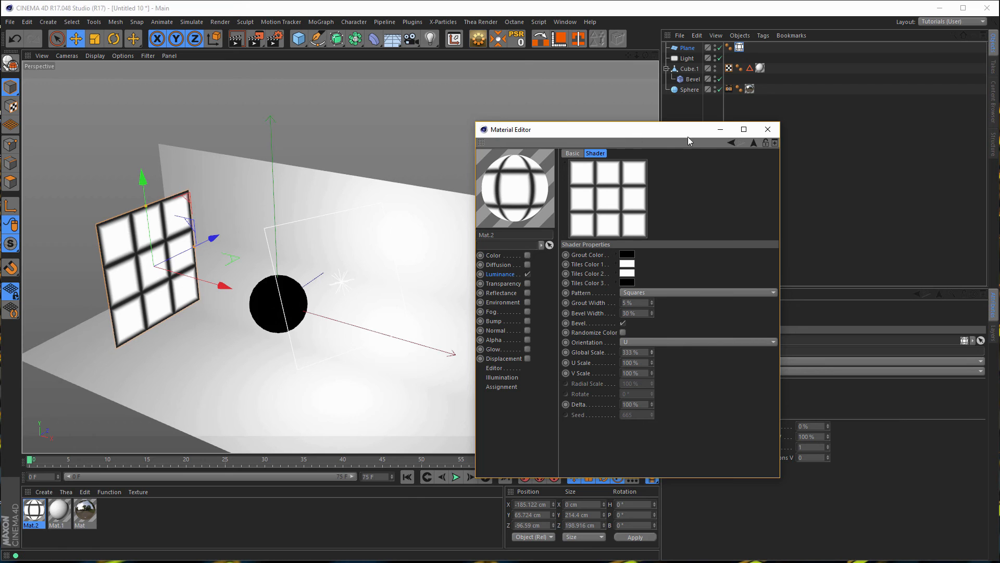
click(776, 134)
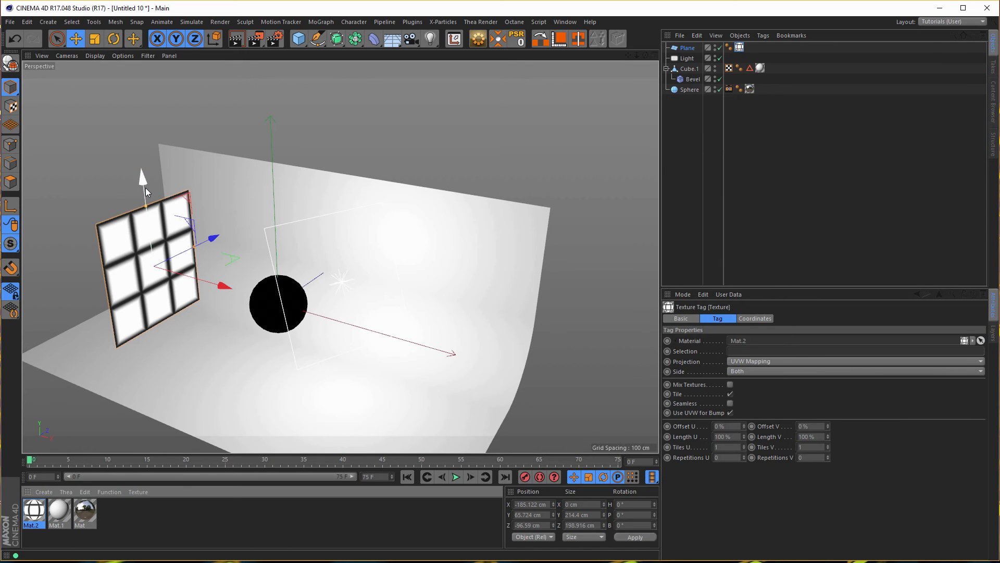
Step: Reopen the plane's Tiles shader and set Bevel Width to 1% and Grout Width to 10%
double_click(31, 517)
drag(212, 70, 681, 156)
click(701, 266)
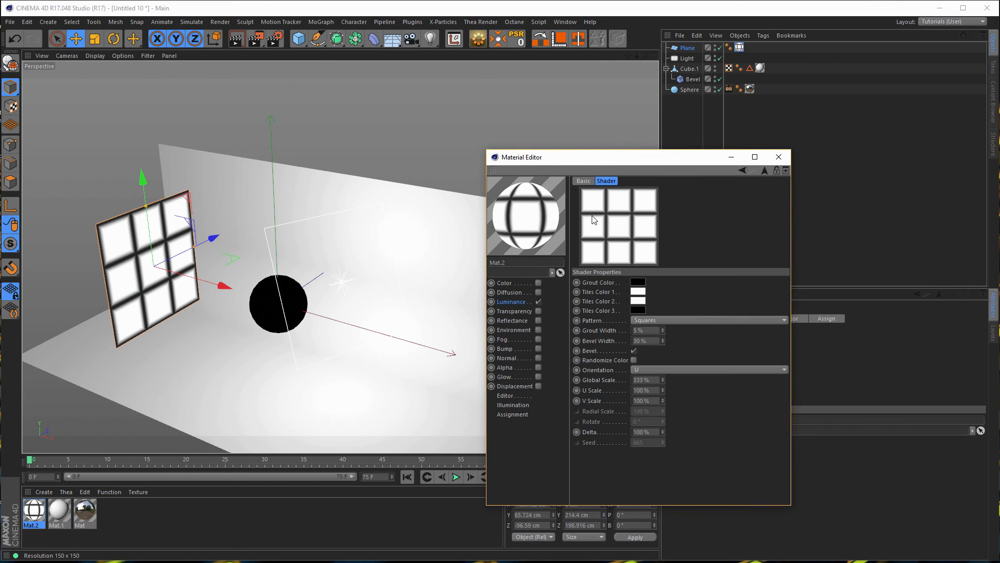
click(651, 341)
text(1)
key(Return)
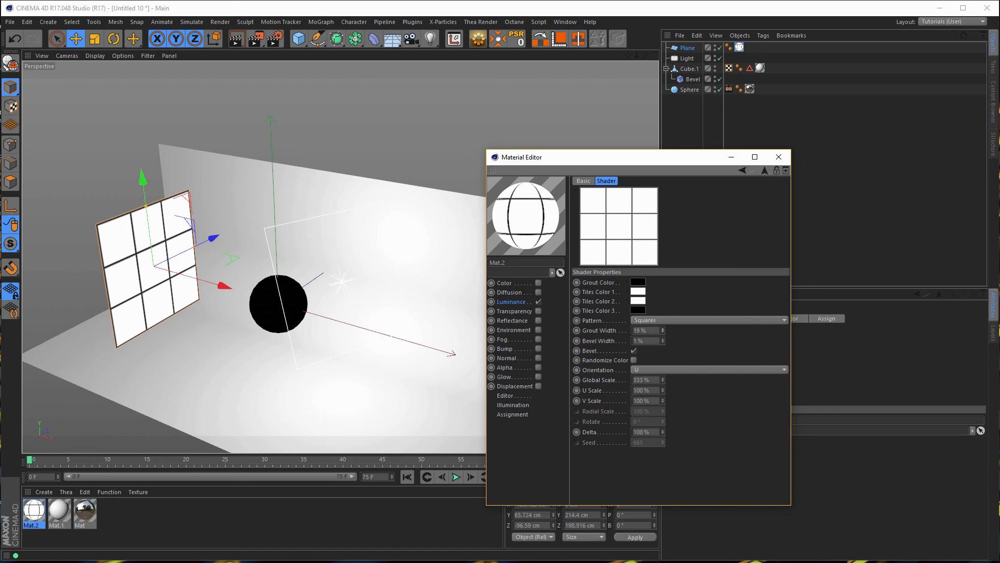
drag(663, 332, 663, 337)
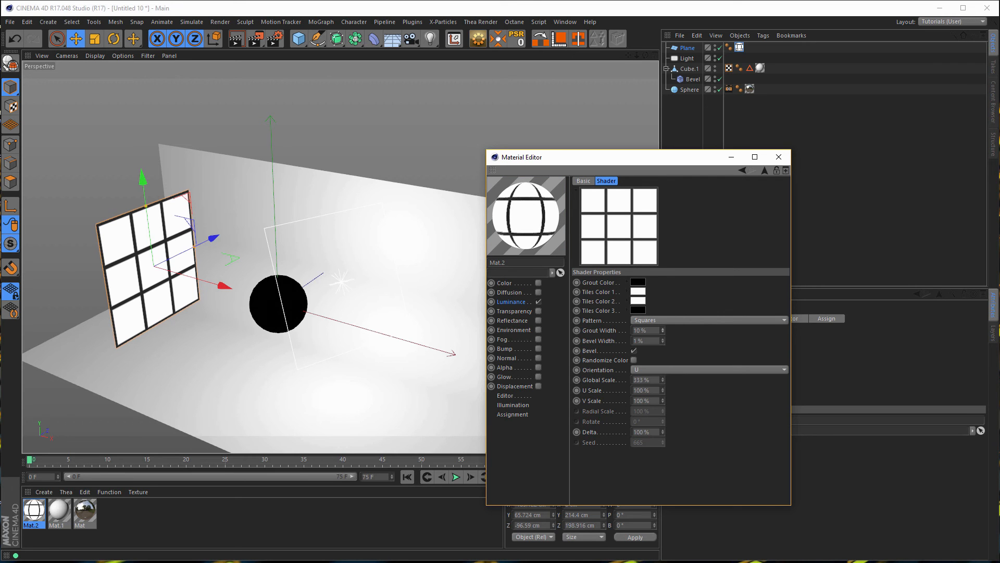
click(778, 157)
Step: Move the window plane to about Z -34 cm and preview the sphere's reflection bake
alt+drag(312, 307, 335, 297)
drag(301, 230, 354, 272)
click(730, 89)
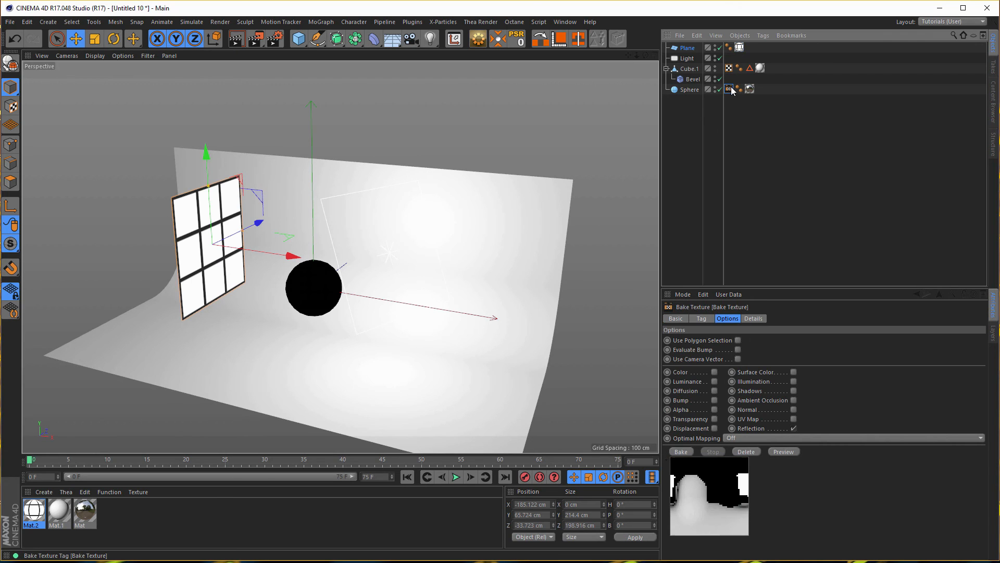
click(785, 453)
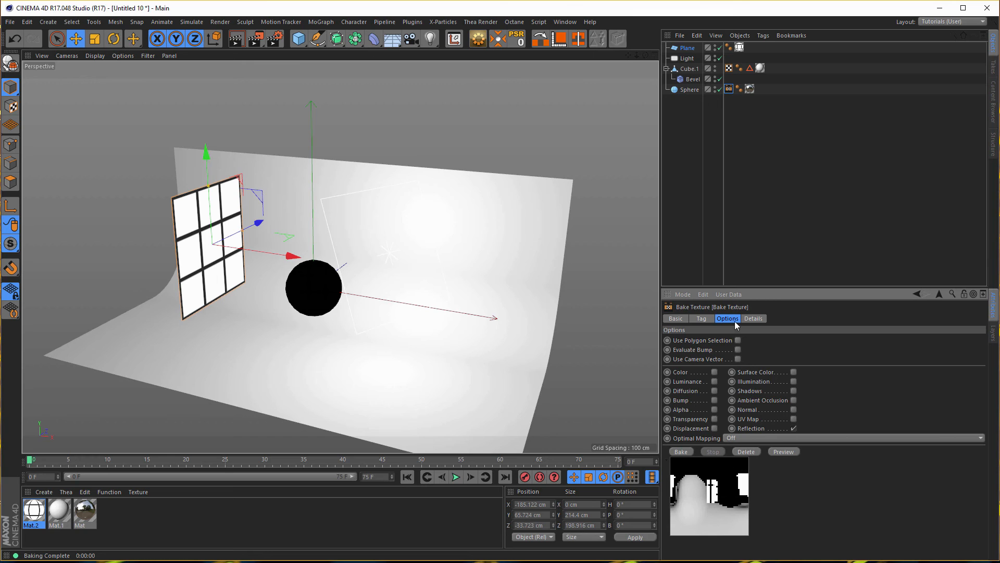
Step: Check the Bake Texture output settings and bake the sphere's reflection to the OpenEXR file
click(703, 320)
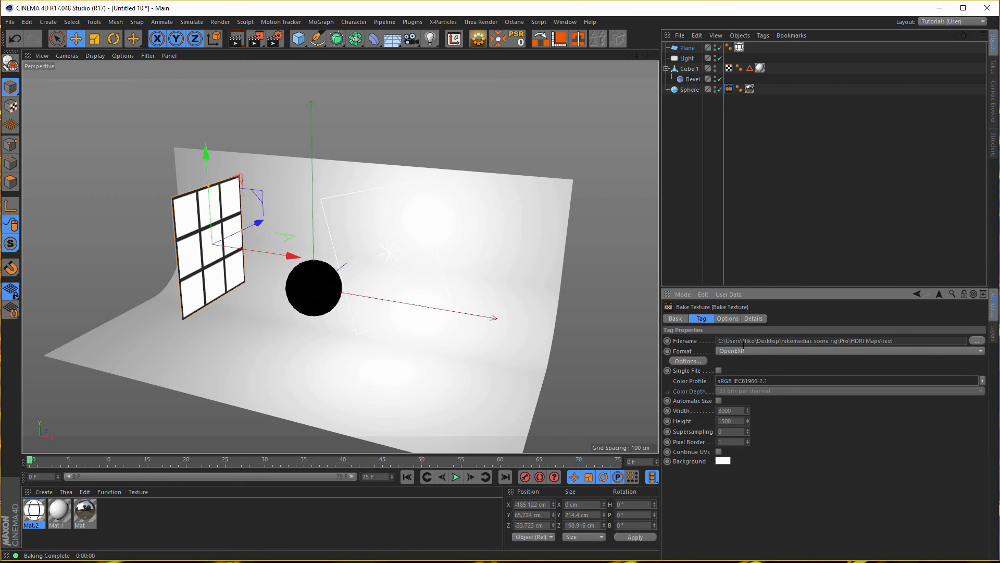
click(737, 318)
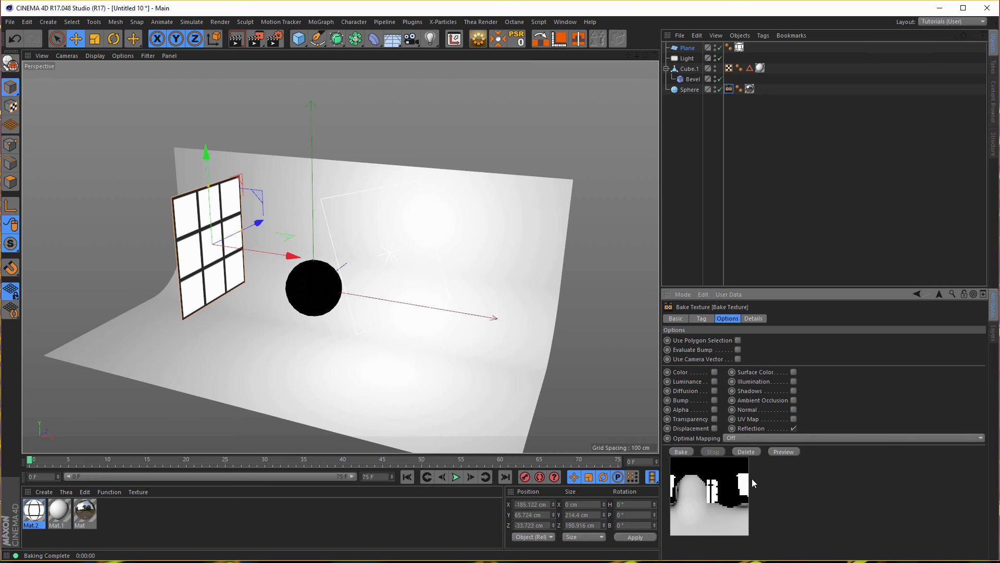
click(682, 452)
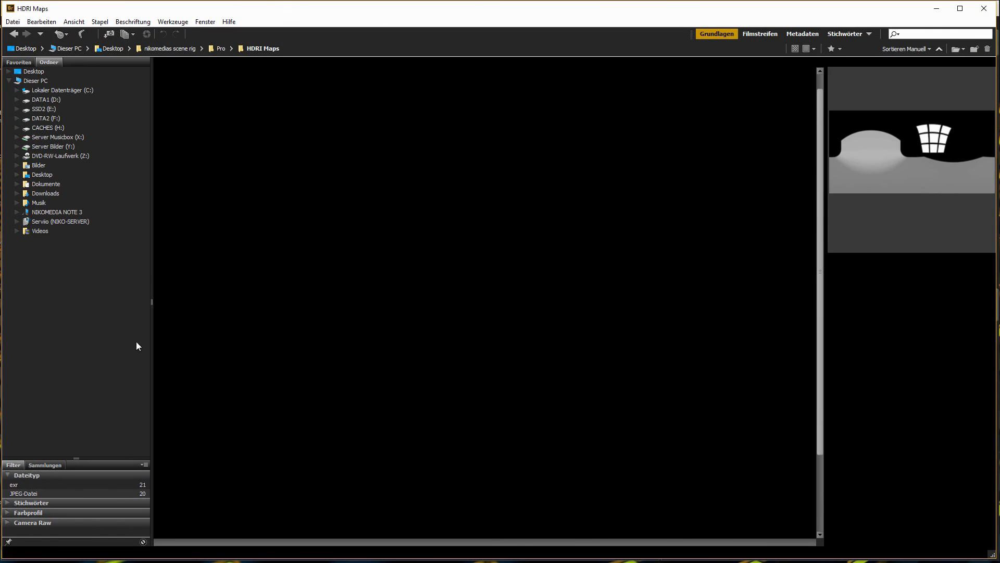
Step: View the baked testReflection.exr full screen from the HDRI Maps folder in Adobe Bridge
scroll(434, 386, down, 3)
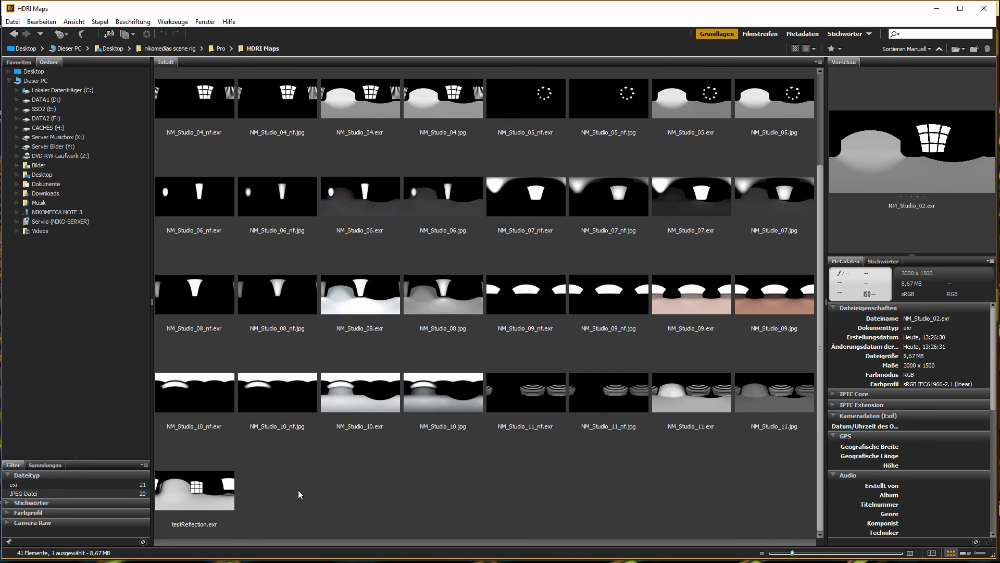
click(197, 495)
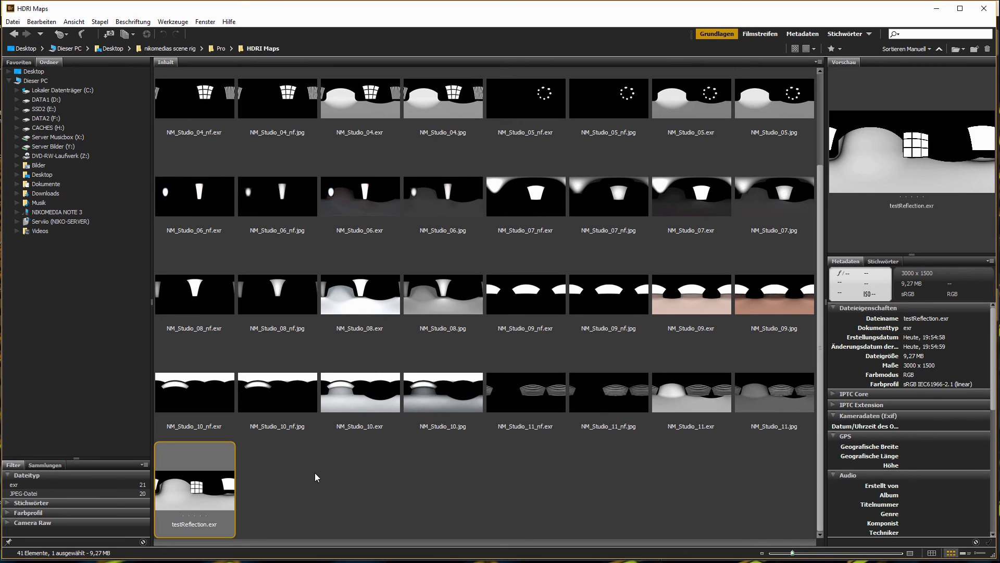
key(space)
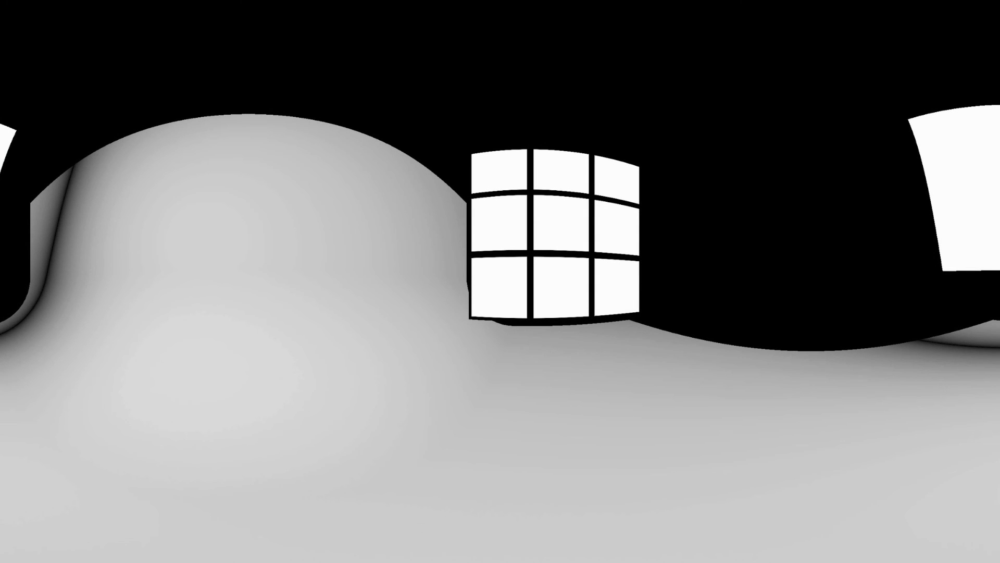
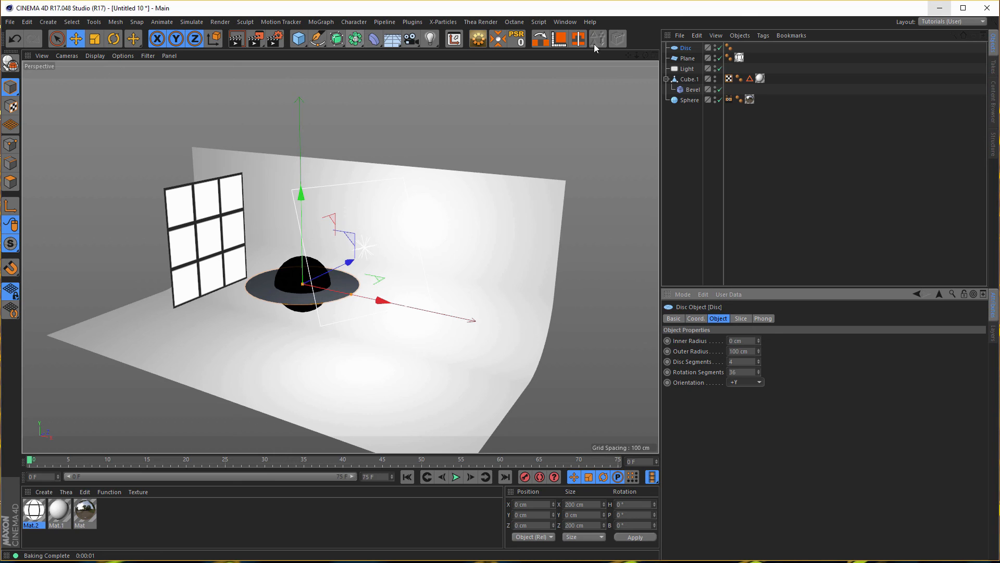
Step: Switch to Cinema 4D, nest the disc in an Array and scale the disc down to about 62 cm across
alt+click(356, 42)
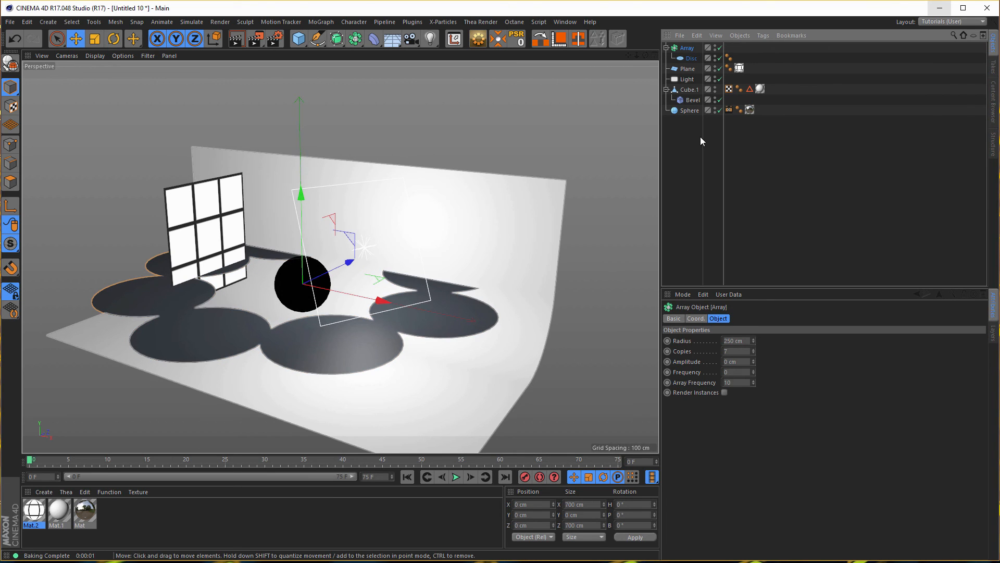
click(692, 59)
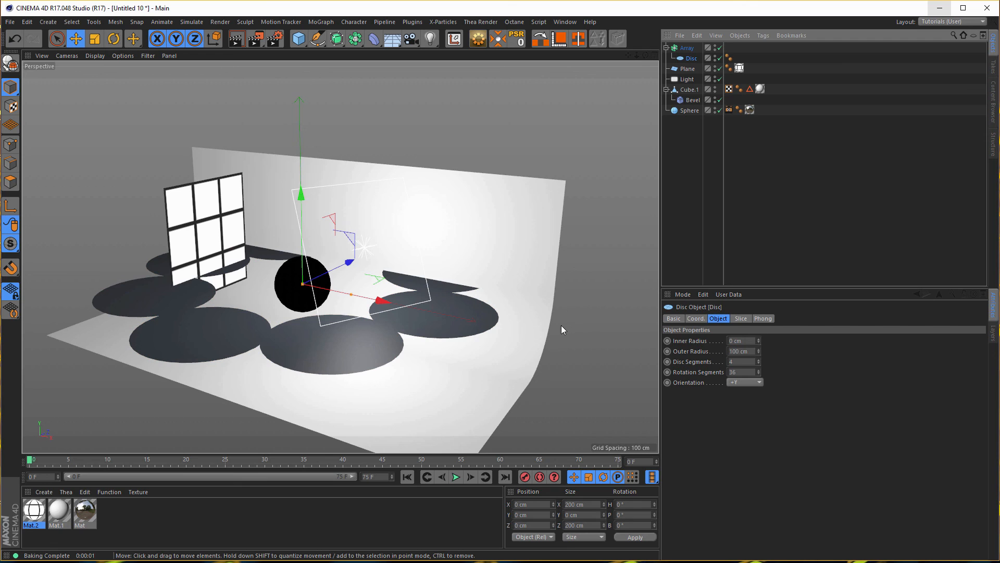
key(t)
drag(483, 350, 230, 445)
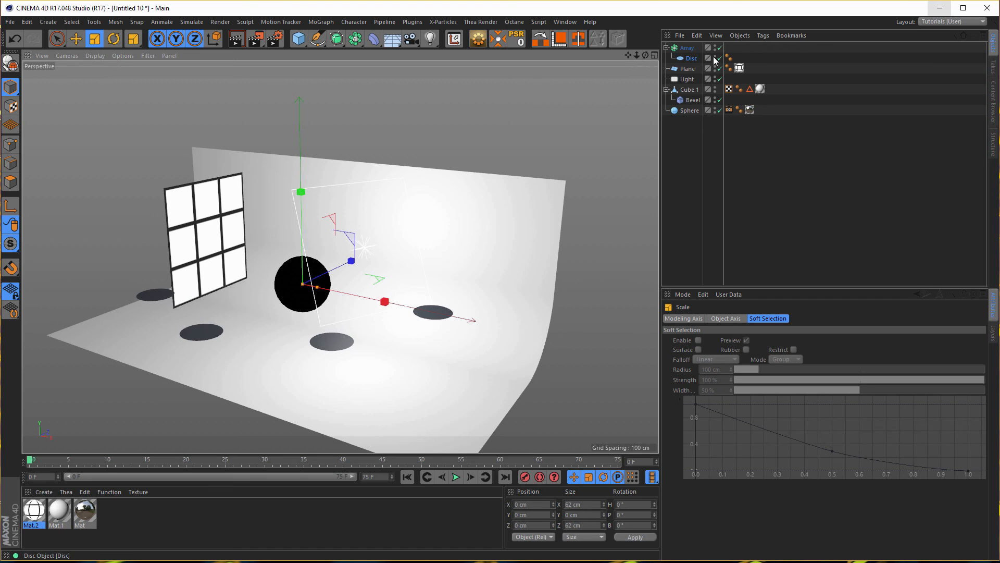
Step: Reduce the array's radius to 118 cm and move the array to about Z -152 cm
click(685, 48)
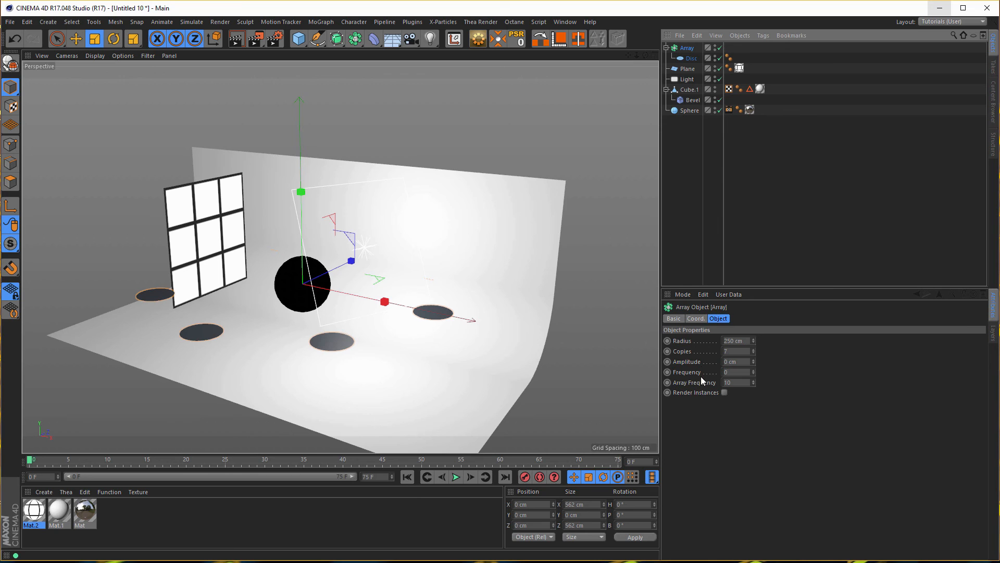
drag(754, 341, 754, 371)
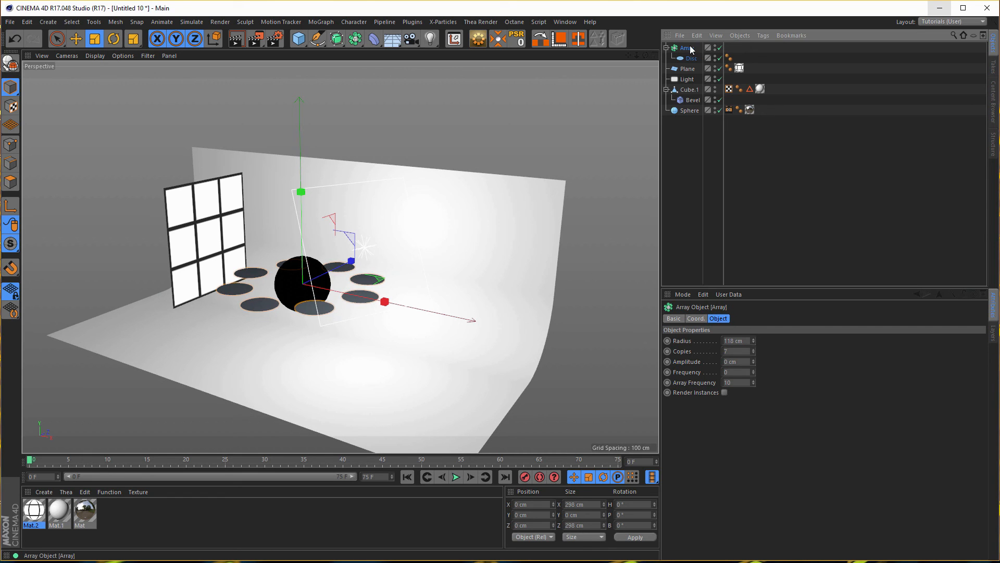
key(e)
drag(350, 262, 305, 302)
Step: Rotate the disc array to about 67° pitch and reposition it to about Y 90 cm, Z -172 cm
key(r)
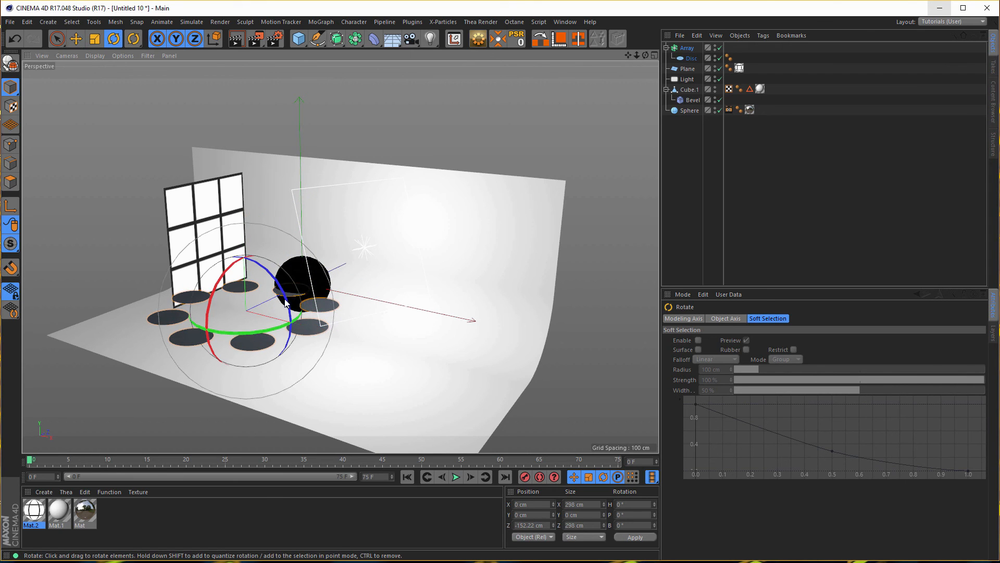
drag(212, 292, 216, 341)
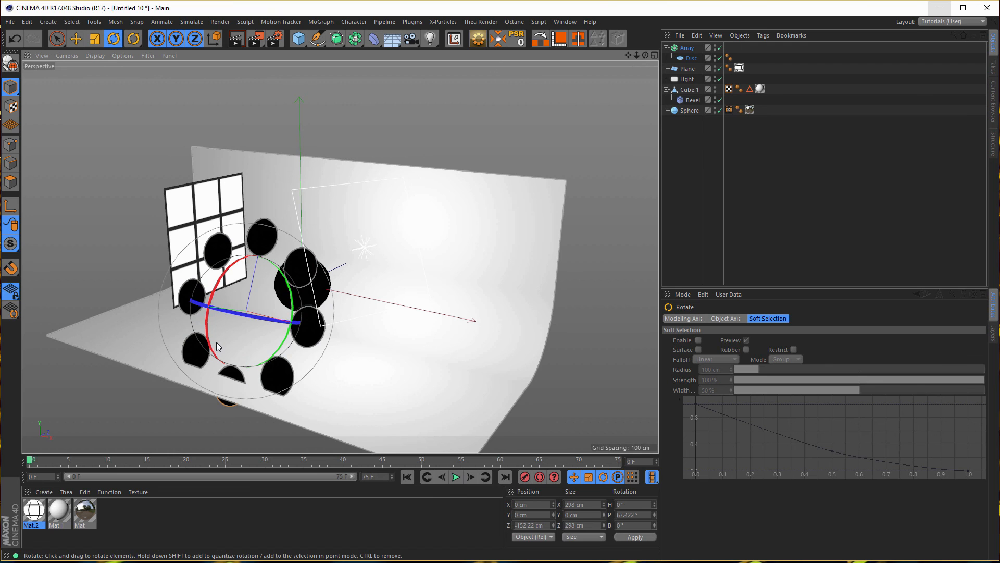
key(e)
drag(264, 233, 280, 171)
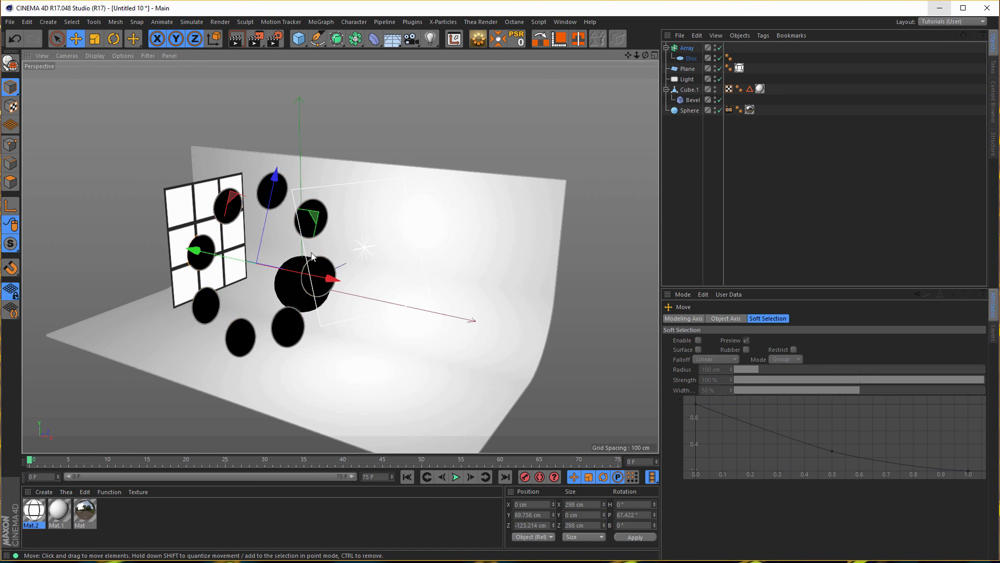
alt+drag(307, 286, 262, 291)
drag(108, 257, 77, 251)
alt+middle_drag(255, 272, 341, 258)
alt+drag(340, 258, 368, 247)
Step: Create a new material with only the Luminance channel enabled and apply it to the disc in the array
double_click(195, 521)
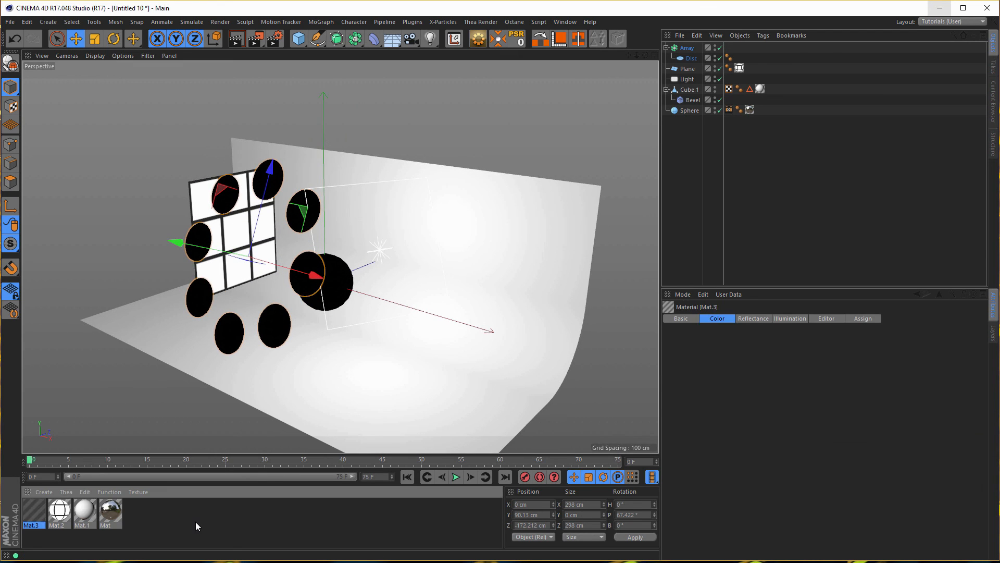
double_click(32, 510)
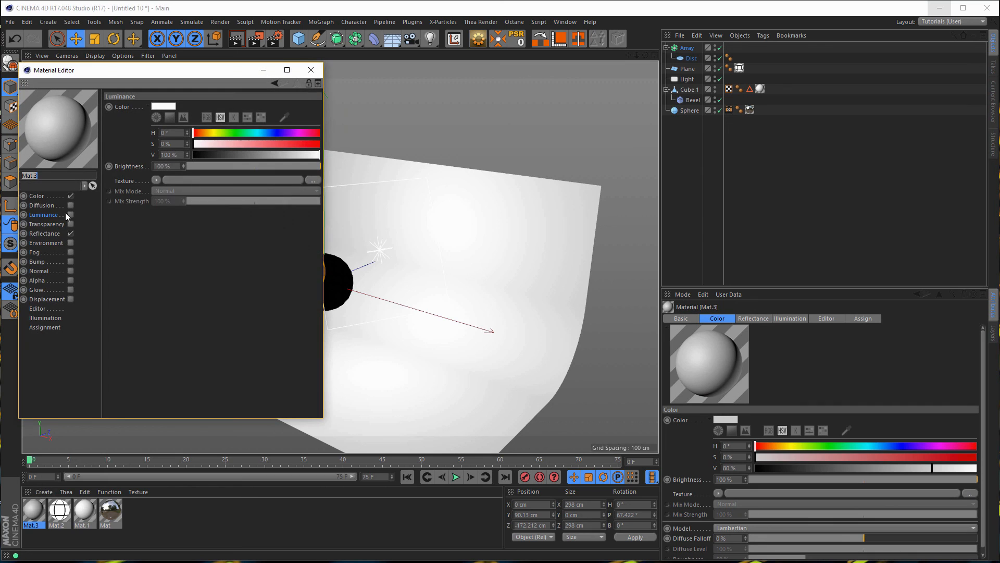
click(70, 196)
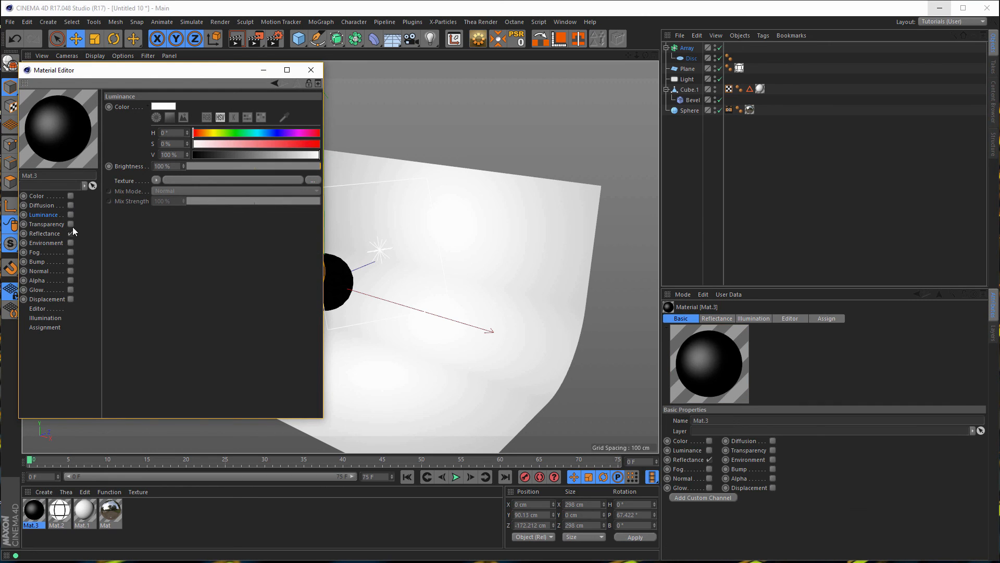
click(70, 233)
click(70, 215)
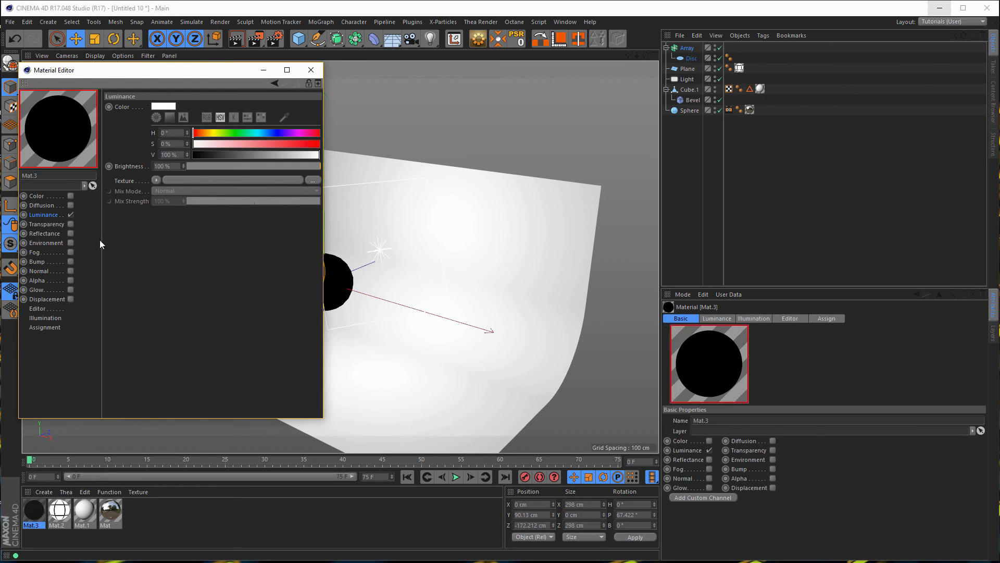
click(309, 73)
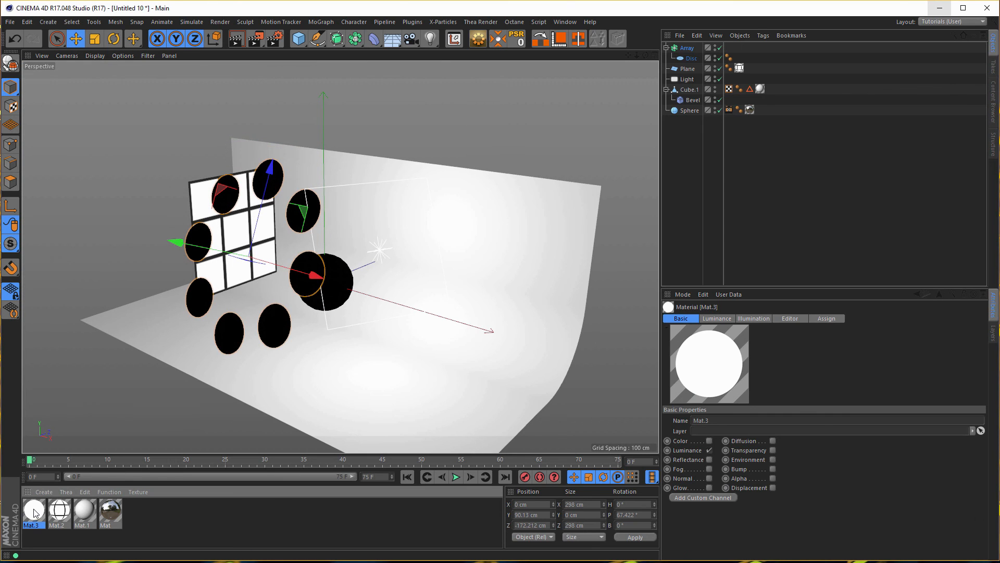
drag(701, 61, 694, 58)
click(691, 59)
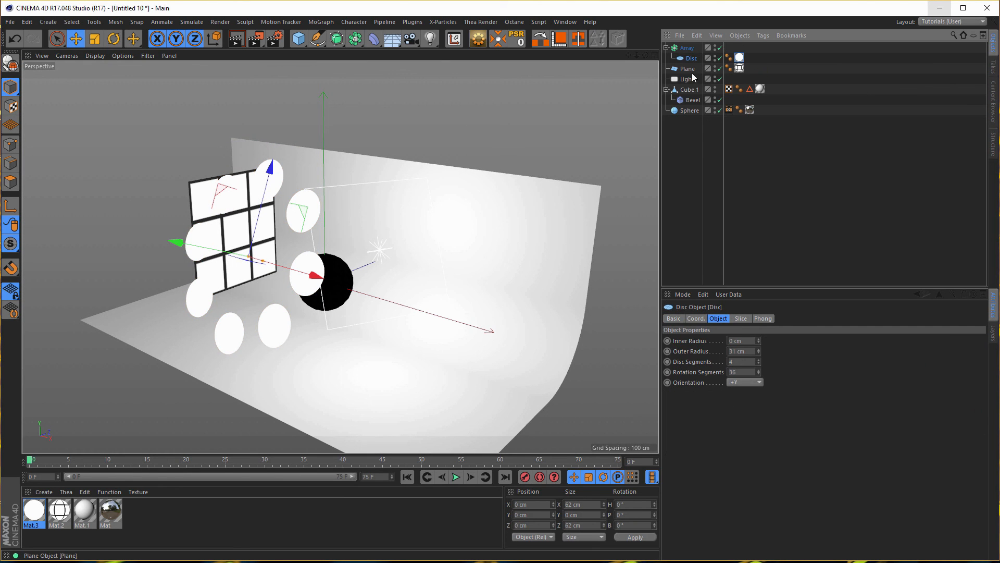
Step: Bake the sphere's reflection again with its Bake Texture tag, overwriting testReflection.exr
alt+drag(288, 253, 361, 315)
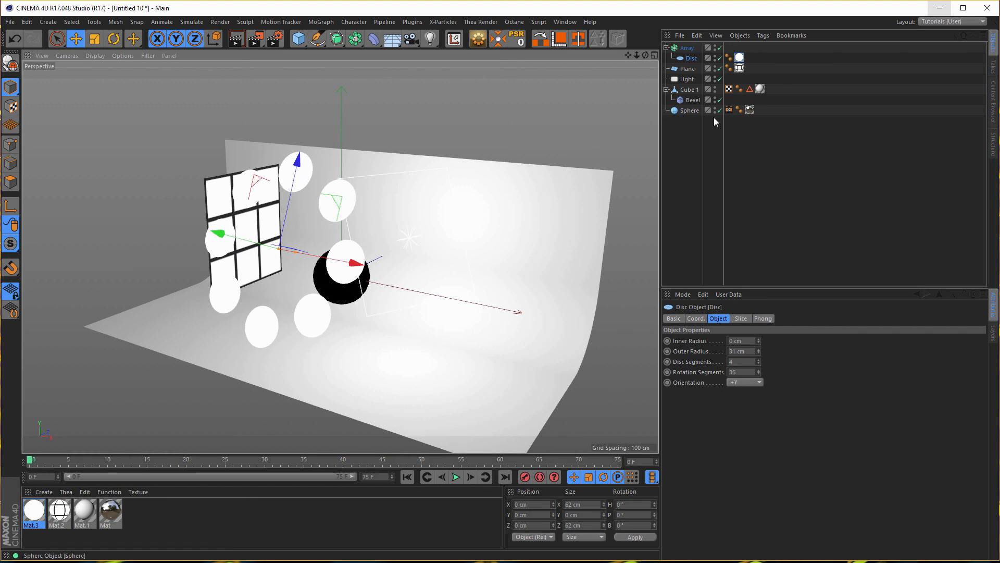
double_click(728, 110)
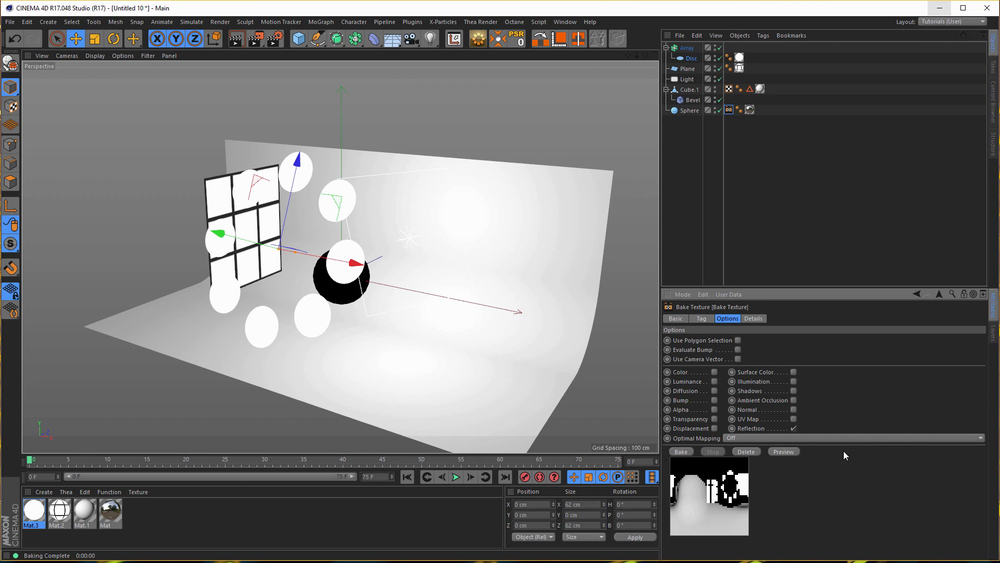
click(682, 451)
click(576, 329)
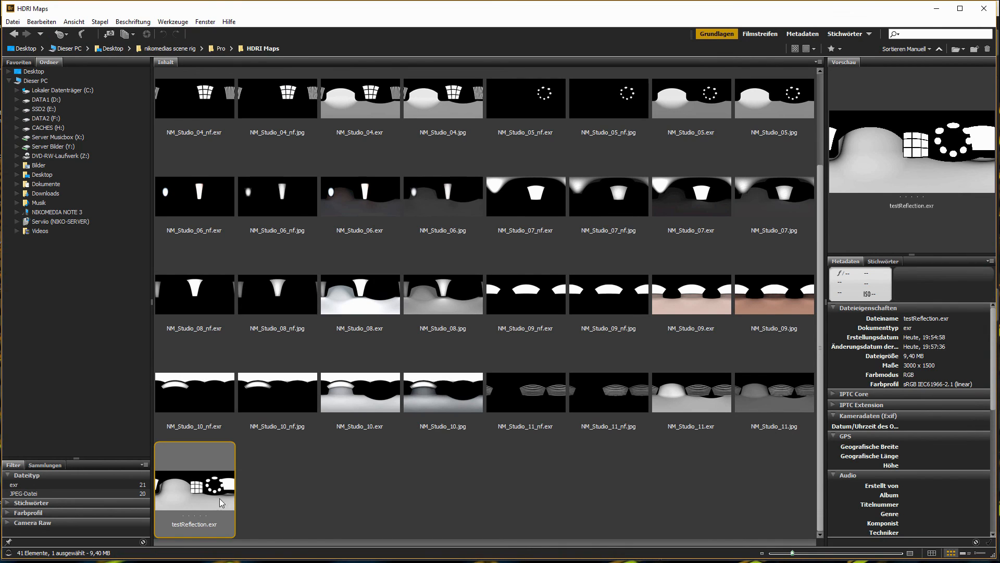
Step: Inspect the rebaked testReflection.exr full screen in Adobe Bridge and return to Cinema 4D
key(space)
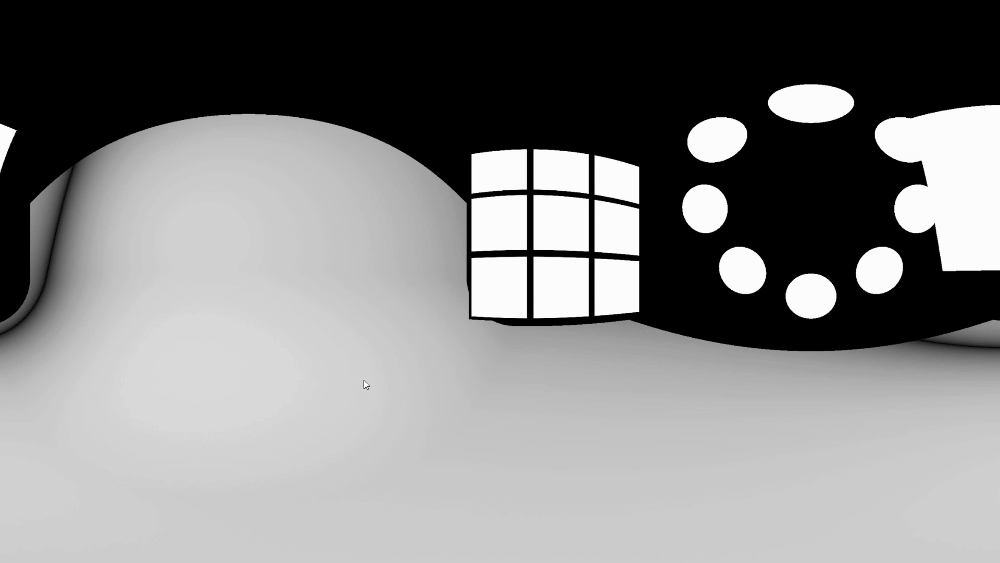
key(space)
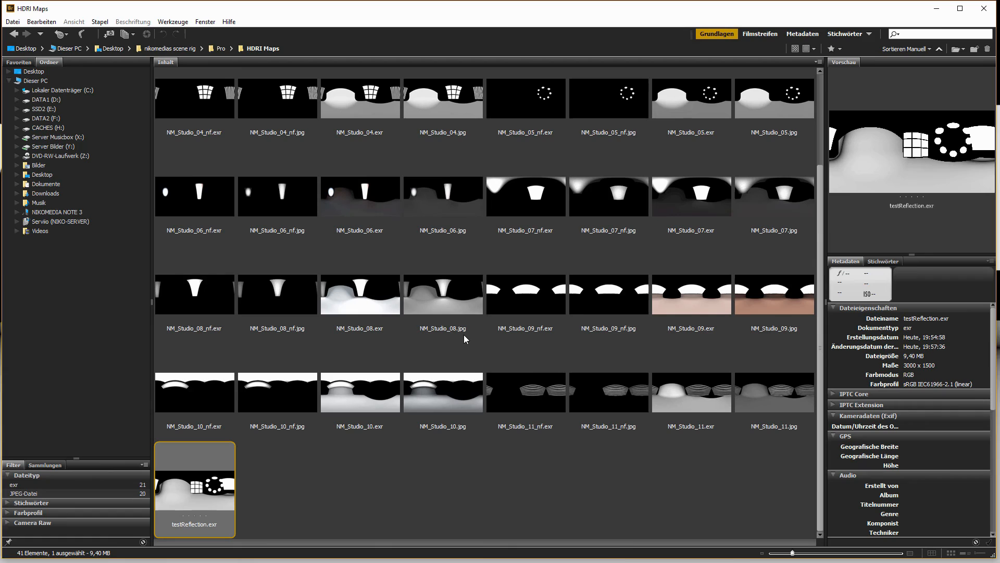
click(937, 10)
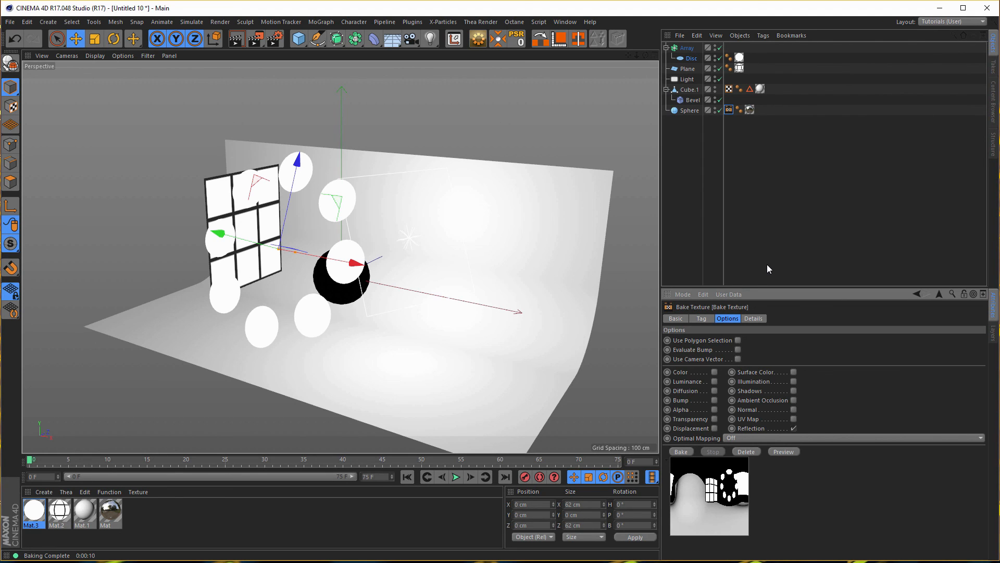
Step: Deselect everything and close the custom studio scene
click(764, 234)
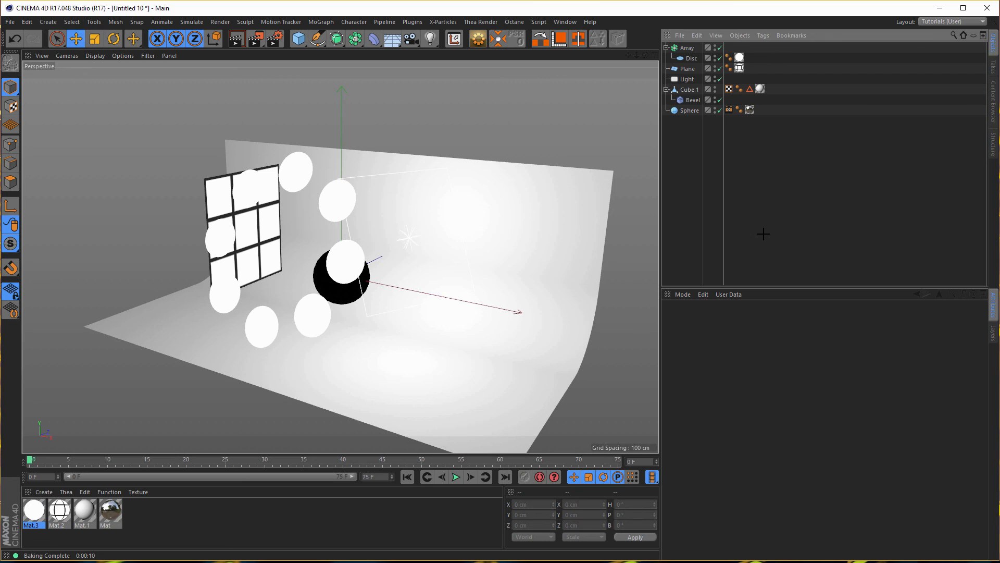
key(ctrl+F4)
click(558, 329)
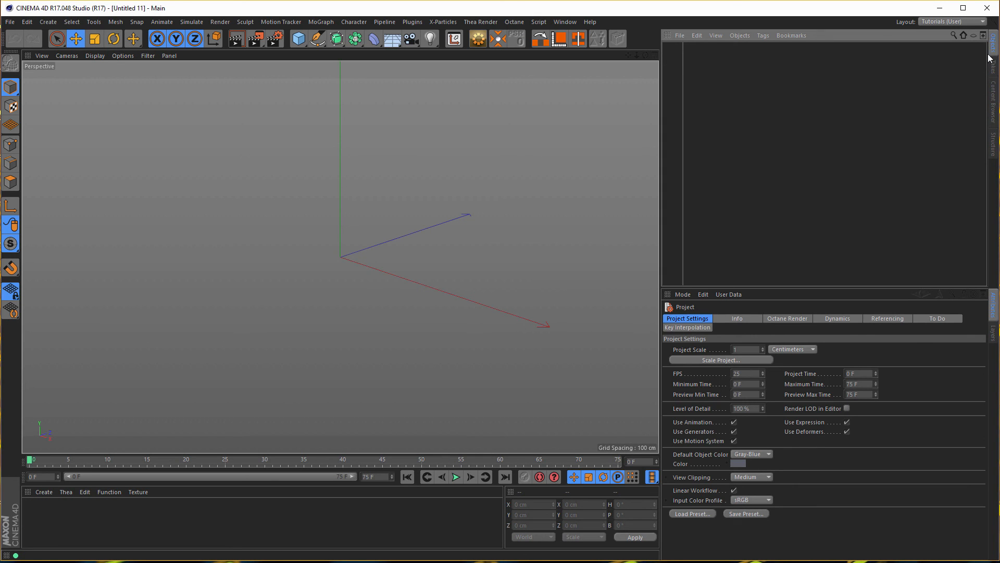
Step: Load nikomedia_scene_rig_pro.c4d from the Content Browser and return to the object list
click(992, 99)
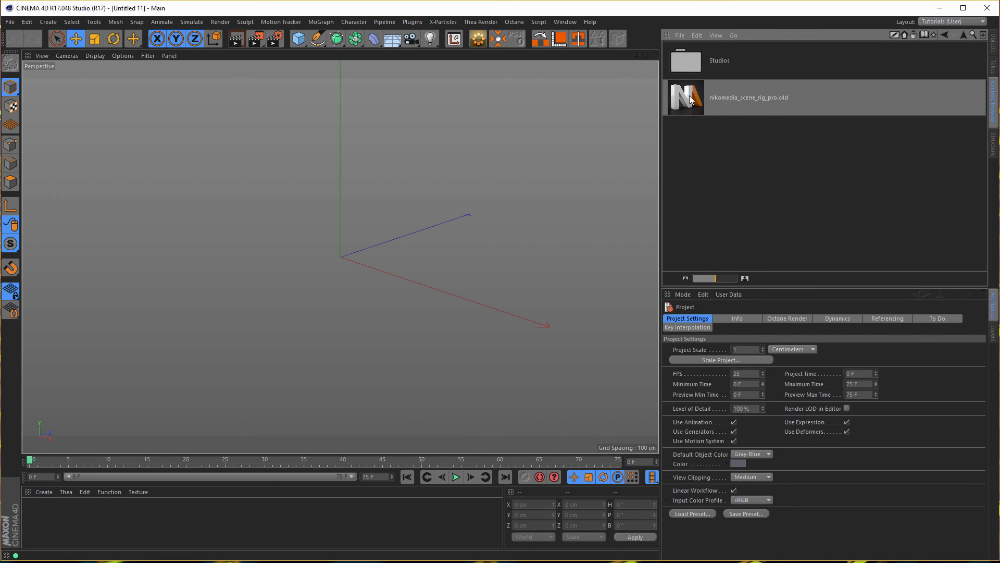
double_click(692, 105)
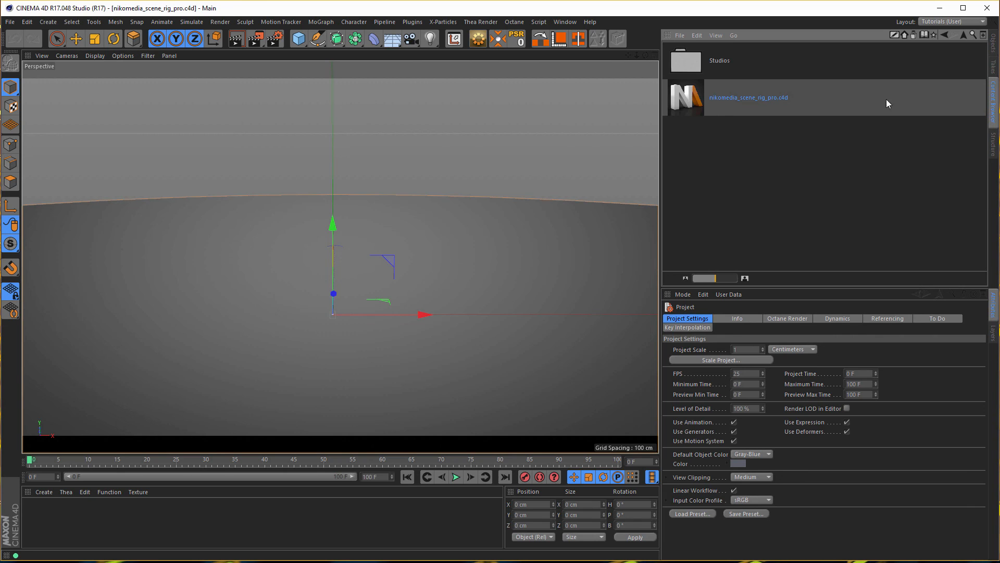
click(993, 43)
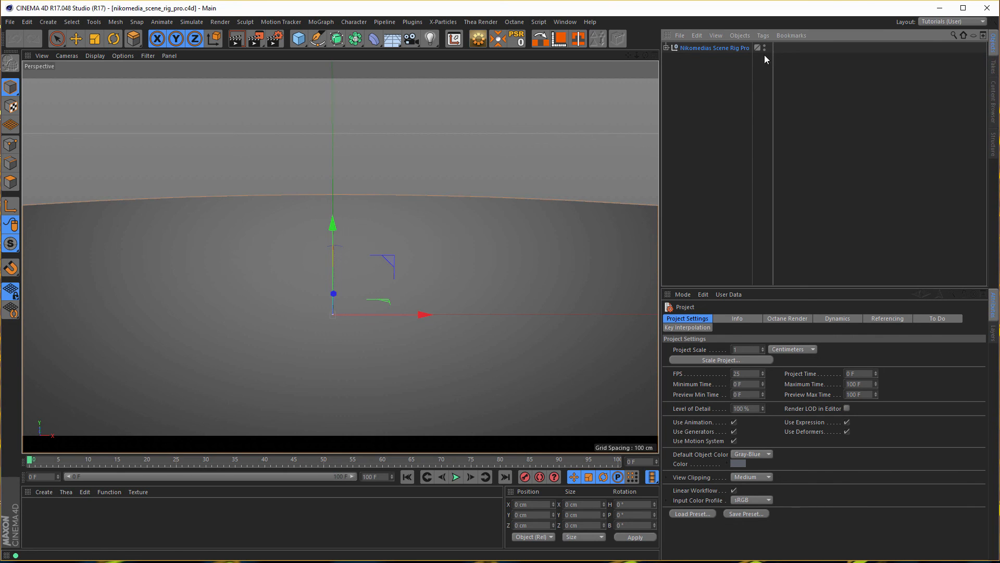
Step: Show the Nikomedias Scene Rig Pro object's HDRI settings and look through the HDRI Maps folder in Adobe Bridge
click(714, 48)
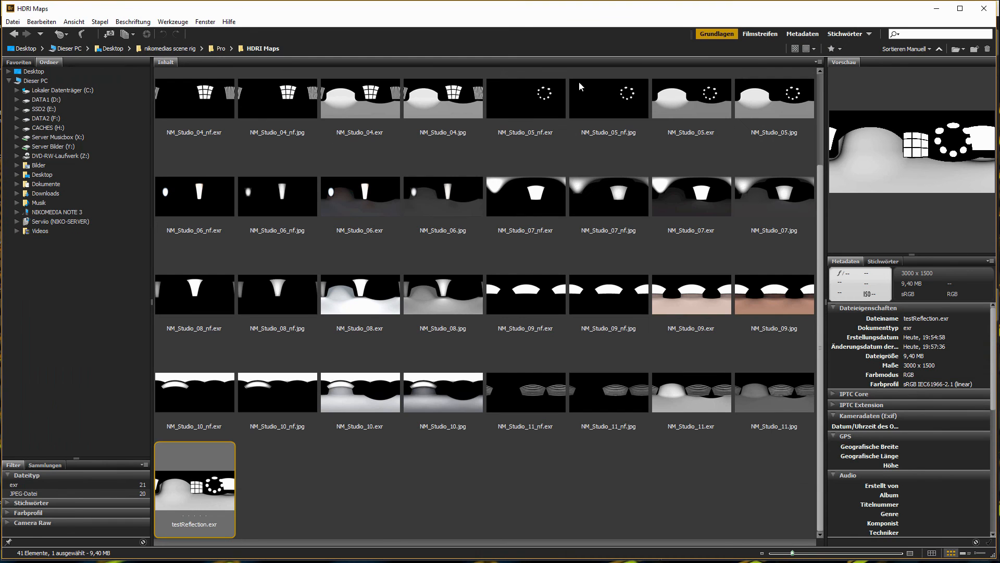
scroll(706, 207, up, 3)
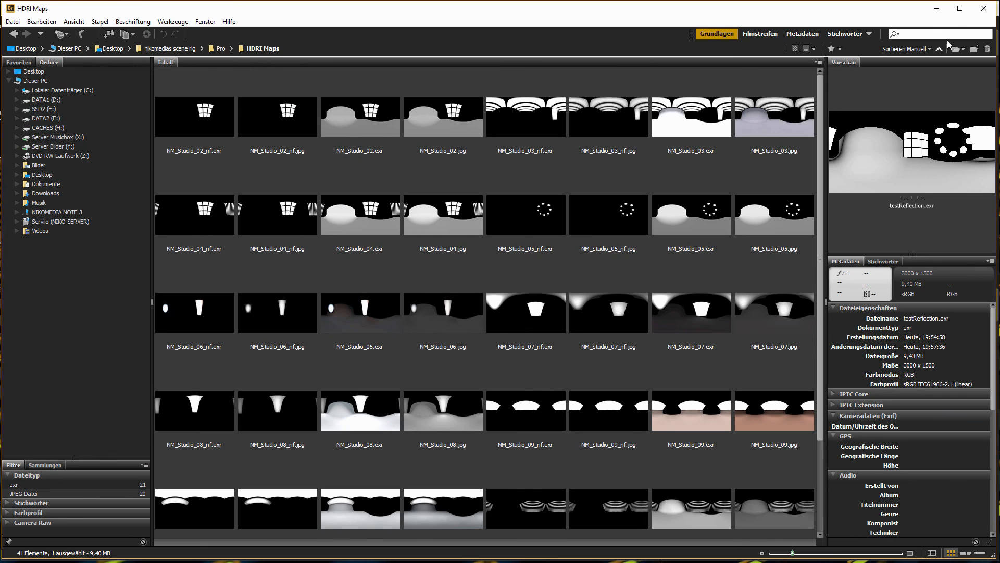
click(942, 12)
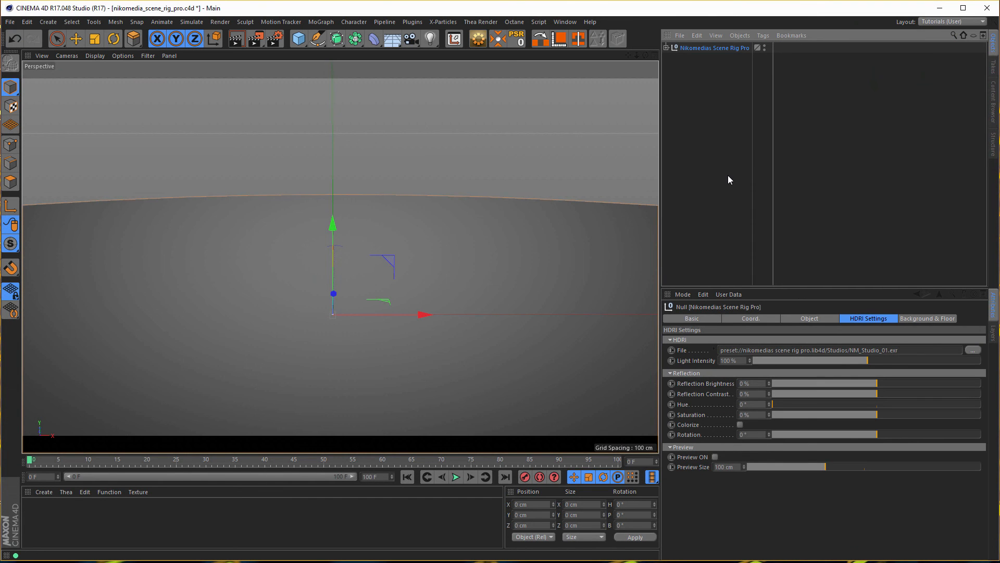